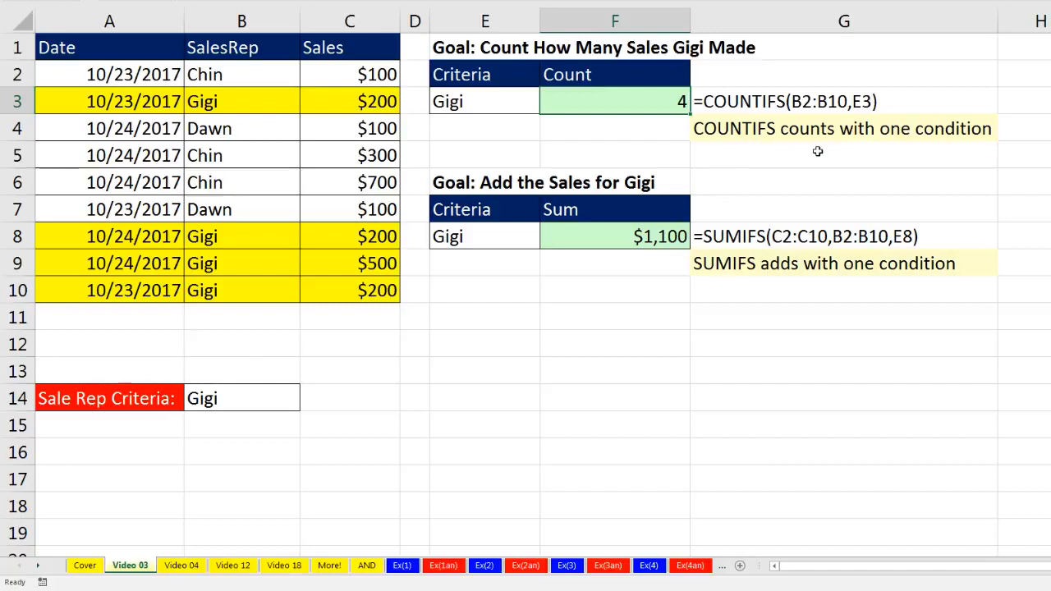
- Examine the ranges and criteria in the COUNTIFS formula in F3 and the SUMIFS formula in F8
{"action": "double_click", "coordinate": [621, 99]}
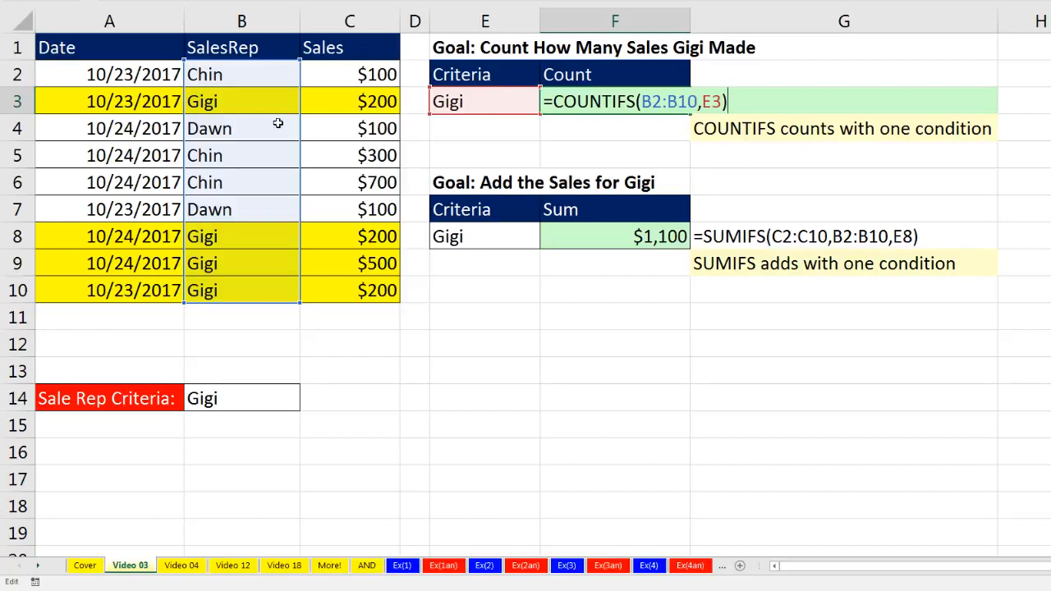
{"action": "left_click", "coordinate": [566, 237]}
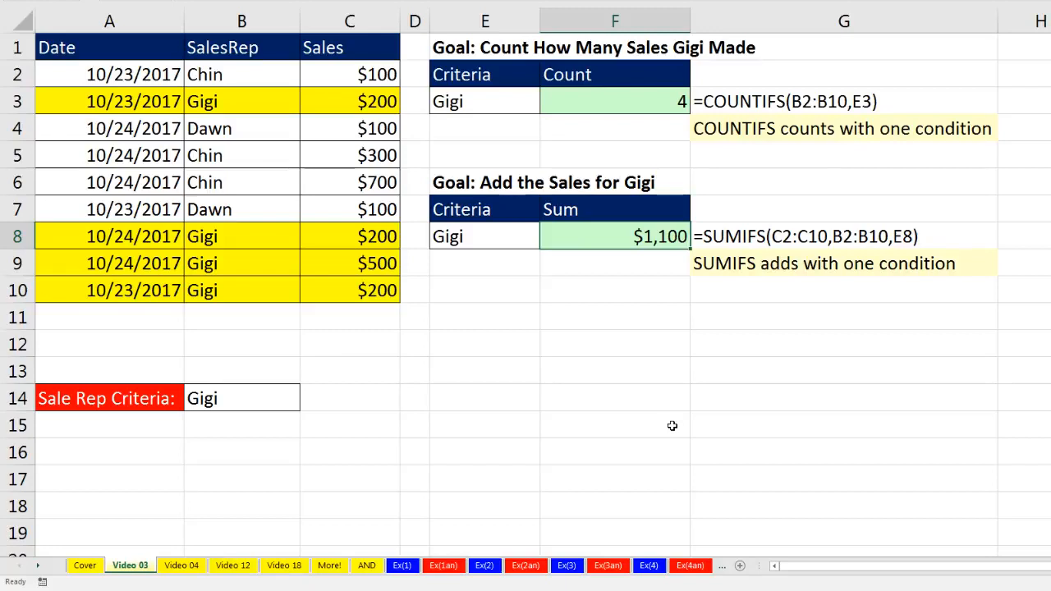
{"action": "key", "text": "F2"}
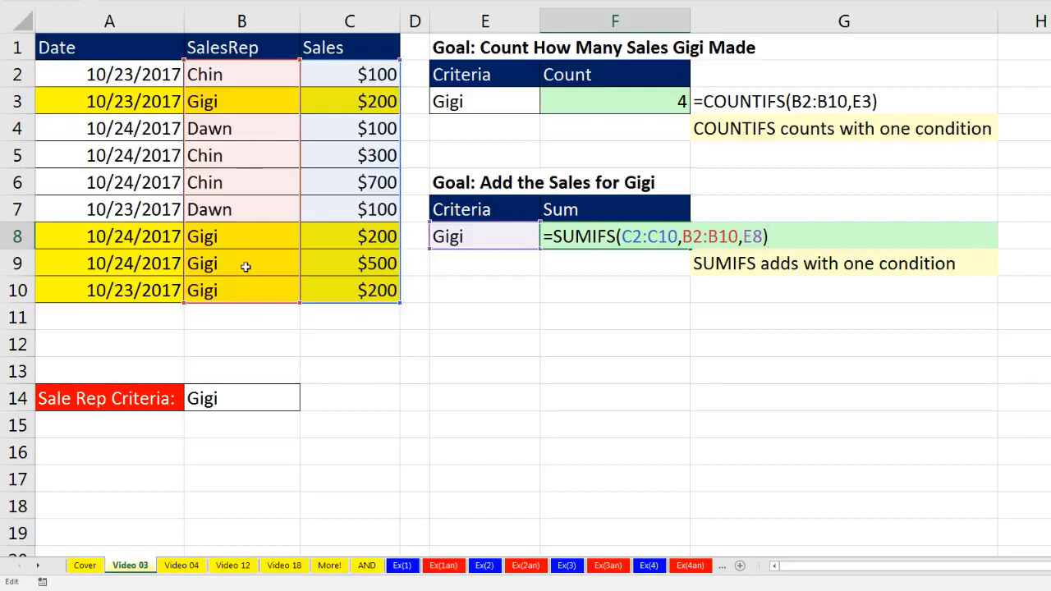
{"action": "key", "text": "ctrl+Return"}
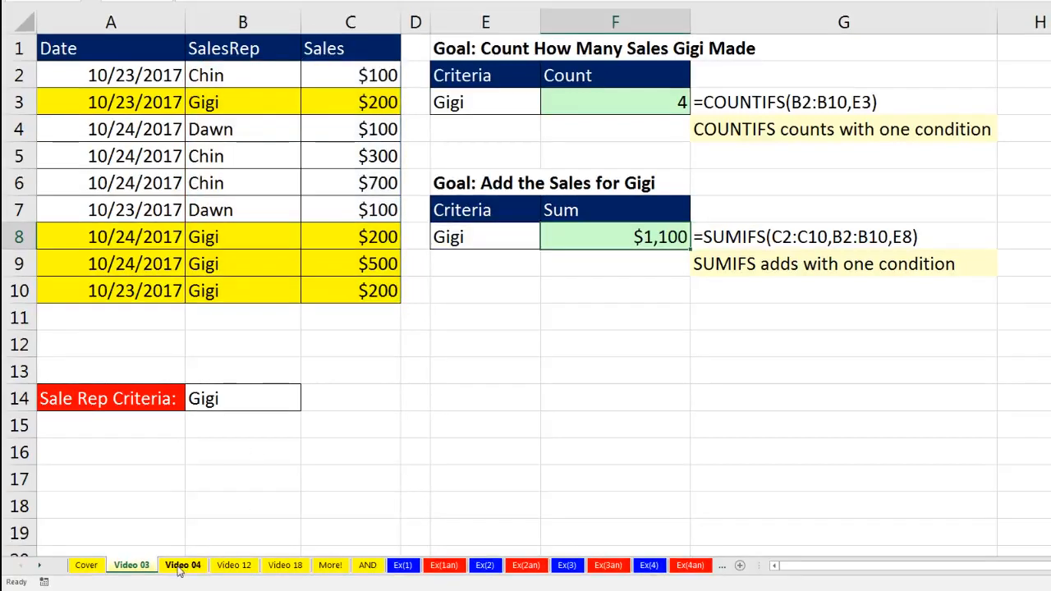
- Go to the Video 04 sheet and examine the absolute ranges and criteria of the SUMIFS formula in G4
{"action": "left_click", "coordinate": [182, 566]}
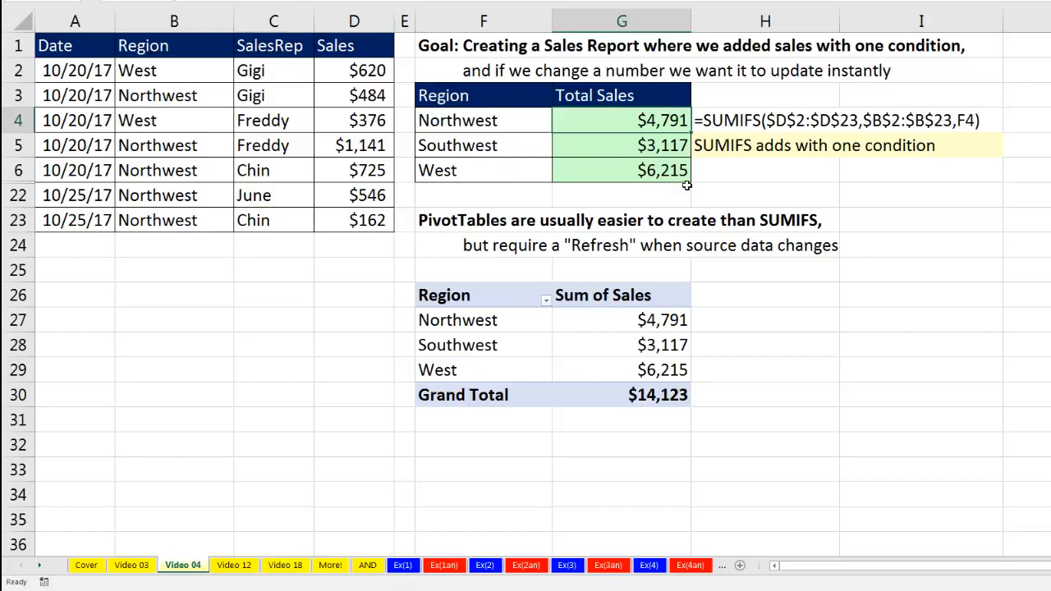
{"action": "double_click", "coordinate": [644, 120]}
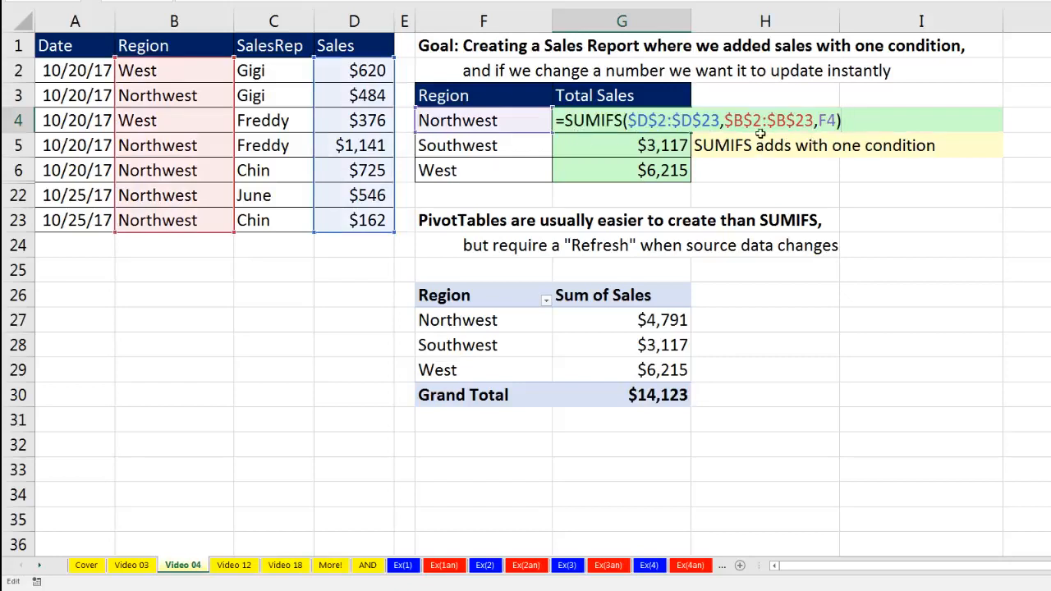
{"action": "key", "text": "ctrl+Return"}
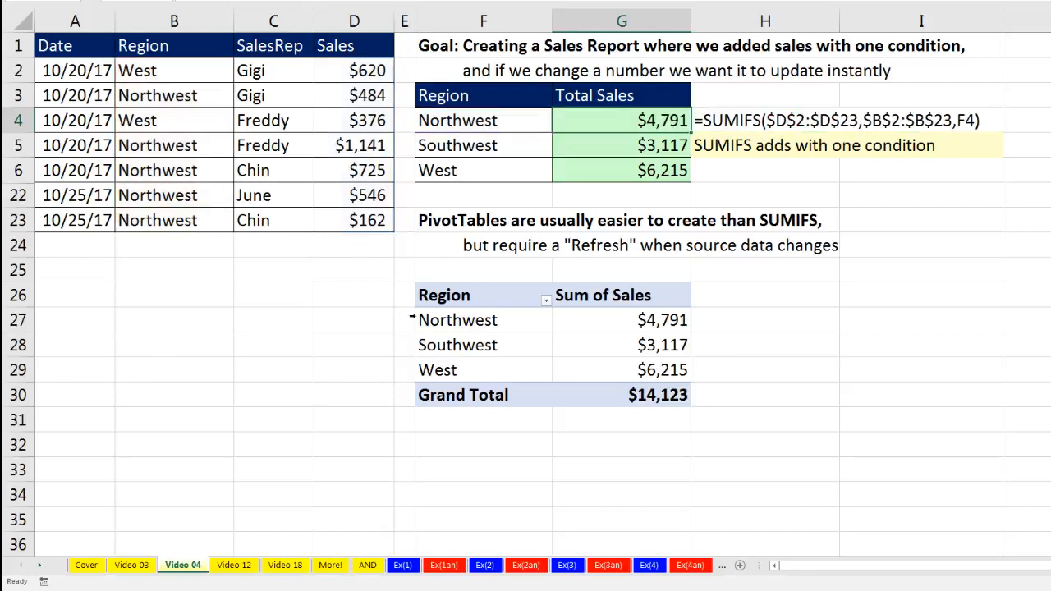
{"action": "double_click", "coordinate": [601, 122]}
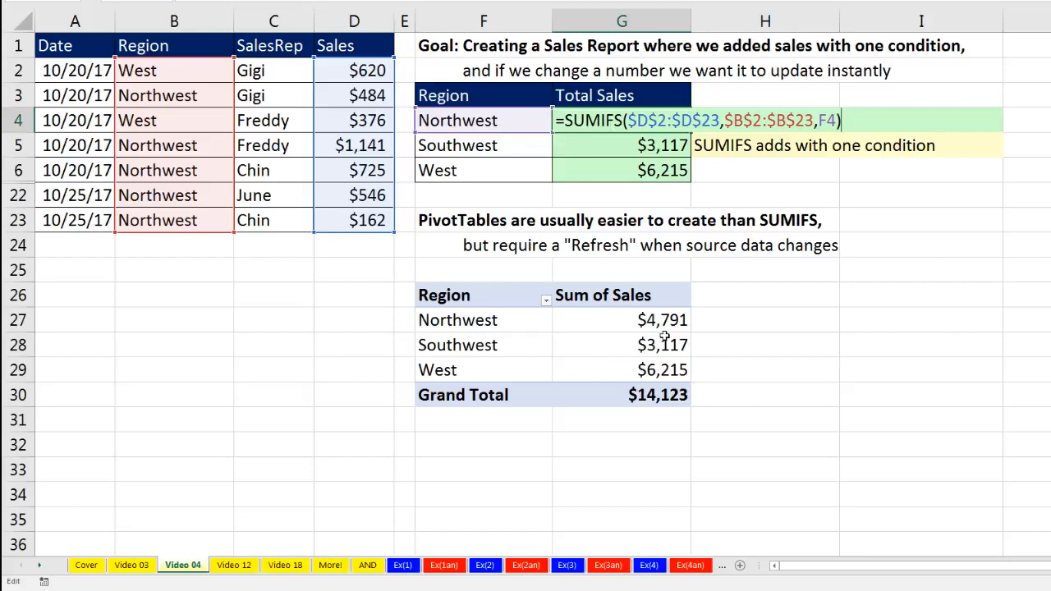
{"action": "key", "text": "ctrl+Return"}
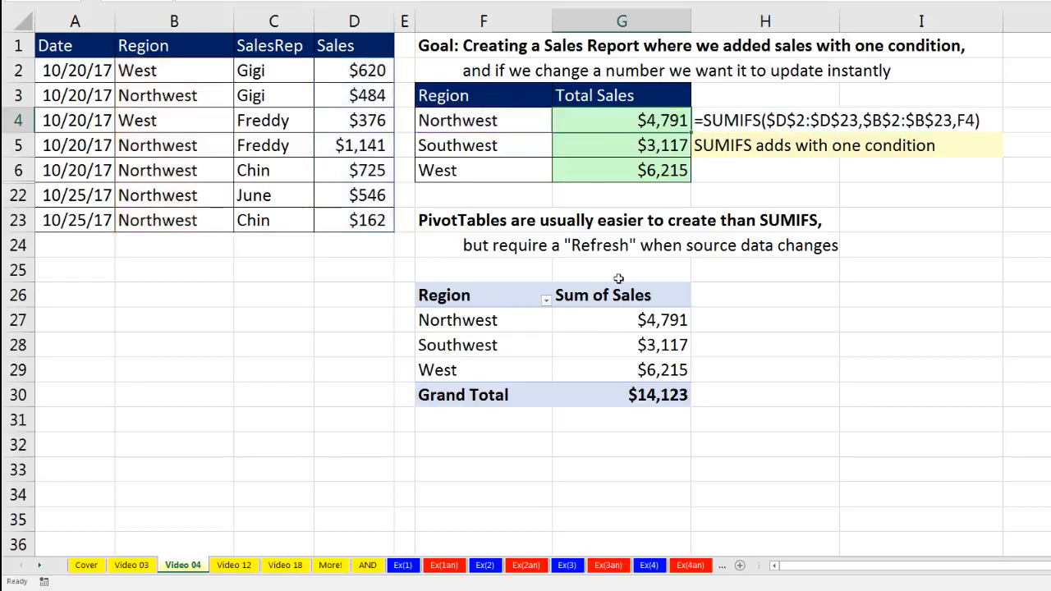
- Go to the Video 12 sheet and examine the product-counting COUNTIFS formula in E3
{"action": "left_click", "coordinate": [235, 566]}
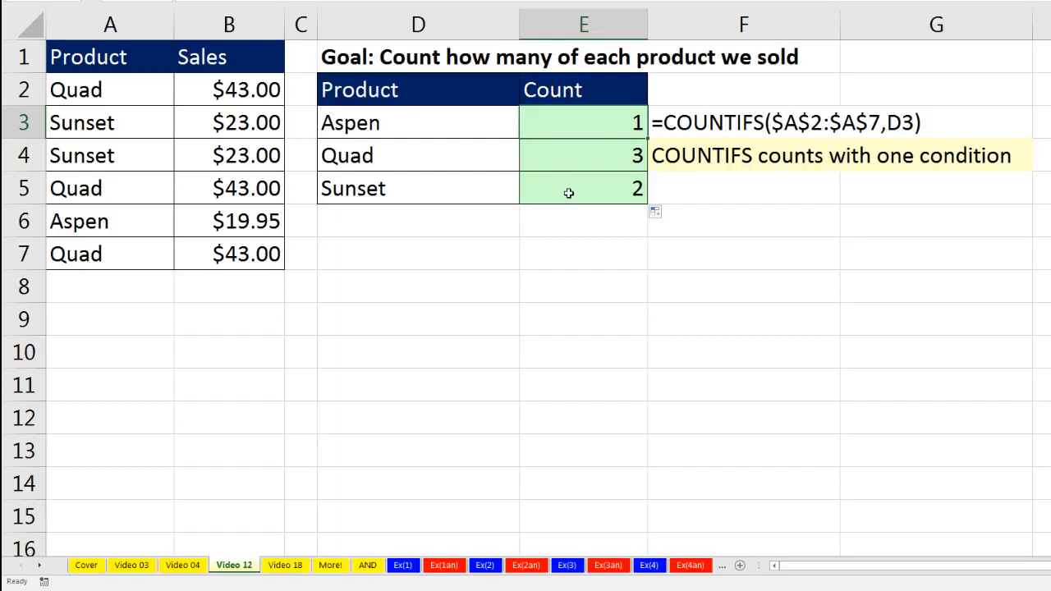
{"action": "double_click", "coordinate": [566, 131]}
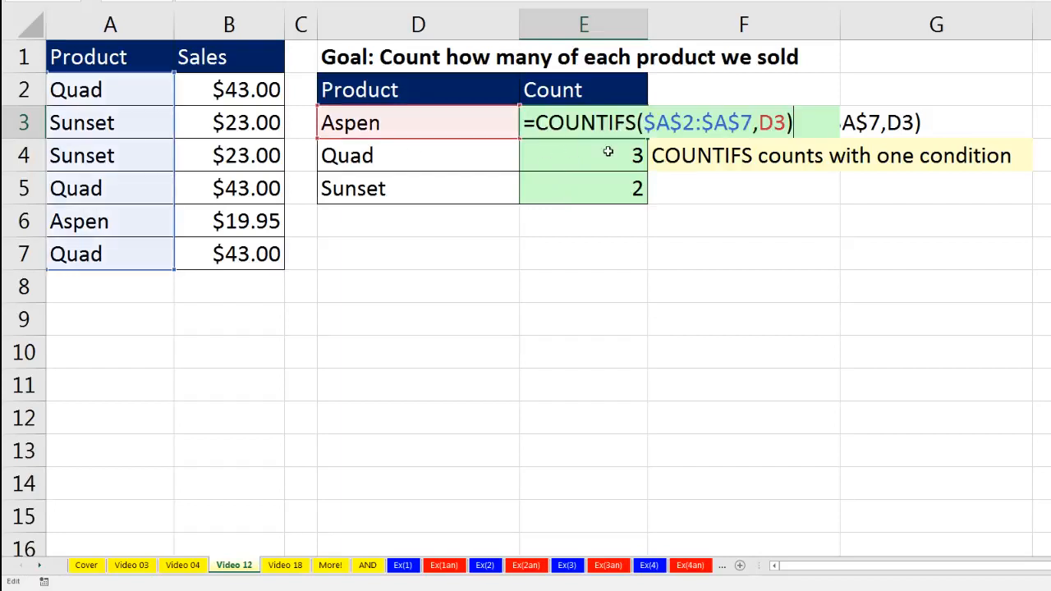
{"action": "key", "text": "Escape"}
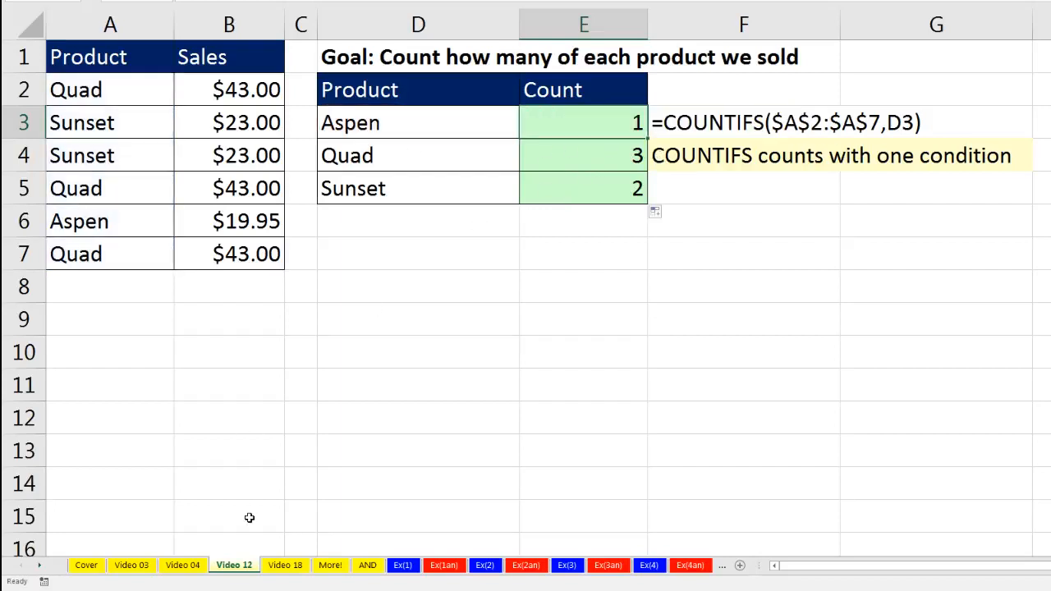
- Examine the SUMIFS formula with defined names in G3 of the Video 18 sheet, and view the function list on the More! sheet
{"action": "left_click", "coordinate": [283, 566]}
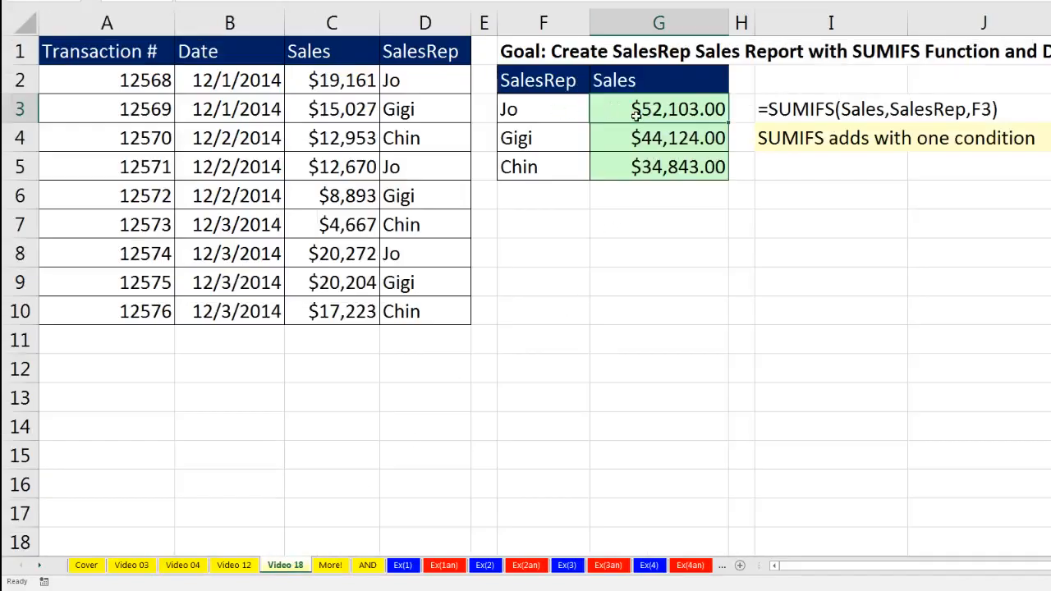
{"action": "double_click", "coordinate": [636, 112]}
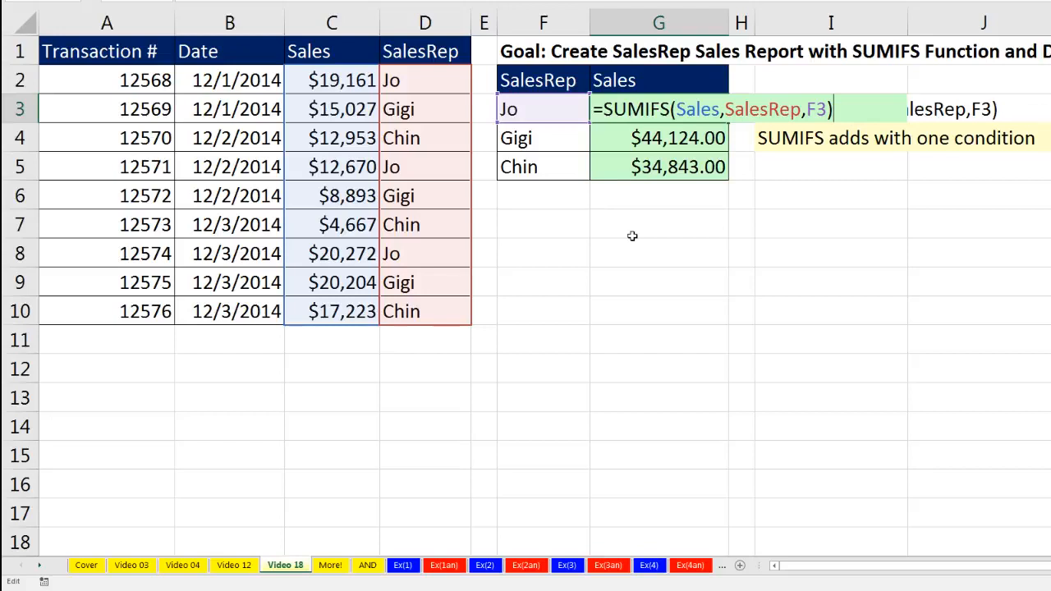
{"action": "key", "text": "ctrl+Return"}
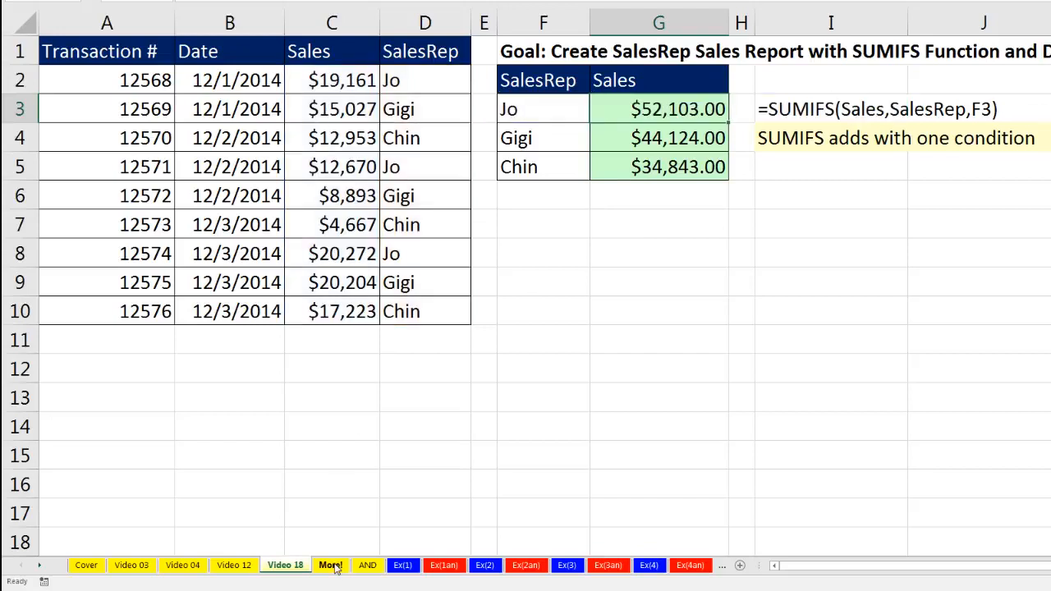
{"action": "left_click", "coordinate": [331, 565]}
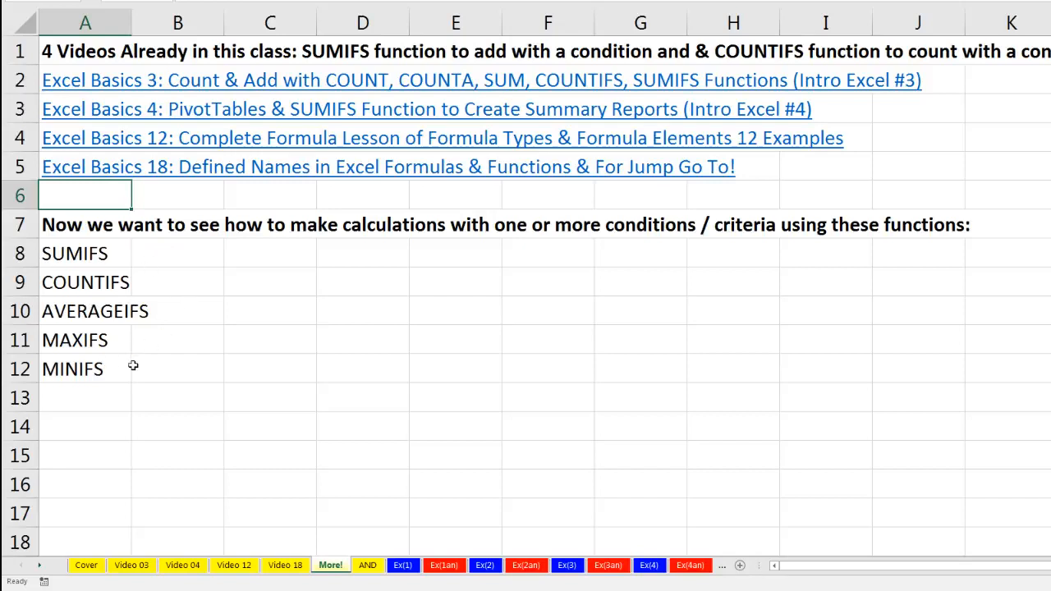
- On the AND sheet, compare the Department and Grade of the record in row 20 with the logical test results in row 28
{"action": "left_click", "coordinate": [367, 566]}
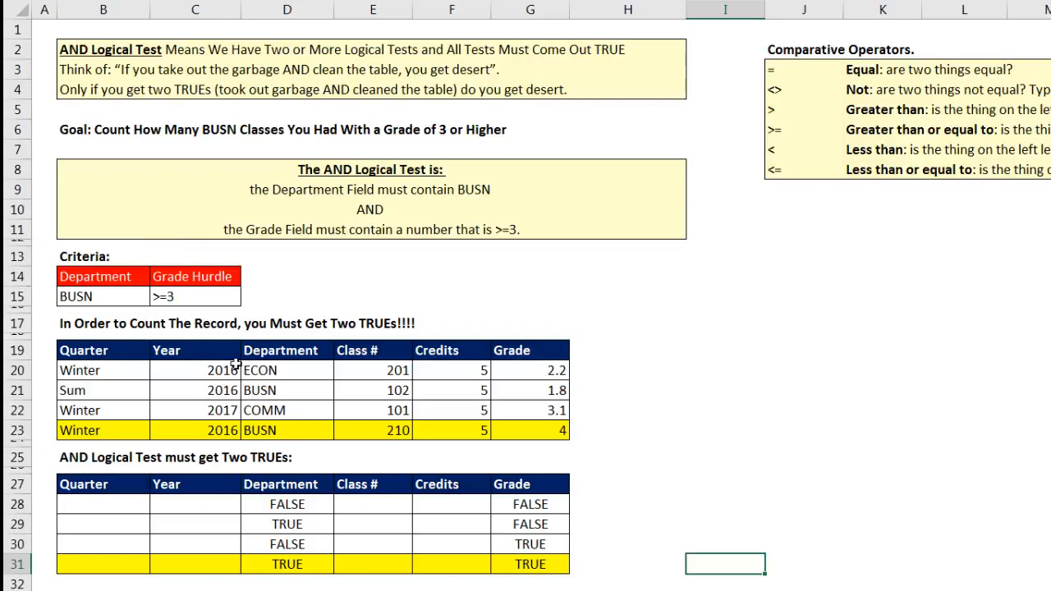
{"action": "left_click_drag", "start_coordinate": [98, 374], "coordinate": [544, 374]}
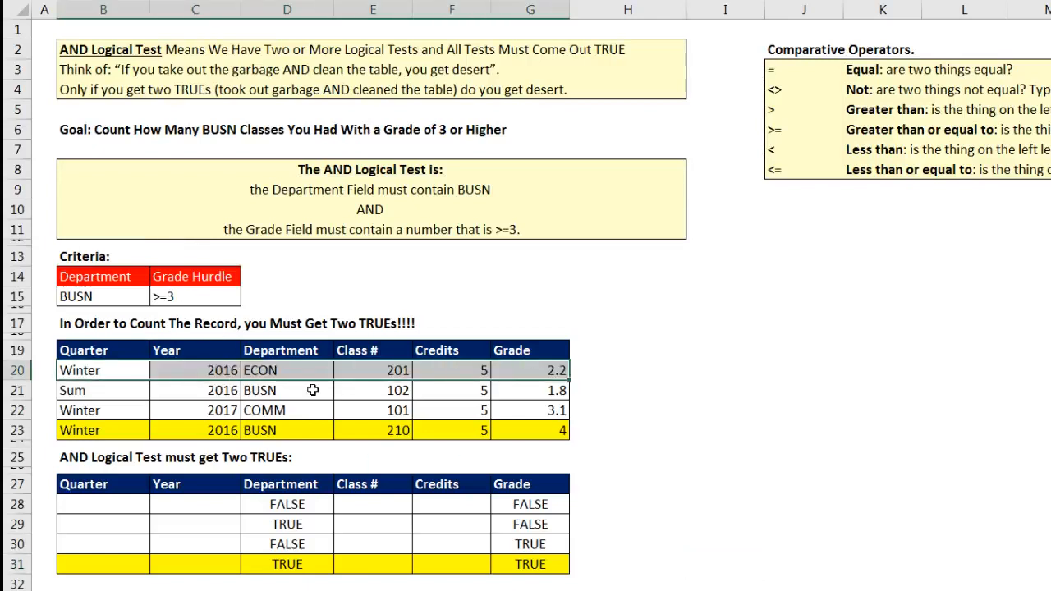
{"action": "left_click", "coordinate": [273, 371]}
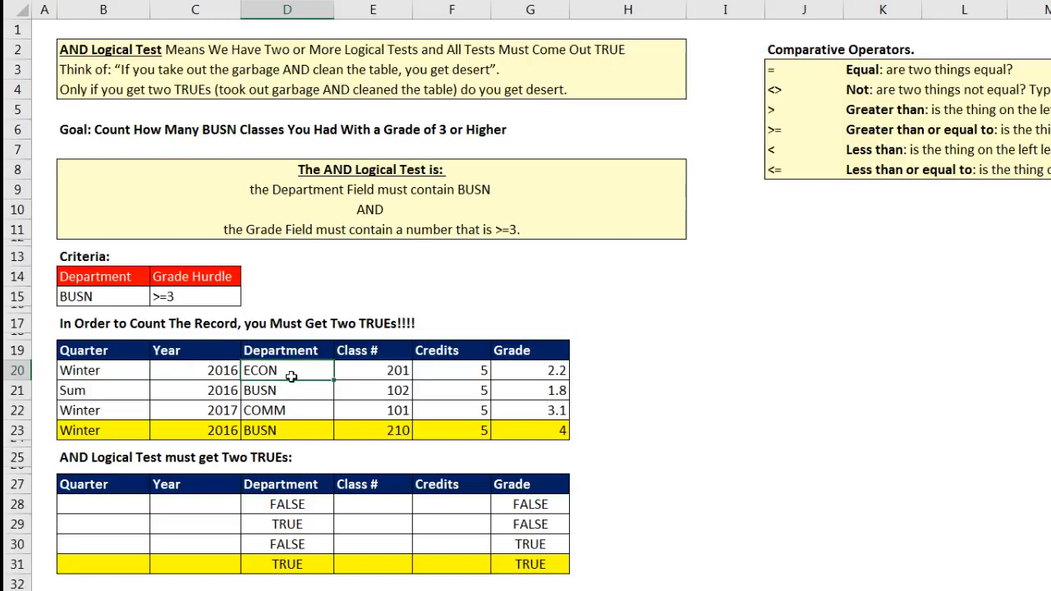
{"action": "left_click", "coordinate": [511, 372]}
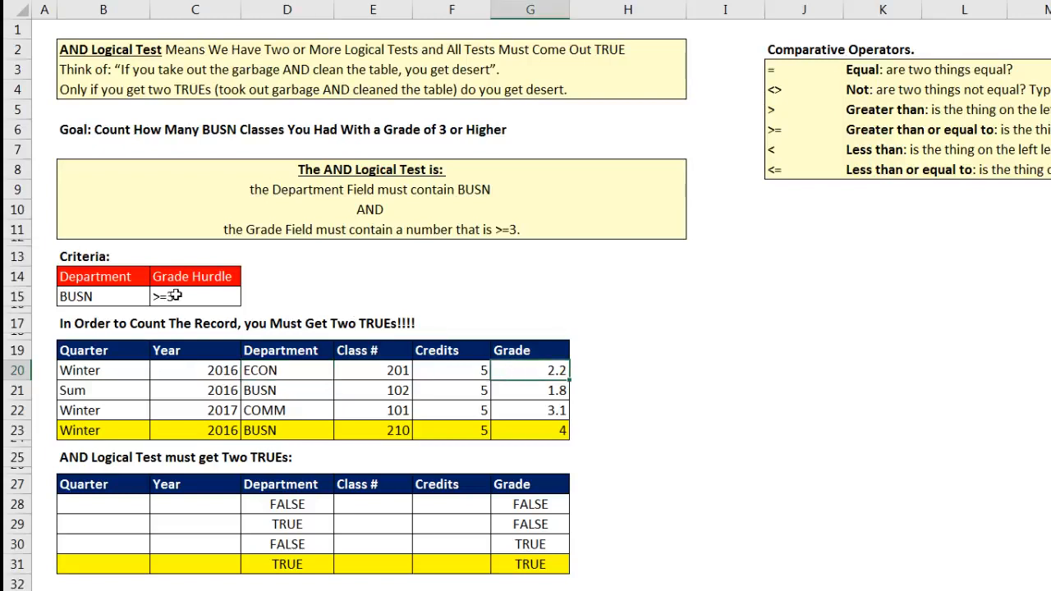
{"action": "left_click", "coordinate": [279, 505]}
{"action": "left_click", "coordinate": [553, 506]}
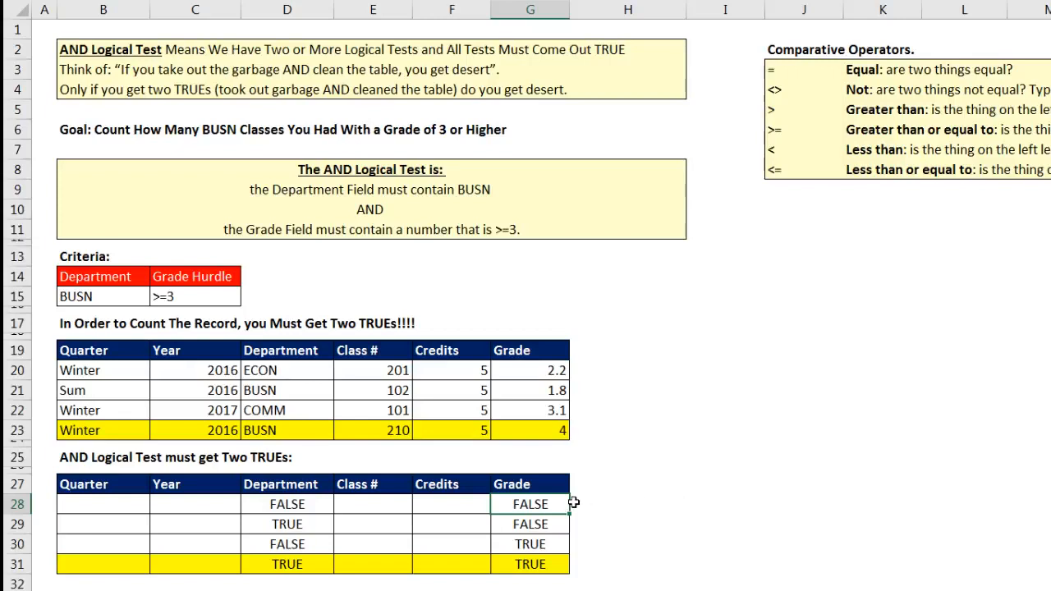
- Check the Department and Grade of the record in row 21 against the criteria and the test results in row 29
{"action": "left_click_drag", "start_coordinate": [73, 393], "coordinate": [534, 393]}
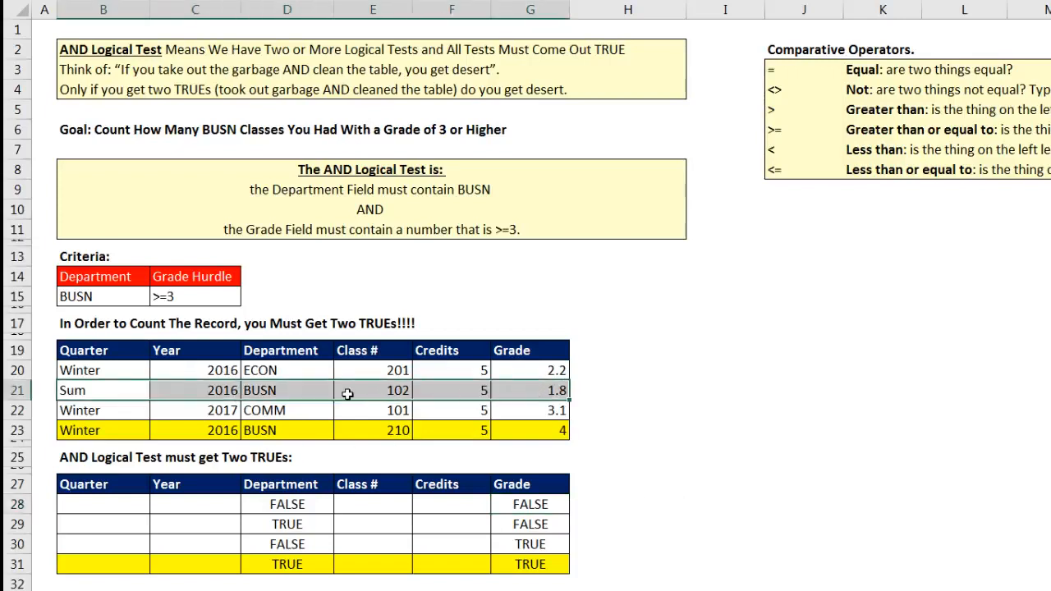
{"action": "left_click", "coordinate": [292, 390]}
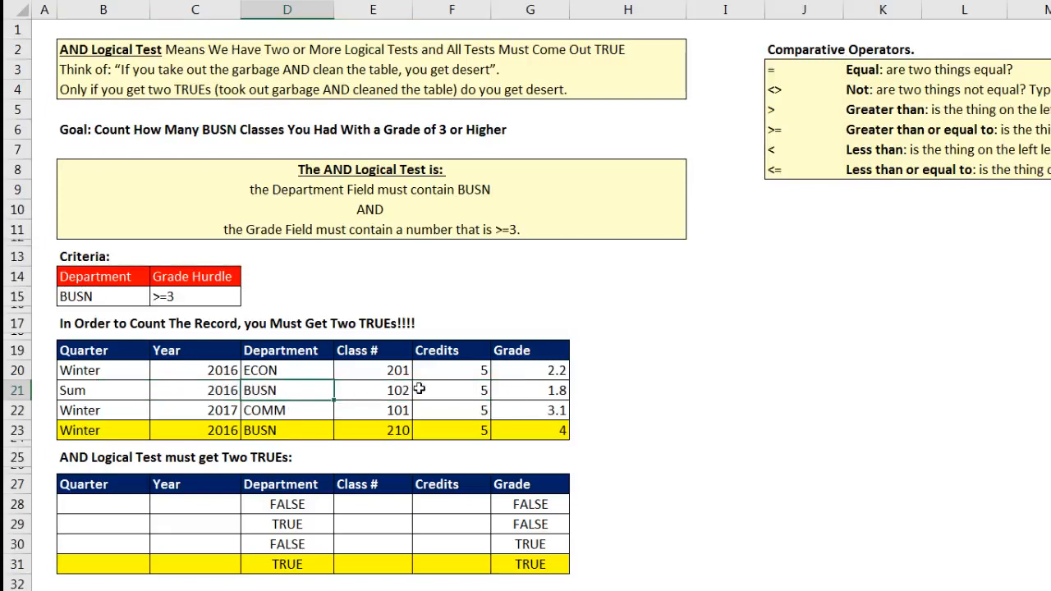
{"action": "left_click", "coordinate": [517, 397]}
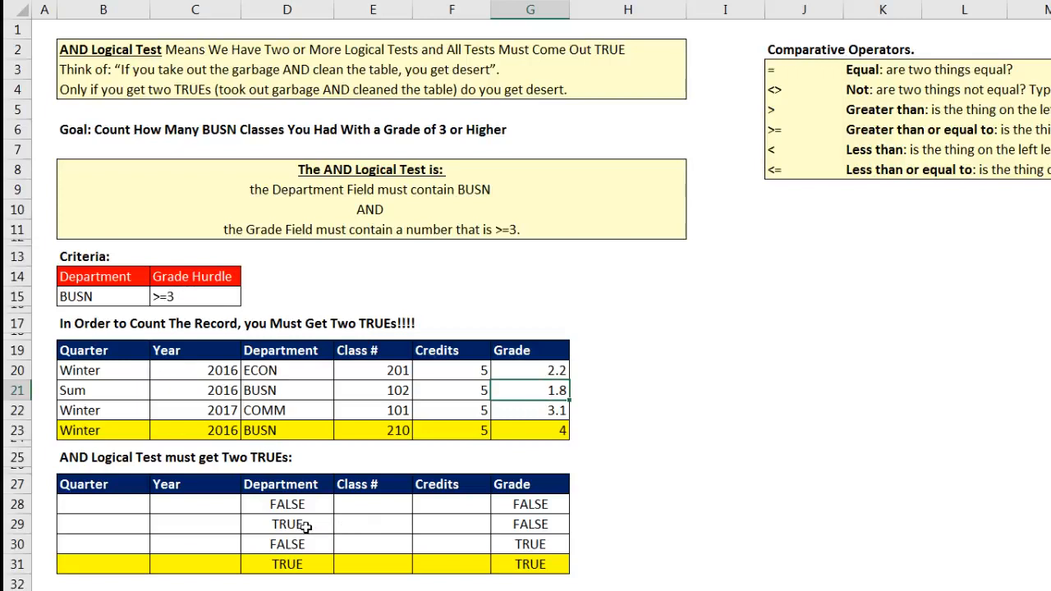
{"action": "left_click", "coordinate": [281, 530]}
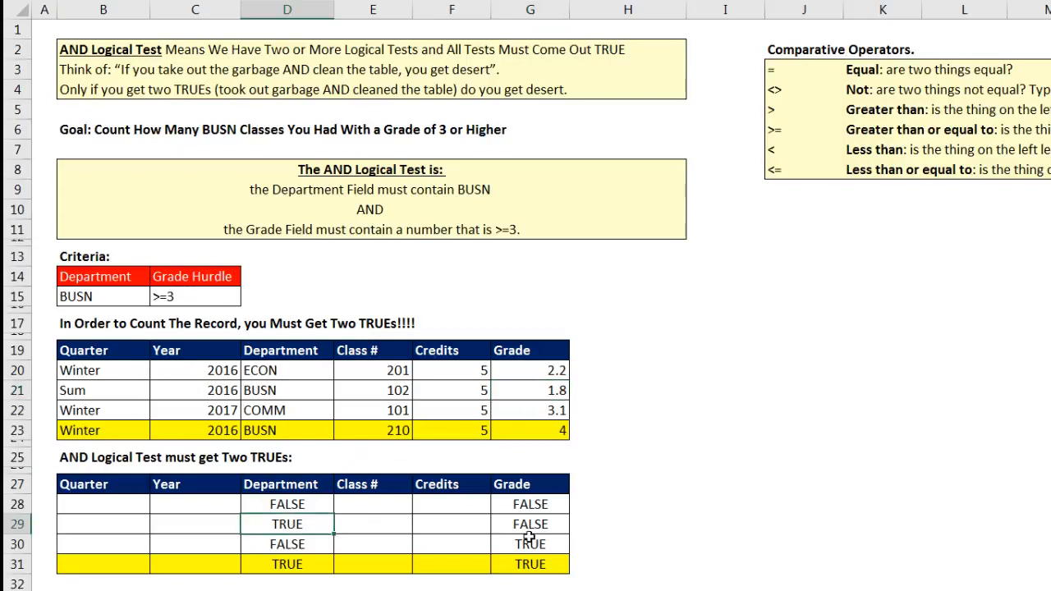
{"action": "left_click", "coordinate": [532, 528]}
{"action": "left_click", "coordinate": [307, 526]}
- Check the Department and Grade of the record in row 22 against the criteria and the test results in row 30
{"action": "left_click_drag", "start_coordinate": [97, 410], "coordinate": [520, 414]}
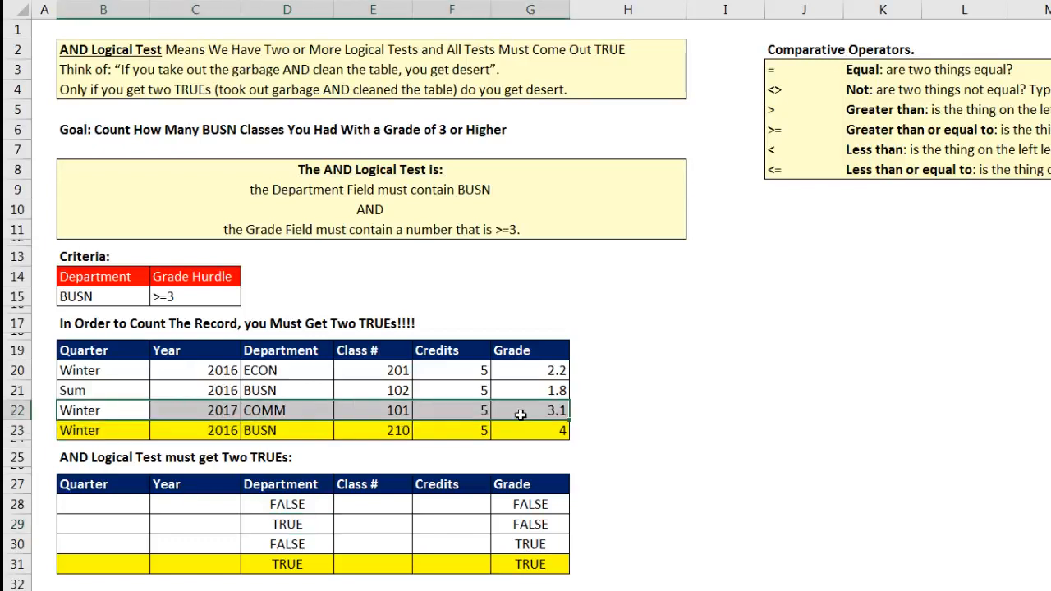
{"action": "left_click", "coordinate": [274, 411]}
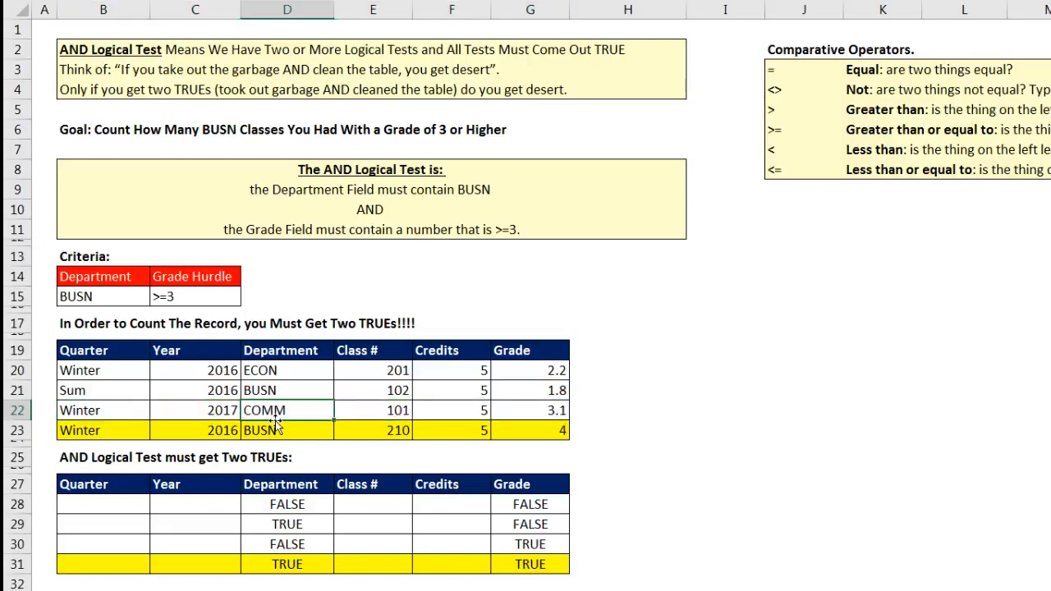
{"action": "key", "text": "Right"}
{"action": "left_click", "coordinate": [524, 411]}
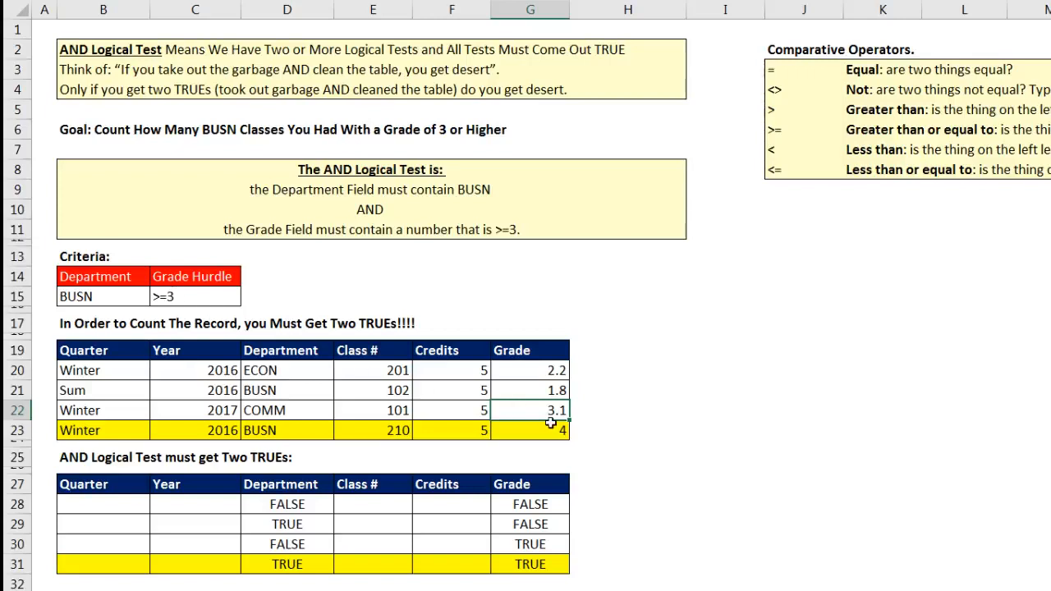
{"action": "left_click", "coordinate": [373, 545]}
{"action": "left_click", "coordinate": [522, 541]}
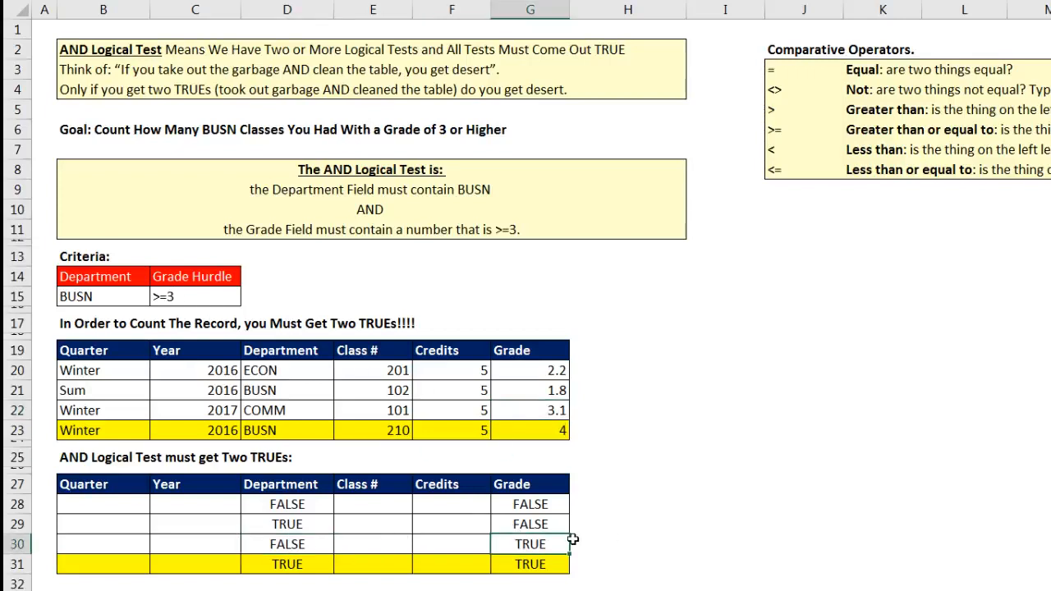
- Check the Department and Grade of the highlighted record in row 23 against the criteria and the test results in row 31
{"action": "left_click", "coordinate": [293, 432]}
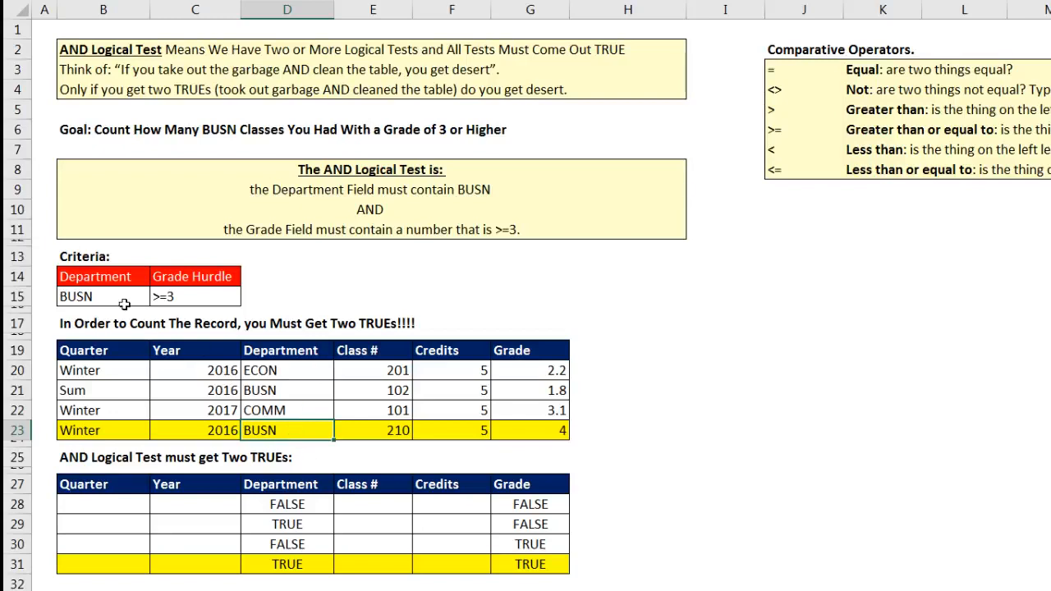
{"action": "left_click", "coordinate": [538, 429]}
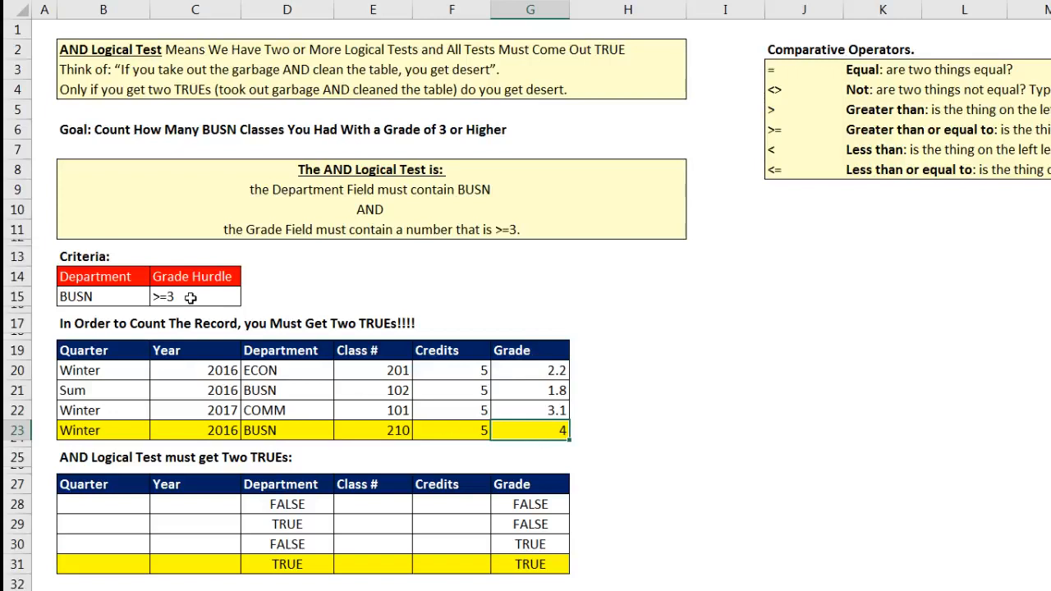
{"action": "left_click", "coordinate": [321, 563]}
{"action": "left_click", "coordinate": [518, 564]}
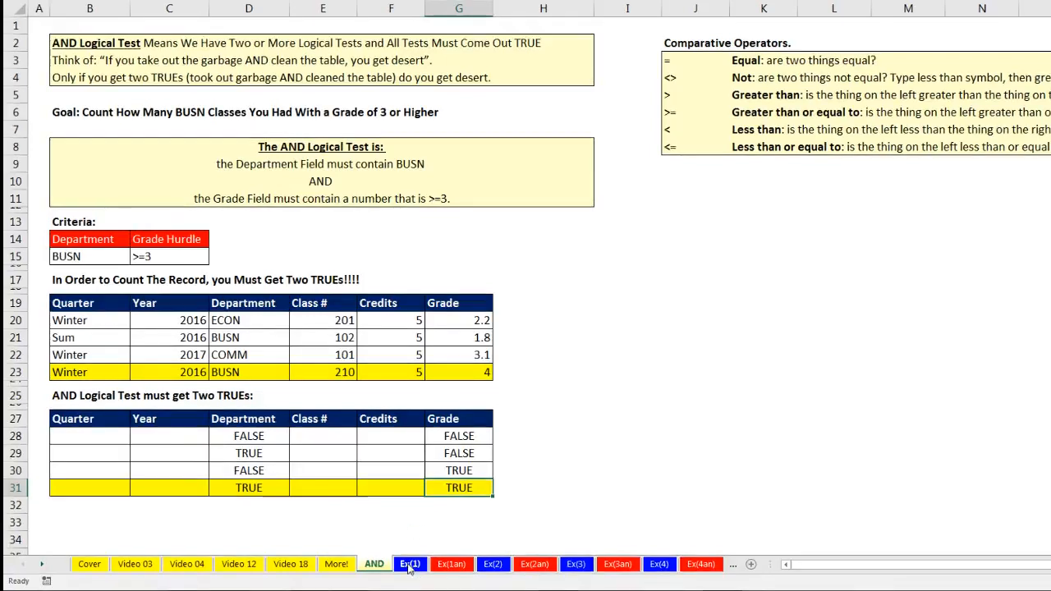
- Go to the Ex(1) sheet and review the Department criterion in H11 and the Grade Hurdle criterion in I11
{"action": "left_click", "coordinate": [409, 565]}
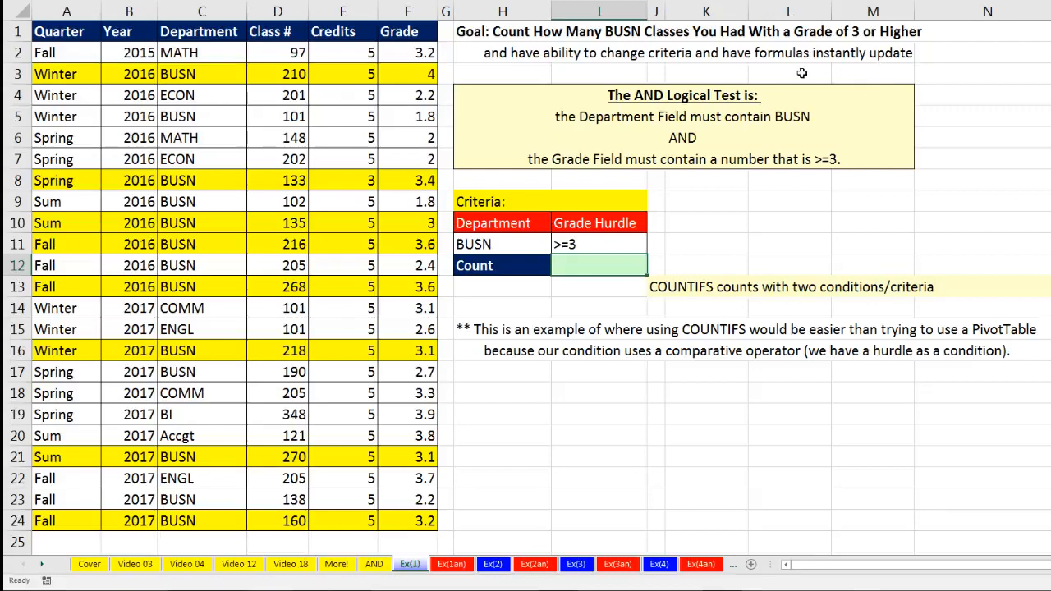
{"action": "left_click", "coordinate": [480, 245]}
{"action": "left_click", "coordinate": [577, 244]}
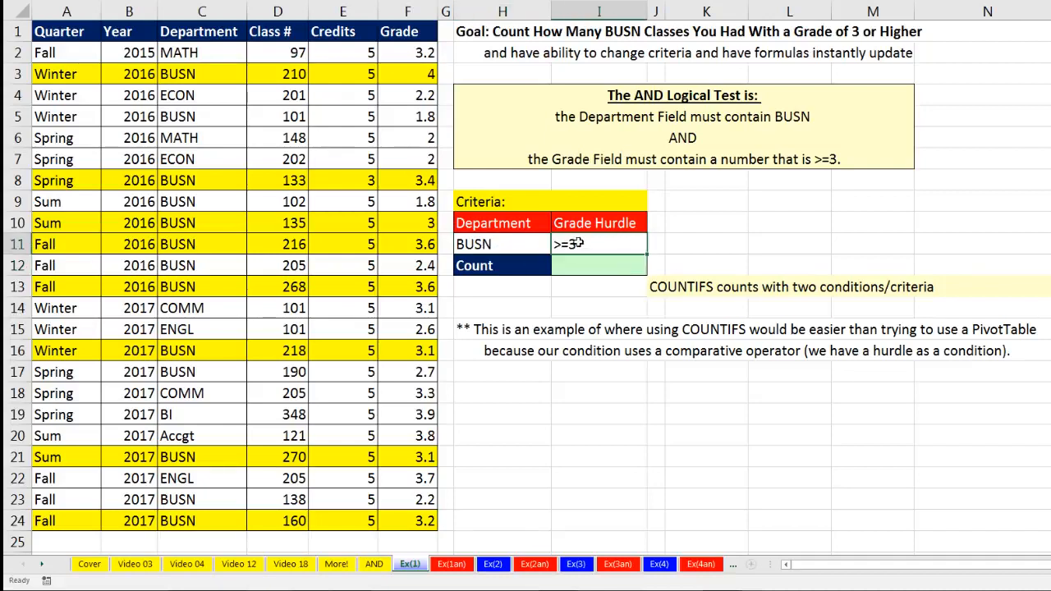
{"action": "left_click", "coordinate": [503, 245]}
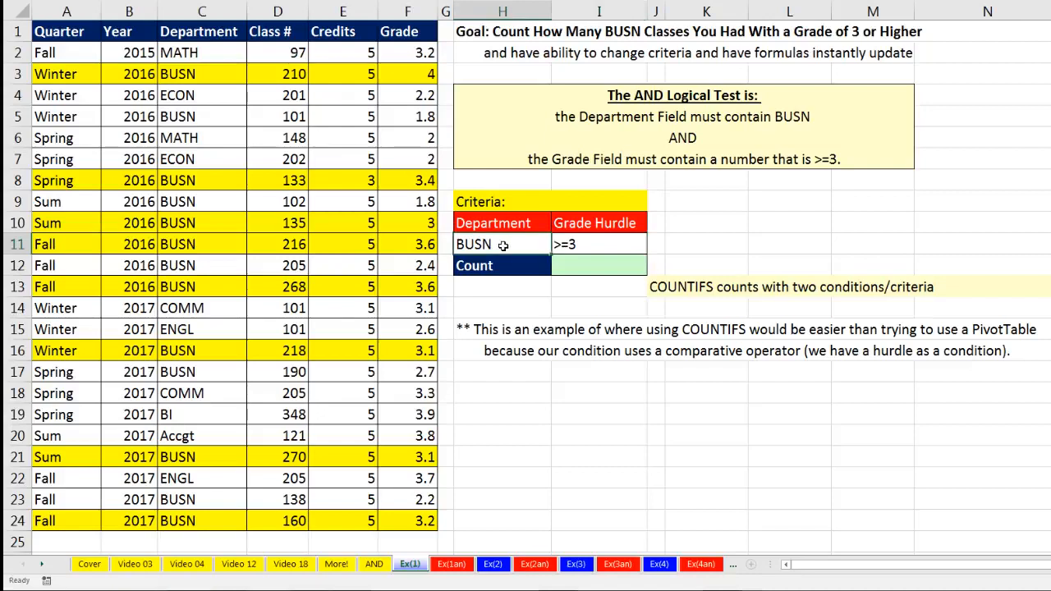
- Review the Grade Hurdle criterion in I11, the criteria labels in I10 and H10, and the Count cell I12
{"action": "left_click", "coordinate": [577, 246]}
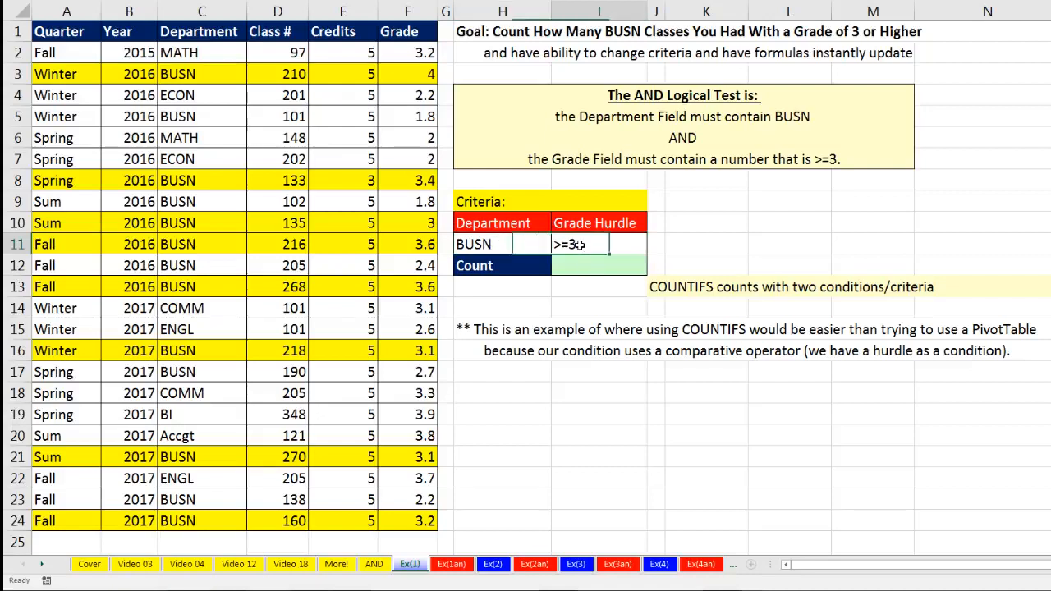
{"action": "left_click", "coordinate": [593, 223]}
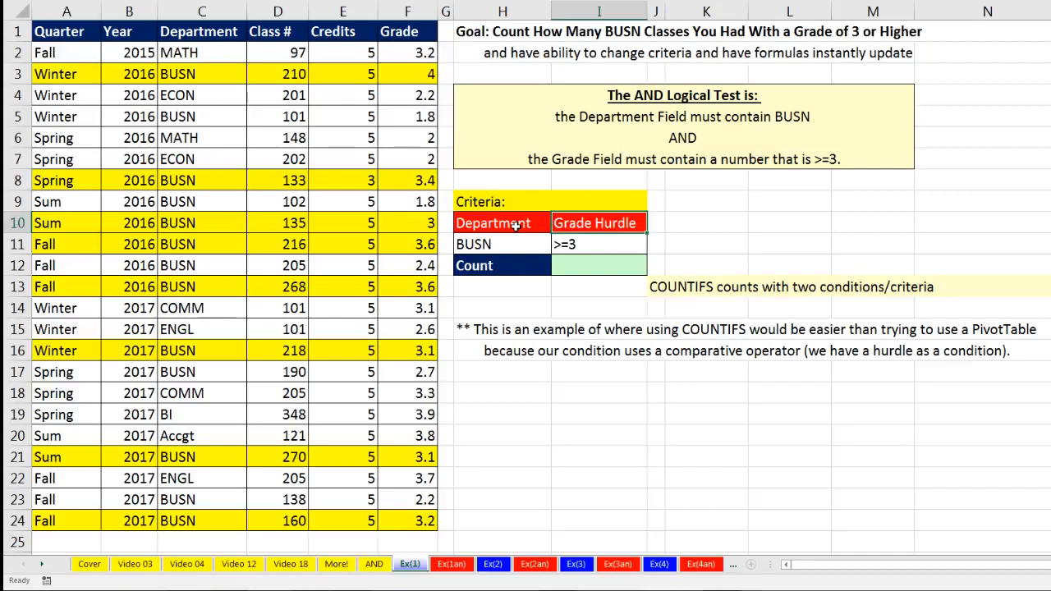
{"action": "left_click", "coordinate": [515, 226]}
{"action": "left_click", "coordinate": [574, 260]}
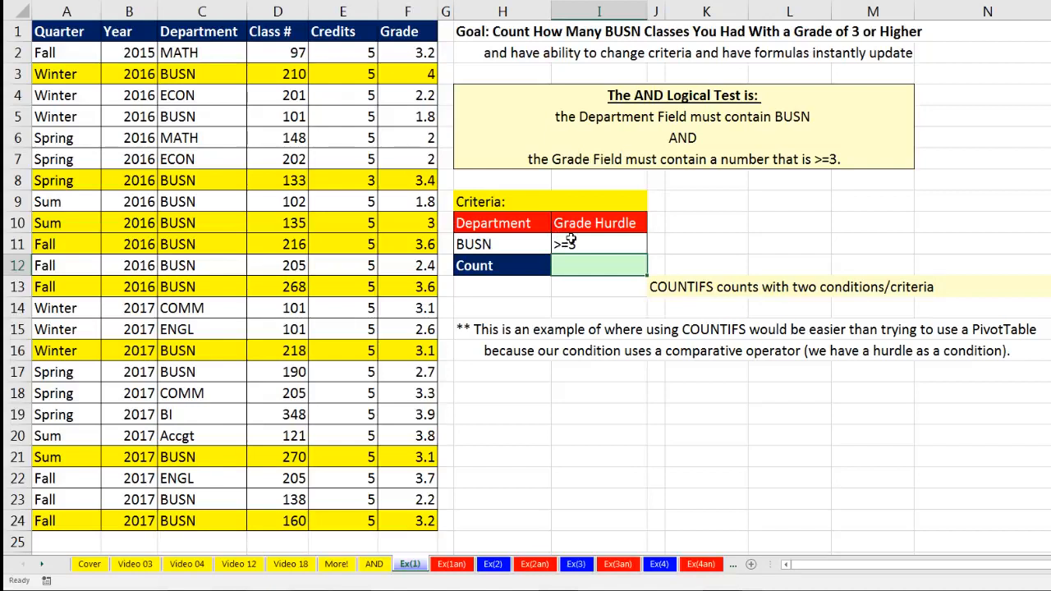
- Enter the Grade Hurdle criterion >=3 in cell I11
{"action": "left_click", "coordinate": [598, 245]}
{"action": "type", "text": ">"}
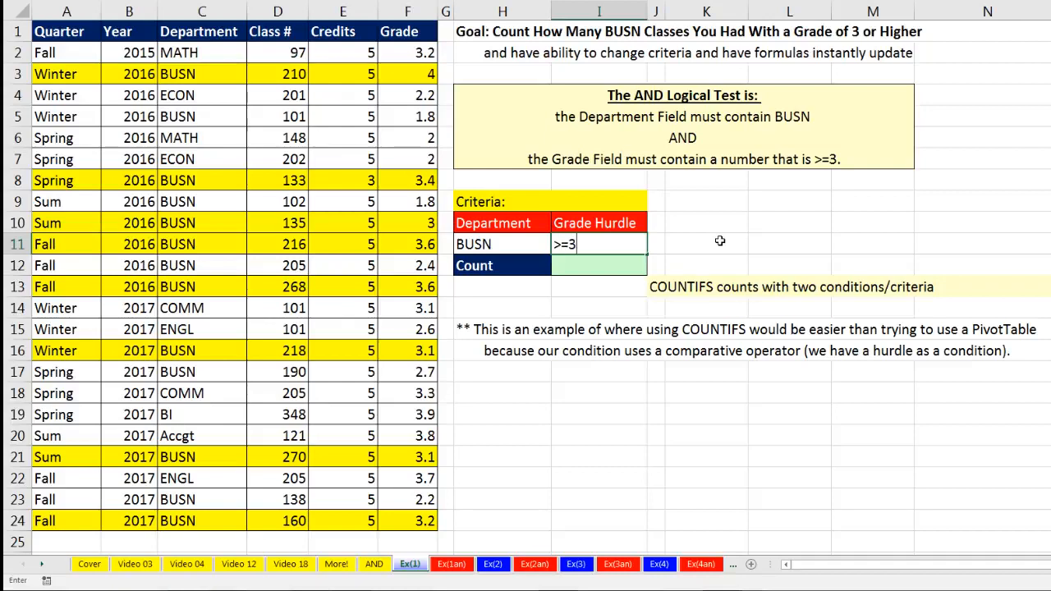
{"action": "key", "text": "Return"}
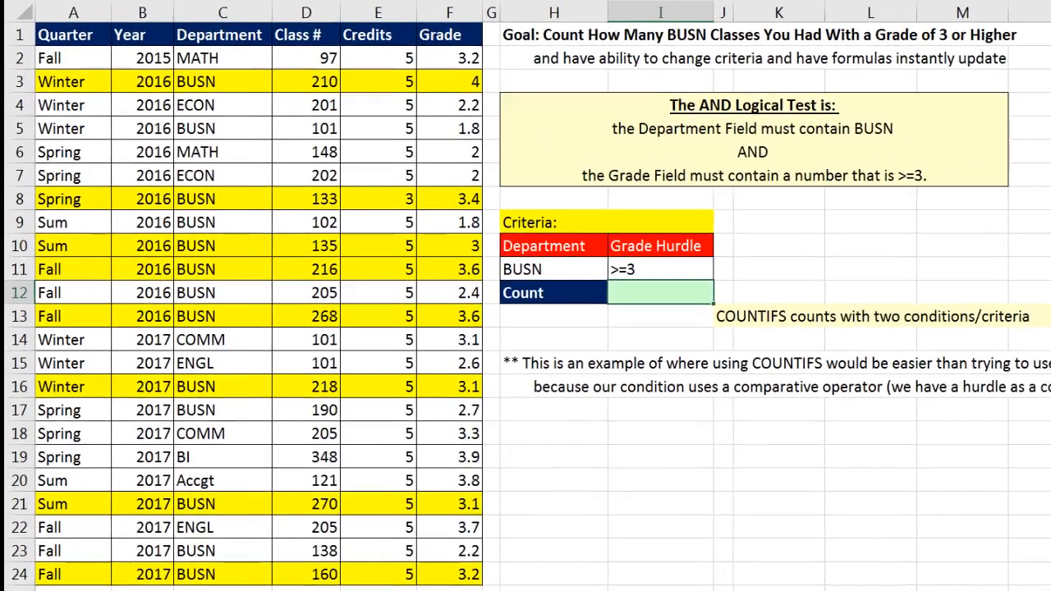
- Start a COUNTIFS formula in I12 with Department range C2:C24 as the first criteria range and H11 as its criterion
{"action": "type", "text": "=countifs"}
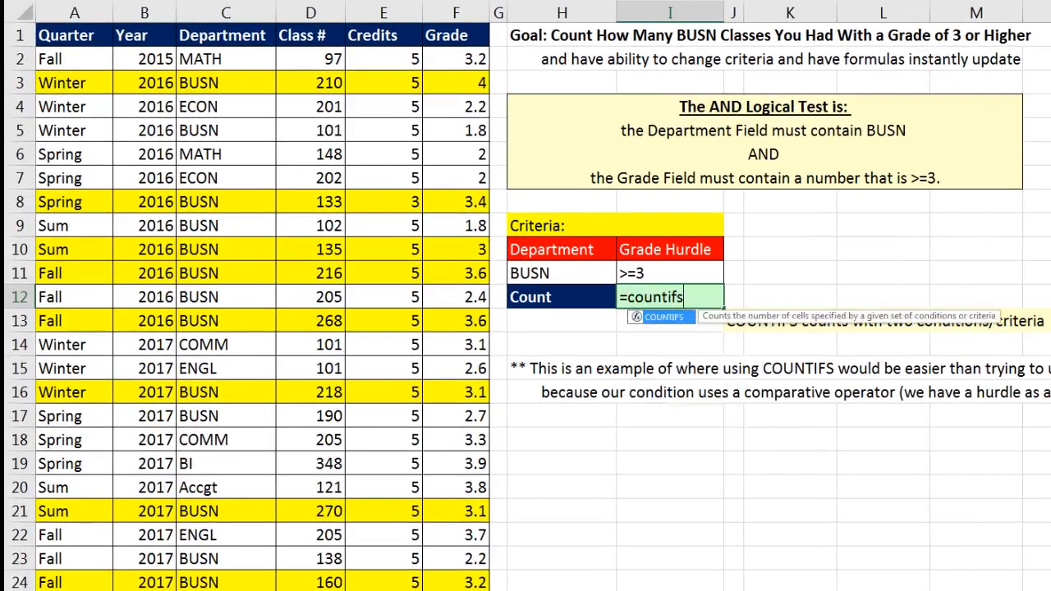
{"action": "key", "text": "Tab"}
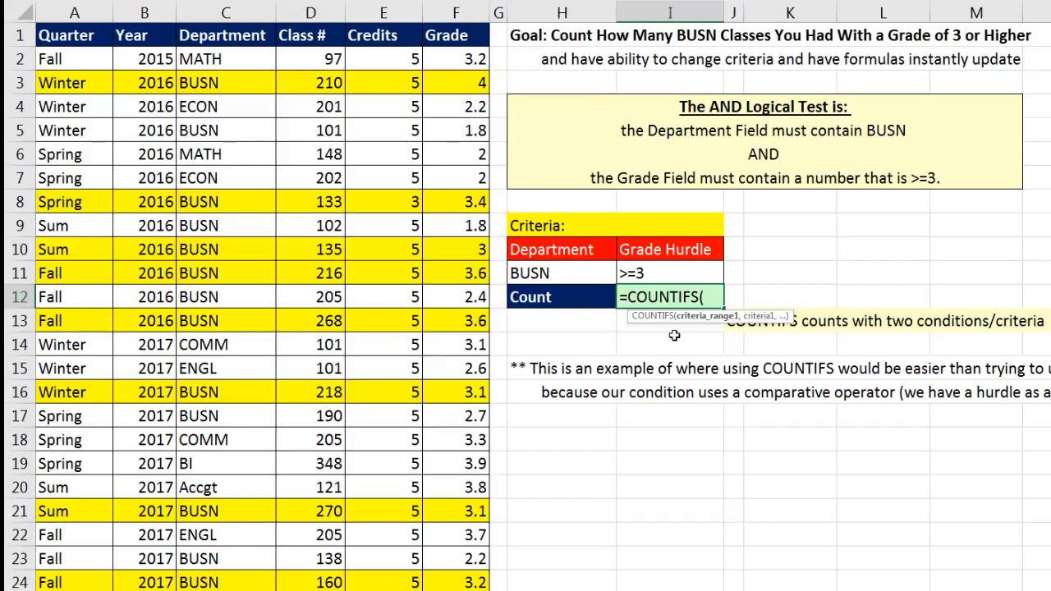
{"action": "left_click_drag", "start_coordinate": [212, 59], "coordinate": [221, 566]}
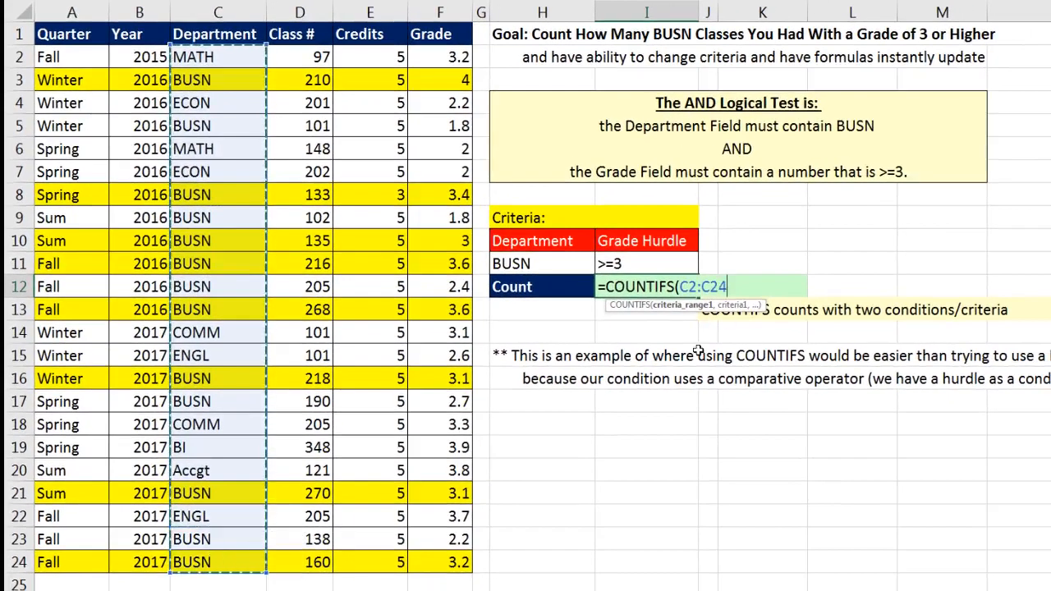
{"action": "type", "text": ","}
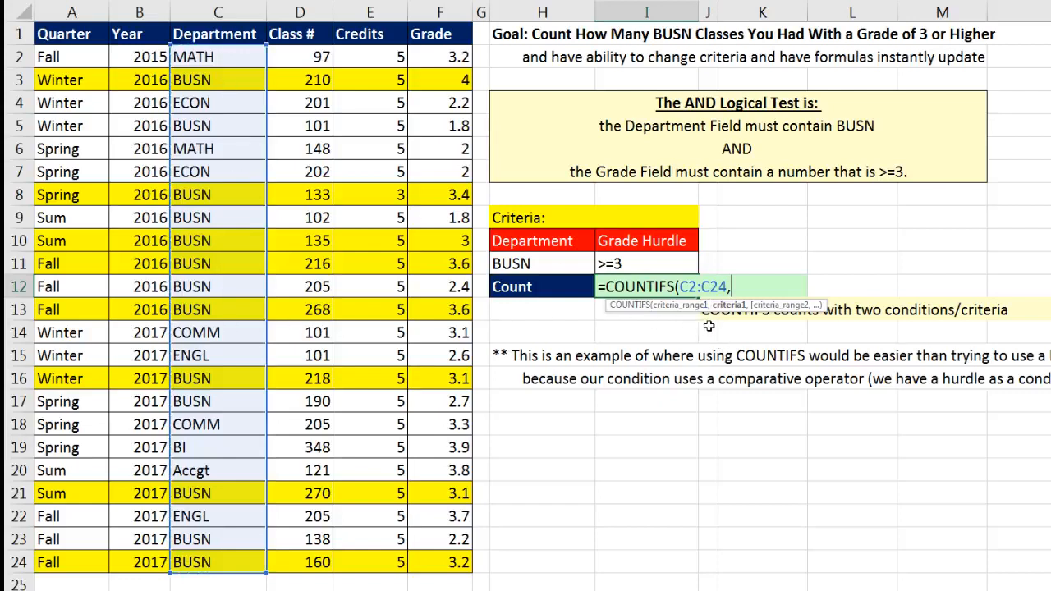
{"action": "left_click", "coordinate": [690, 306]}
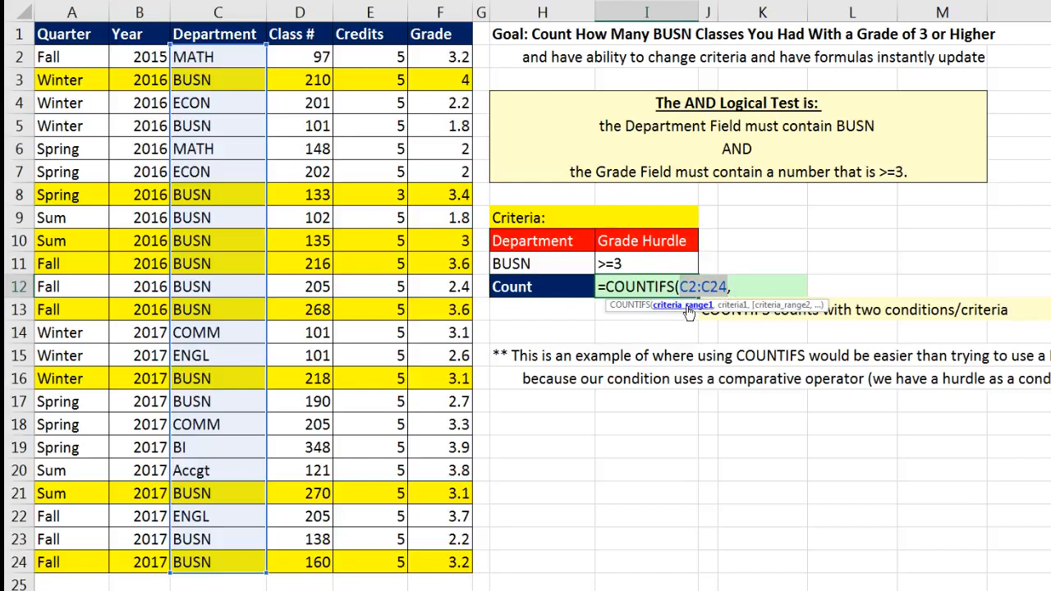
{"action": "left_click", "coordinate": [726, 291]}
{"action": "type", "text": ","}
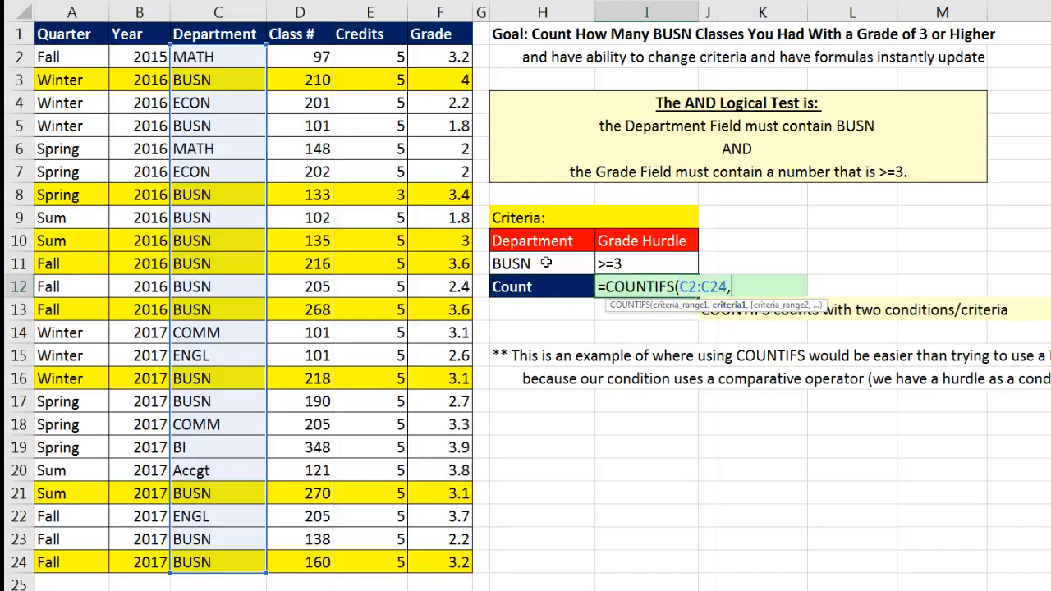
{"action": "left_click", "coordinate": [544, 263]}
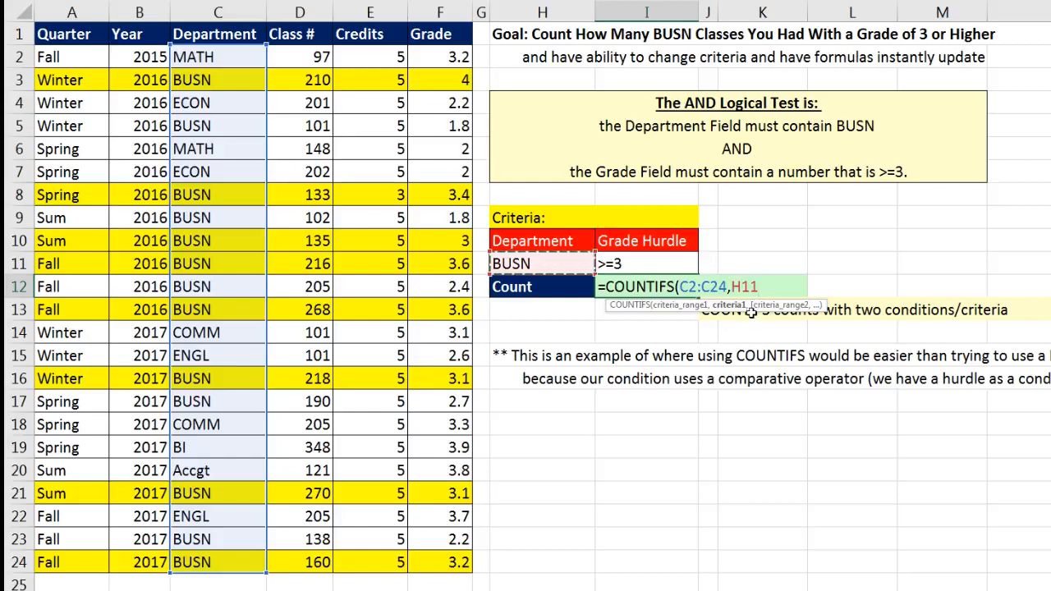
- Add Grade range F2:F24 as the second criteria range with criterion I11, and close the COUNTIFS formula
{"action": "type", "text": ","}
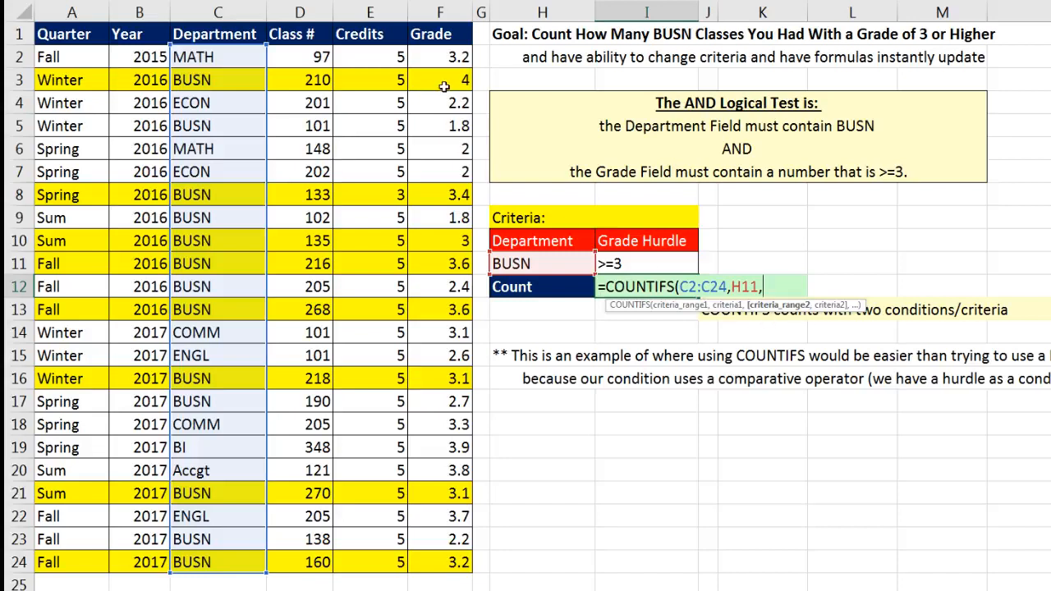
{"action": "left_click_drag", "start_coordinate": [435, 56], "coordinate": [446, 509]}
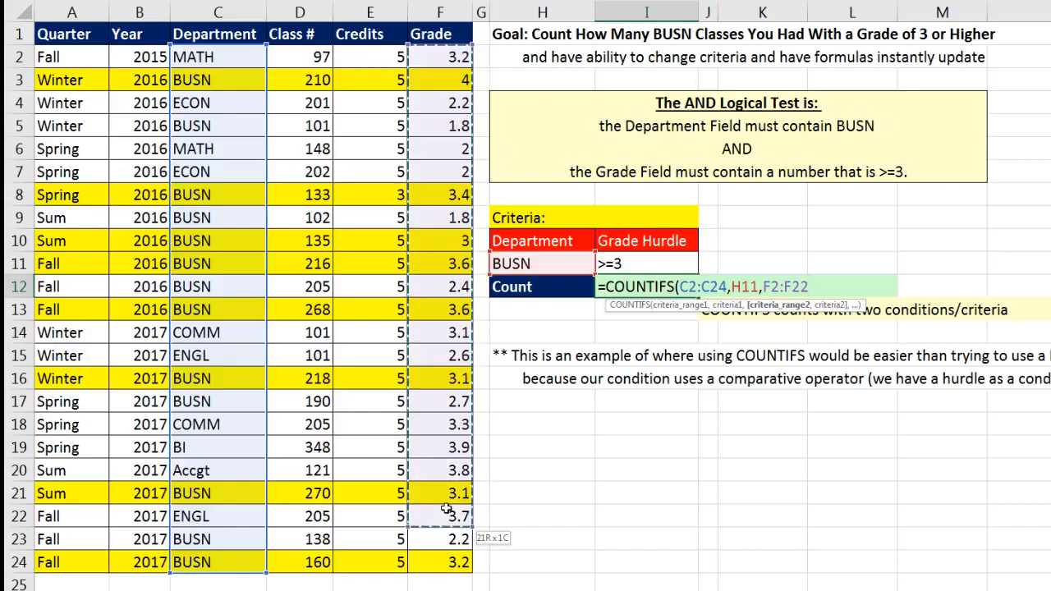
{"action": "left_click_drag", "start_coordinate": [449, 522], "coordinate": [456, 573]}
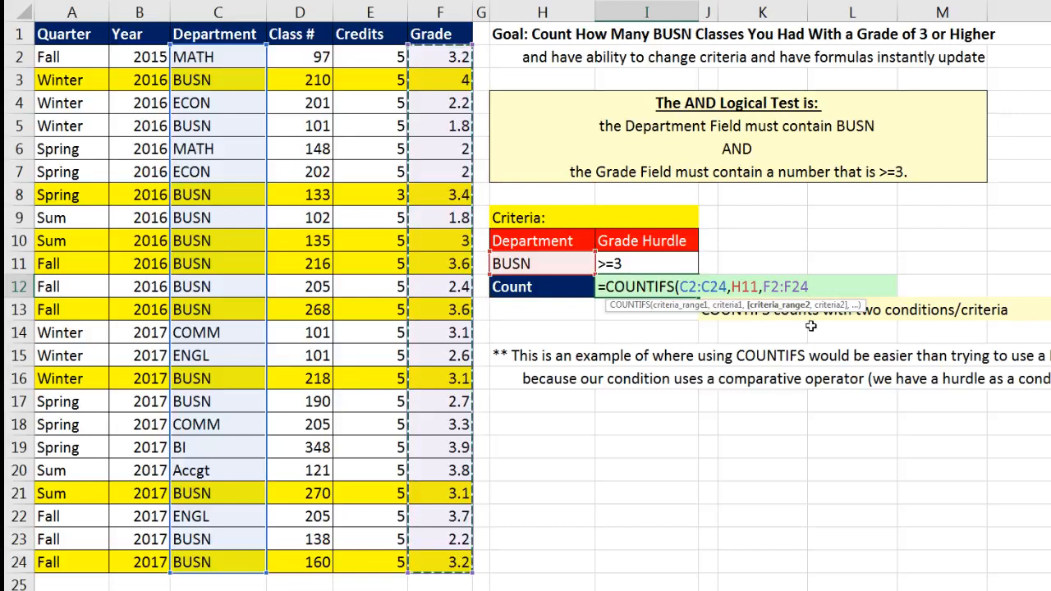
{"action": "type", "text": ","}
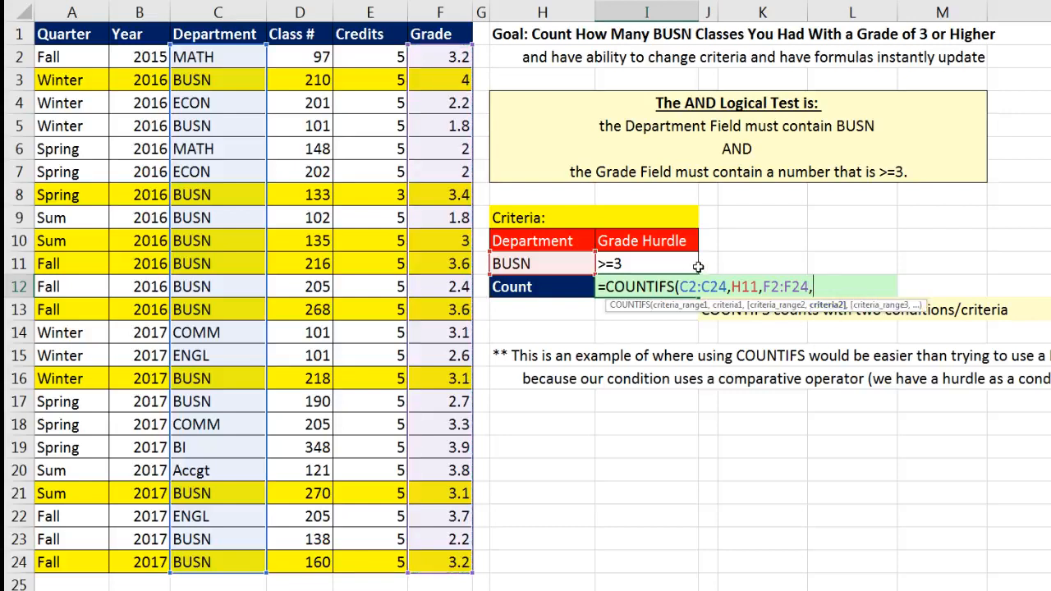
{"action": "left_click", "coordinate": [669, 262]}
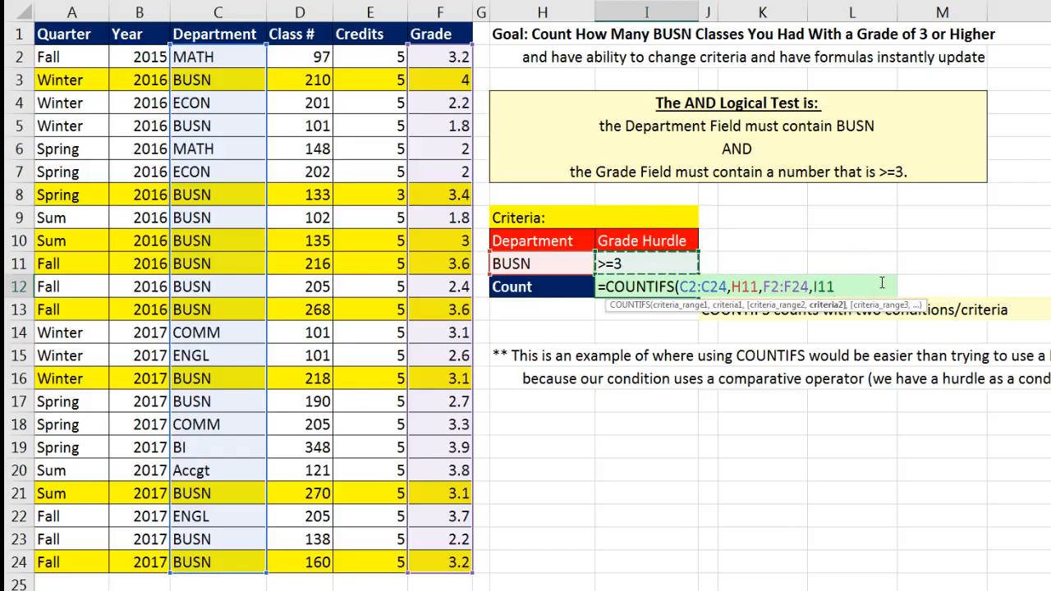
{"action": "type", "text": ")"}
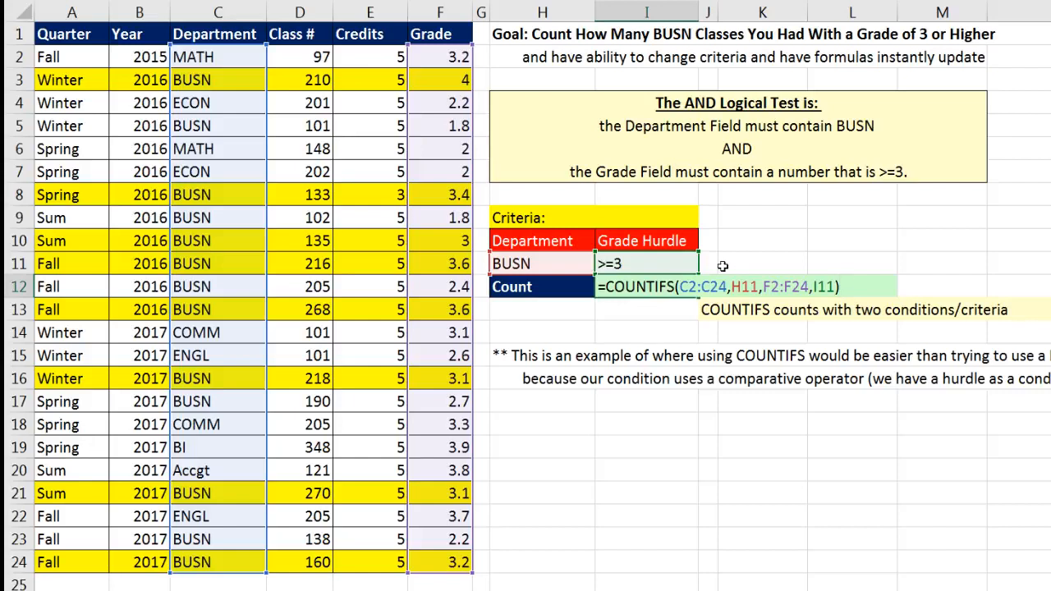
- Check both range and criterion pairs in the COUNTIFS formula, and enter the formula in I12
{"action": "left_click", "coordinate": [692, 286]}
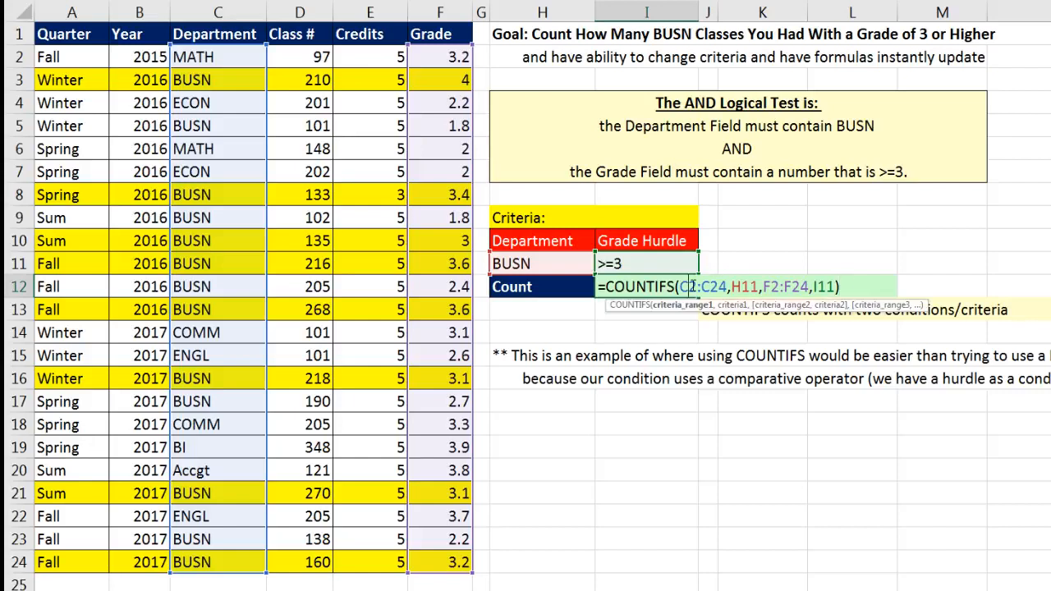
{"action": "left_click", "coordinate": [702, 310]}
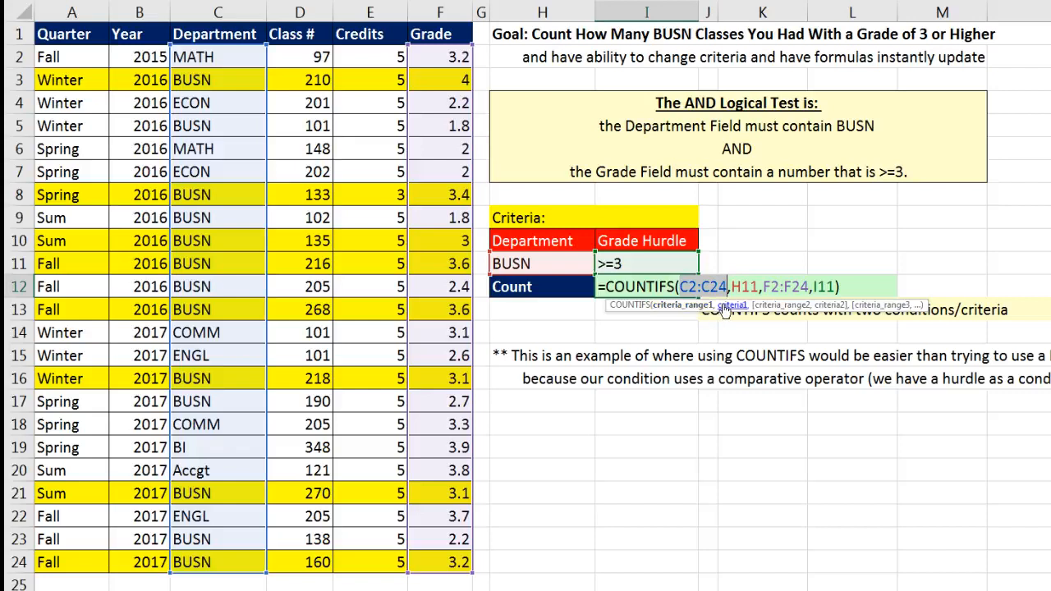
{"action": "left_click", "coordinate": [727, 307]}
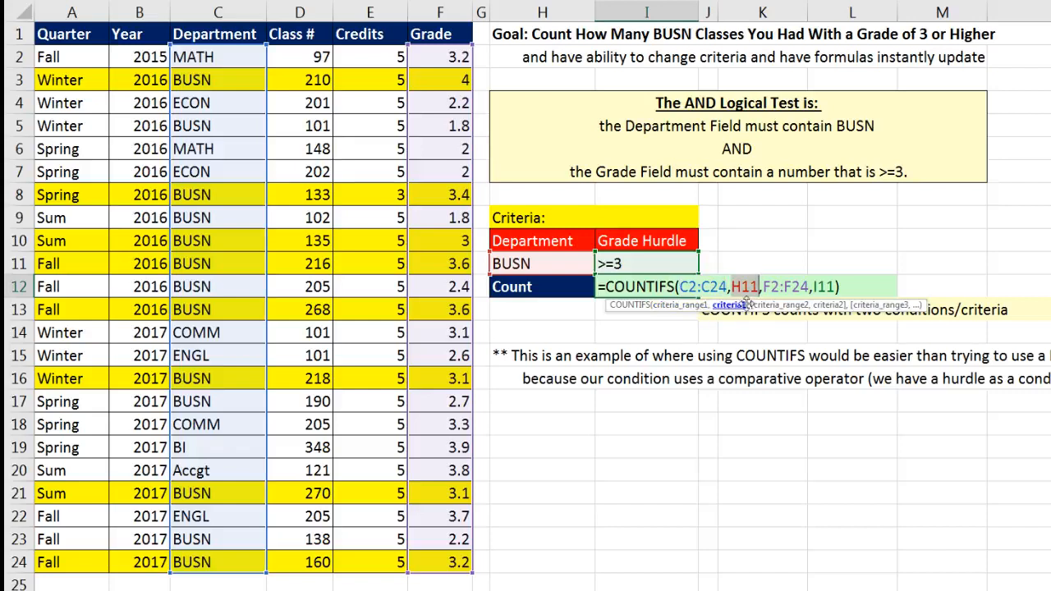
{"action": "left_click", "coordinate": [763, 306]}
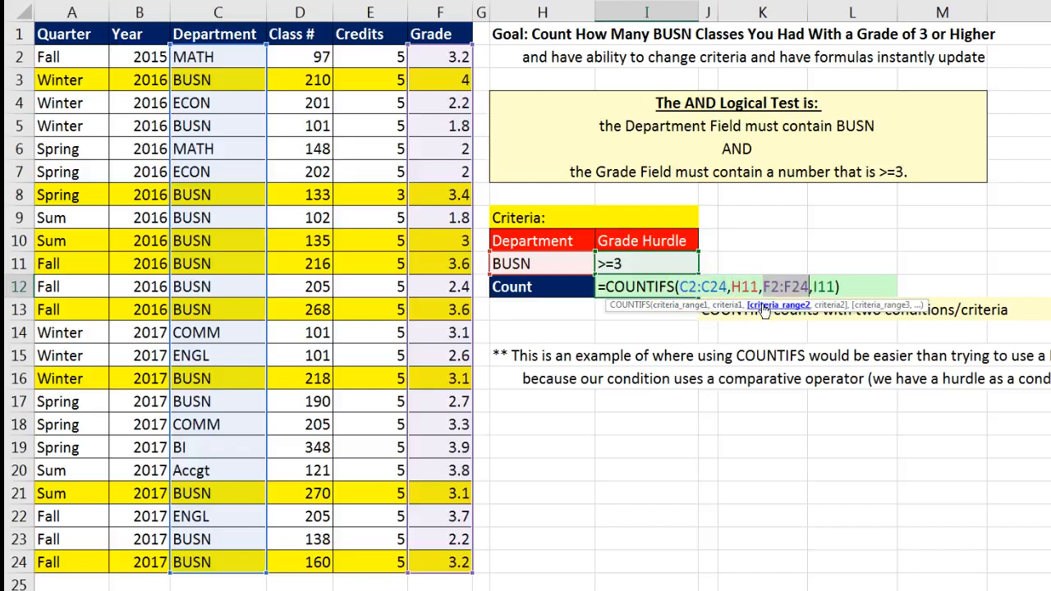
{"action": "left_click", "coordinate": [826, 305]}
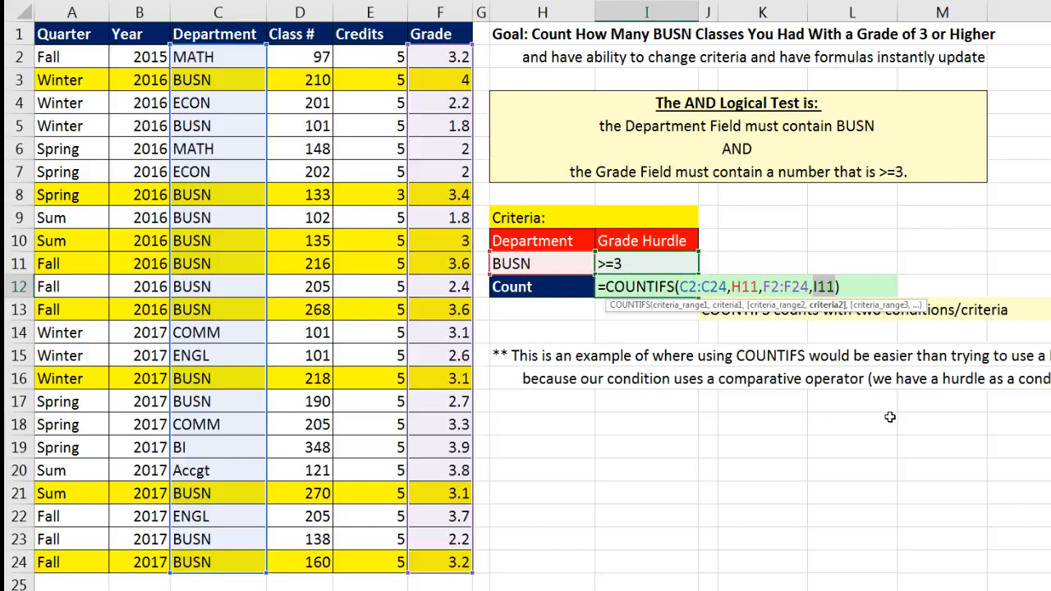
{"action": "key", "text": "Return"}
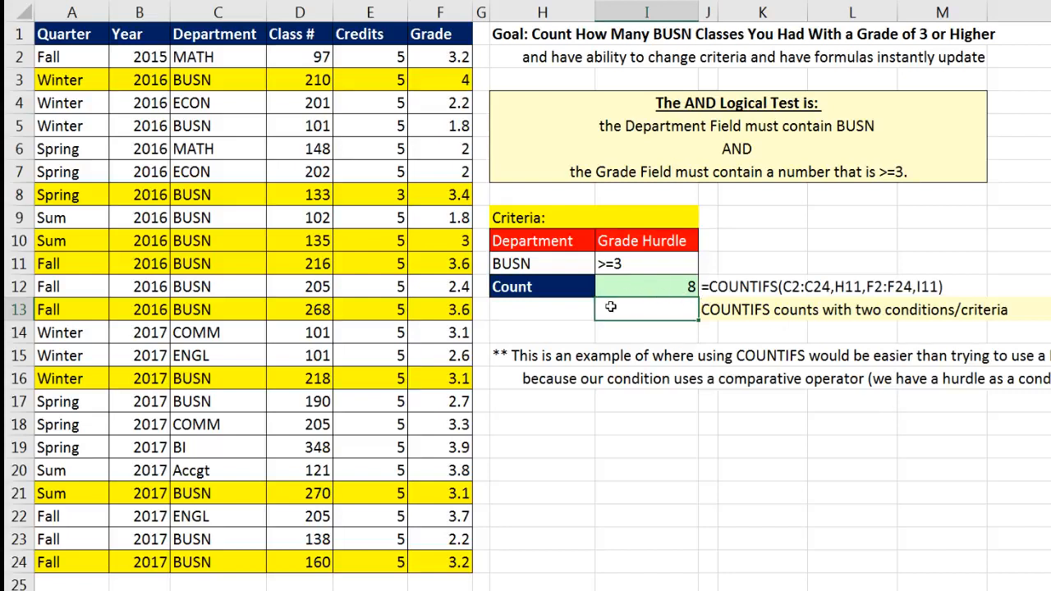
- Try a Grade Hurdle criterion of >=3.5 in I11, and undo the change
{"action": "left_click", "coordinate": [649, 263]}
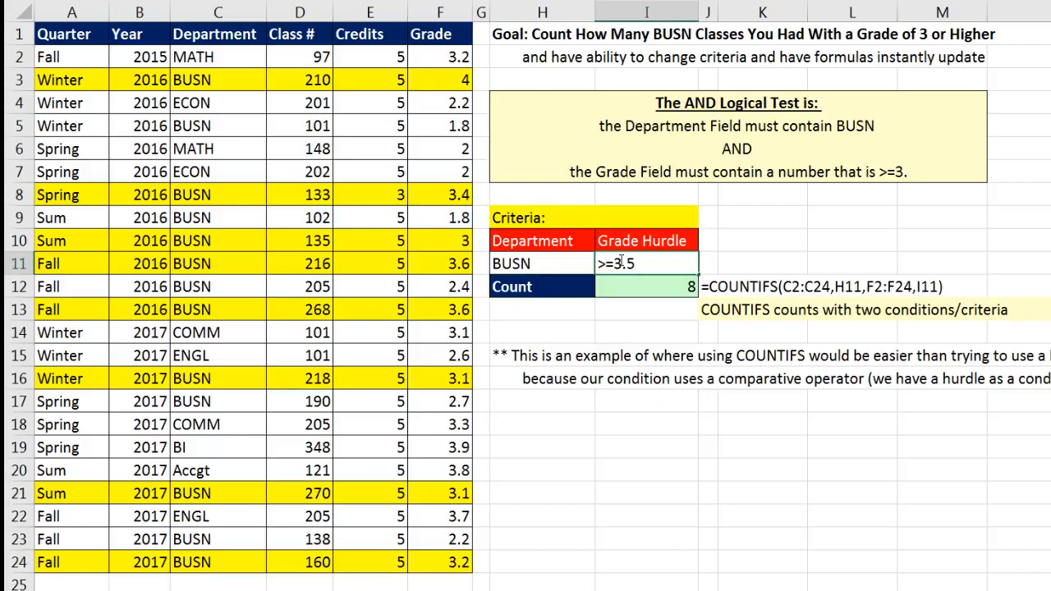
{"action": "key", "text": "Return"}
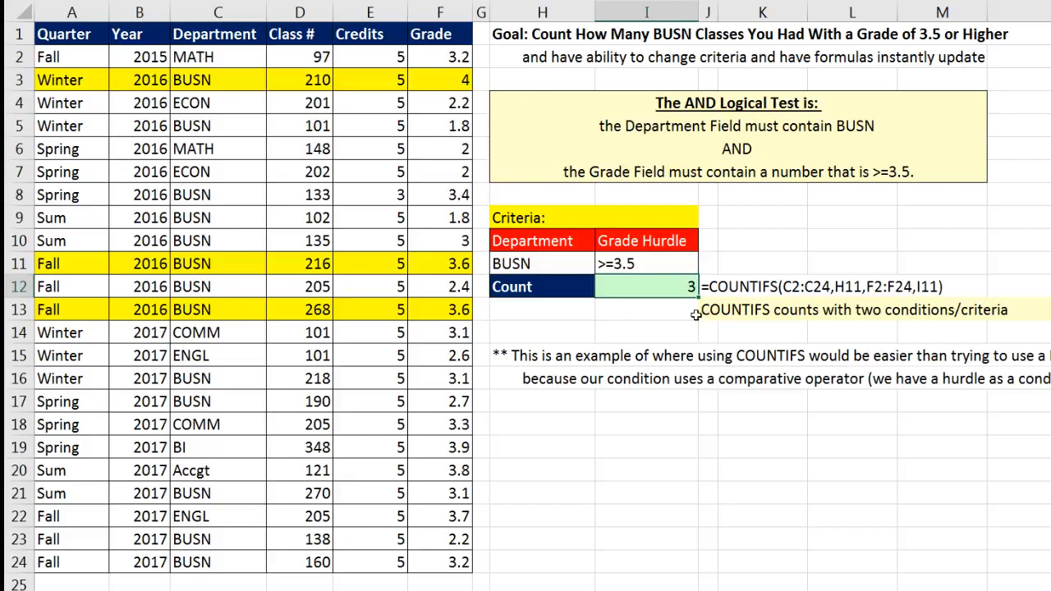
{"action": "key", "text": "ctrl+z"}
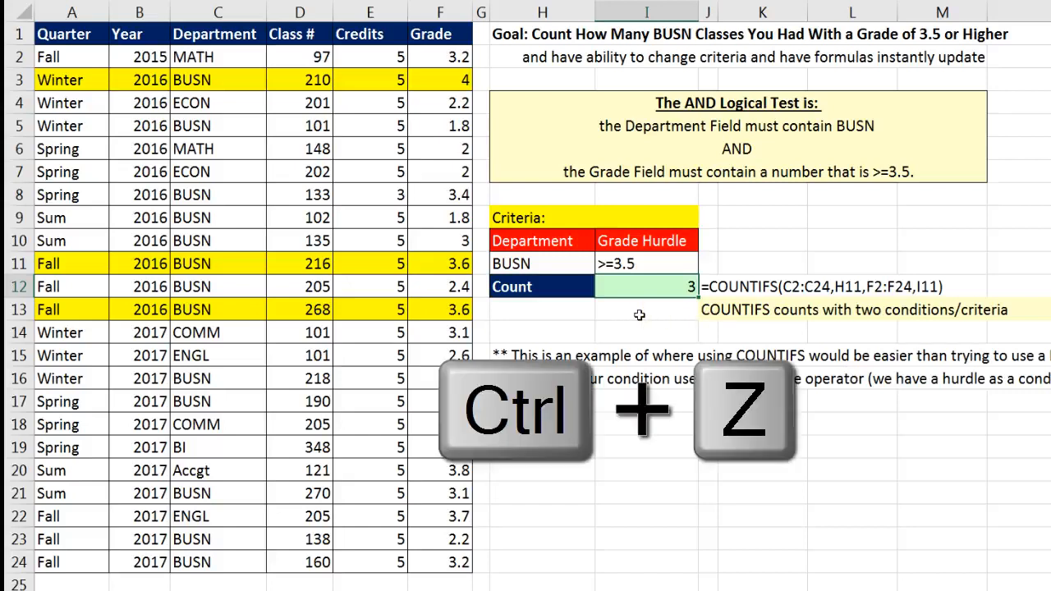
- Try MATH as the Department criterion in H11, and set it back to BUSN
{"action": "left_click", "coordinate": [548, 266]}
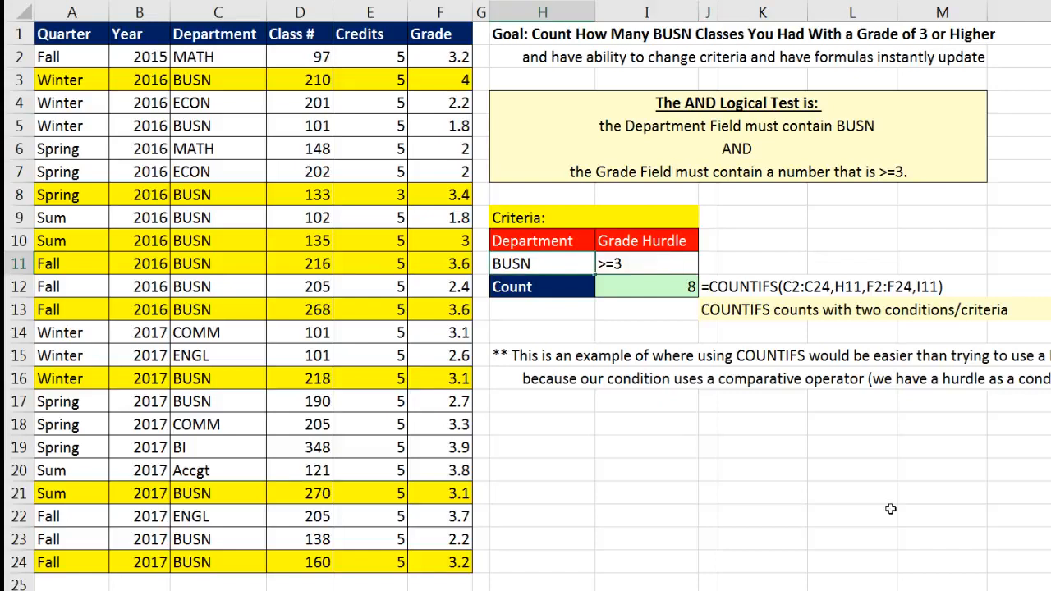
{"action": "type", "text": "MATH"}
{"action": "key", "text": "Return"}
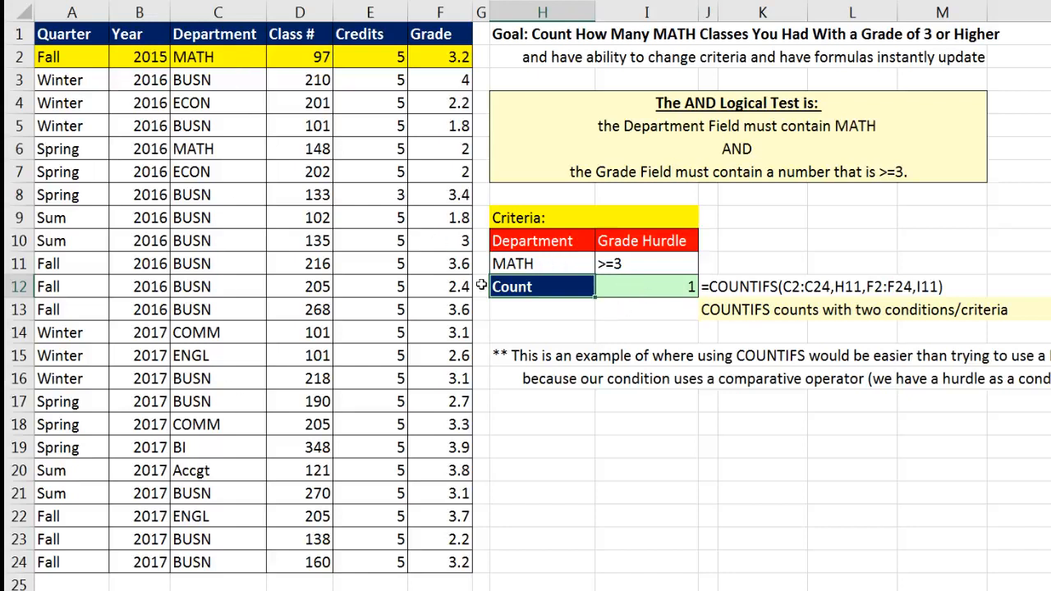
{"action": "left_click", "coordinate": [528, 265]}
{"action": "type", "text": "BUSN"}
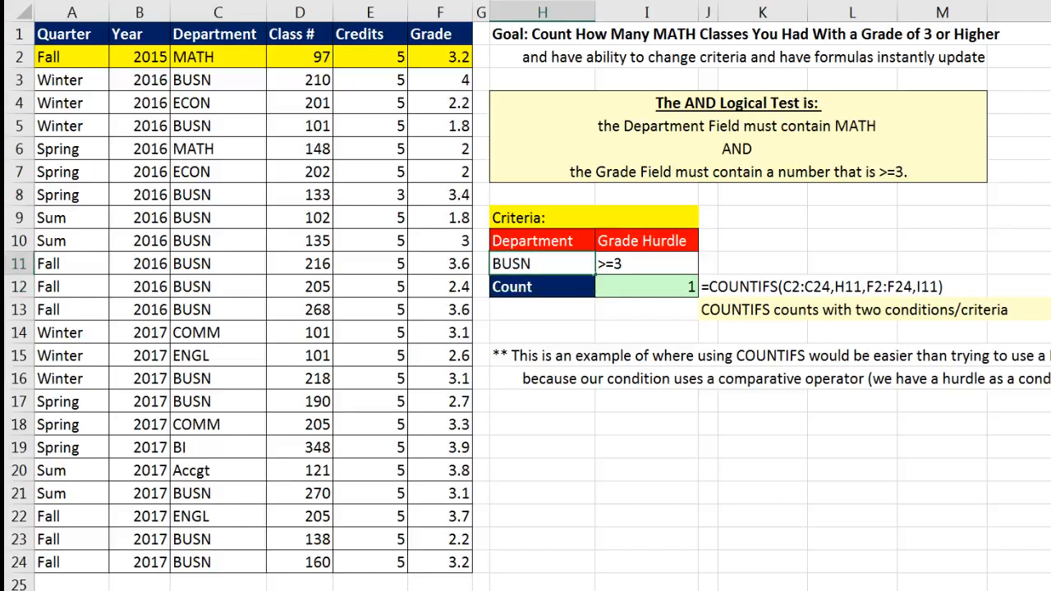
{"action": "key", "text": "Return"}
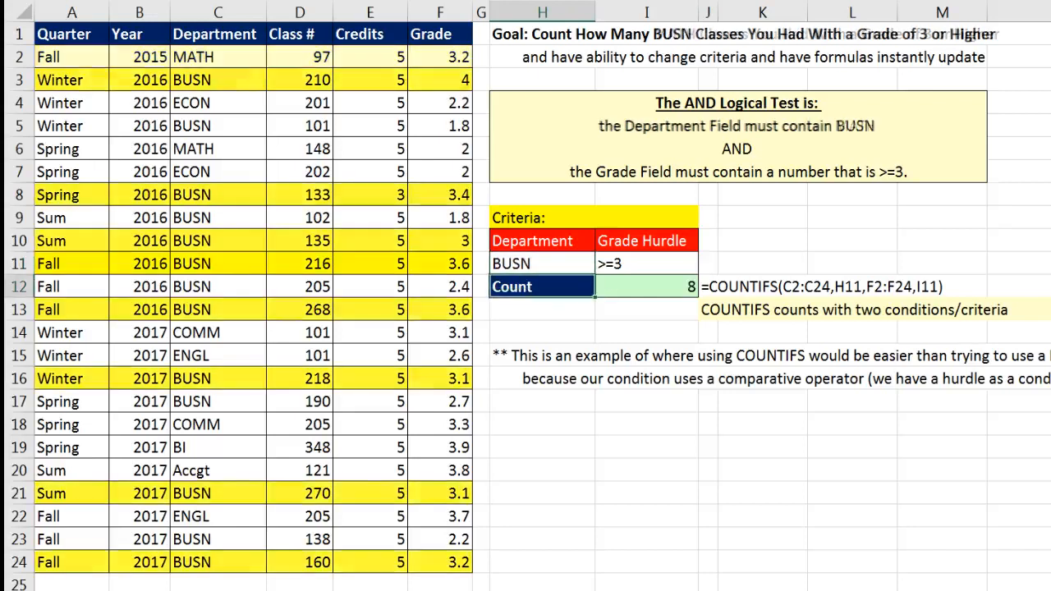
- Re-enter the Department criterion in H11 as Busn to test case sensitivity, and reselect the cell
{"action": "left_click", "coordinate": [525, 263]}
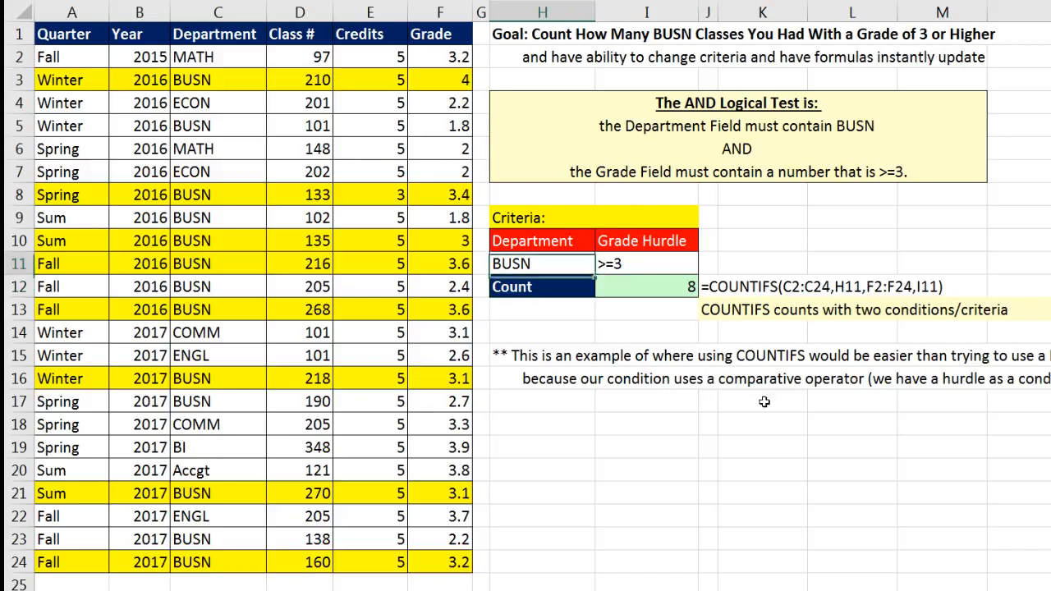
{"action": "type", "text": "Busn"}
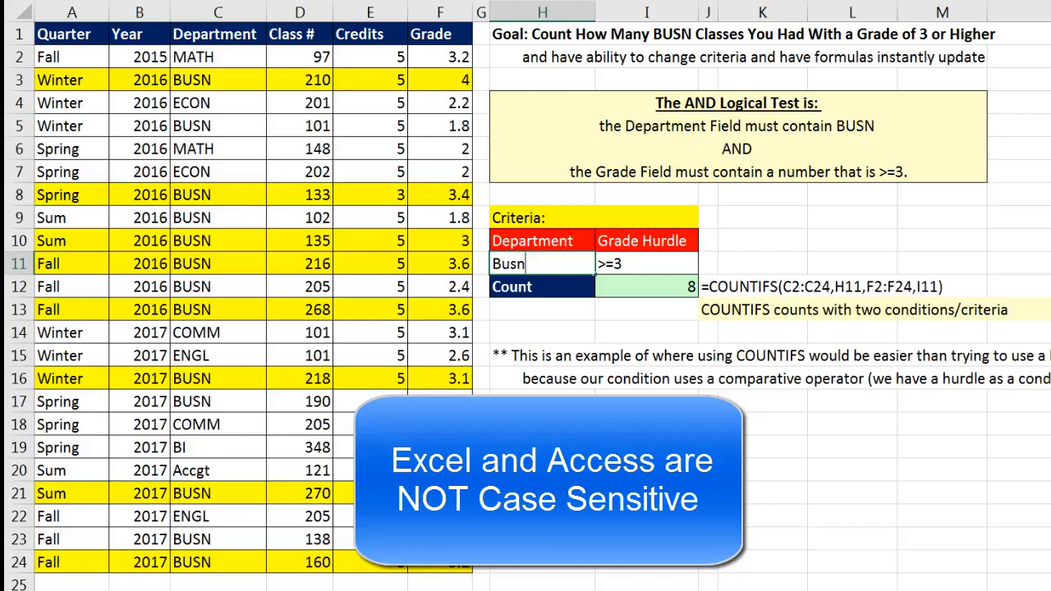
{"action": "key", "text": "Return"}
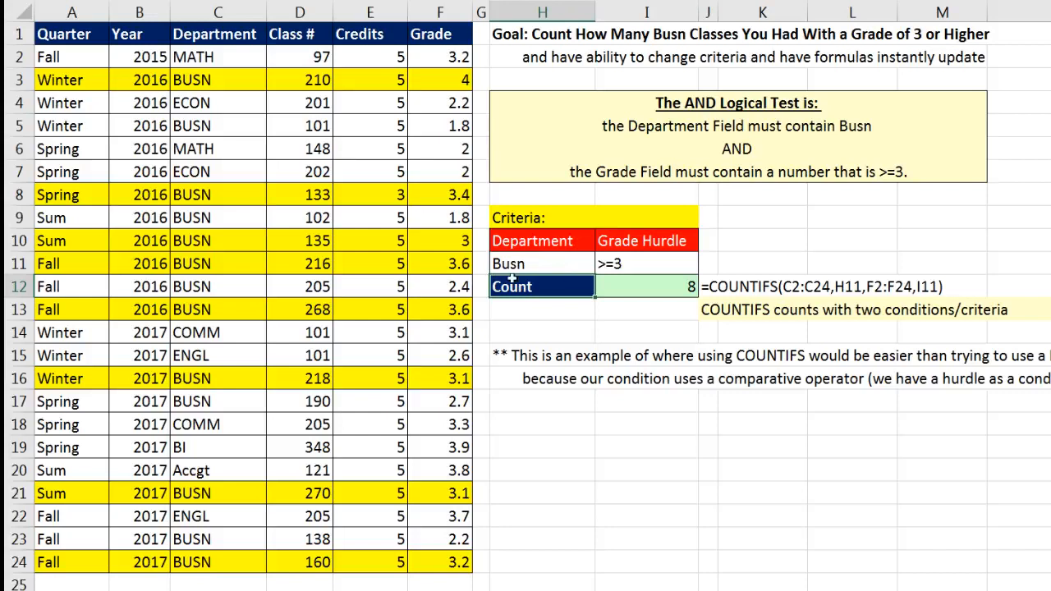
{"action": "key", "text": "Up"}
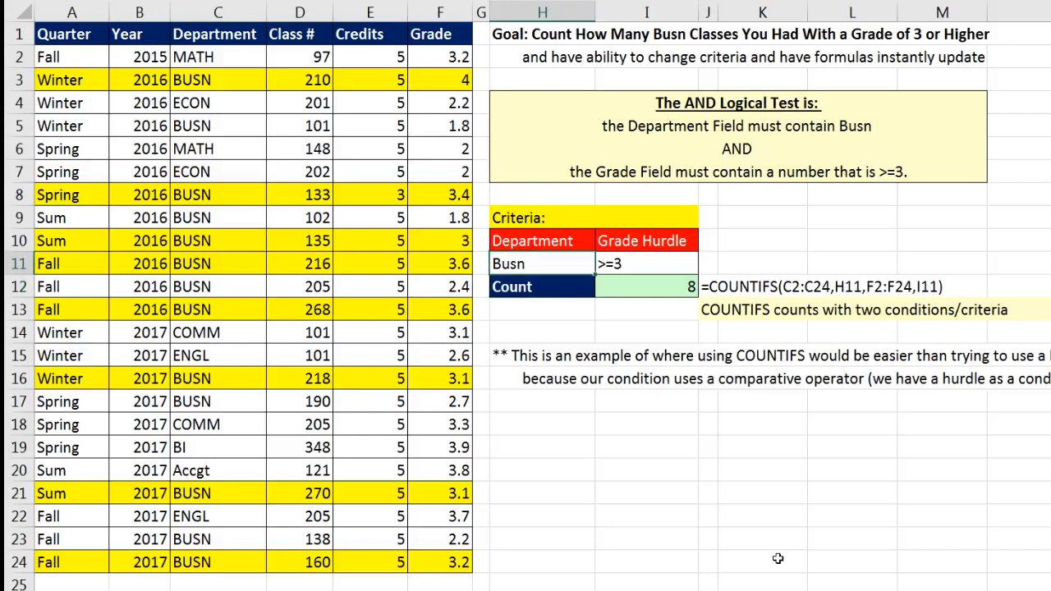
- Restore the Department criterion in H11 to BUSN, and review the range and criterion references in the COUNTIFS formula in I12
{"action": "type", "text": "BUSN"}
{"action": "key", "text": "Return"}
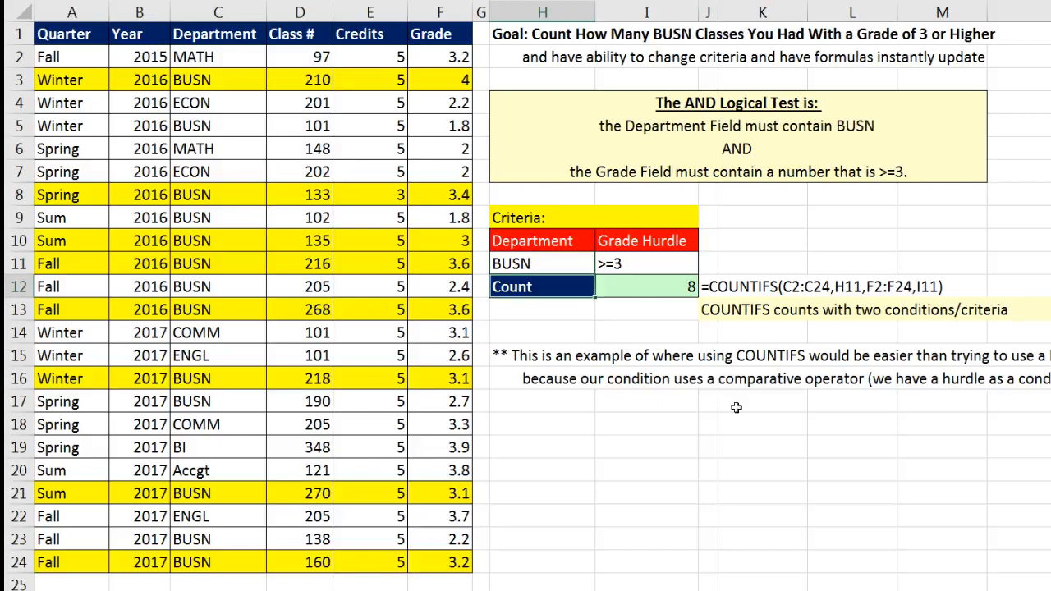
{"action": "left_click", "coordinate": [658, 288]}
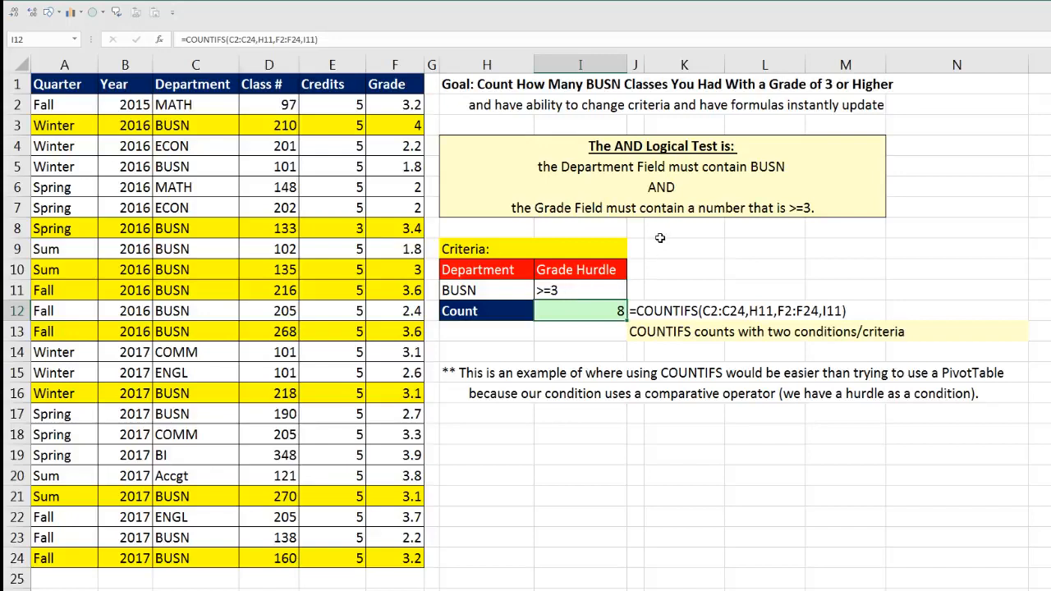
{"action": "double_click", "coordinate": [591, 313]}
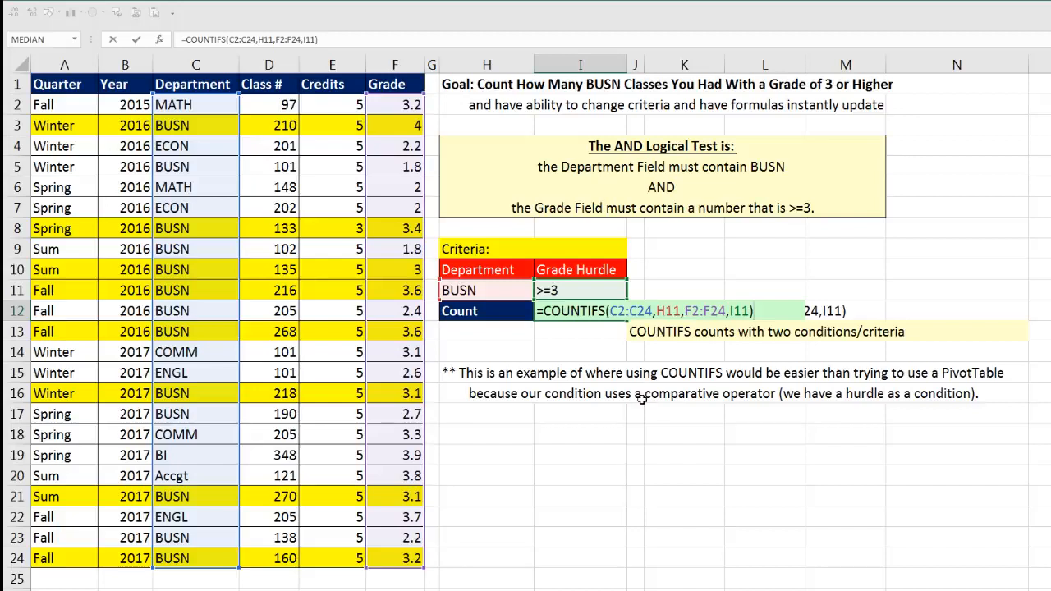
{"action": "key", "text": "Return"}
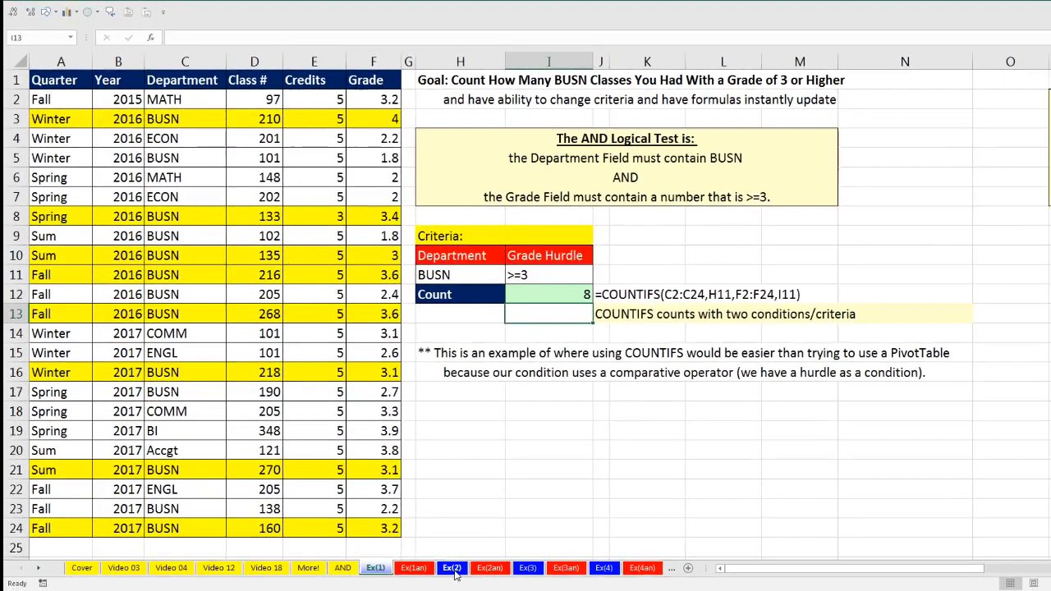
- Switch to the Ex(2) sheet and check the Department criterion in H11 and the Year criterion in I11
{"action": "left_click", "coordinate": [452, 568]}
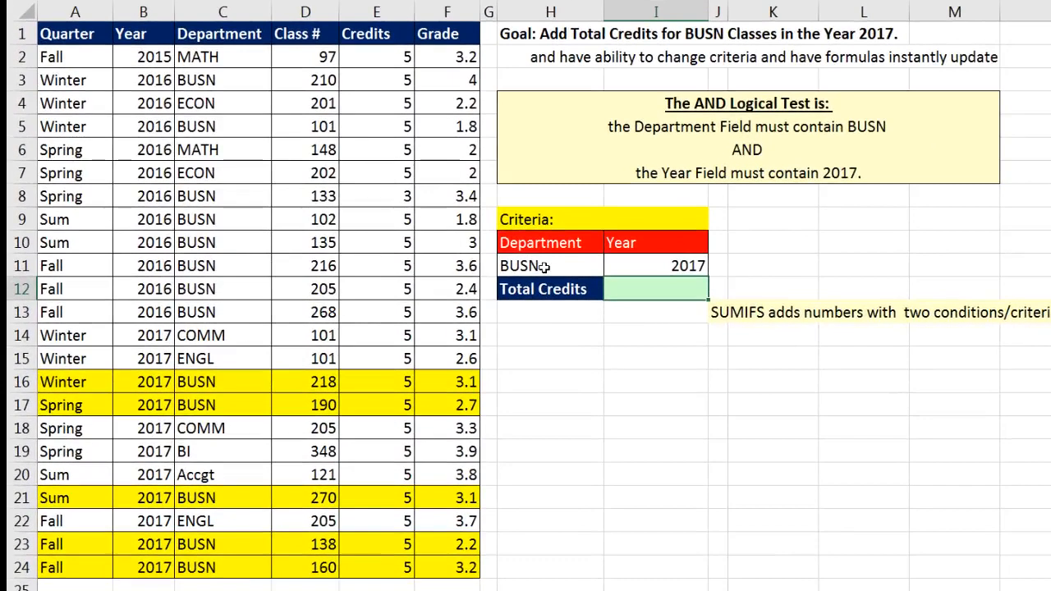
{"action": "left_click", "coordinate": [512, 271]}
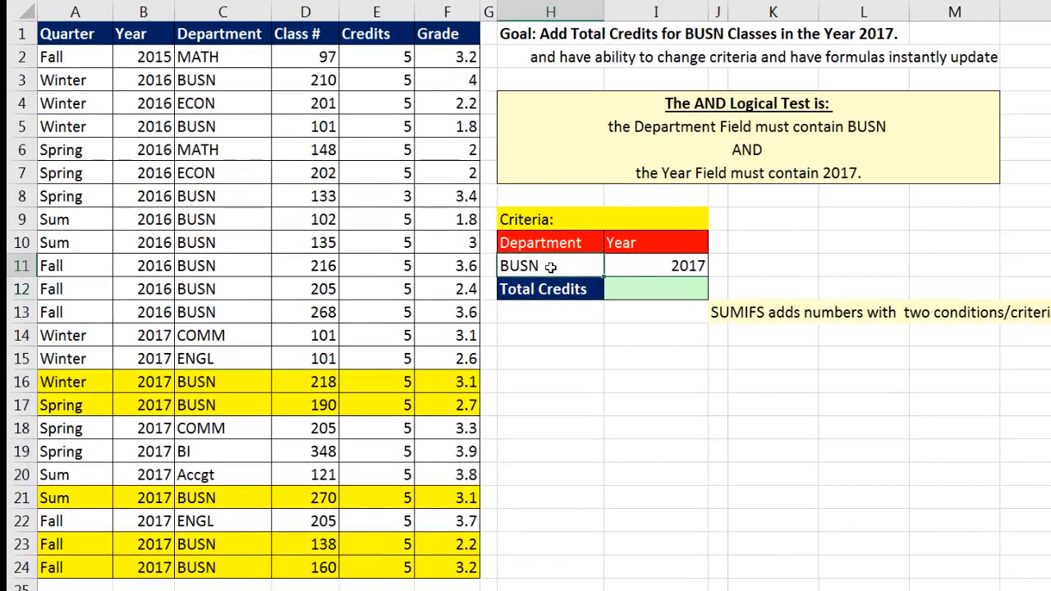
{"action": "left_click", "coordinate": [651, 269]}
- Start a SUMIFS formula in the Total Credits cell I12 with the Credits values E2:E24 as the sum range
{"action": "left_click", "coordinate": [663, 293]}
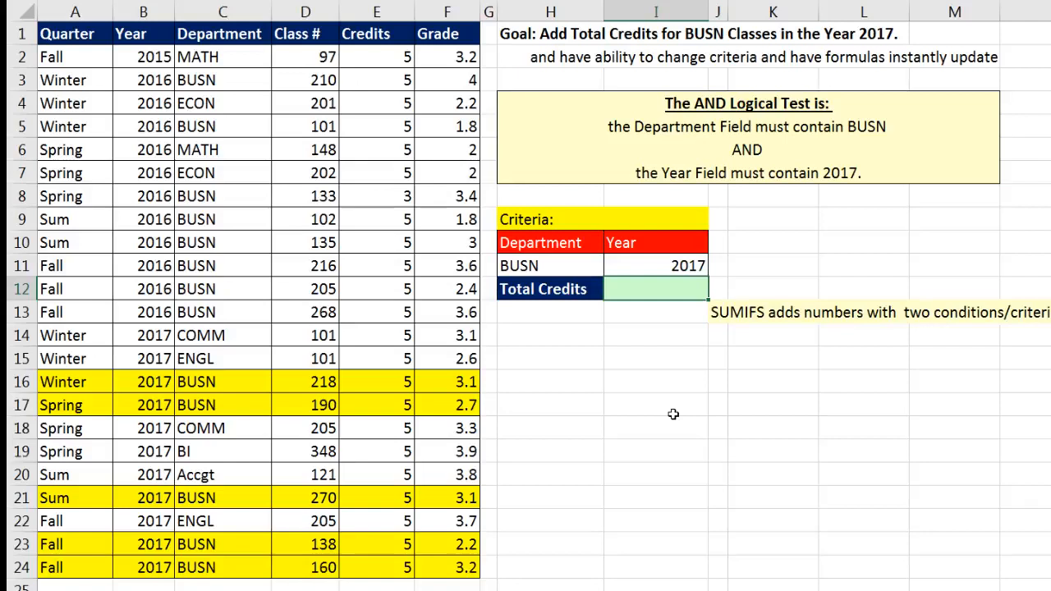
{"action": "mouse_move", "coordinate": [611, 590]}
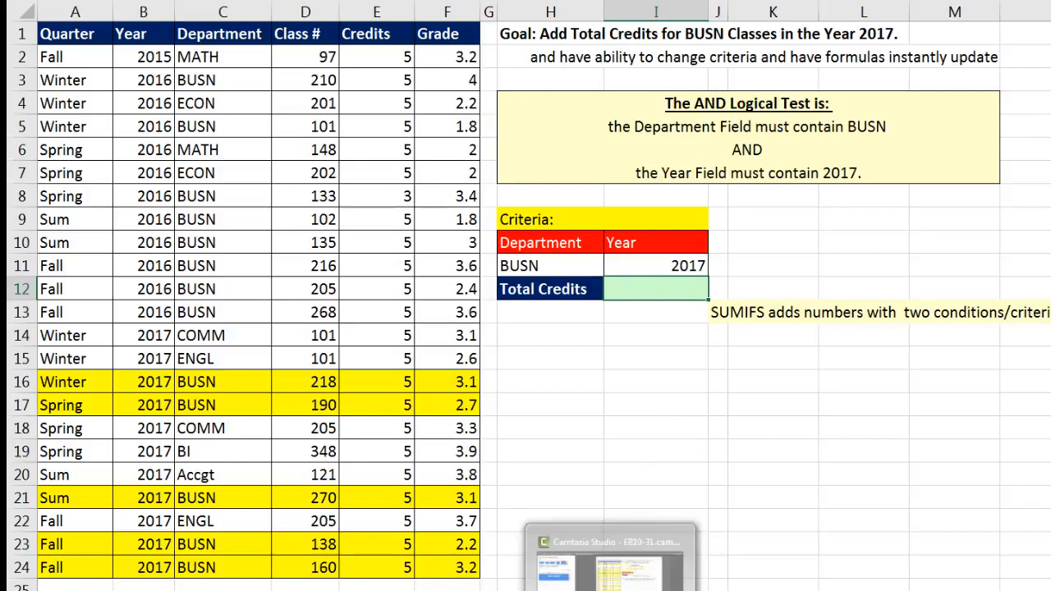
{"action": "type", "text": "=sumifs"}
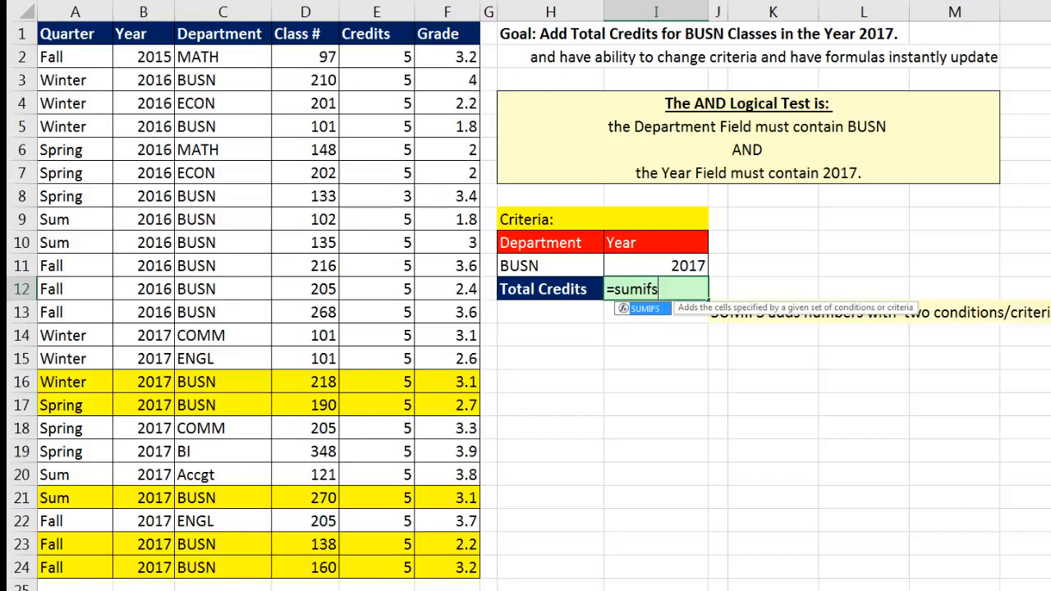
{"action": "key", "text": "Tab"}
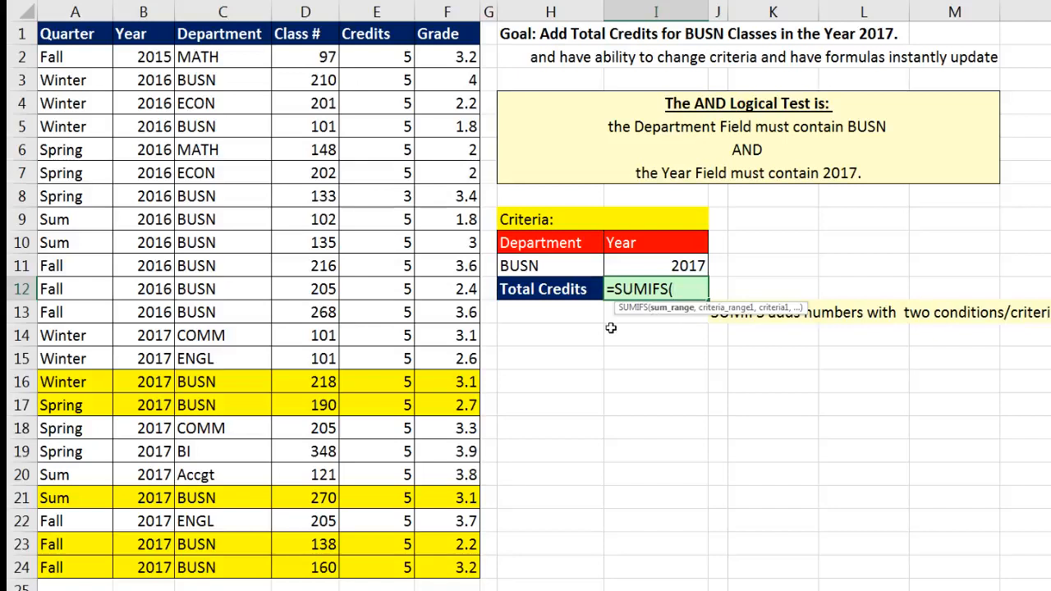
{"action": "left_click_drag", "start_coordinate": [366, 57], "coordinate": [388, 561]}
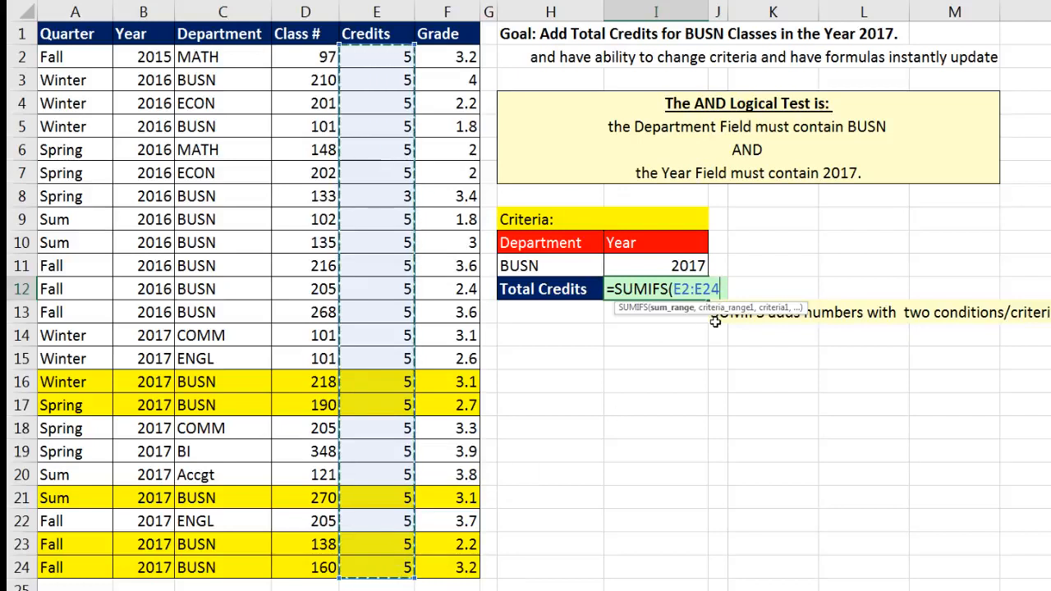
{"action": "type", "text": ","}
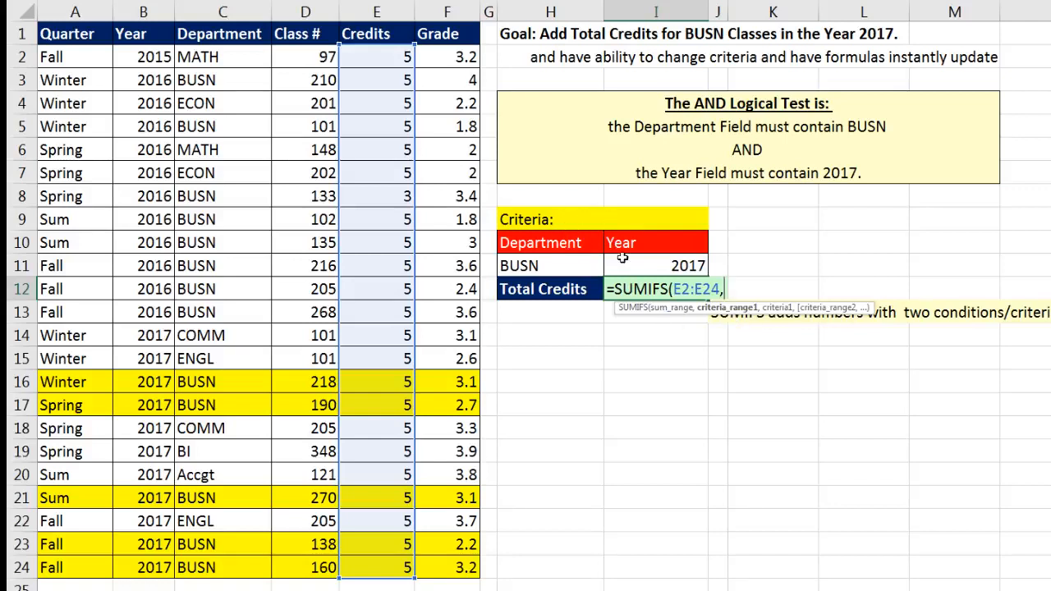
- Add the Year values B2:B24 as the first criteria range, with I11 as its criterion
{"action": "left_click", "coordinate": [147, 57]}
{"action": "left_click_drag", "start_coordinate": [150, 87], "coordinate": [173, 572]}
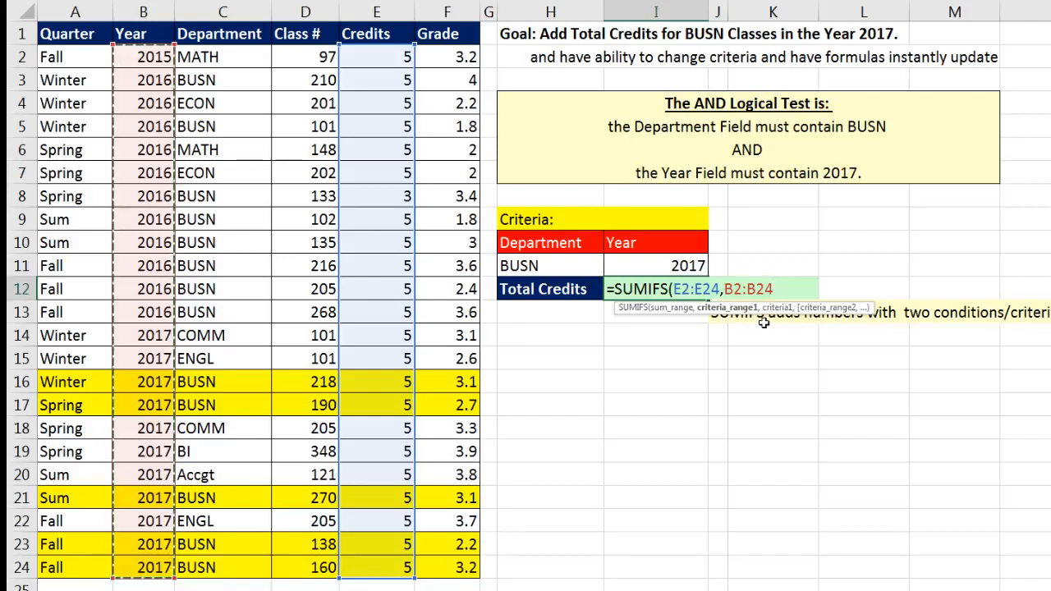
{"action": "type", "text": ","}
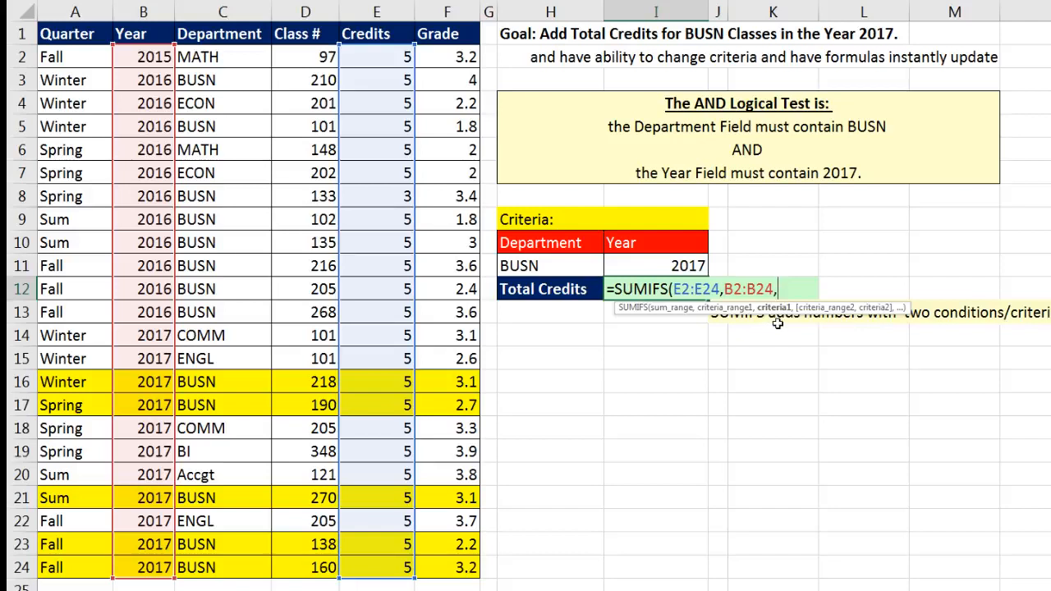
{"action": "left_click", "coordinate": [675, 265]}
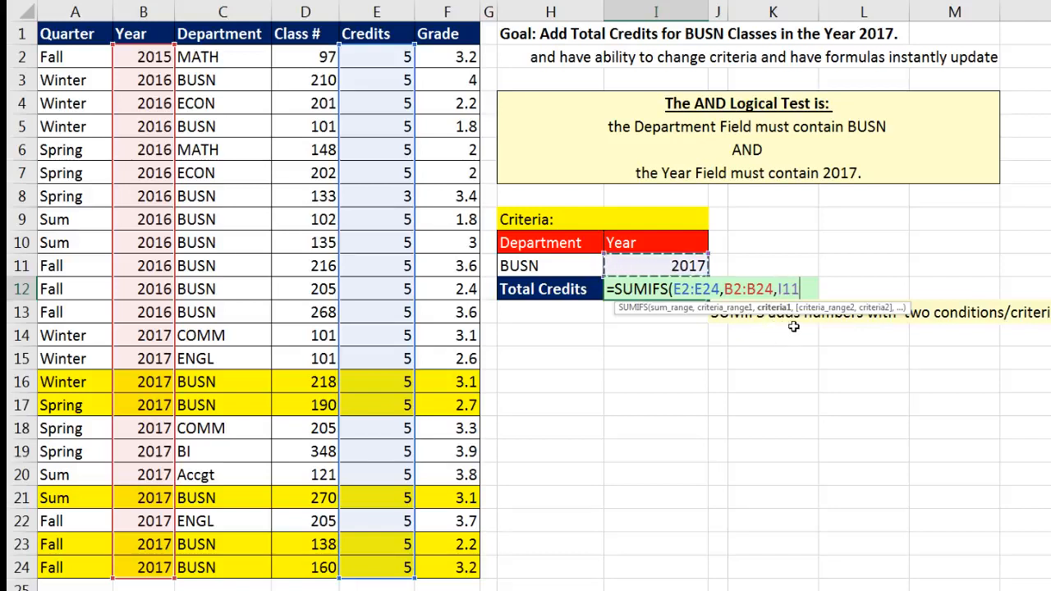
{"action": "type", "text": ","}
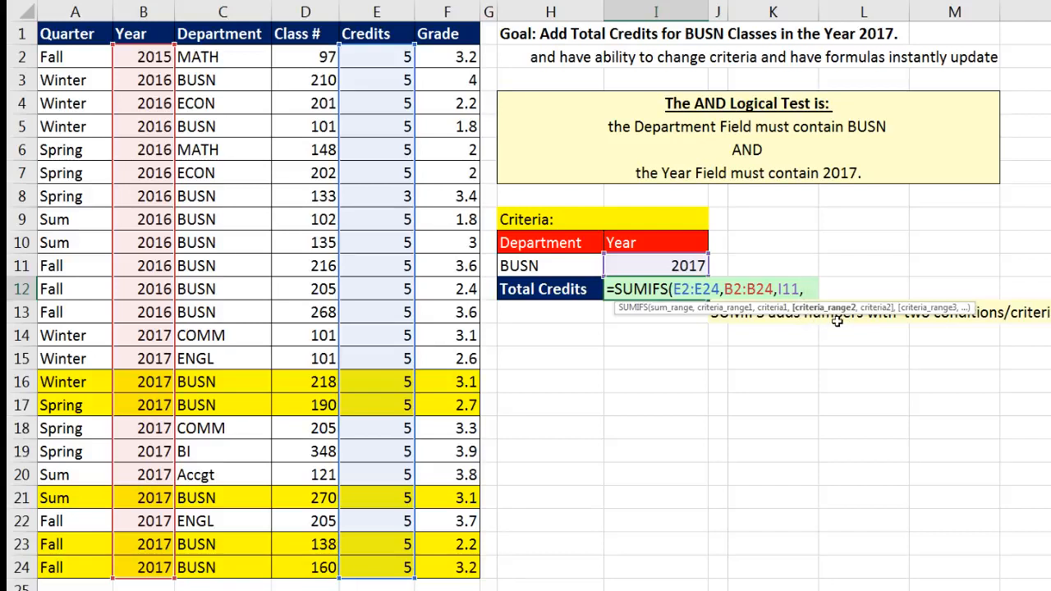
- Add the Department values C2:C24 as the second criteria range with H11 as its criterion, and close the SUMIFS formula
{"action": "left_click_drag", "start_coordinate": [215, 57], "coordinate": [236, 570]}
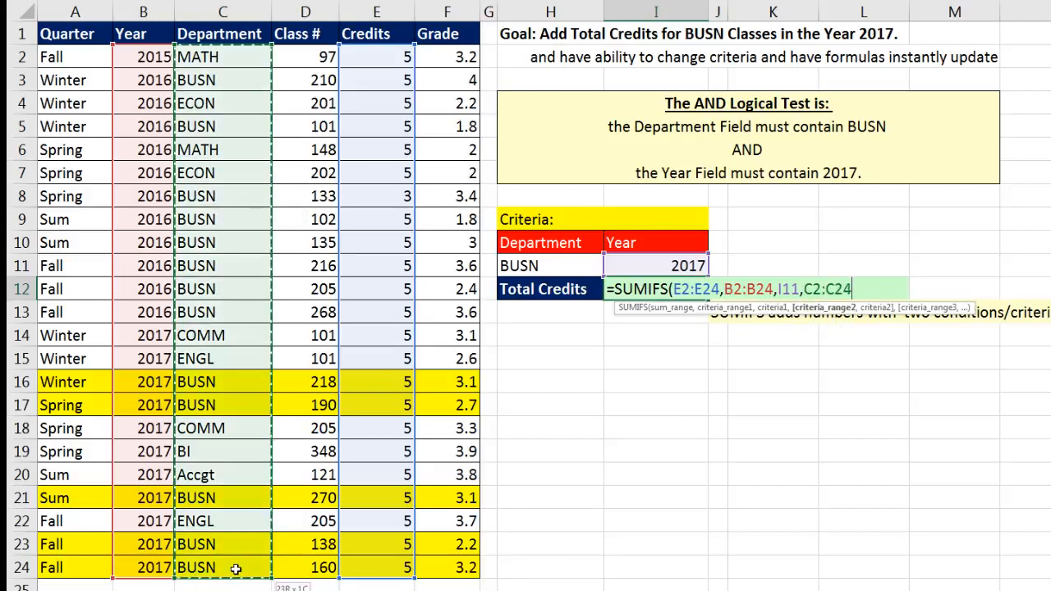
{"action": "type", "text": ","}
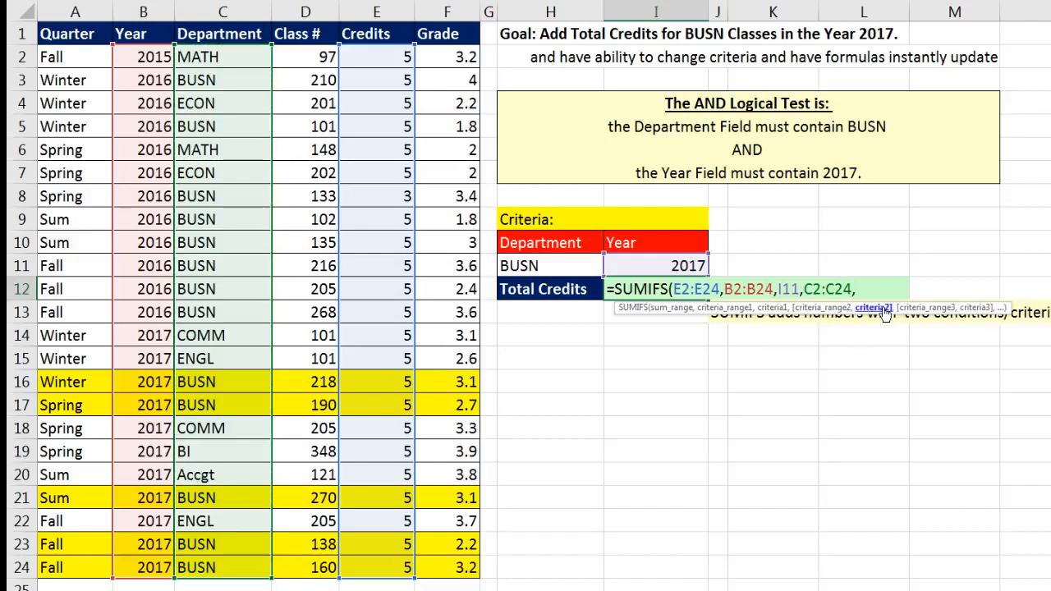
{"action": "left_click", "coordinate": [548, 259]}
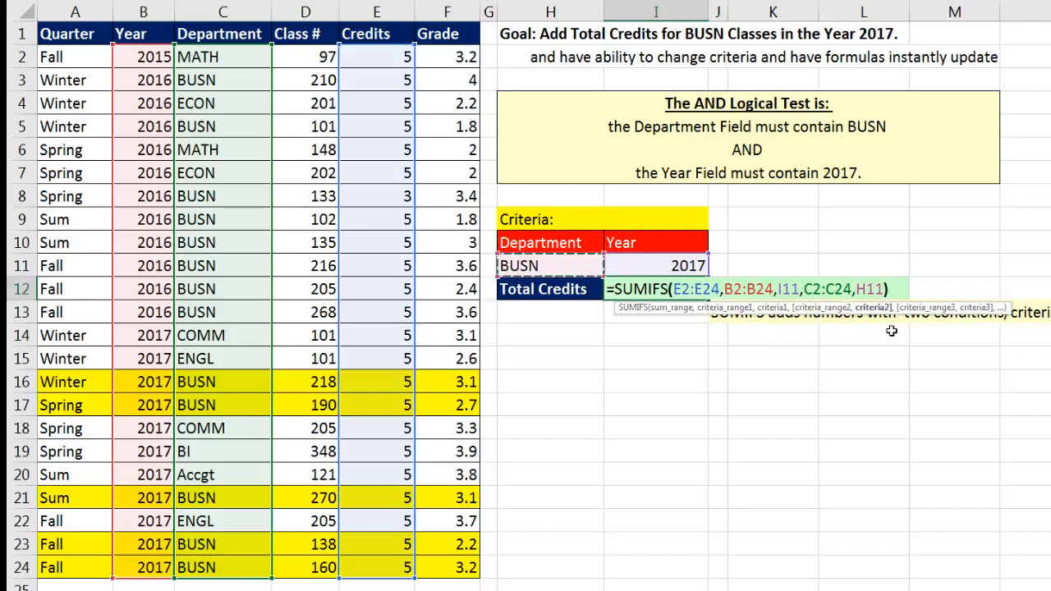
{"action": "type", "text": ")"}
- Check the sum range and both range and criterion pairs in the SUMIFS formula, and enter the formula in I12
{"action": "left_click", "coordinate": [689, 289]}
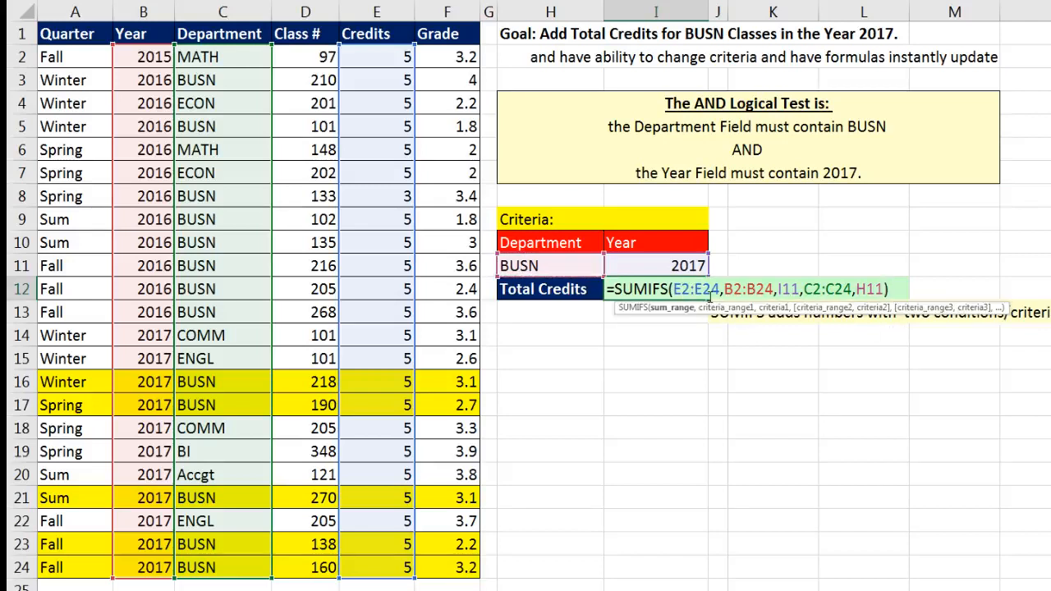
{"action": "left_click", "coordinate": [663, 310]}
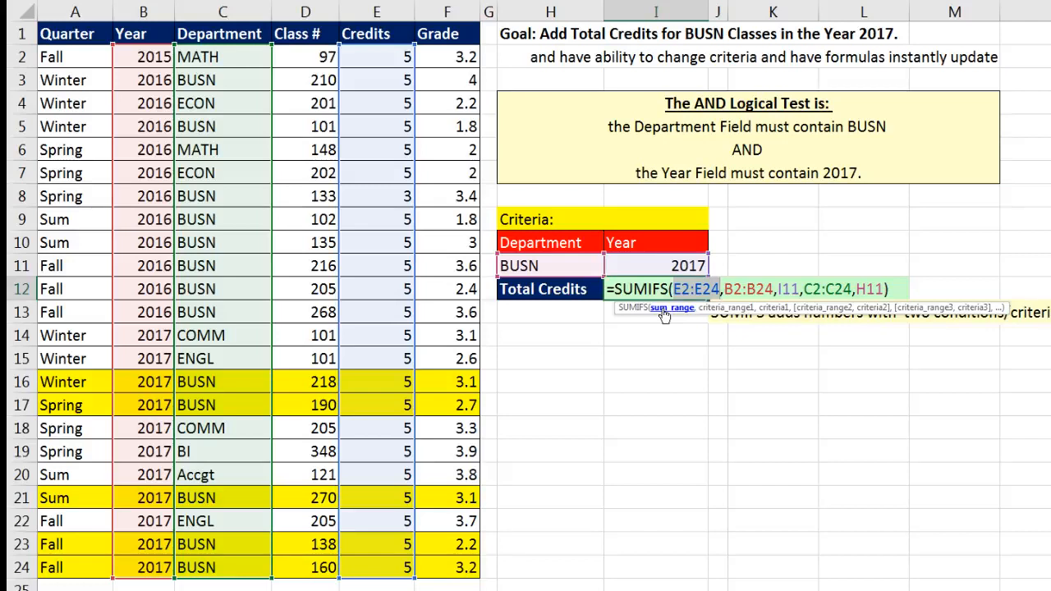
{"action": "left_click", "coordinate": [720, 308]}
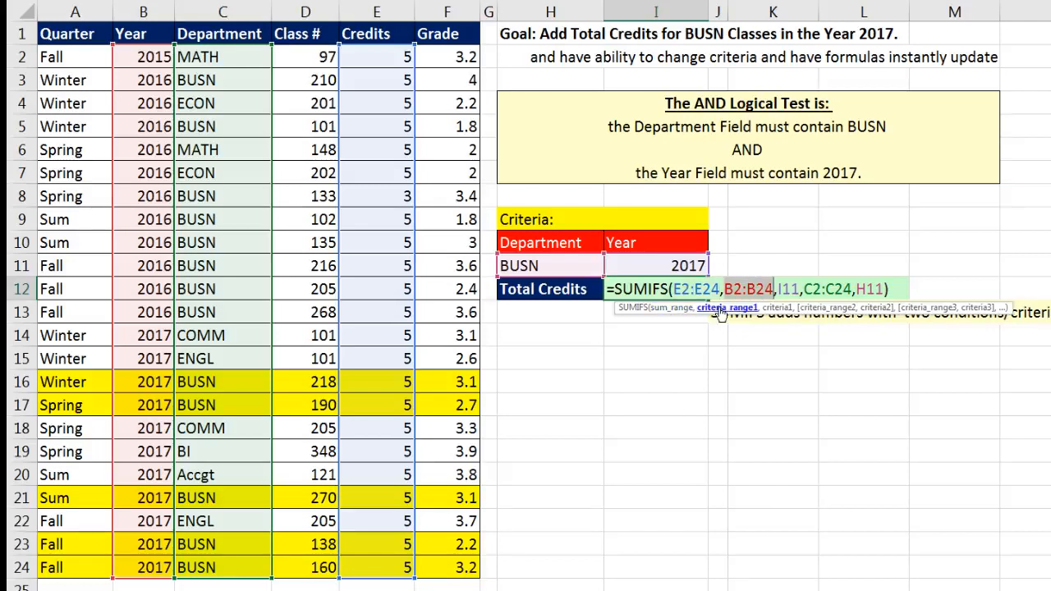
{"action": "left_click", "coordinate": [773, 308]}
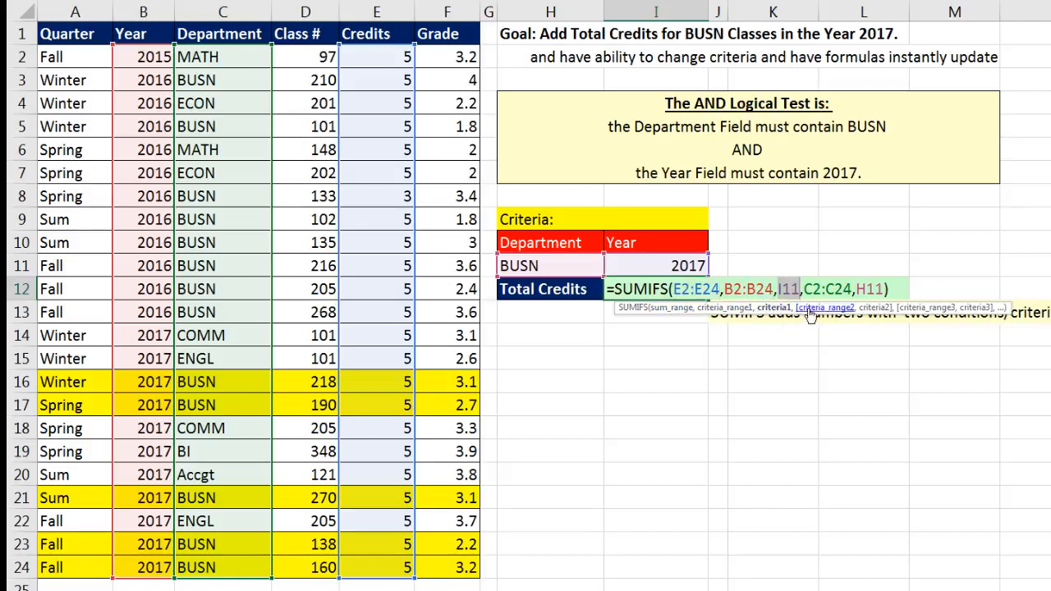
{"action": "left_click", "coordinate": [817, 309]}
{"action": "left_click", "coordinate": [869, 309]}
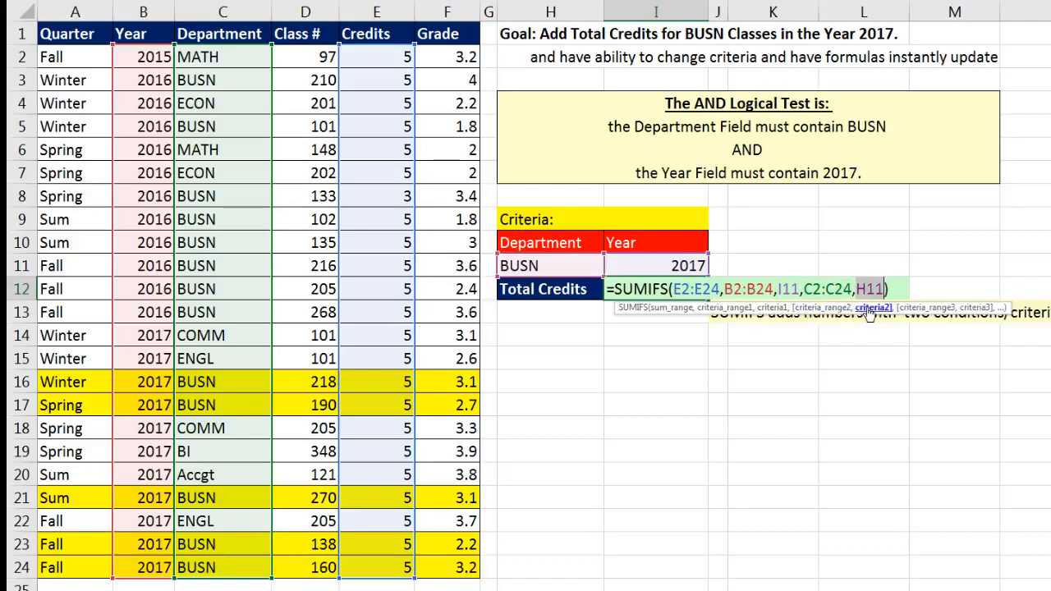
{"action": "key", "text": "Return"}
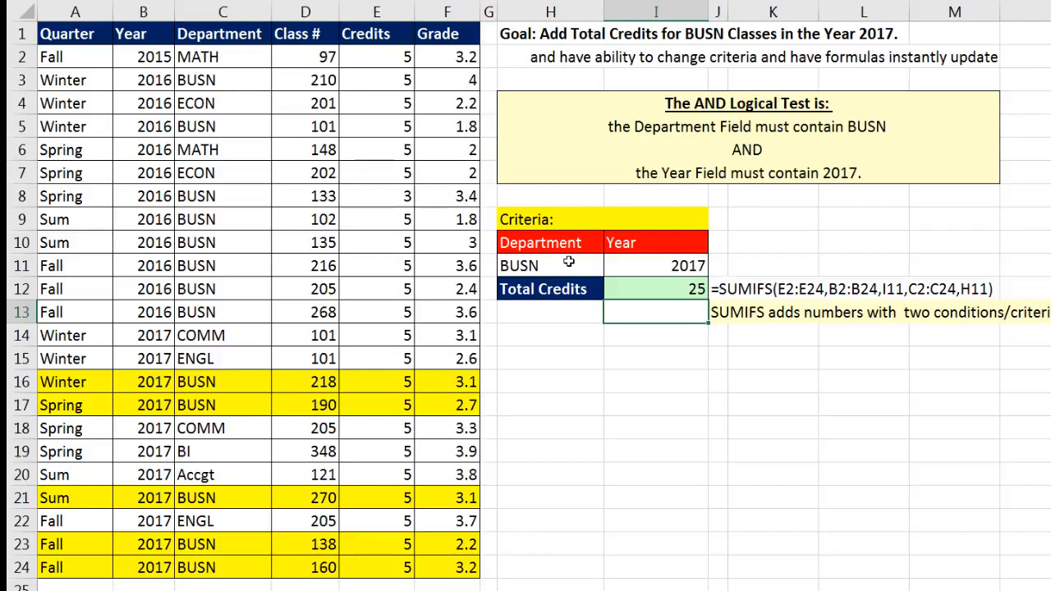
- Try 2016 as the Year criterion in I11, and undo the change
{"action": "left_click", "coordinate": [659, 267]}
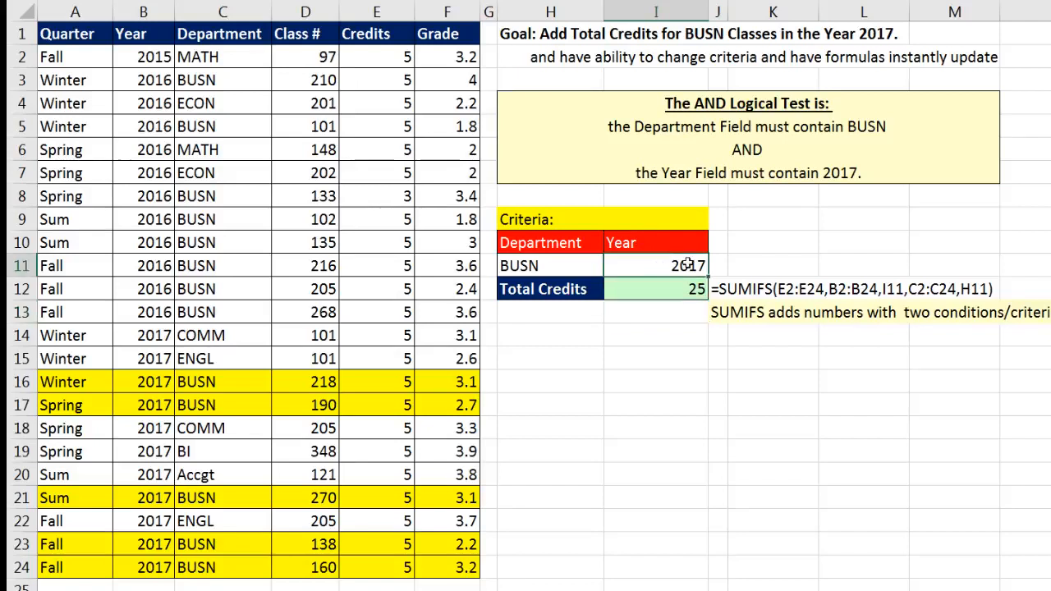
{"action": "type", "text": "2016"}
{"action": "key", "text": "Return"}
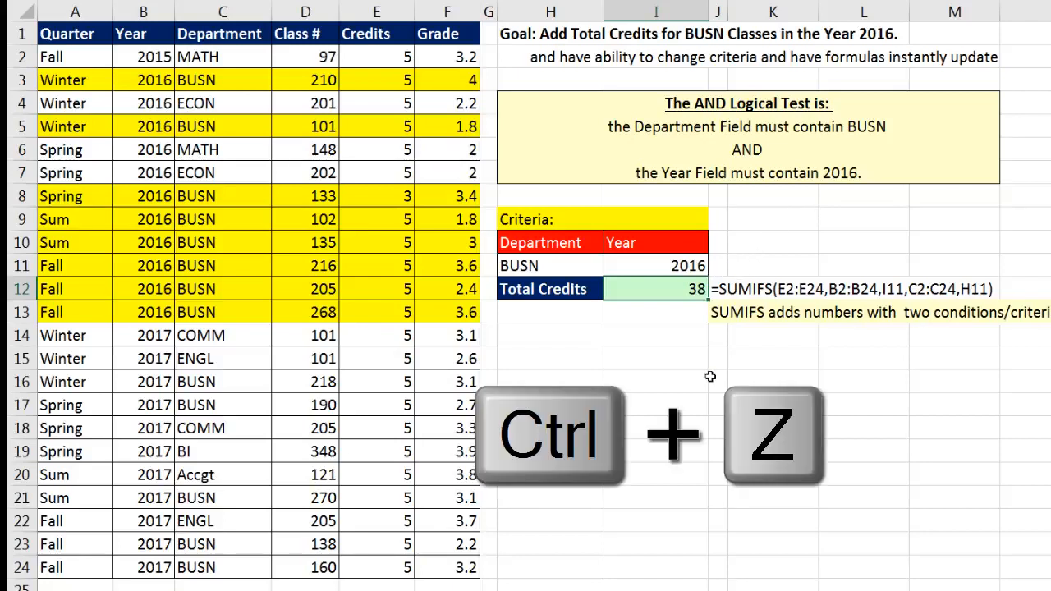
{"action": "key", "text": "ctrl+z"}
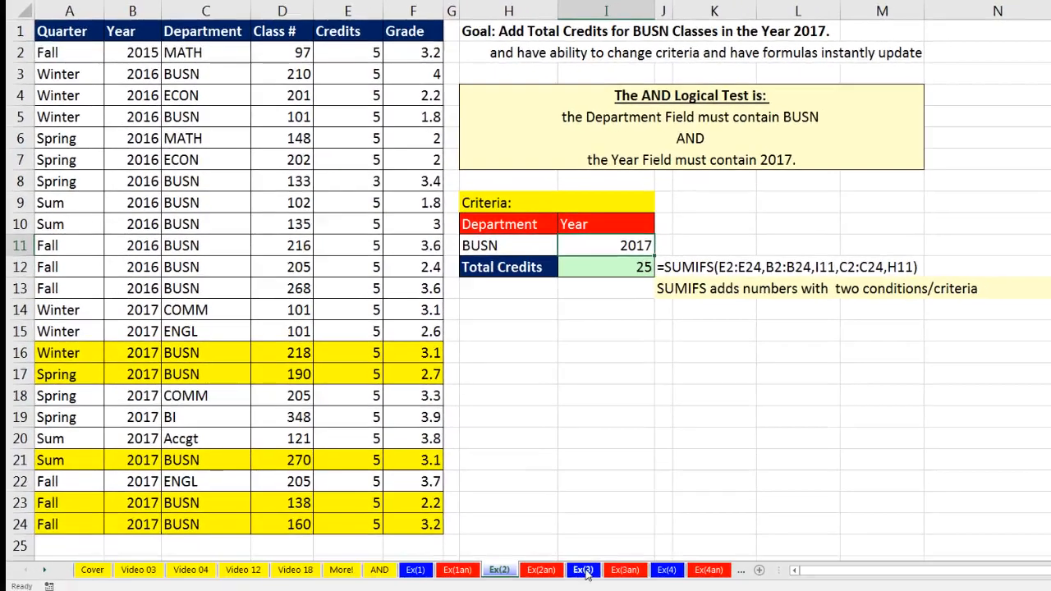
- Switch to the Ex(3) sheet and examine the Grade values F2:F24 and the Department and Year criteria in H11 and I11
{"action": "left_click", "coordinate": [583, 569]}
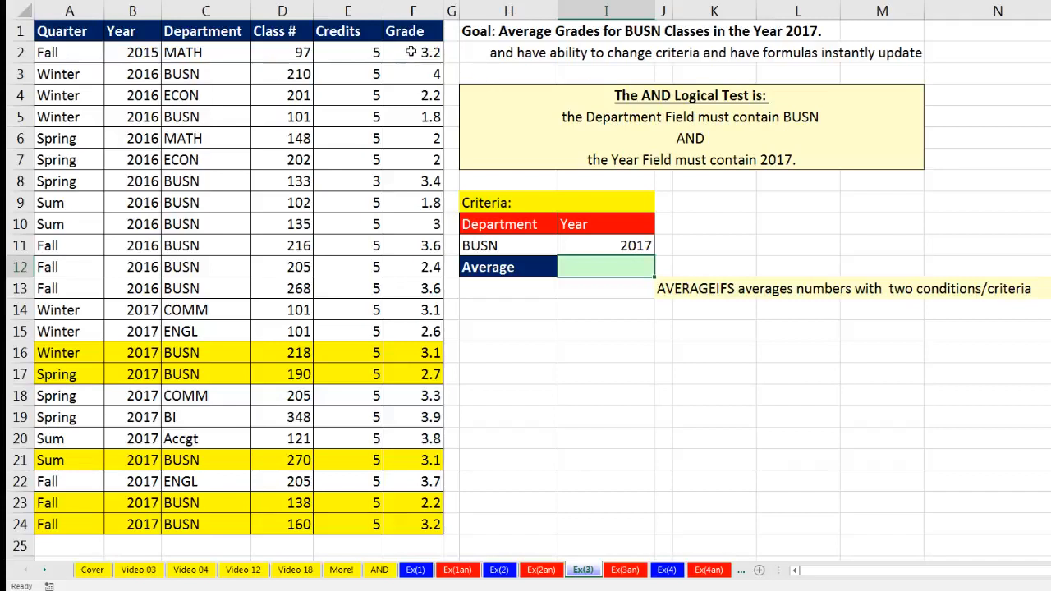
{"action": "left_click_drag", "start_coordinate": [411, 52], "coordinate": [415, 522]}
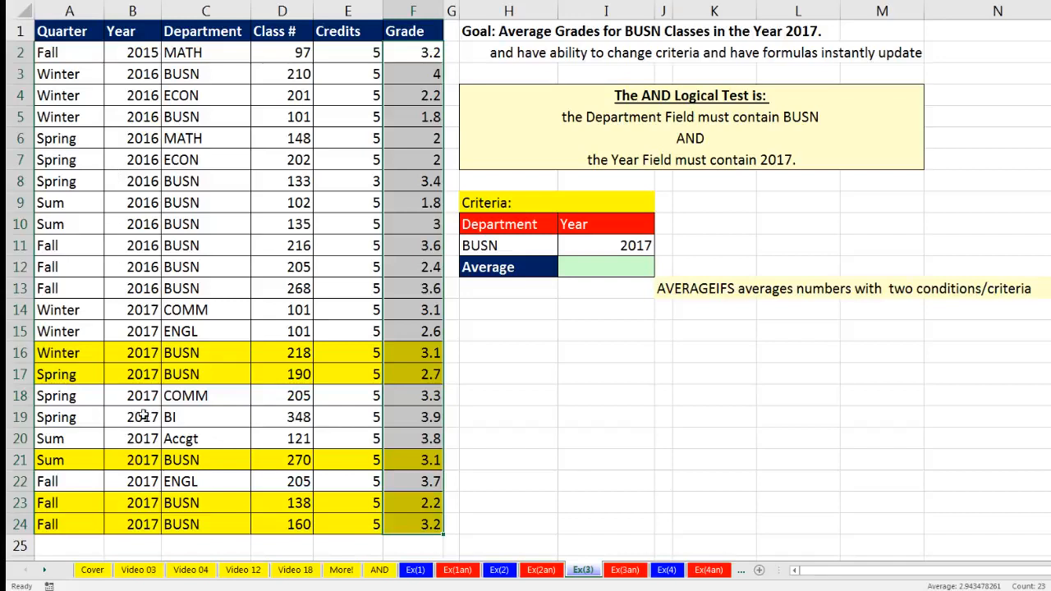
{"action": "left_click", "coordinate": [488, 245]}
{"action": "left_click", "coordinate": [583, 245]}
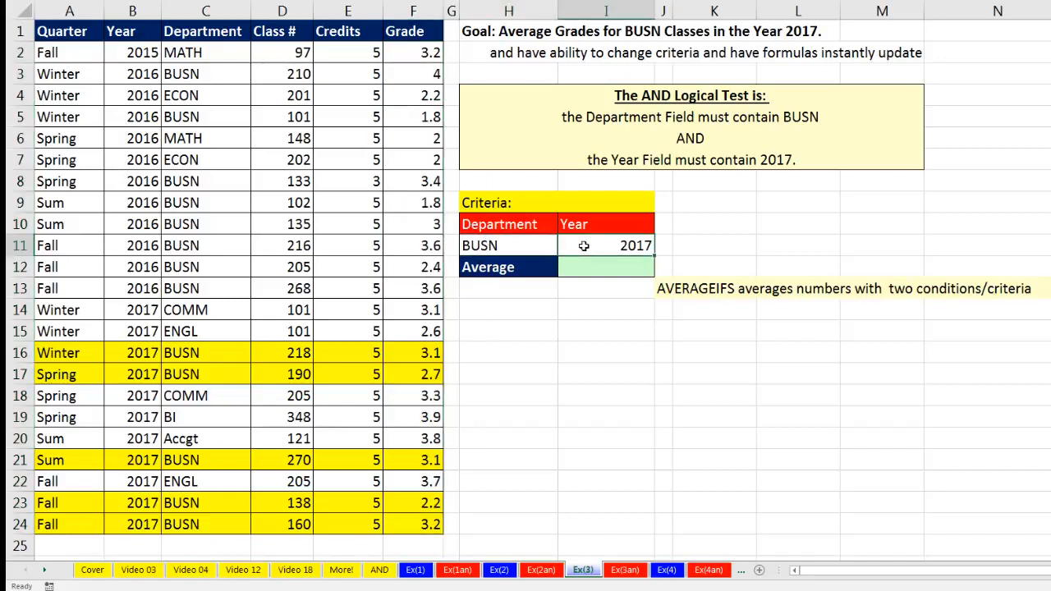
- Start an AVERAGEIFS formula in I12 with the Grade values F2:F24 as the average range
{"action": "left_click", "coordinate": [598, 270]}
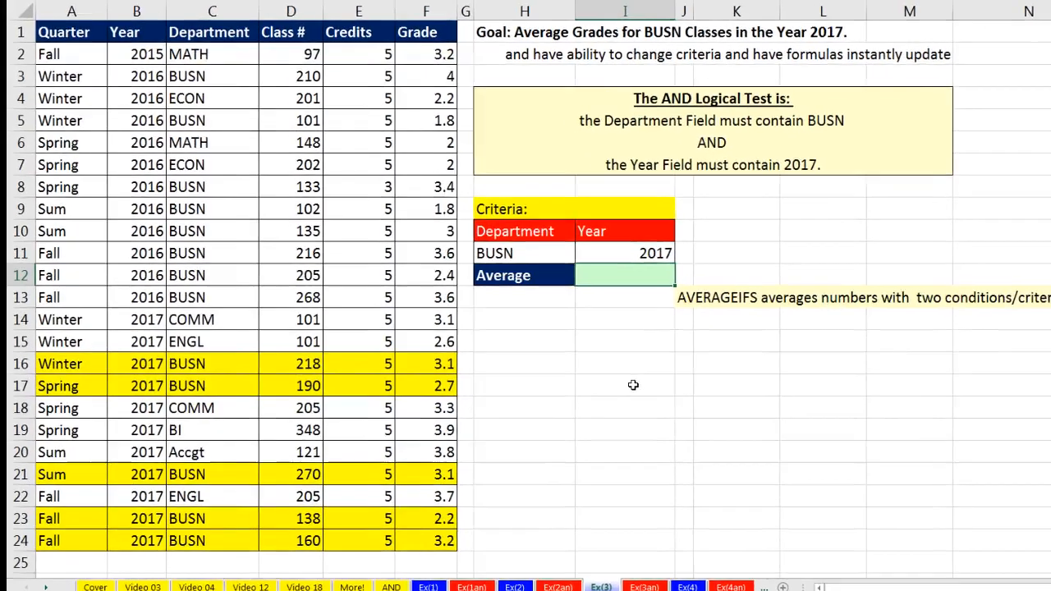
{"action": "type", "text": "=avera"}
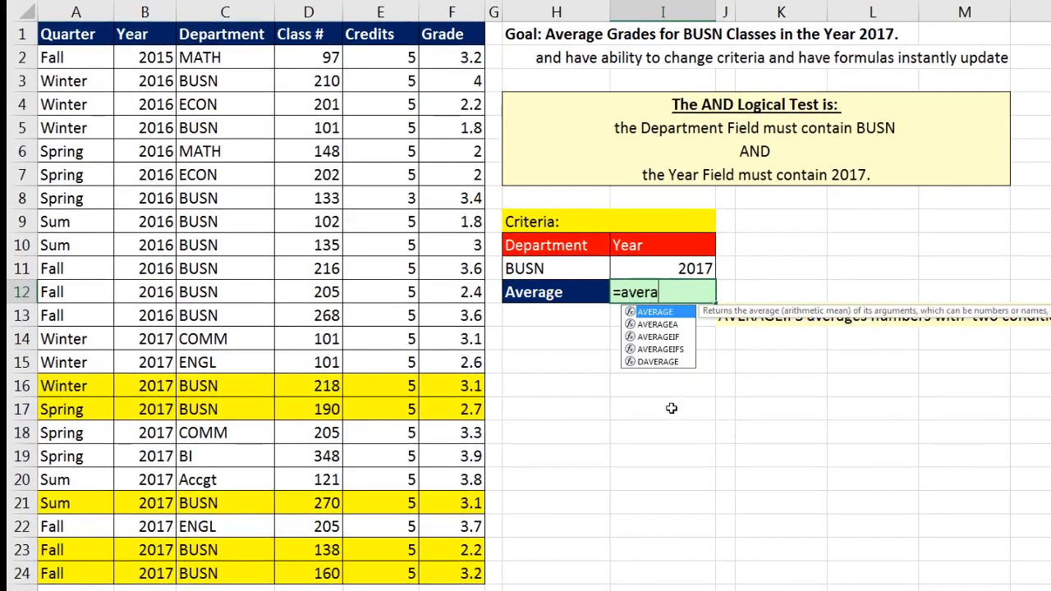
{"action": "type", "text": "geif"}
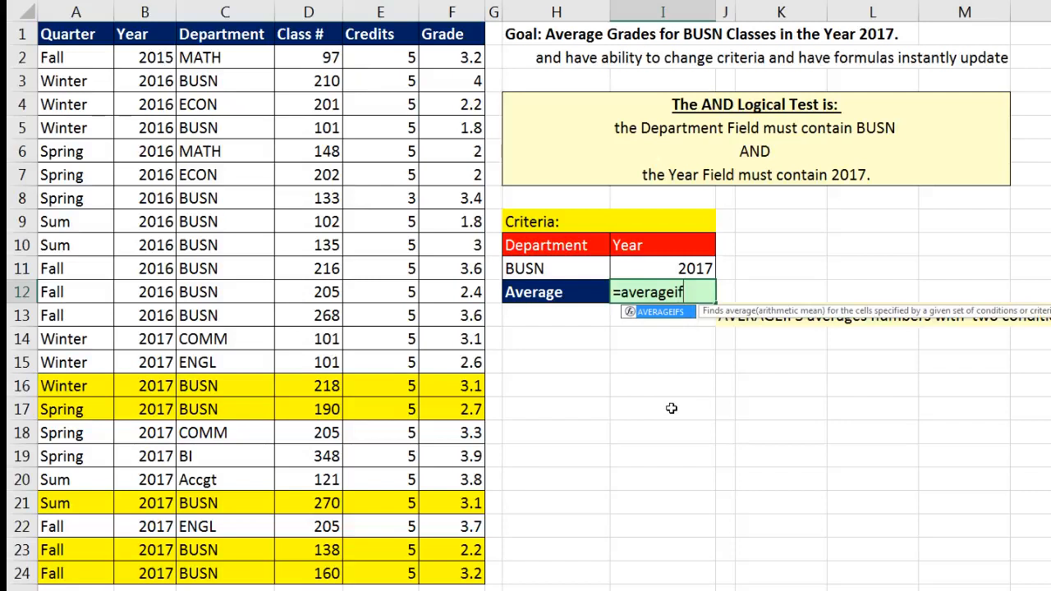
{"action": "type", "text": "s"}
{"action": "key", "text": "Tab"}
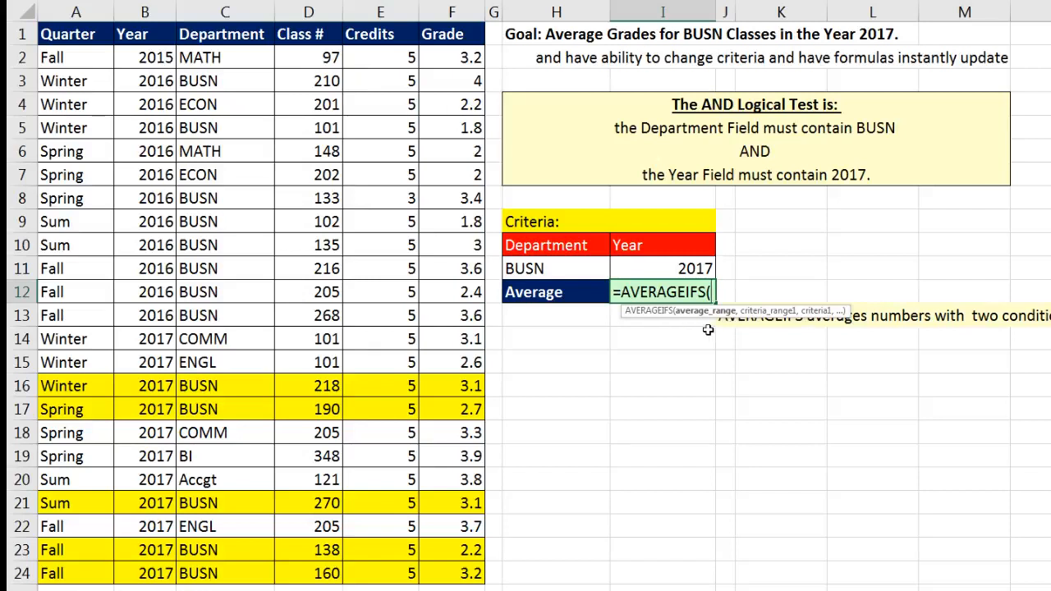
{"action": "left_click", "coordinate": [448, 59]}
{"action": "left_click_drag", "start_coordinate": [447, 86], "coordinate": [441, 572]}
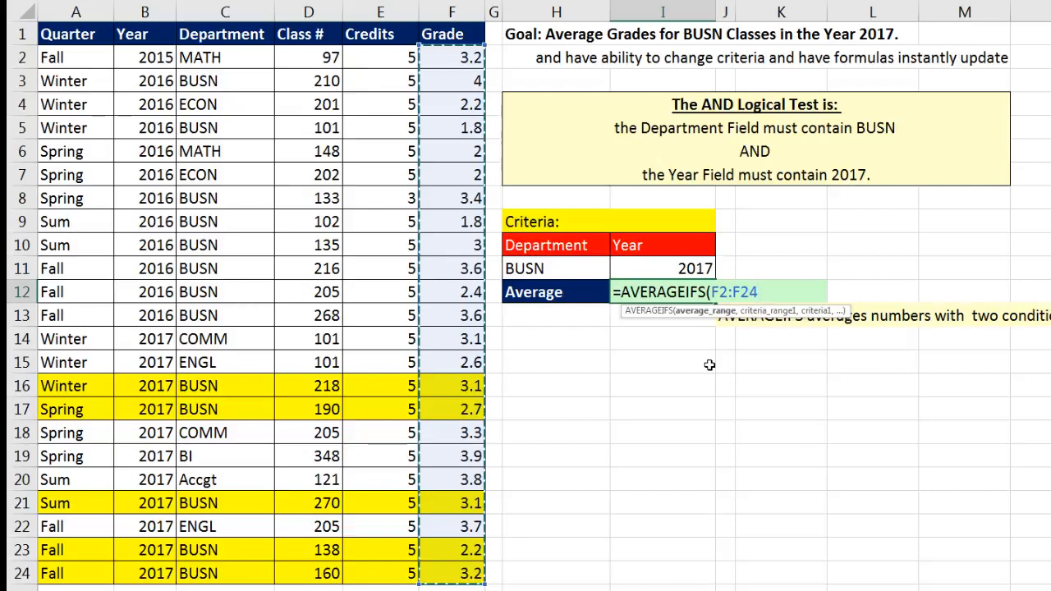
{"action": "type", "text": ","}
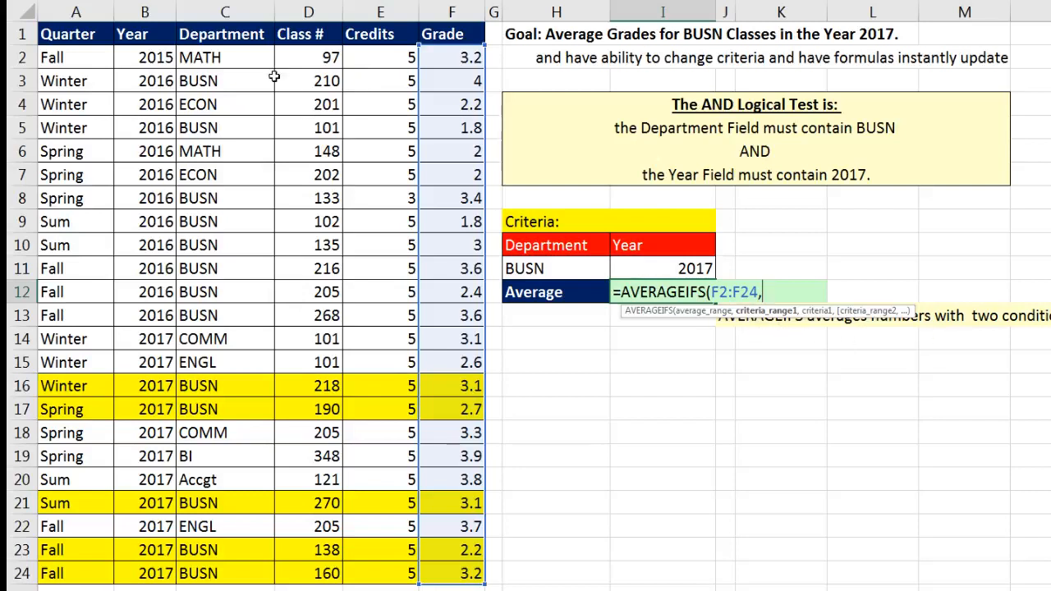
- Add the Department values C2:C24 as the first criteria range with H11 as its criterion
{"action": "left_click_drag", "start_coordinate": [241, 55], "coordinate": [230, 574]}
{"action": "type", "text": ","}
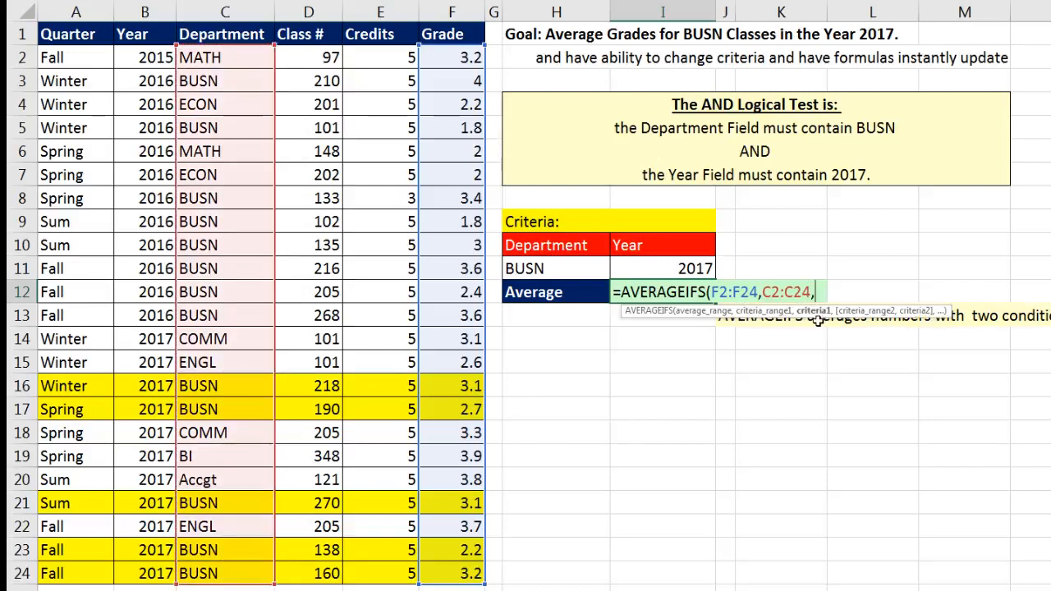
{"action": "left_click", "coordinate": [558, 269]}
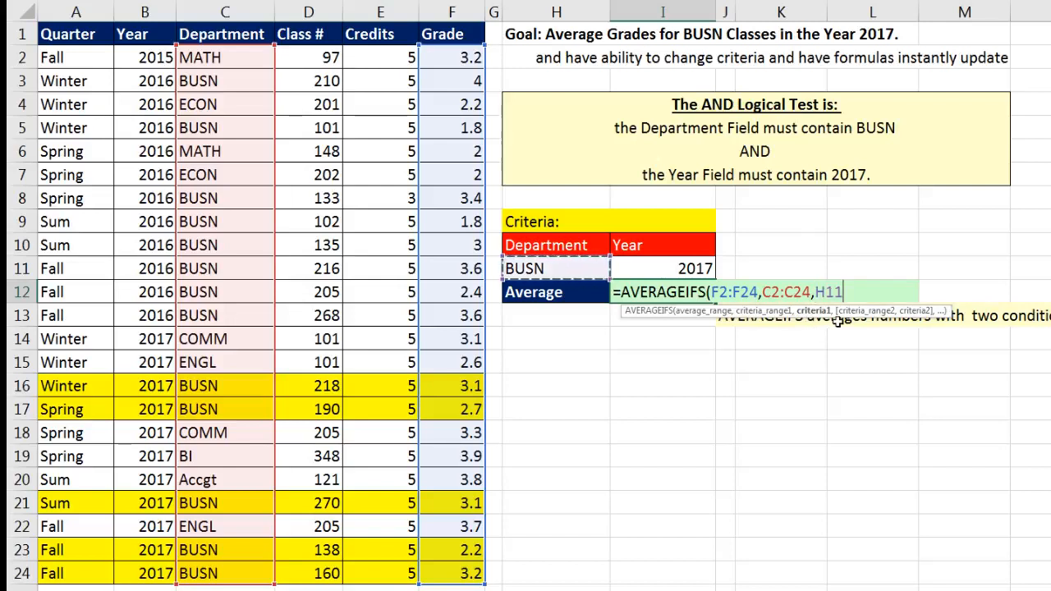
{"action": "type", "text": ","}
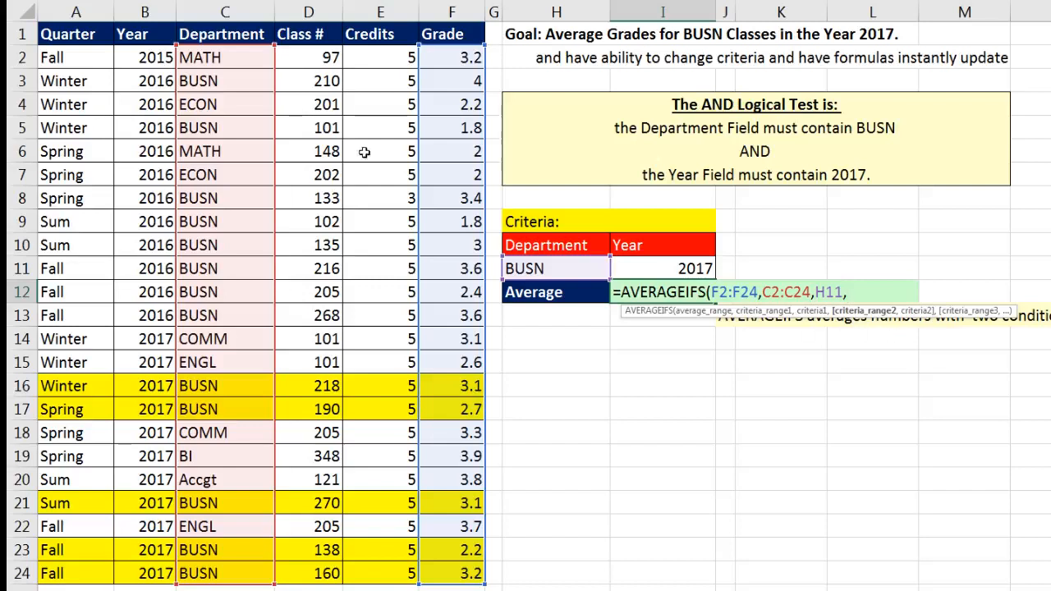
- Add the Year values B2:B24 as the second criteria range with I11 as its criterion, and close and enter the AVERAGEIFS formula
{"action": "left_click_drag", "start_coordinate": [147, 58], "coordinate": [144, 573]}
{"action": "type", "text": ","}
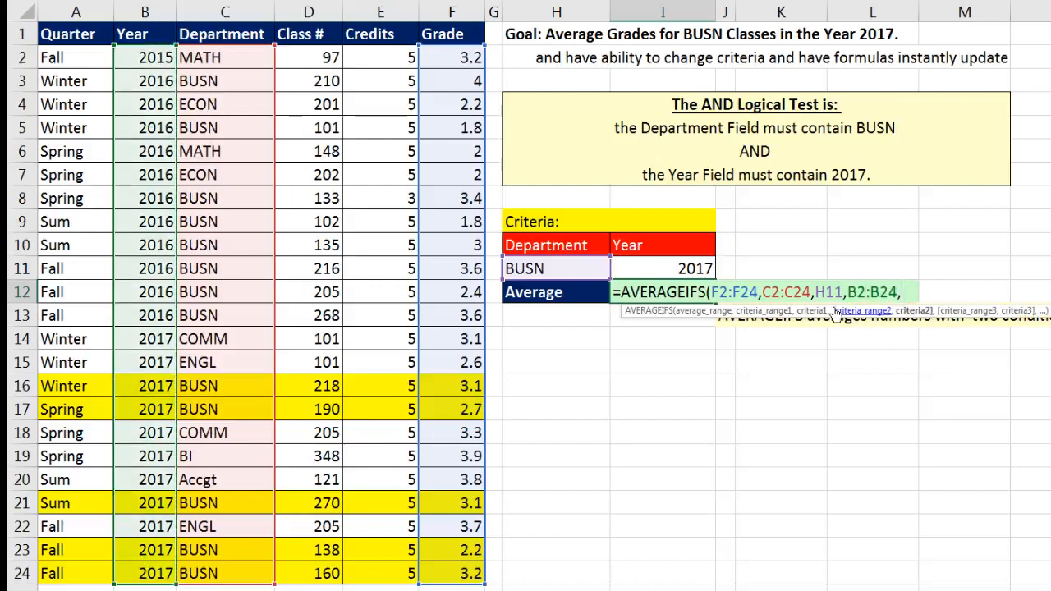
{"action": "left_click", "coordinate": [673, 270]}
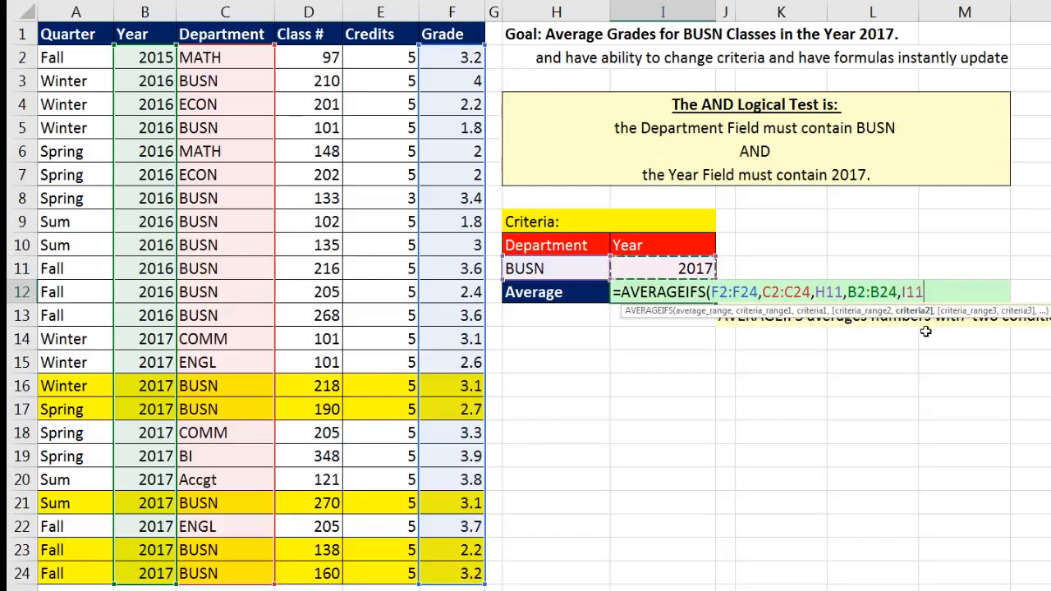
{"action": "type", "text": ")"}
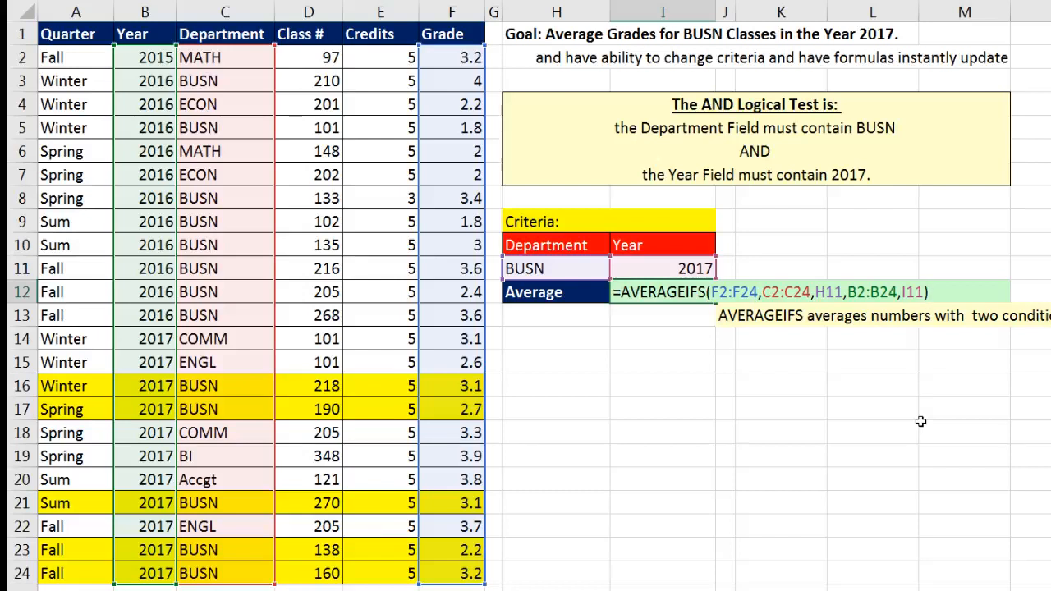
{"action": "key", "text": "Return"}
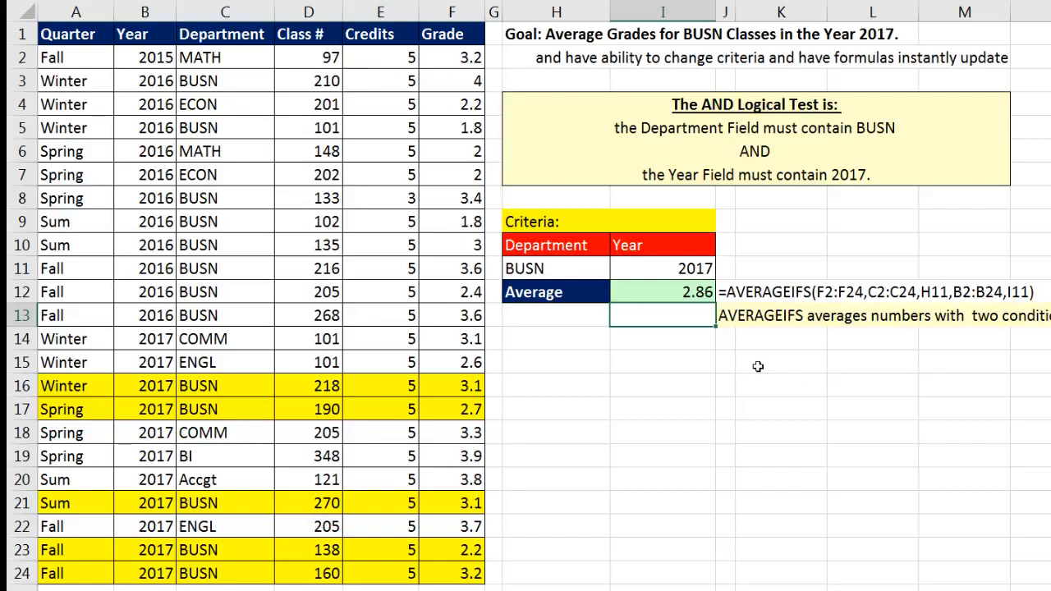
- Try 2016 as the Year criterion in I11 to test the average, and undo the change
{"action": "left_click", "coordinate": [574, 271]}
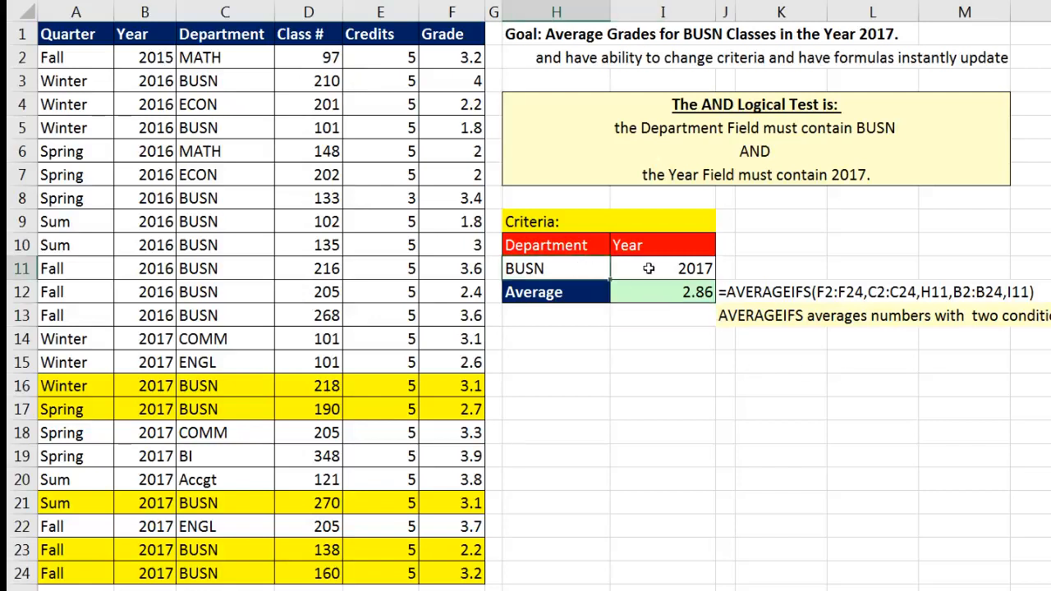
{"action": "left_click", "coordinate": [649, 268]}
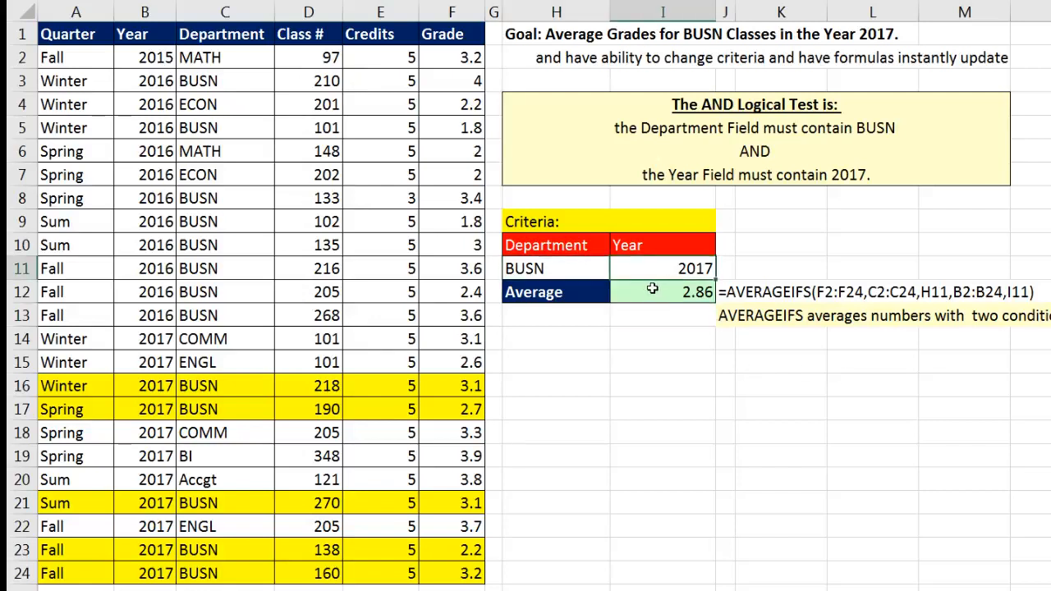
{"action": "left_click", "coordinate": [654, 288]}
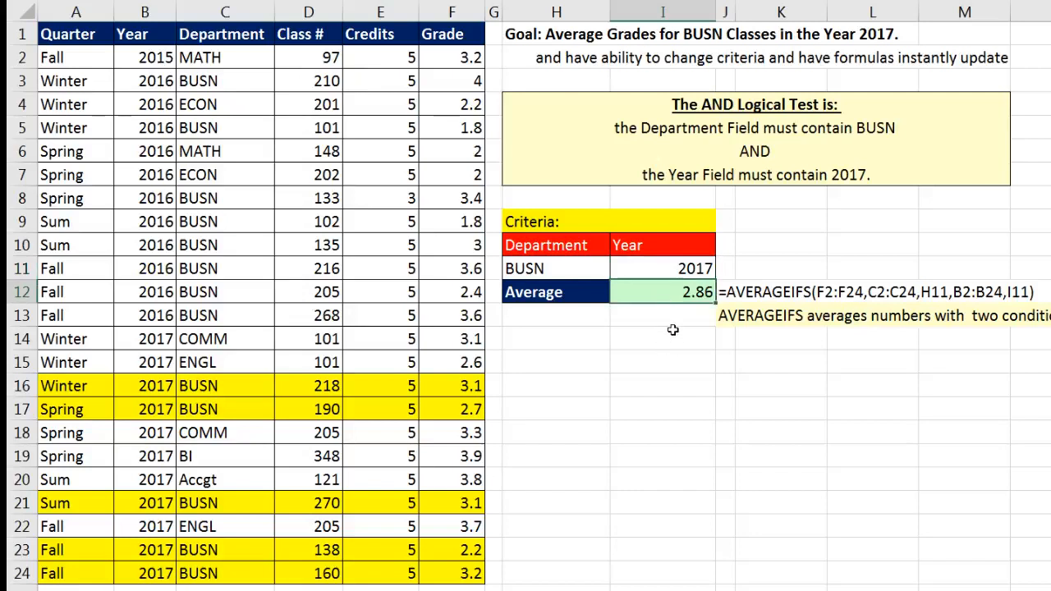
{"action": "left_click", "coordinate": [584, 269]}
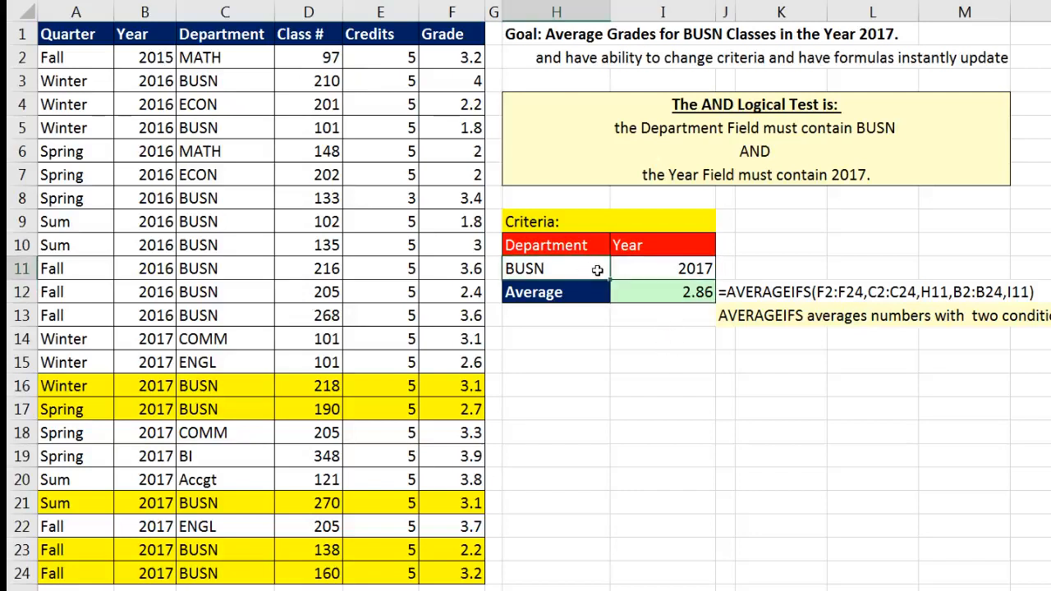
{"action": "left_click", "coordinate": [637, 270]}
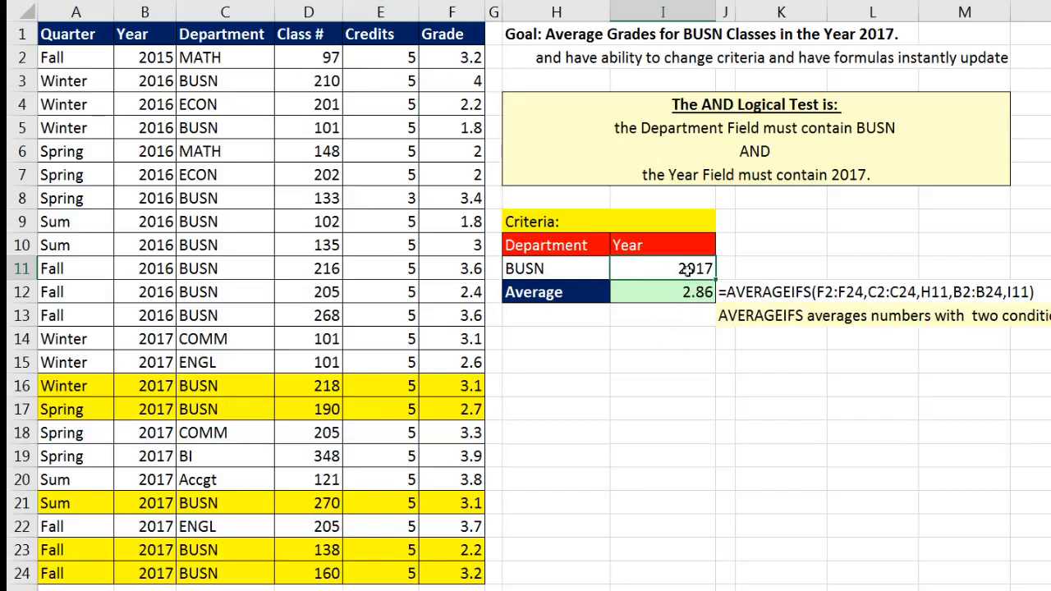
{"action": "type", "text": "2016"}
{"action": "key", "text": "ctrl+Return"}
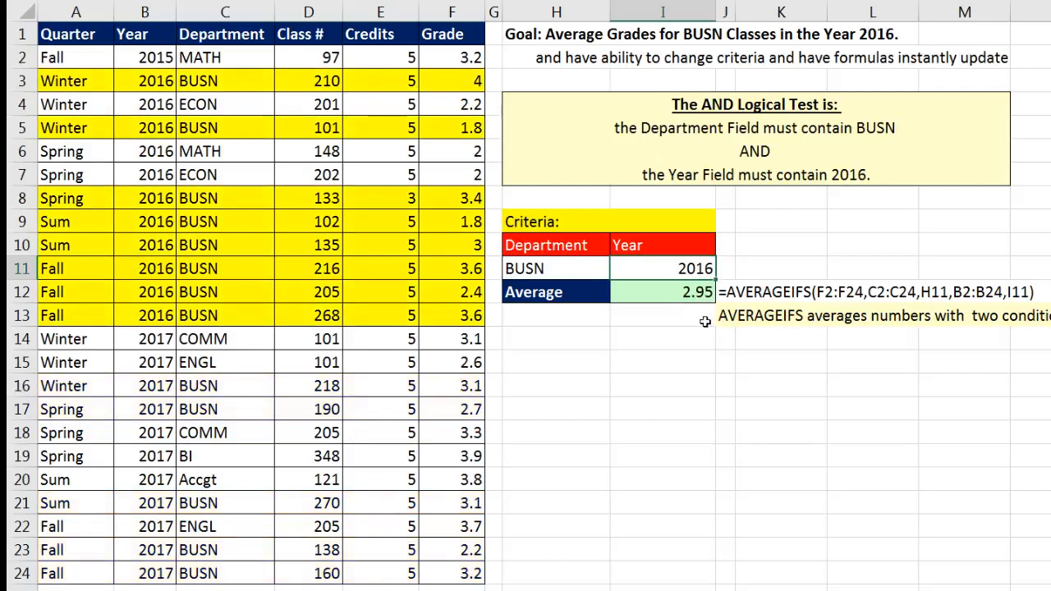
{"action": "key", "text": "ctrl+z"}
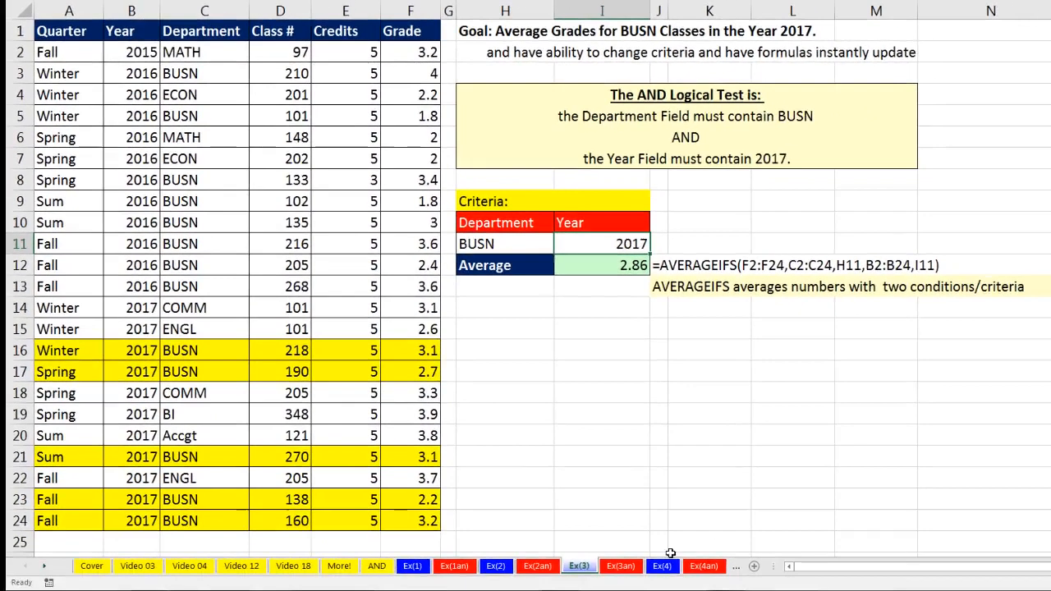
- Switch to the Ex(4) sheet and examine the Product, Date, Year, Sales and COGS columns of the data set
{"action": "left_click", "coordinate": [662, 567]}
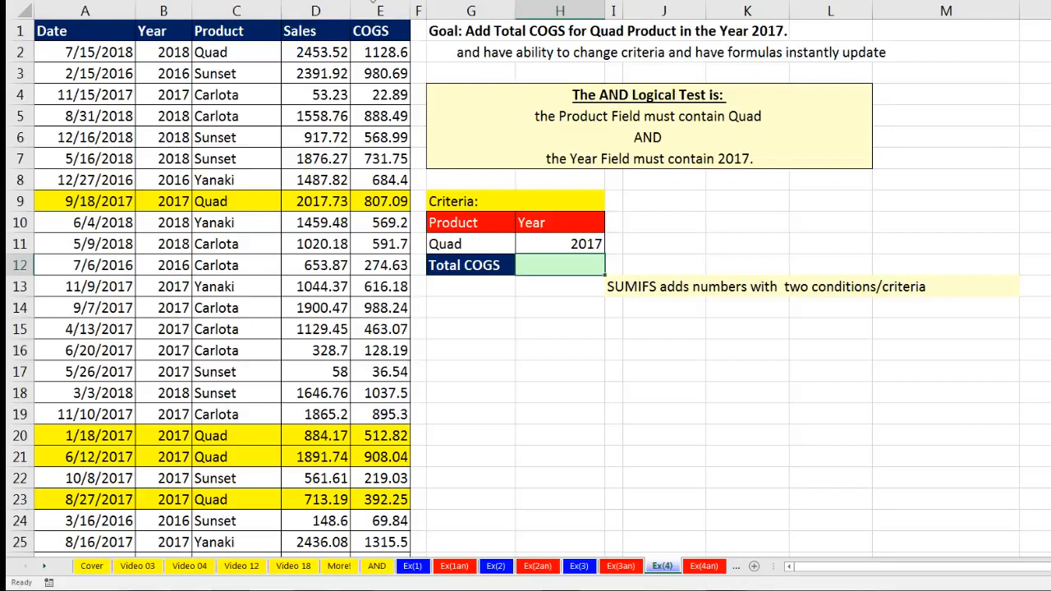
{"action": "left_click", "coordinate": [236, 51]}
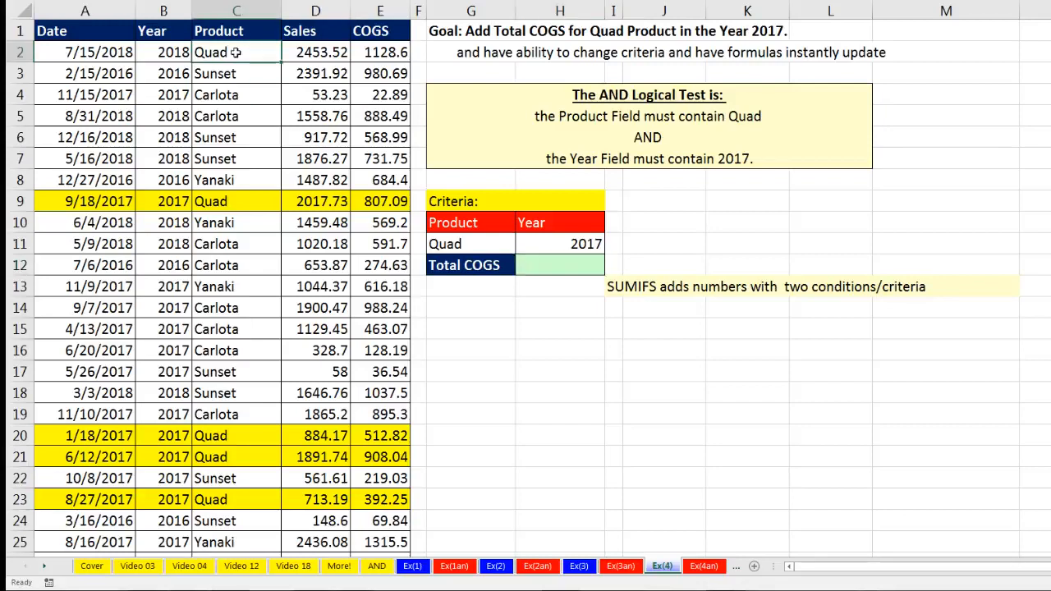
{"action": "left_click", "coordinate": [93, 52]}
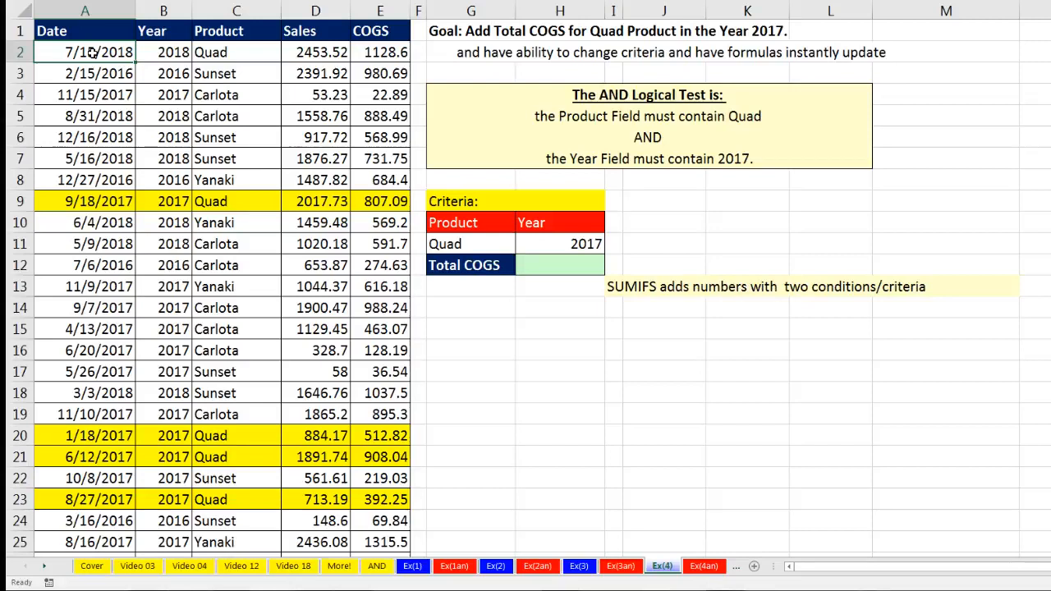
{"action": "left_click", "coordinate": [161, 51]}
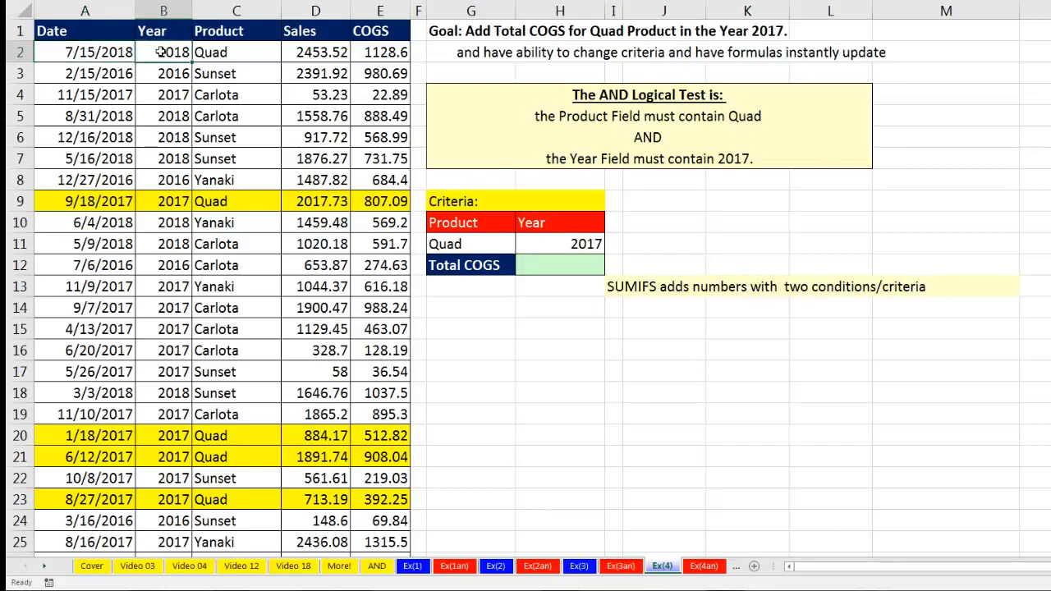
{"action": "left_click", "coordinate": [301, 54]}
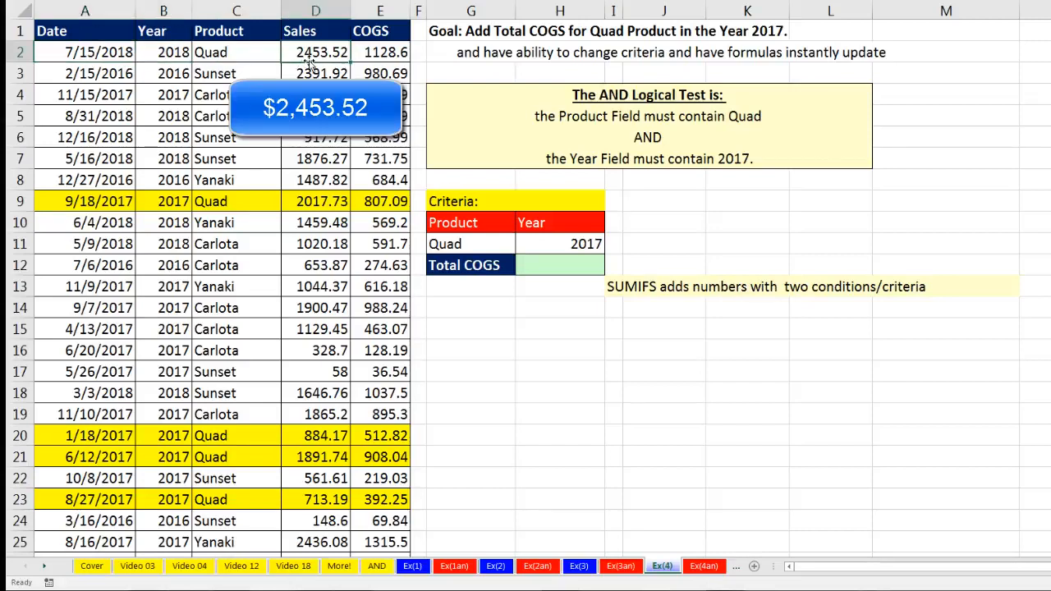
{"action": "left_click", "coordinate": [374, 54]}
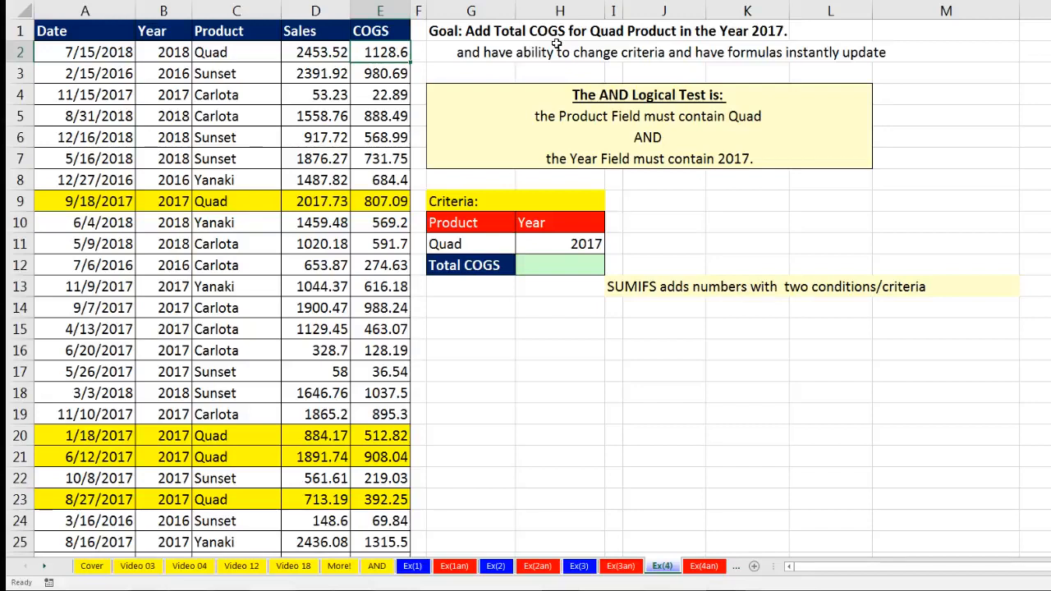
{"action": "left_click", "coordinate": [391, 30]}
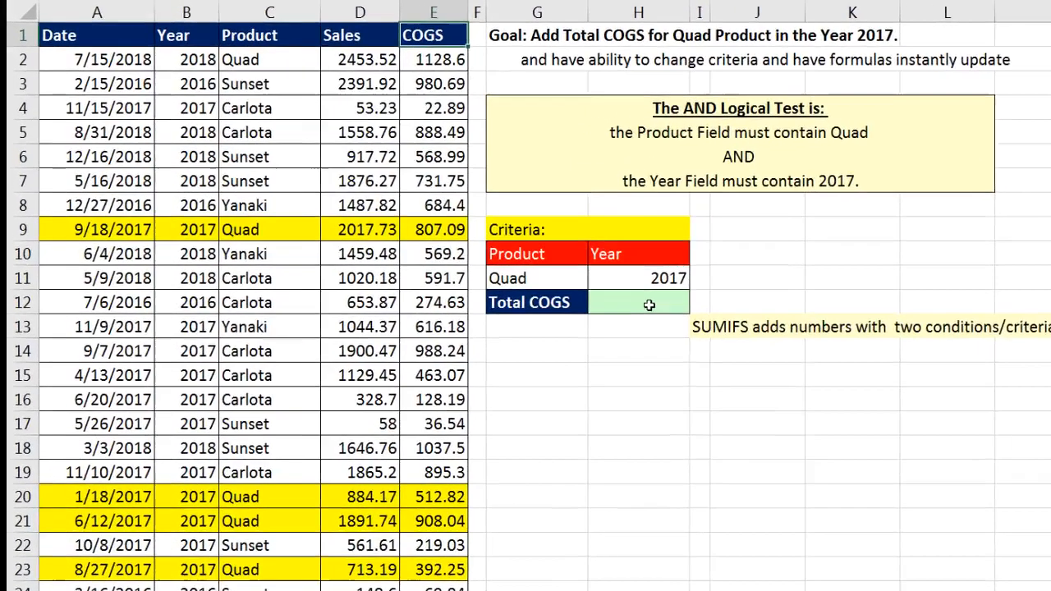
- Start a SUMIFS formula in H12 with the COGS values E2:E665 as the sum range
{"action": "left_click", "coordinate": [568, 265]}
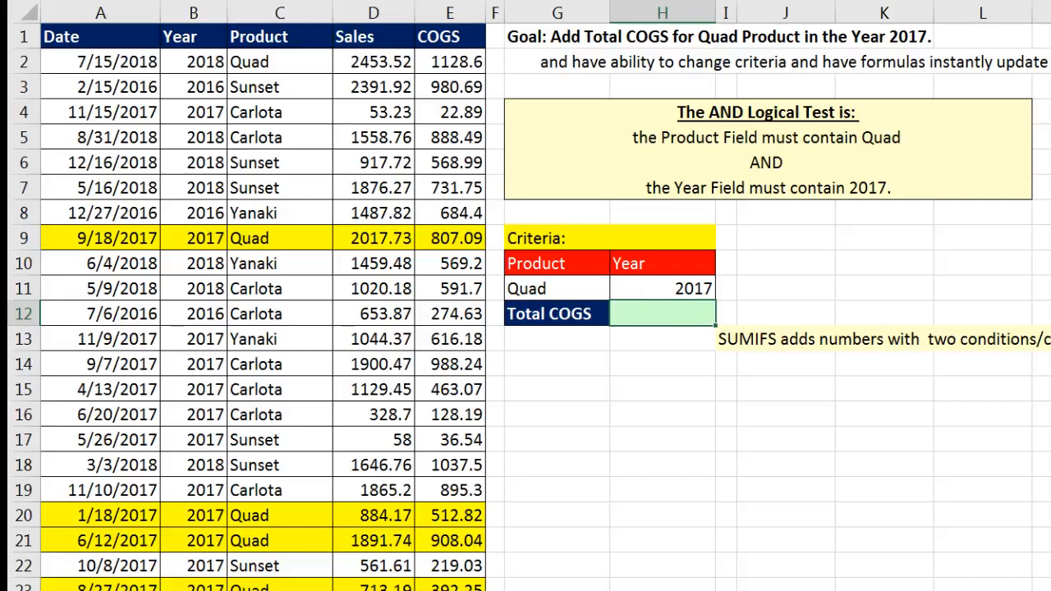
{"action": "type", "text": "=sumifs"}
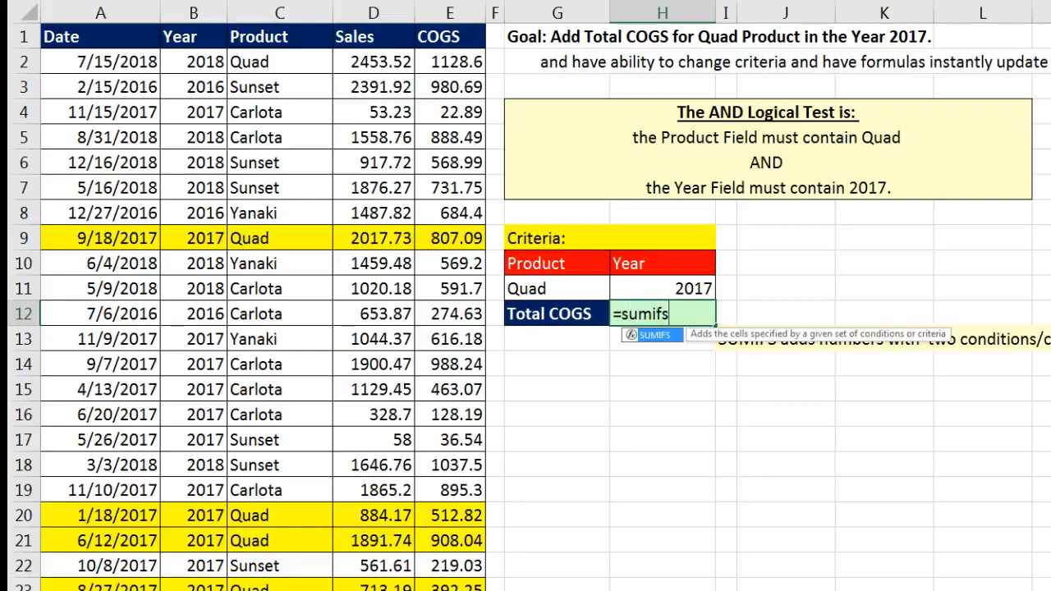
{"action": "key", "text": "Tab"}
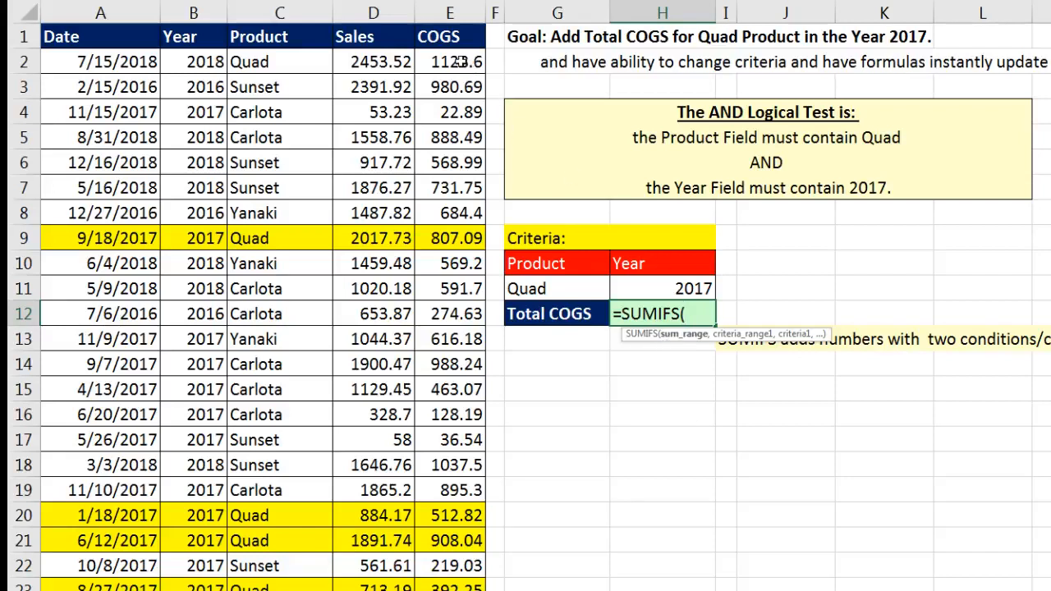
{"action": "left_click", "coordinate": [456, 62]}
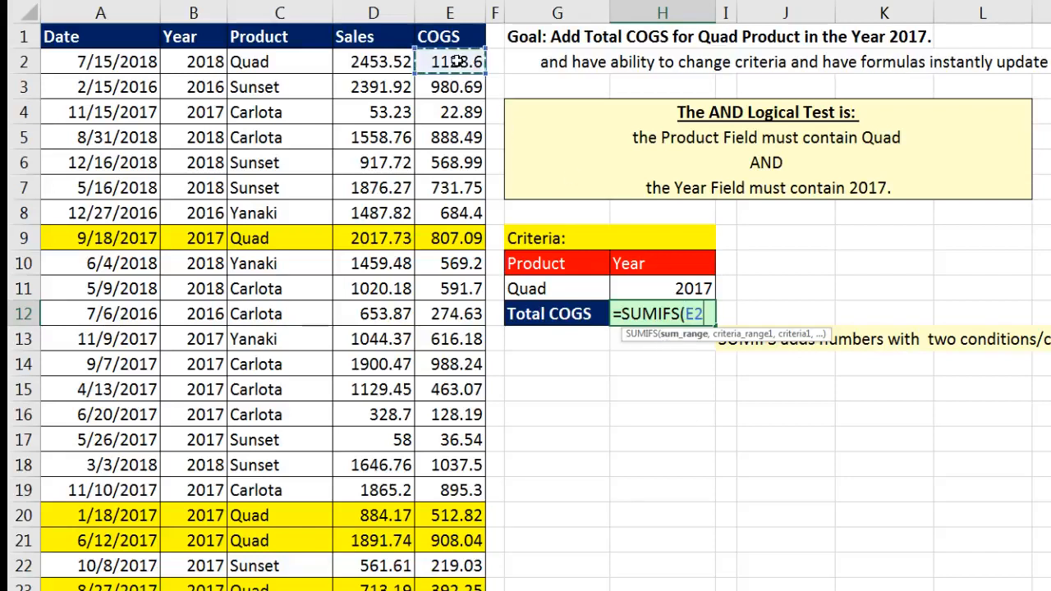
{"action": "key", "text": "ctrl+shift+Down"}
{"action": "key", "text": "ctrl+shift+Down"}
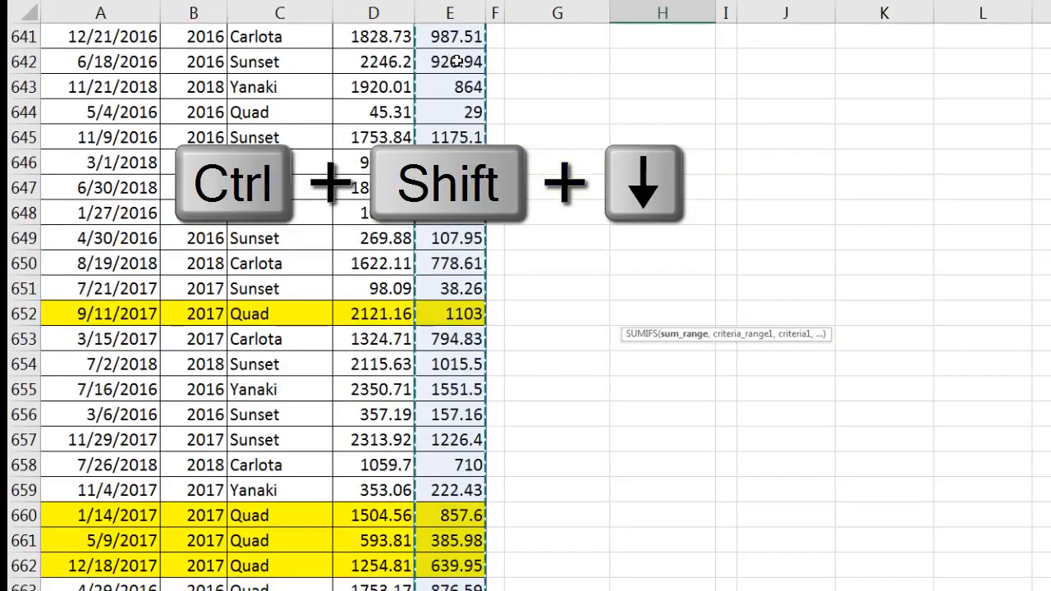
{"action": "key", "text": "ctrl+BackSpace"}
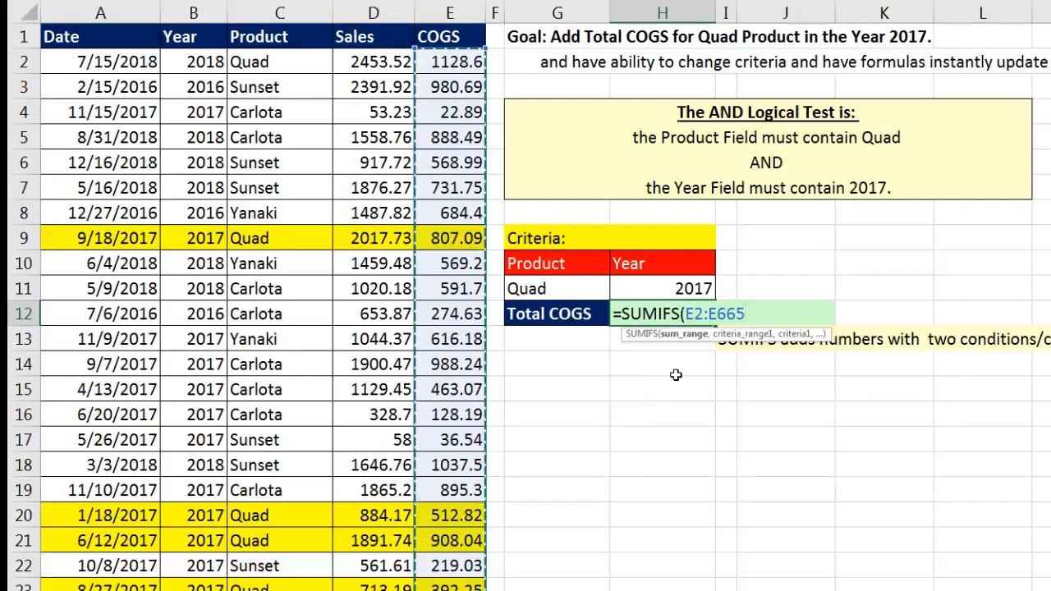
{"action": "type", "text": ","}
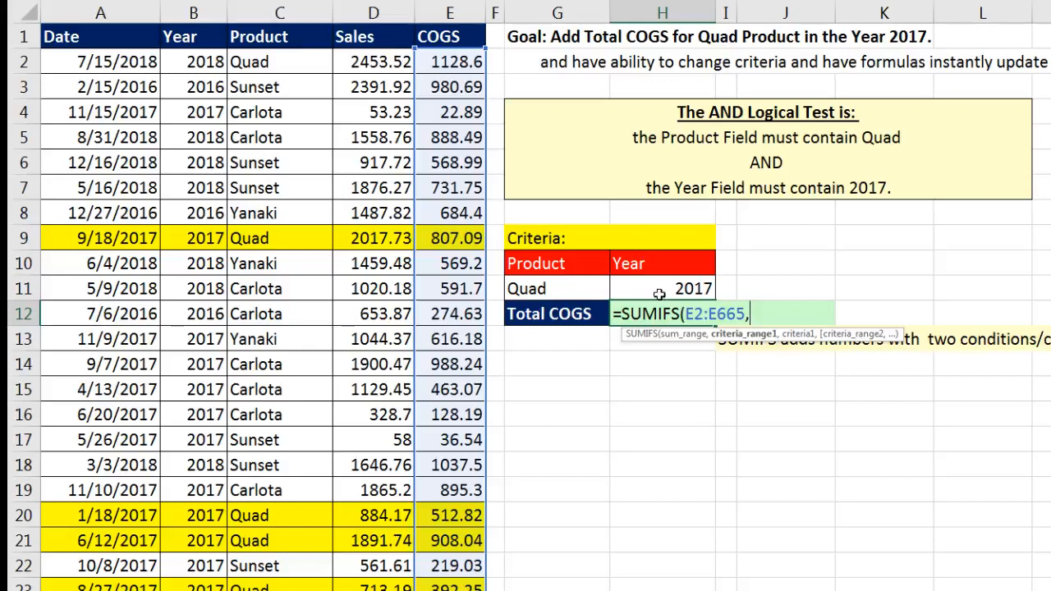
- Add the Year values B2:B665 as the first criteria range of the SUMIFS formula, with H11 as its criterion
{"action": "left_click", "coordinate": [200, 59]}
{"action": "key", "text": "ctrl+shift+Down"}
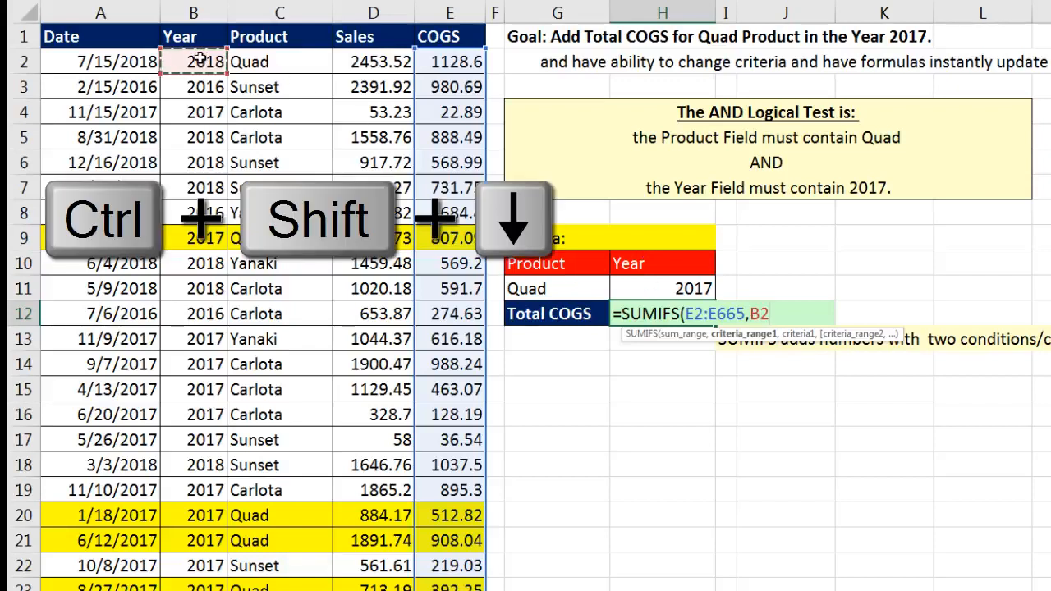
{"action": "key", "text": "ctrl+BackSpace"}
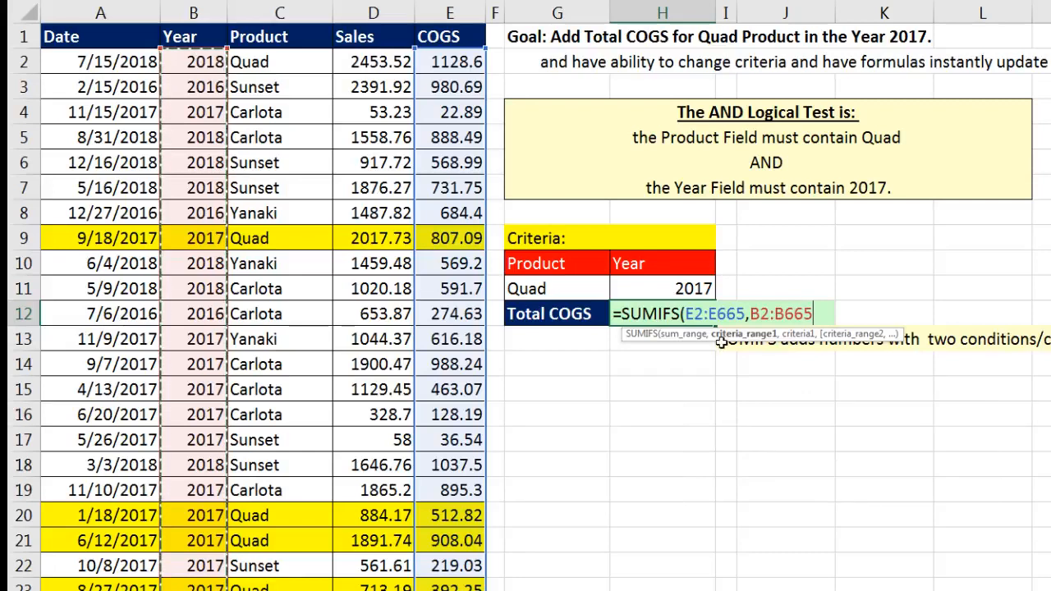
{"action": "type", "text": ","}
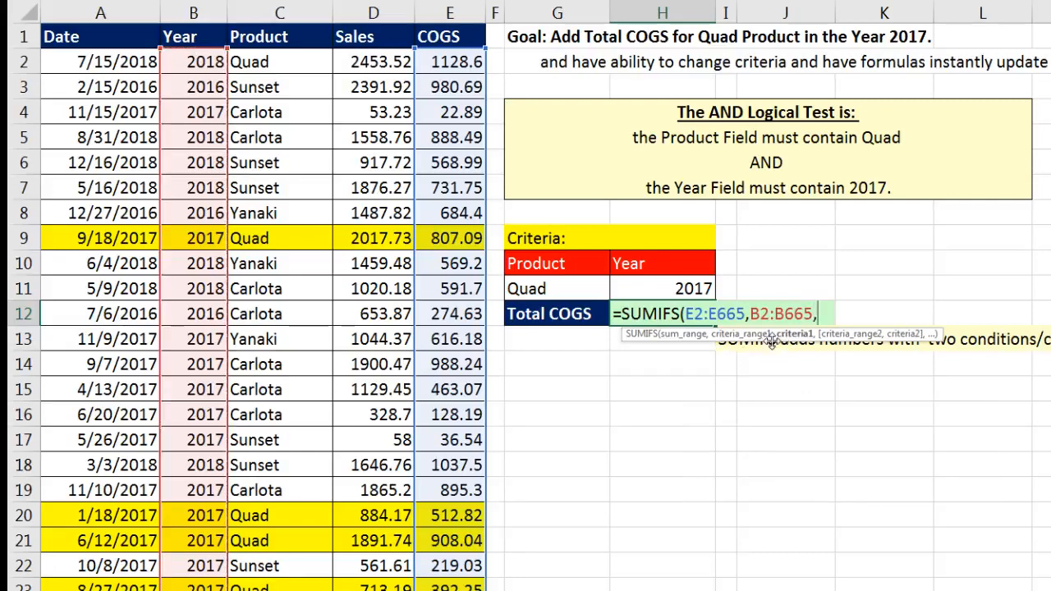
{"action": "left_click", "coordinate": [688, 293]}
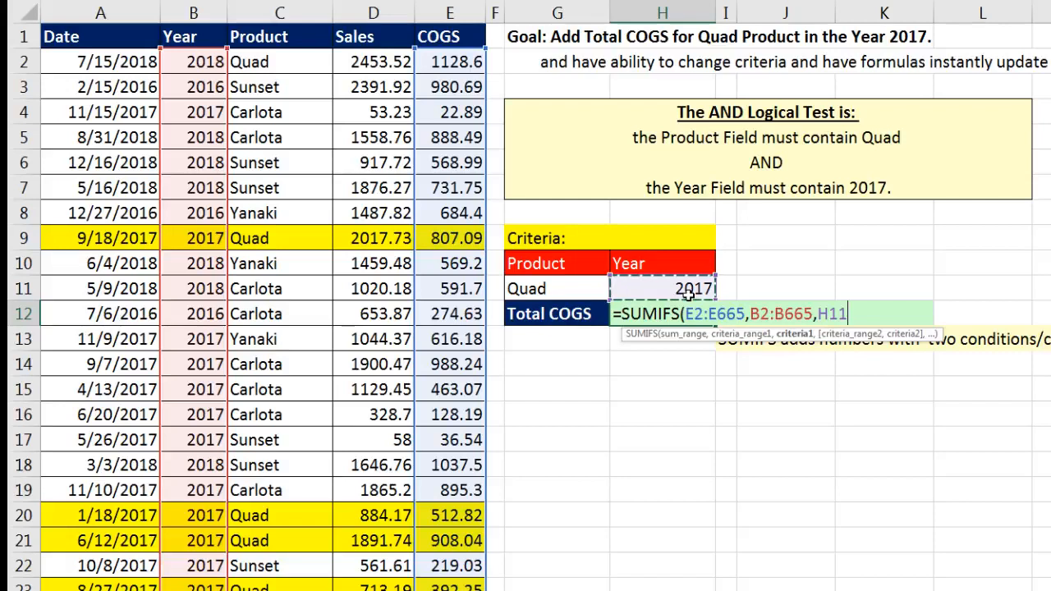
{"action": "type", "text": ","}
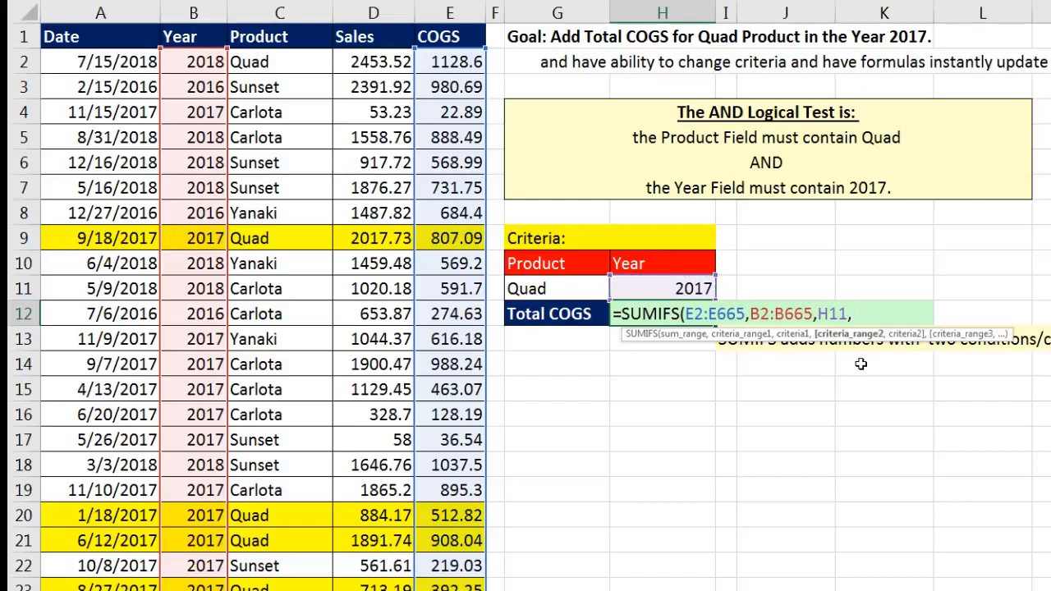
- Add the Product values C2:C665 as the second criteria range with G11 as its criterion, and close and enter the SUMIFS formula
{"action": "left_click", "coordinate": [303, 64]}
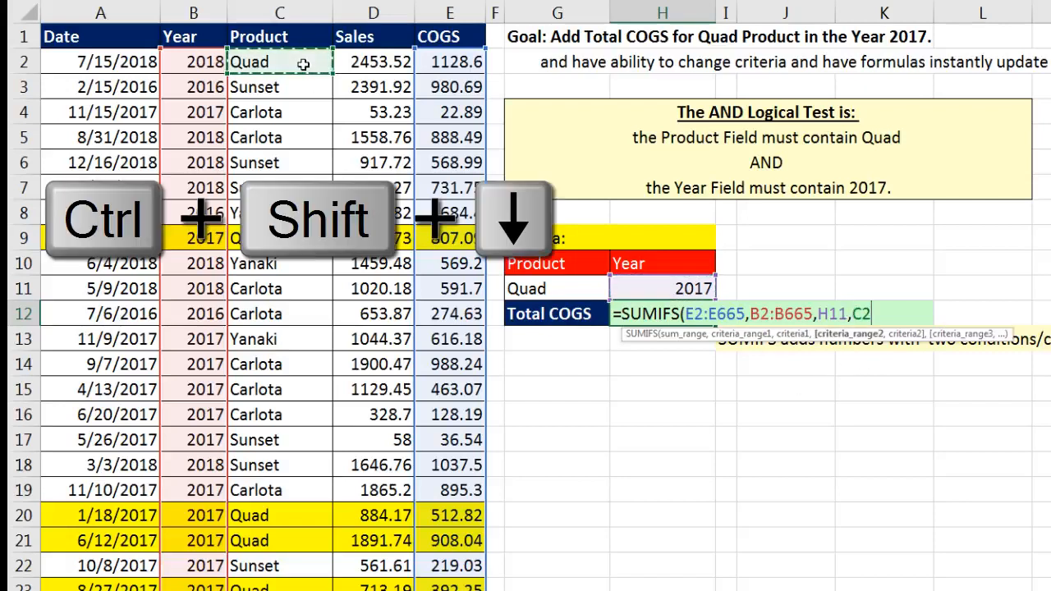
{"action": "key", "text": "ctrl+shift+Down"}
{"action": "key", "text": "ctrl+BackSpace"}
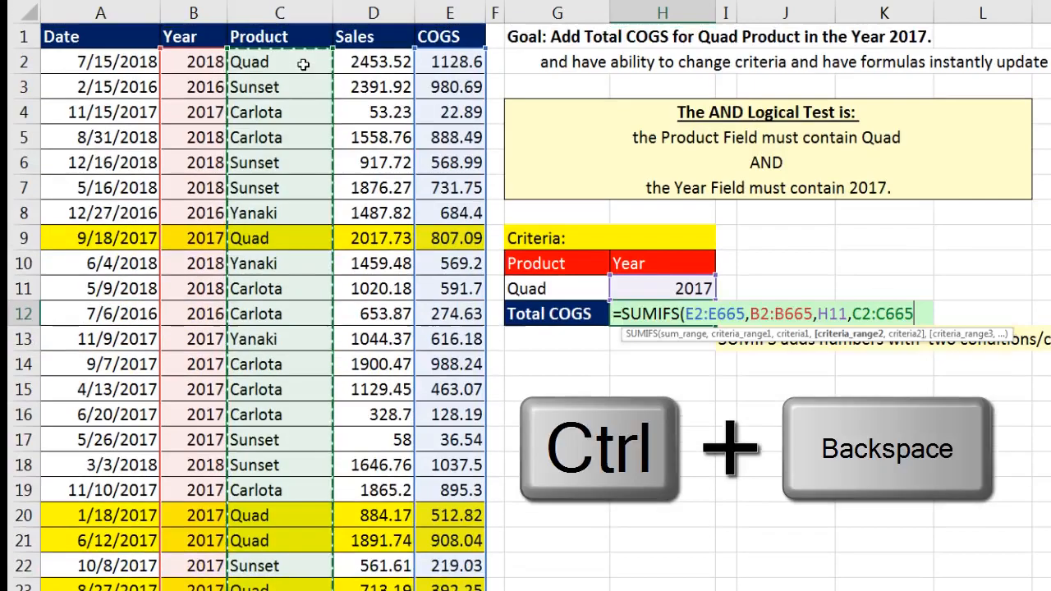
{"action": "type", "text": ","}
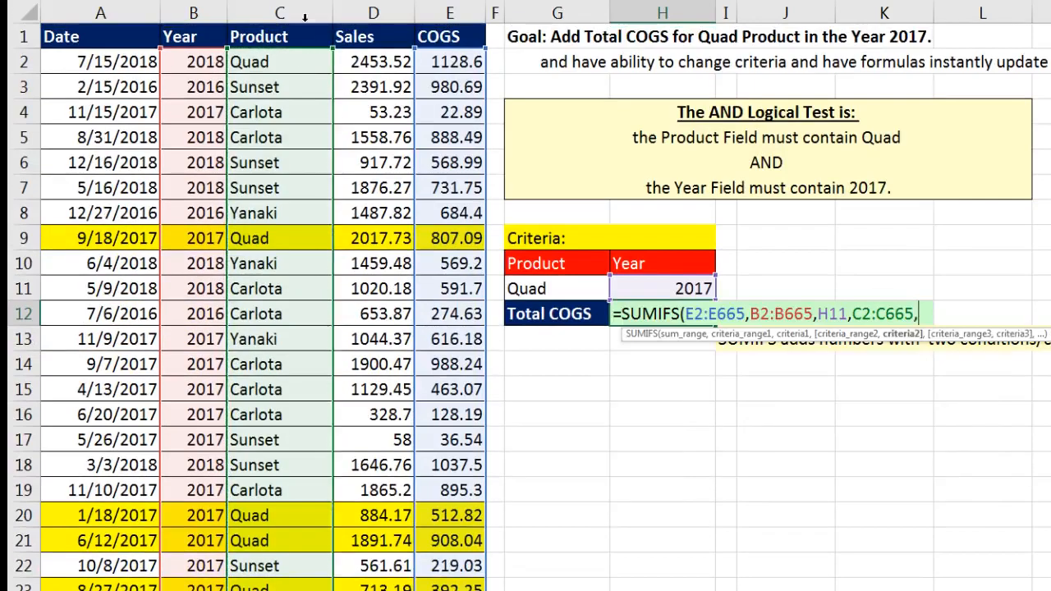
{"action": "left_click", "coordinate": [555, 289]}
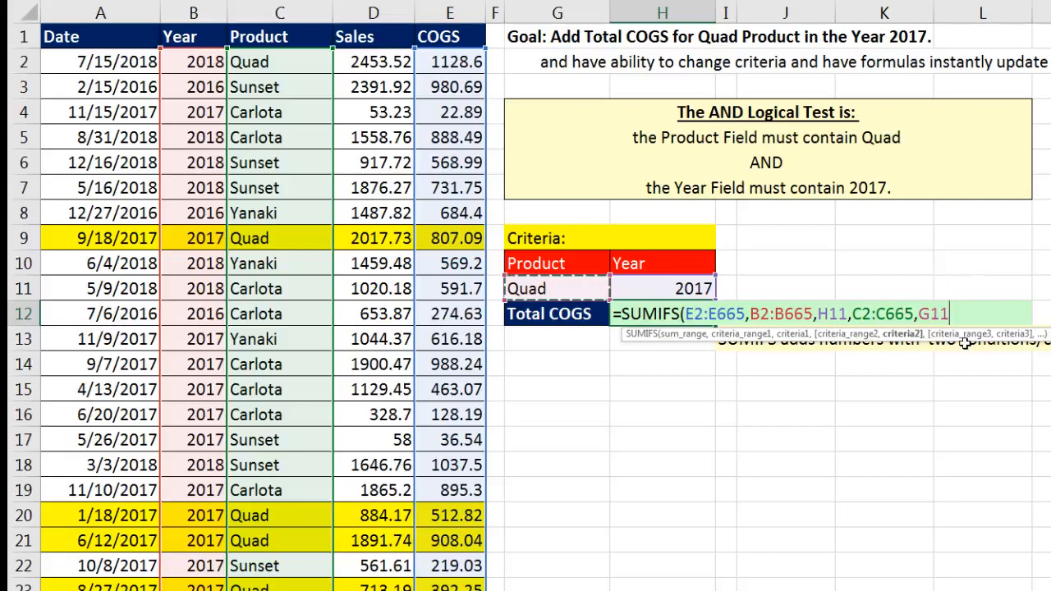
{"action": "type", "text": ")"}
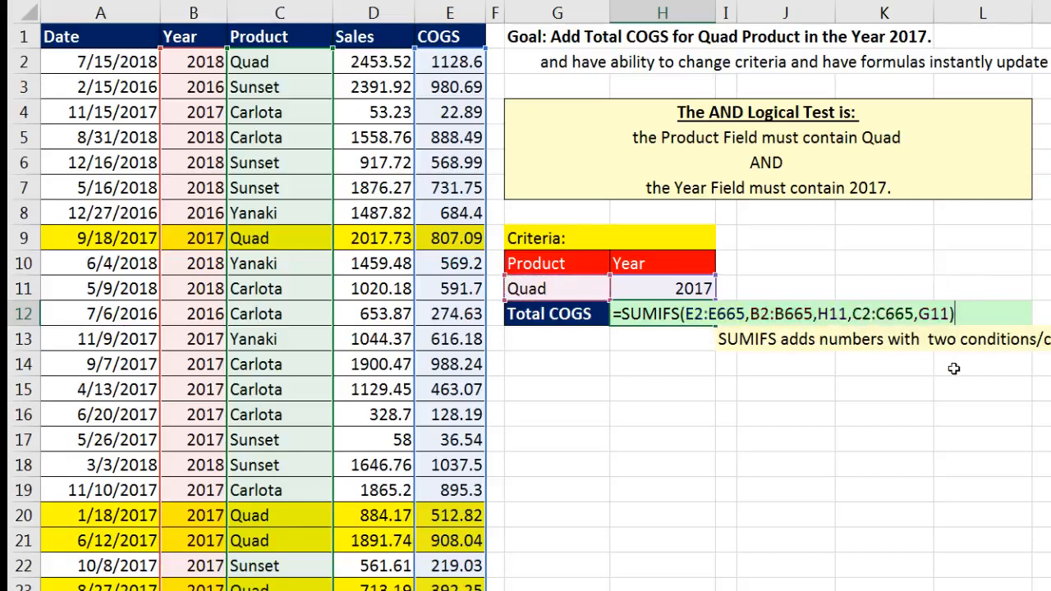
{"action": "key", "text": "Return"}
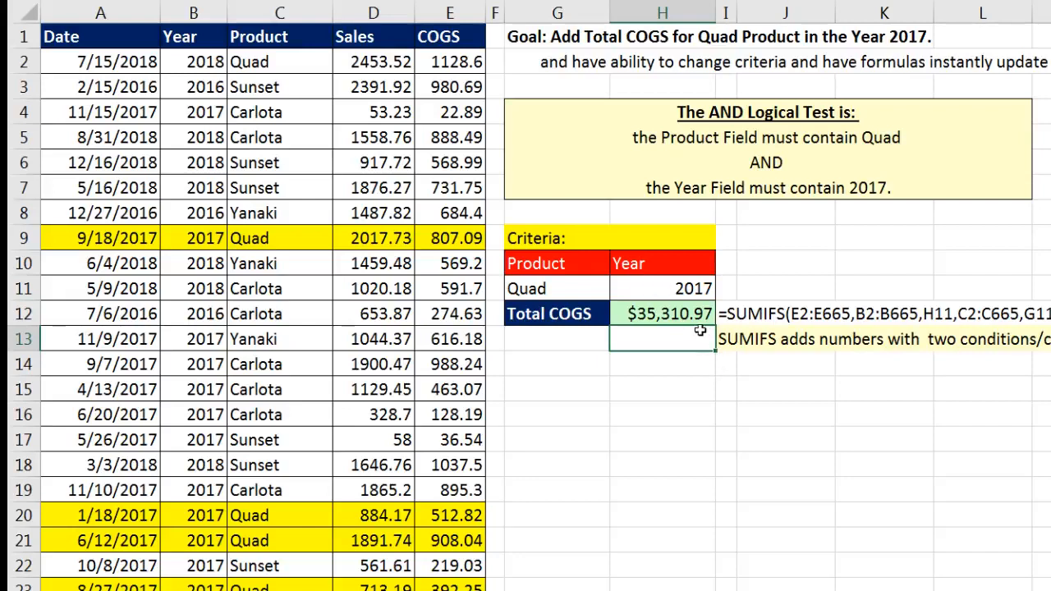
- Change the Product criterion in G11 to Sunset to test the total COGS formula
{"action": "left_click", "coordinate": [585, 292]}
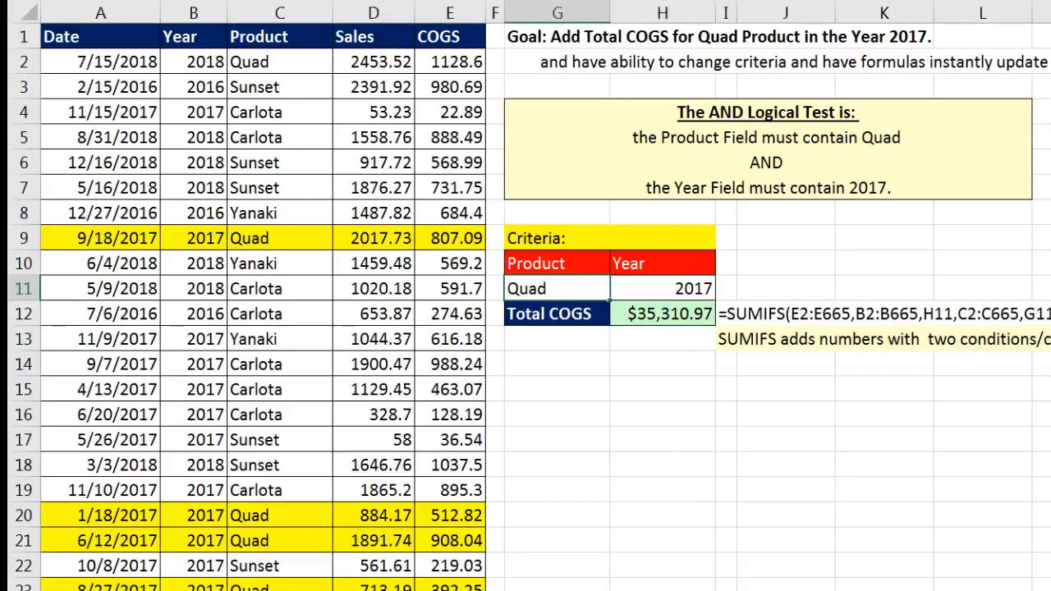
{"action": "type", "text": "Sunset"}
{"action": "key", "text": "Return"}
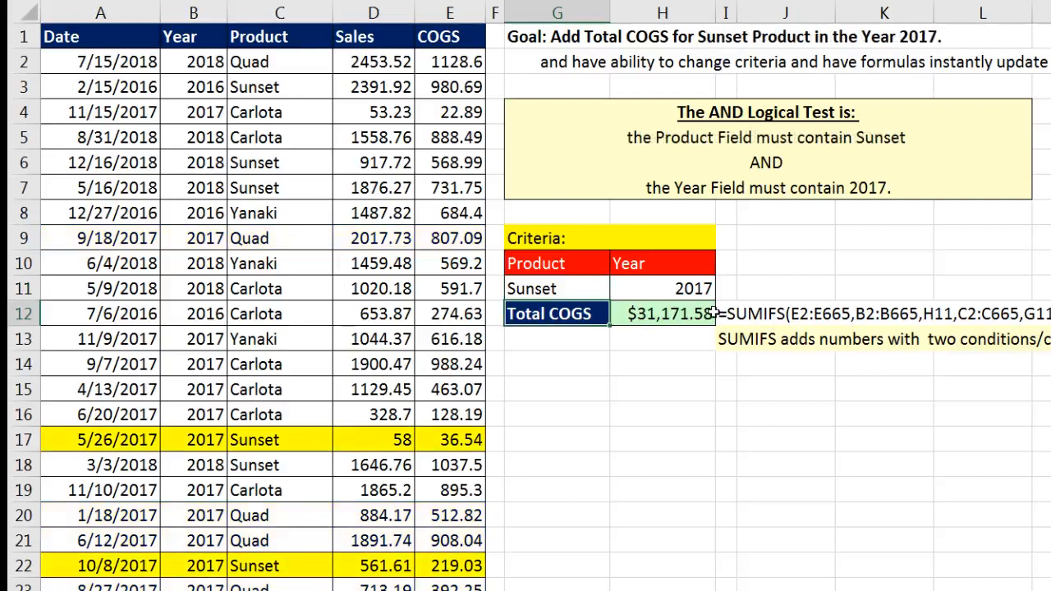
{"action": "left_click", "coordinate": [672, 288]}
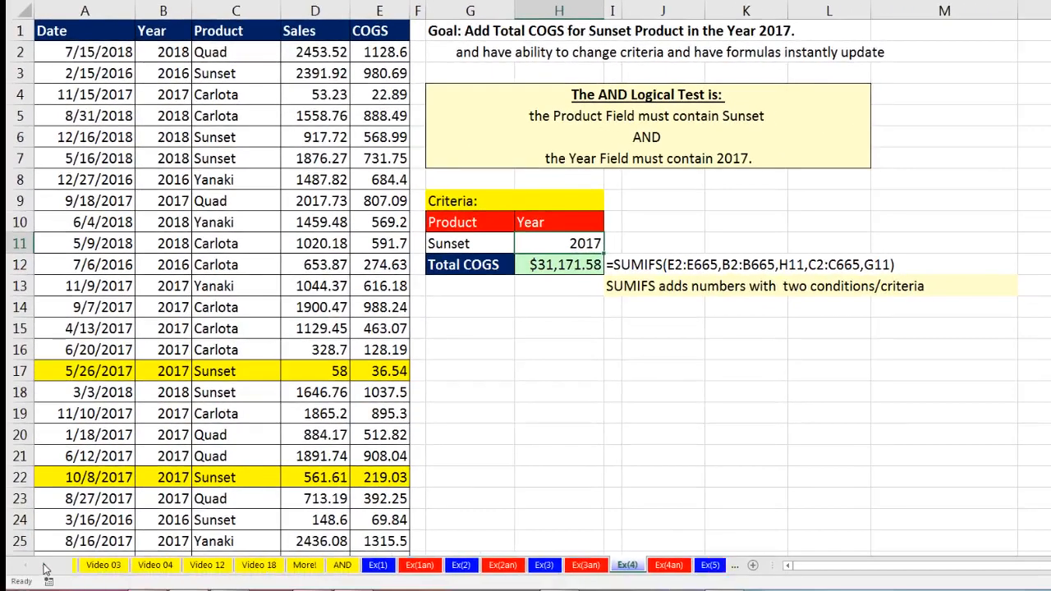
- Switch to the Ex(5) sheet and examine the product list of the Total Sales table
{"action": "left_click", "coordinate": [45, 568]}
{"action": "left_click", "coordinate": [45, 568]}
{"action": "left_click", "coordinate": [45, 568]}
{"action": "left_click", "coordinate": [45, 568]}
{"action": "left_click", "coordinate": [45, 568]}
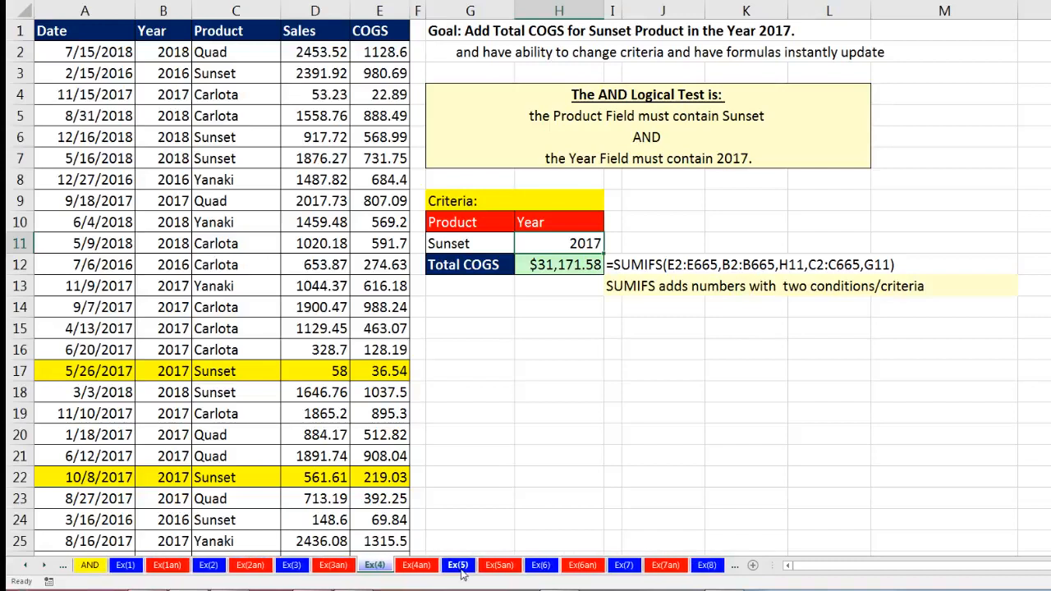
{"action": "left_click", "coordinate": [457, 566]}
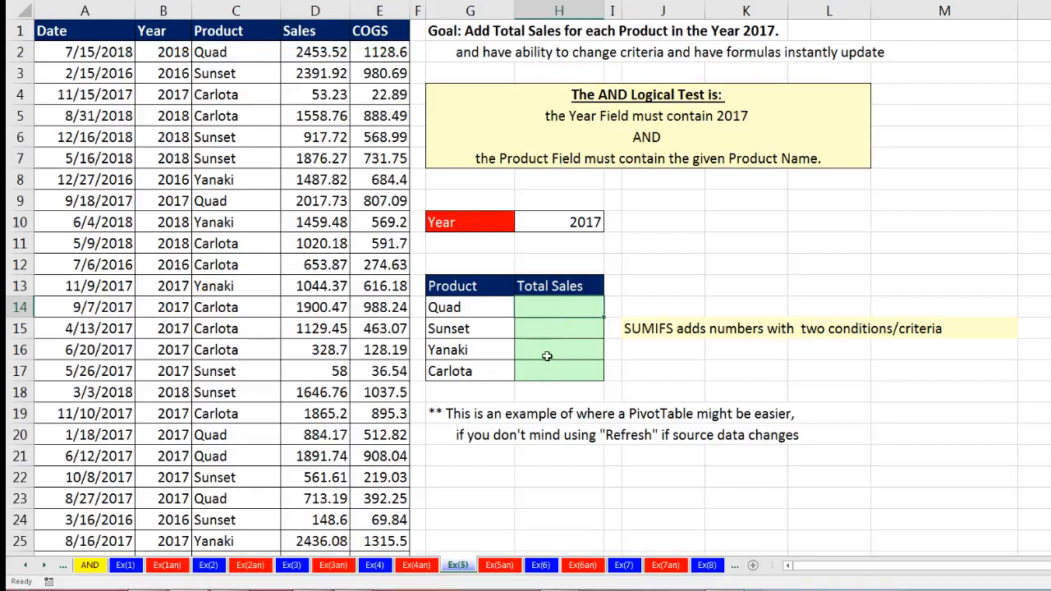
{"action": "left_click", "coordinate": [498, 329]}
{"action": "left_click", "coordinate": [498, 351]}
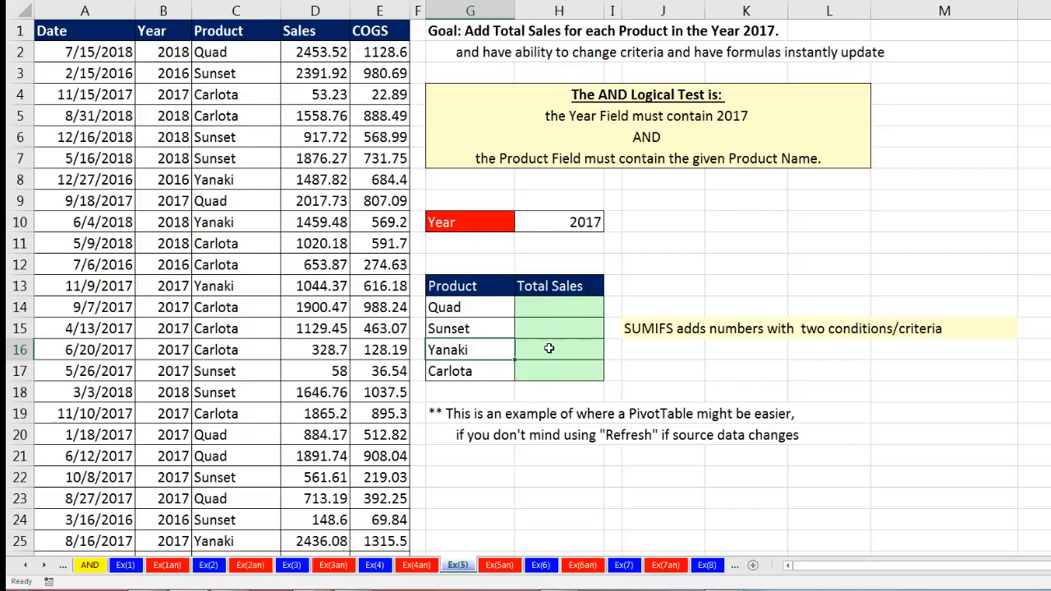
- Start a SUMIFS formula in H14 with the Sales values as the sum range, locked as $D$2:$D$665
{"action": "left_click", "coordinate": [548, 312]}
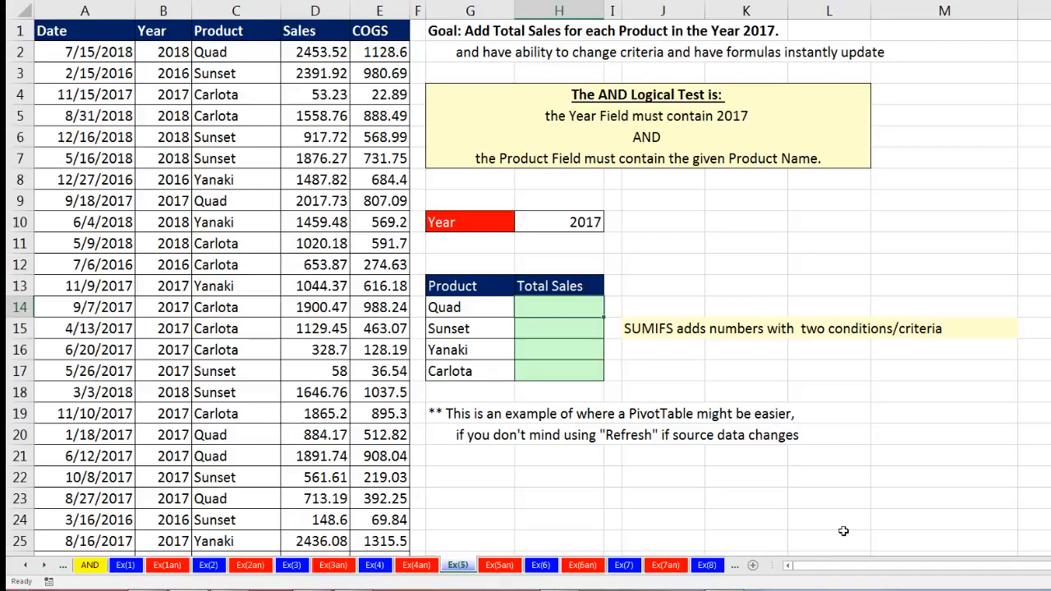
{"action": "type", "text": "=sumifs"}
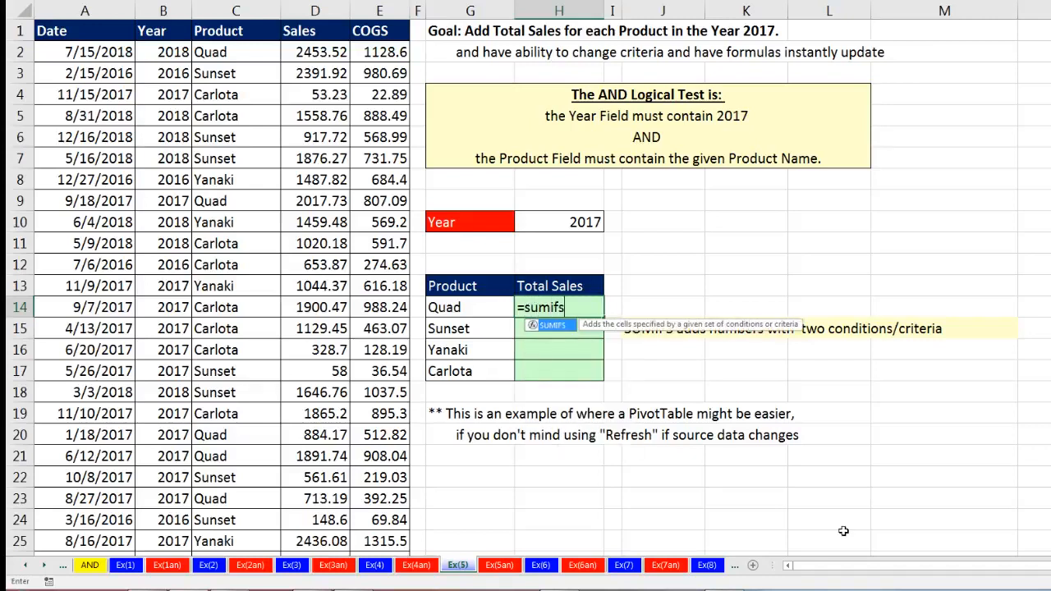
{"action": "key", "text": "Tab"}
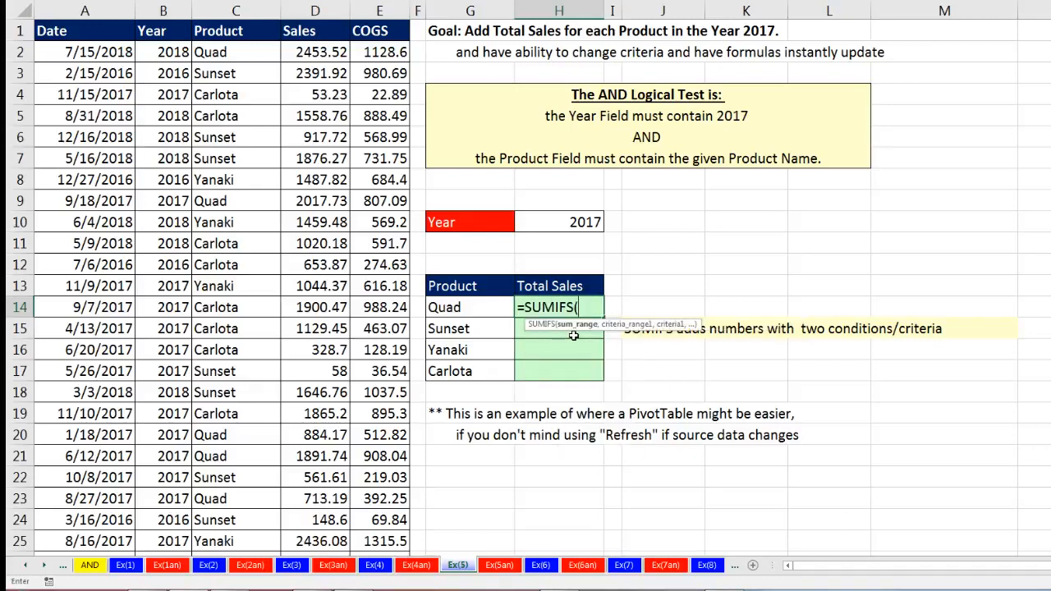
{"action": "left_click", "coordinate": [316, 52]}
{"action": "key", "text": "ctrl+shift+Down"}
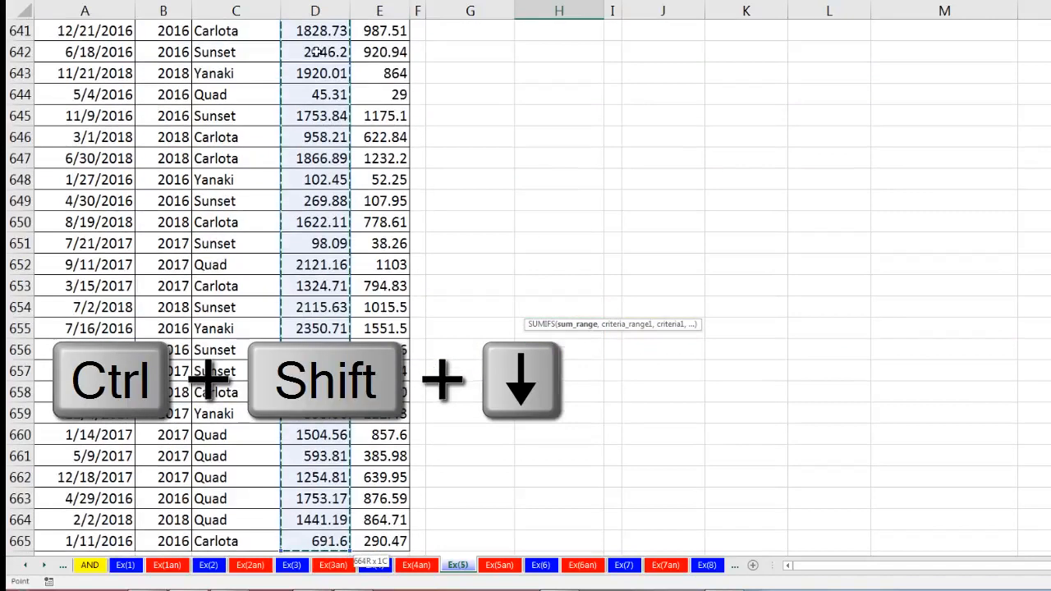
{"action": "key", "text": "F4"}
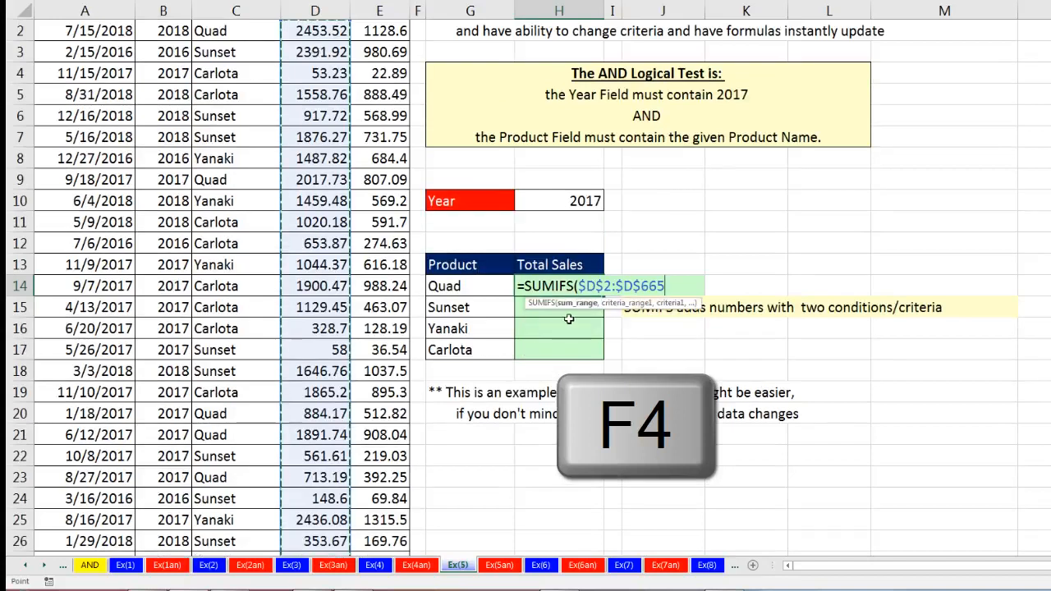
{"action": "type", "text": ","}
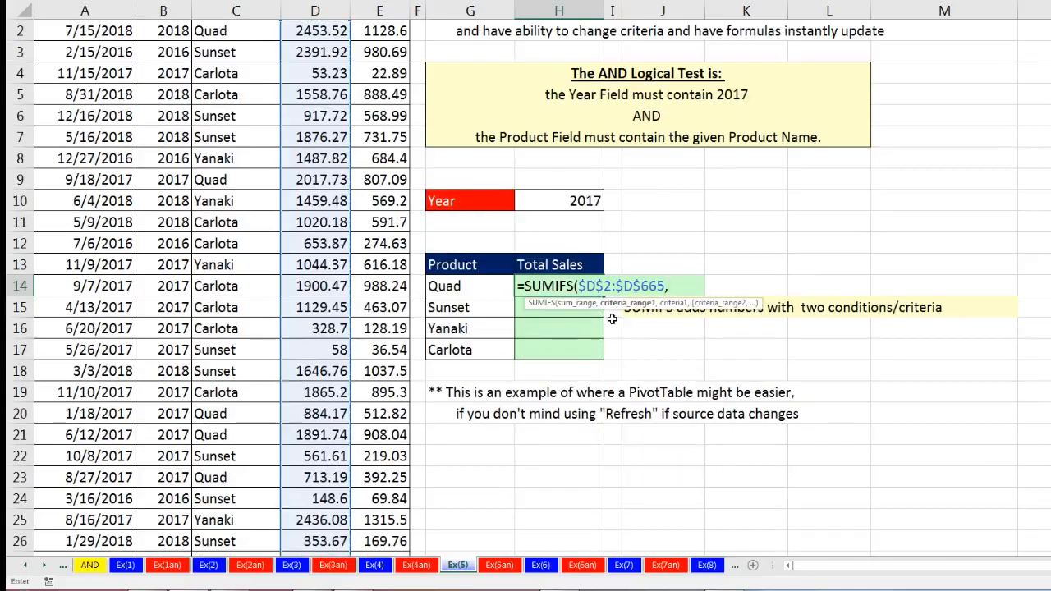
- Add the Year values as the locked first criteria range $B$2:$B$665, with the locked year cell $H$10 as its criterion
{"action": "scroll", "coordinate": [628, 327], "scroll_direction": "up", "scroll_amount": 1}
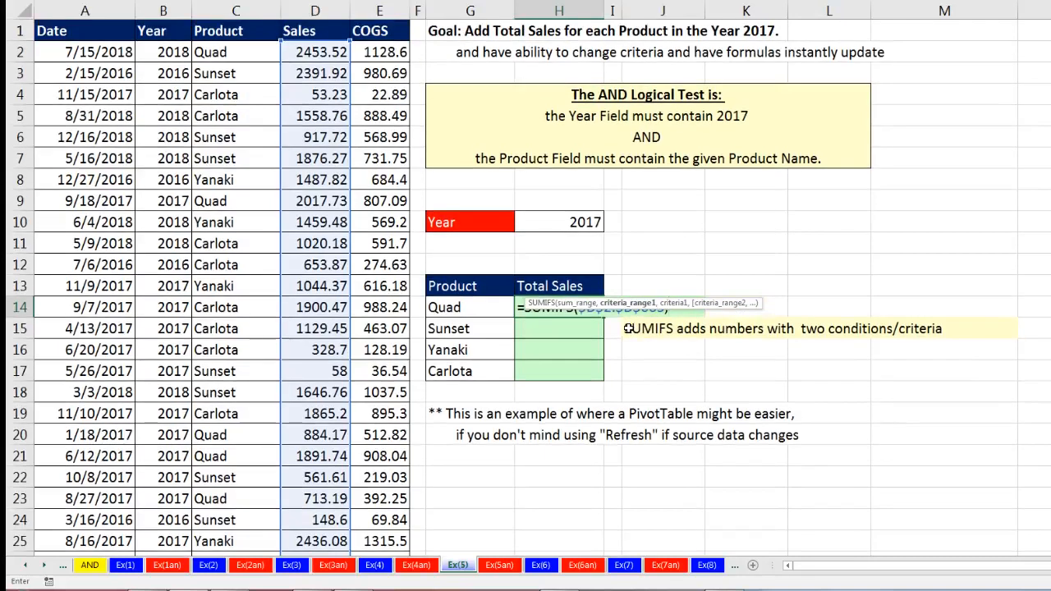
{"action": "left_click", "coordinate": [166, 51]}
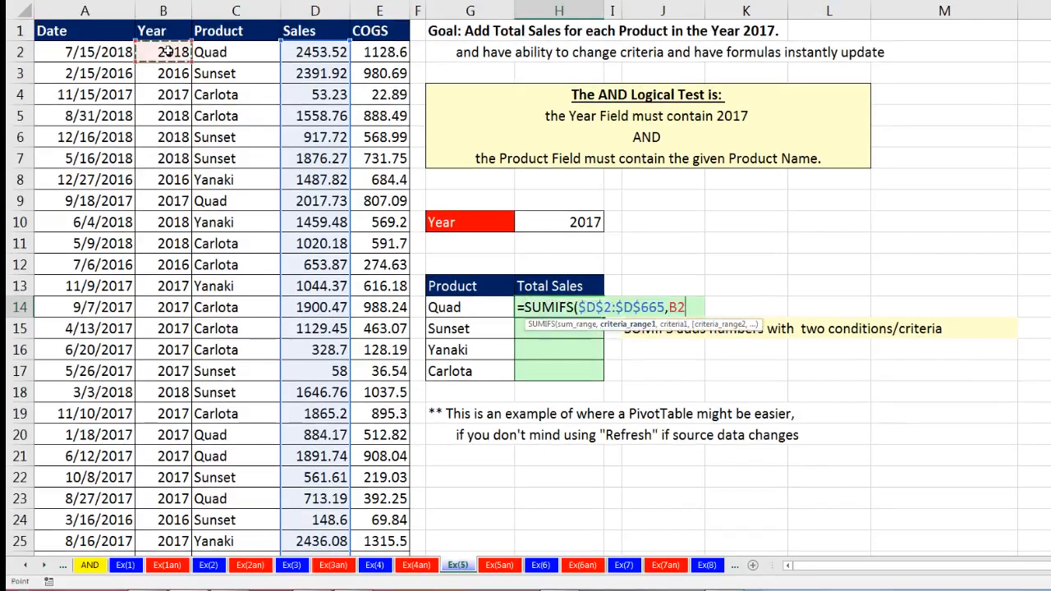
{"action": "key", "text": "ctrl+shift+Down"}
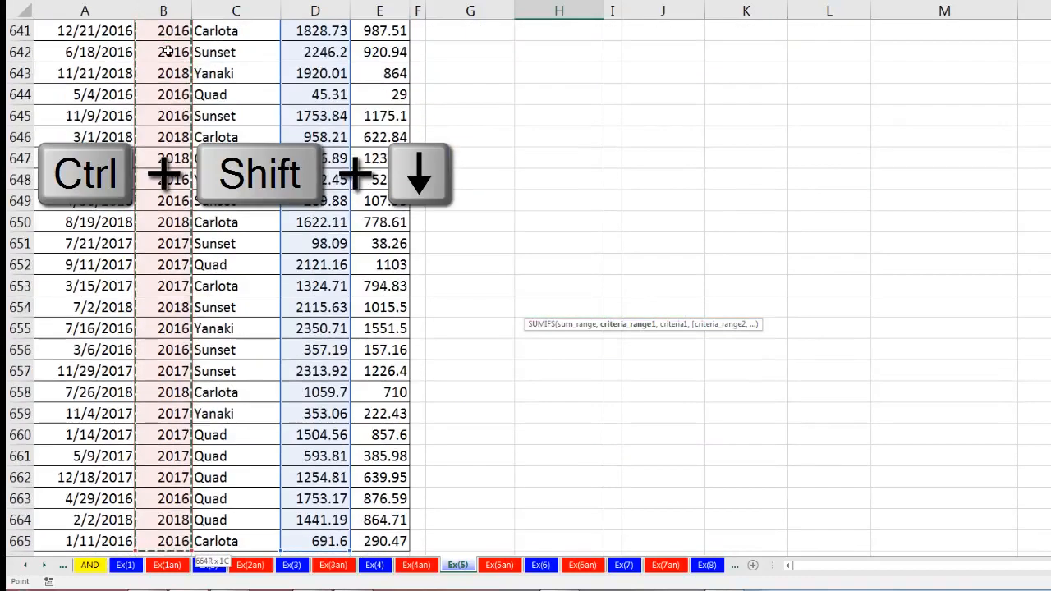
{"action": "key", "text": "F4"}
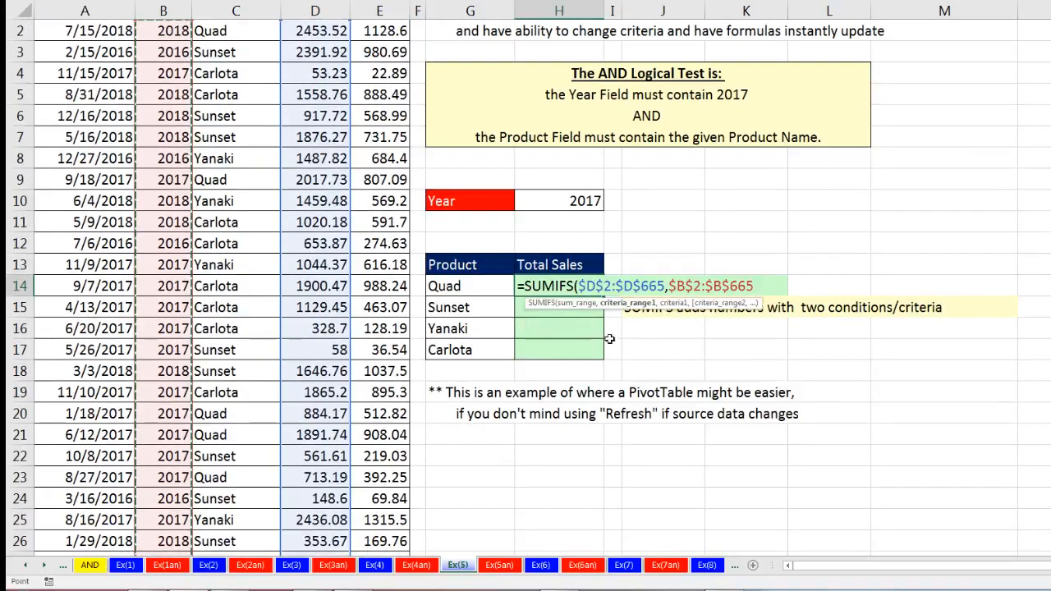
{"action": "type", "text": ","}
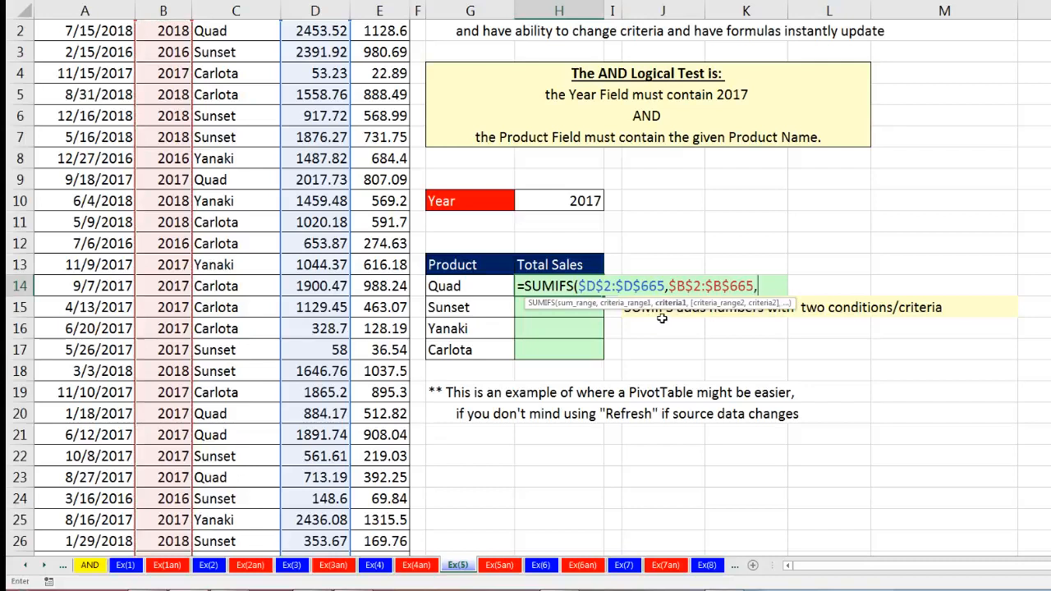
{"action": "left_click", "coordinate": [566, 198]}
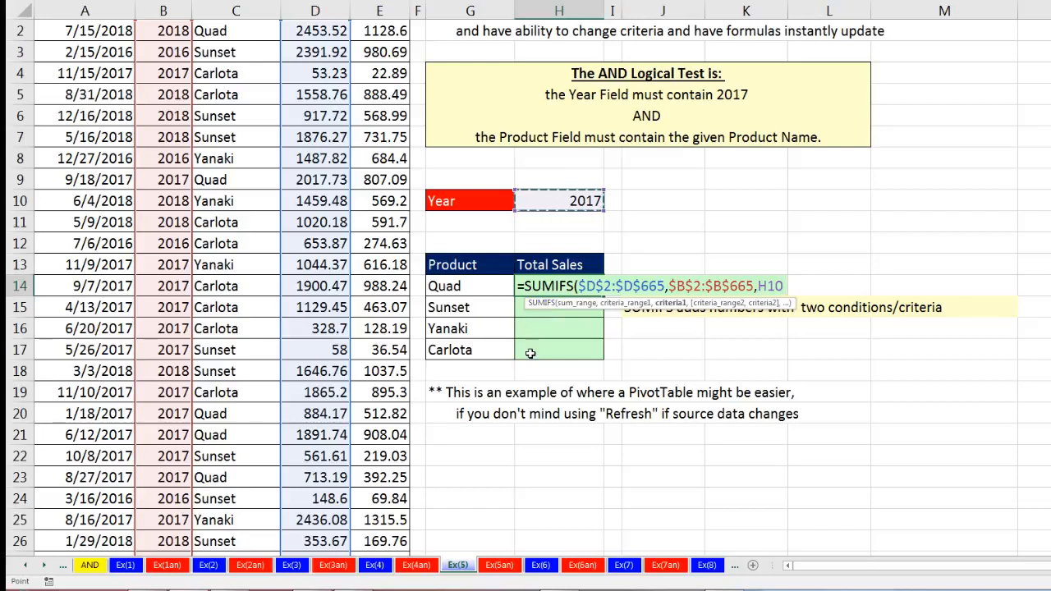
{"action": "key", "text": "F4"}
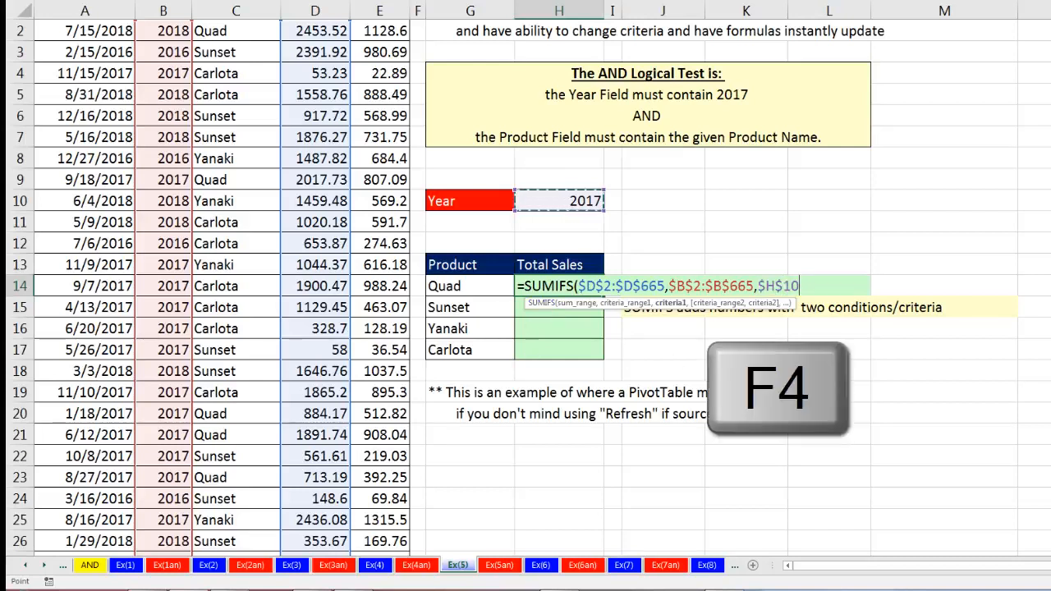
{"action": "type", "text": ","}
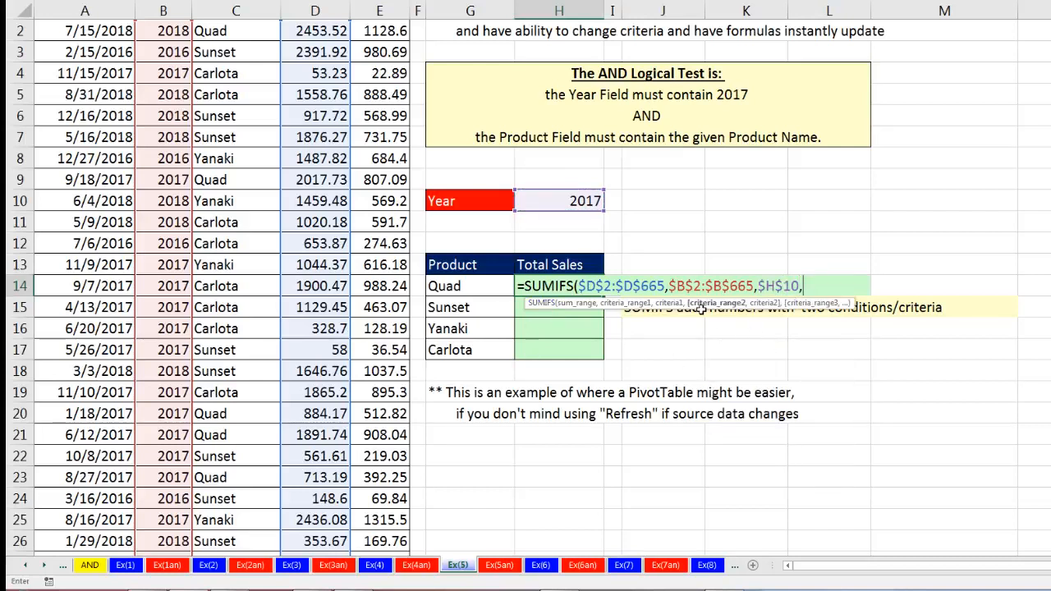
- Add the Product values as the locked second criteria range $C$2:$C$665 with relative cell G14 as its criterion, and close the SUMIFS formula
{"action": "scroll", "coordinate": [289, 41], "scroll_direction": "up", "scroll_amount": 1}
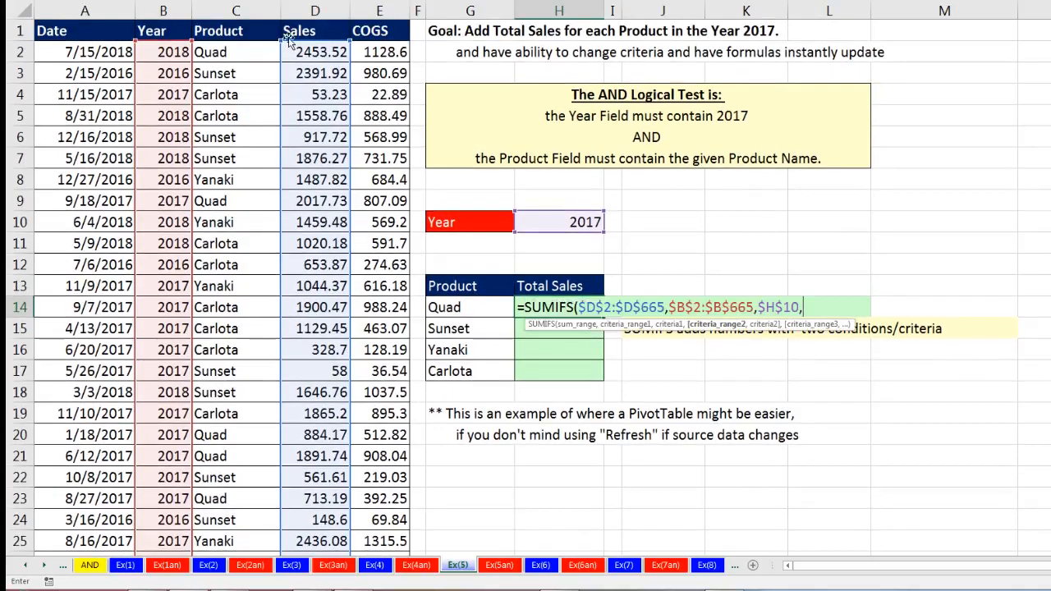
{"action": "left_click", "coordinate": [212, 51]}
{"action": "key", "text": "ctrl+shift+Down"}
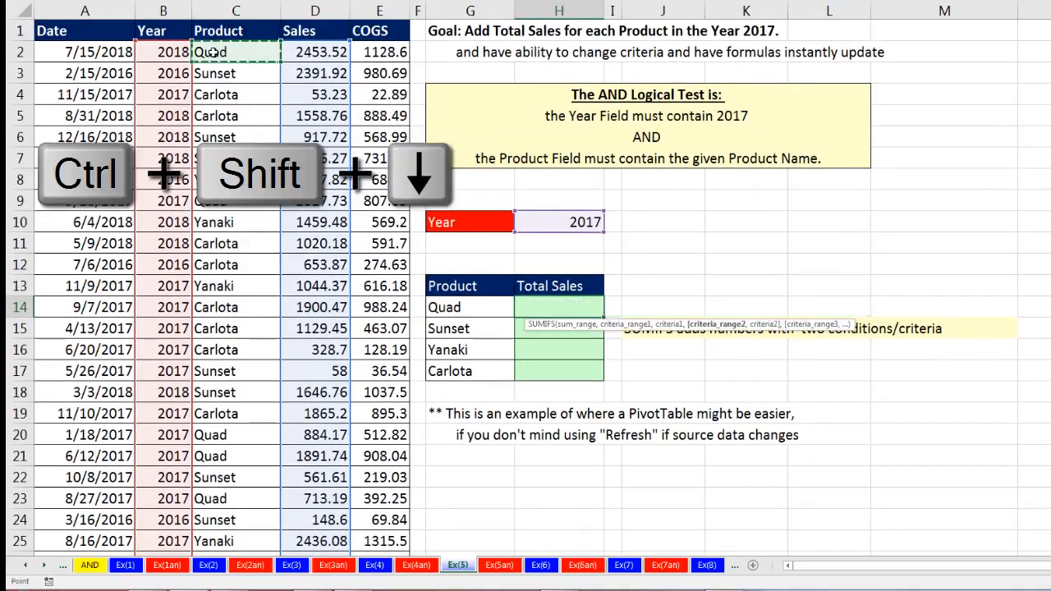
{"action": "key", "text": "F4"}
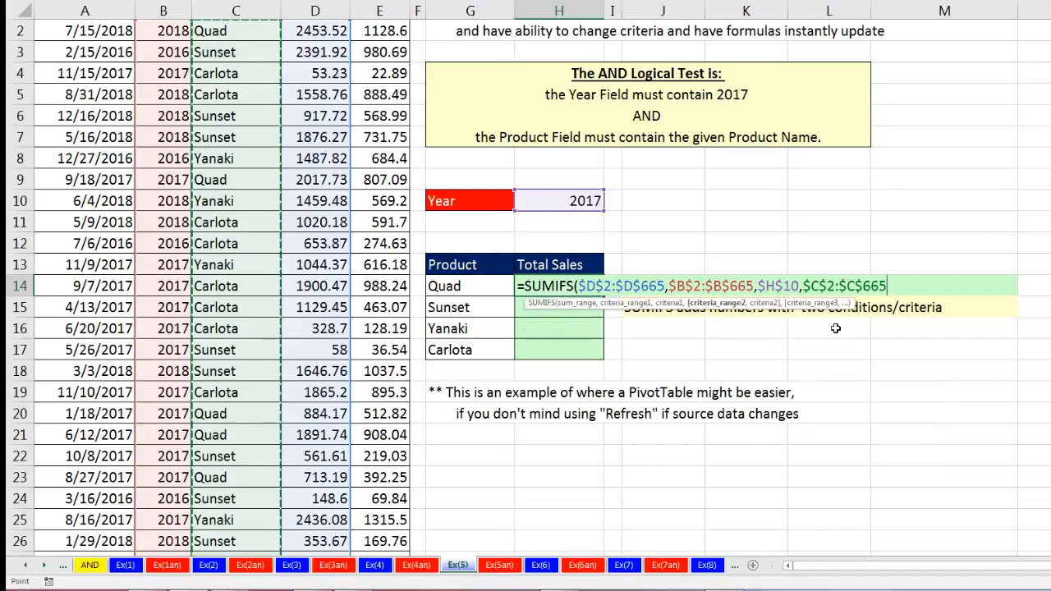
{"action": "type", "text": ","}
{"action": "key", "text": "Left"}
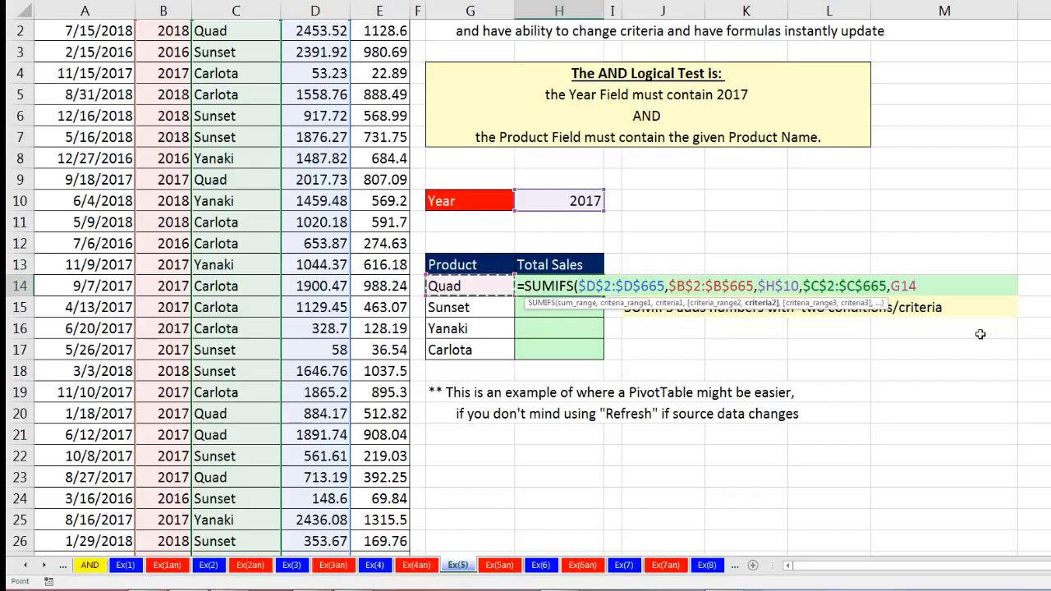
{"action": "type", "text": ")"}
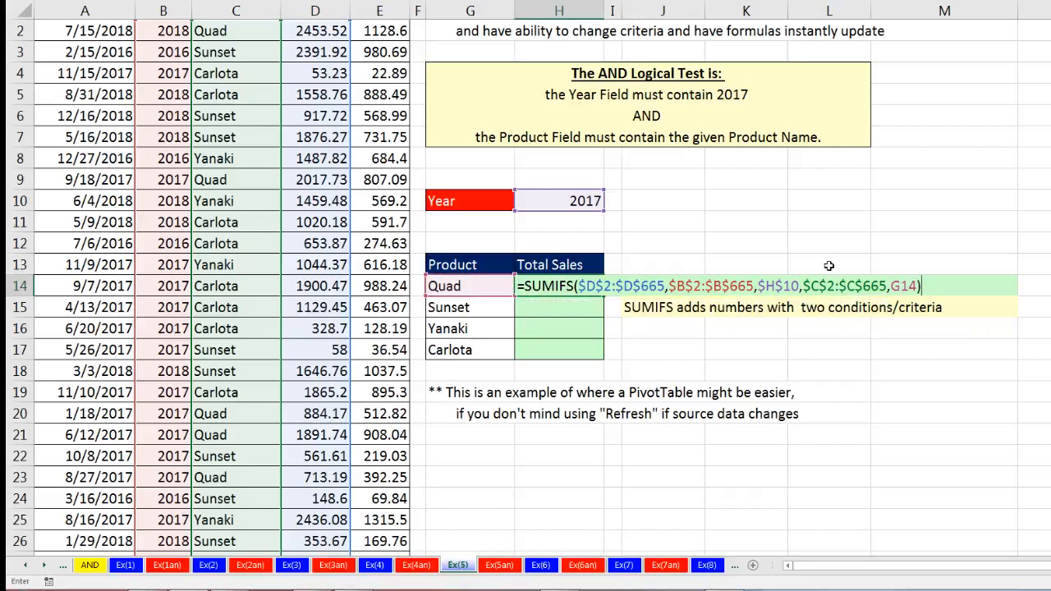
- Enter the SUMIFS formula in H14 and copy it down through H17, checking the cell references in the last row
{"action": "left_click", "coordinate": [774, 287]}
{"action": "left_click", "coordinate": [670, 304]}
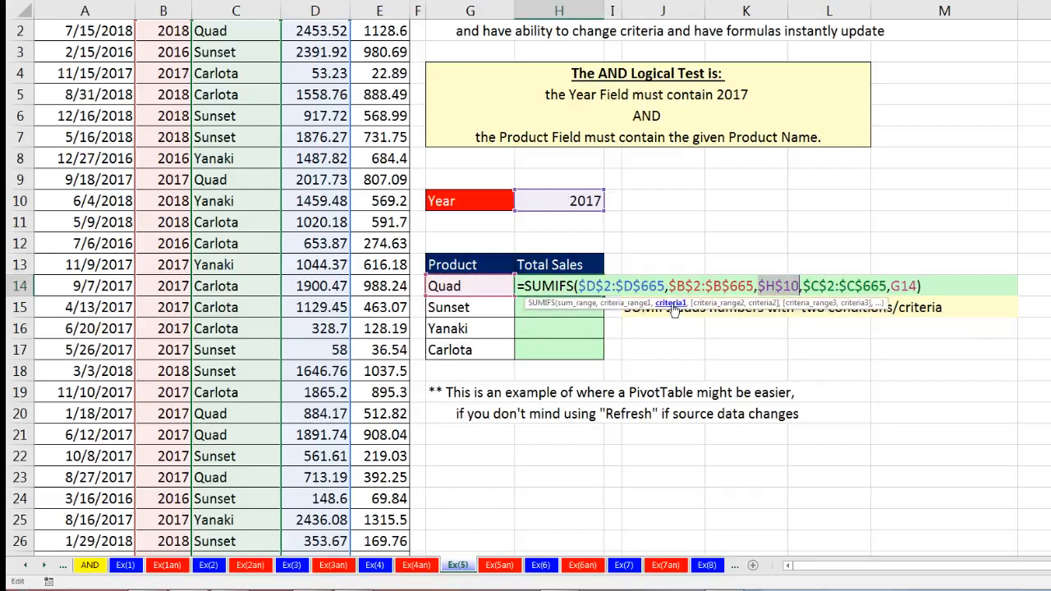
{"action": "left_click", "coordinate": [770, 304]}
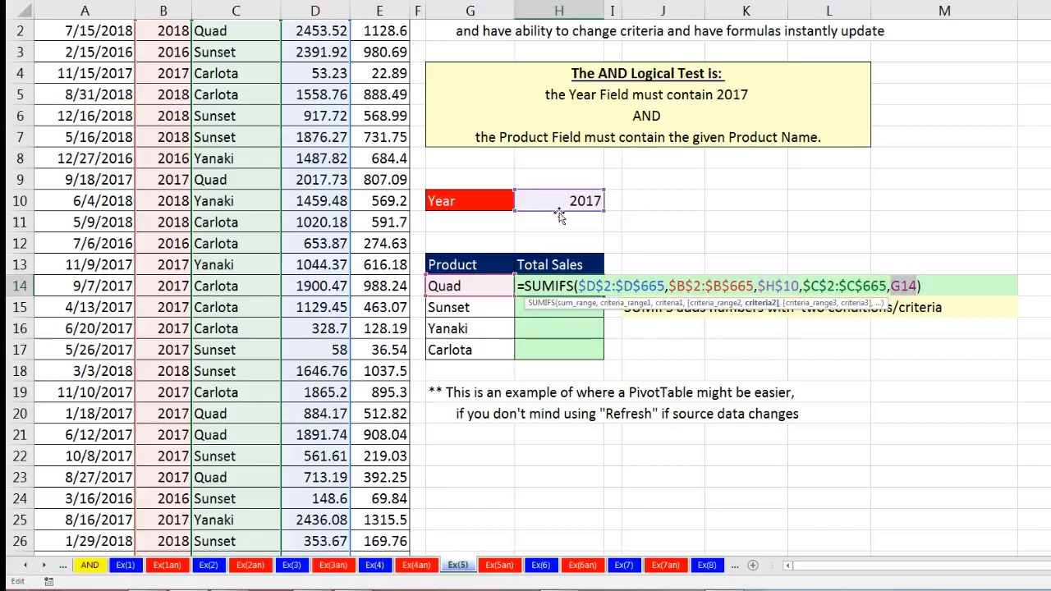
{"action": "key", "text": "ctrl+Return"}
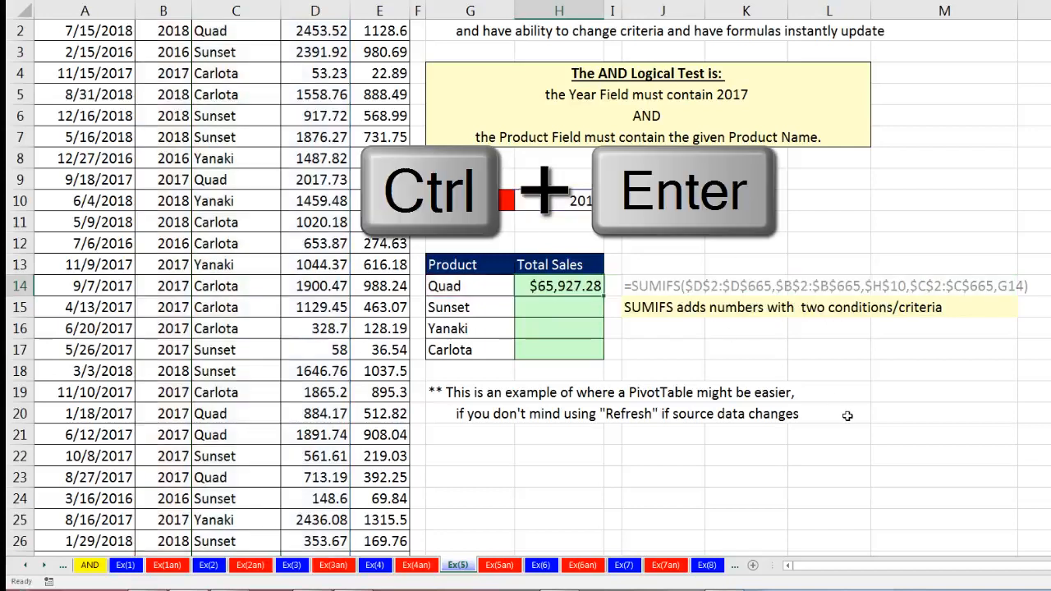
{"action": "left_click_drag", "start_coordinate": [603, 299], "coordinate": [603, 359]}
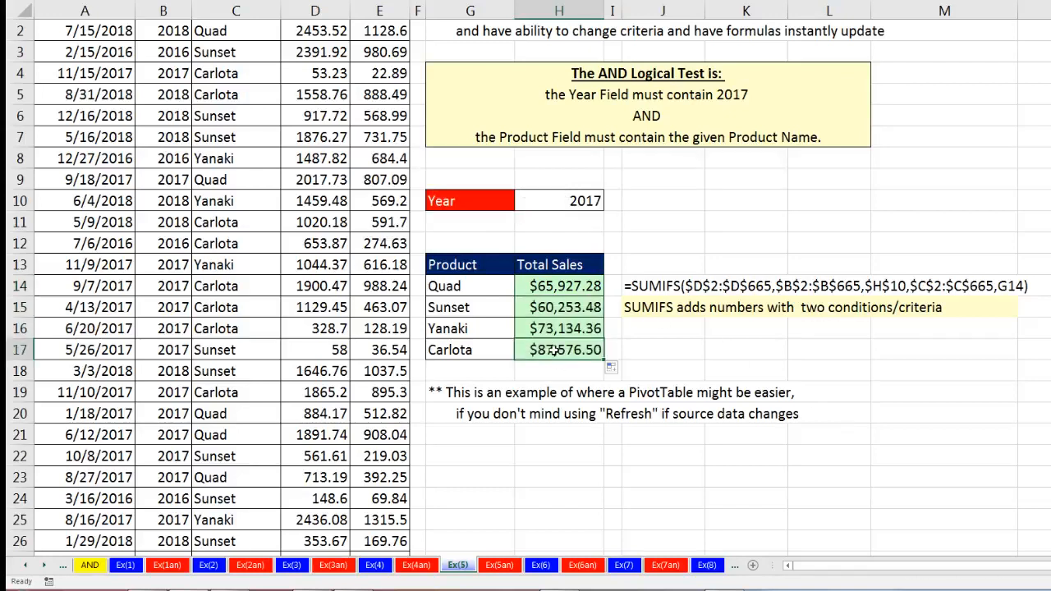
{"action": "key", "text": "F2"}
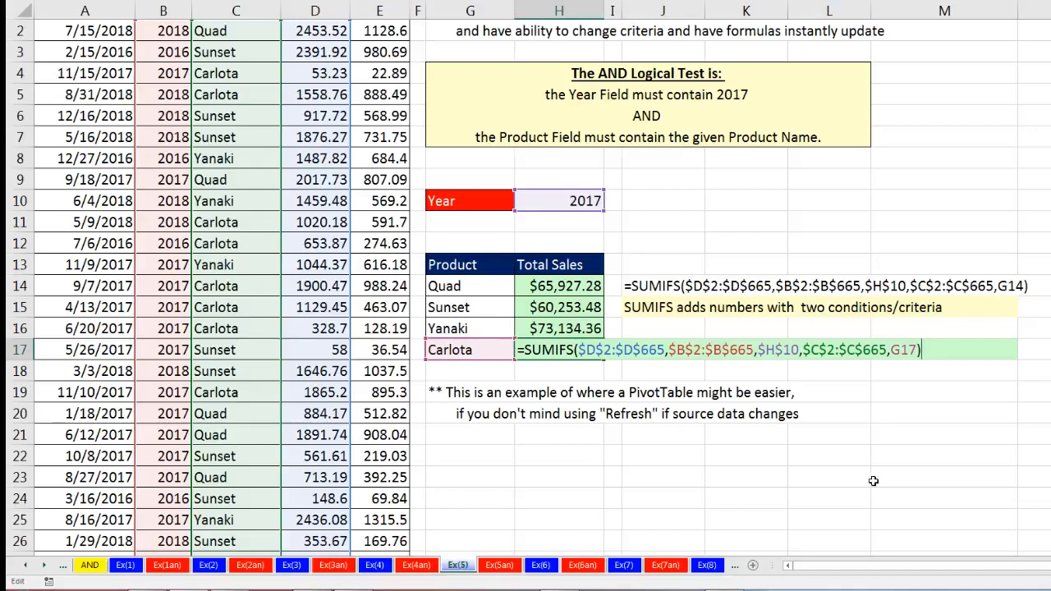
{"action": "key", "text": "Return"}
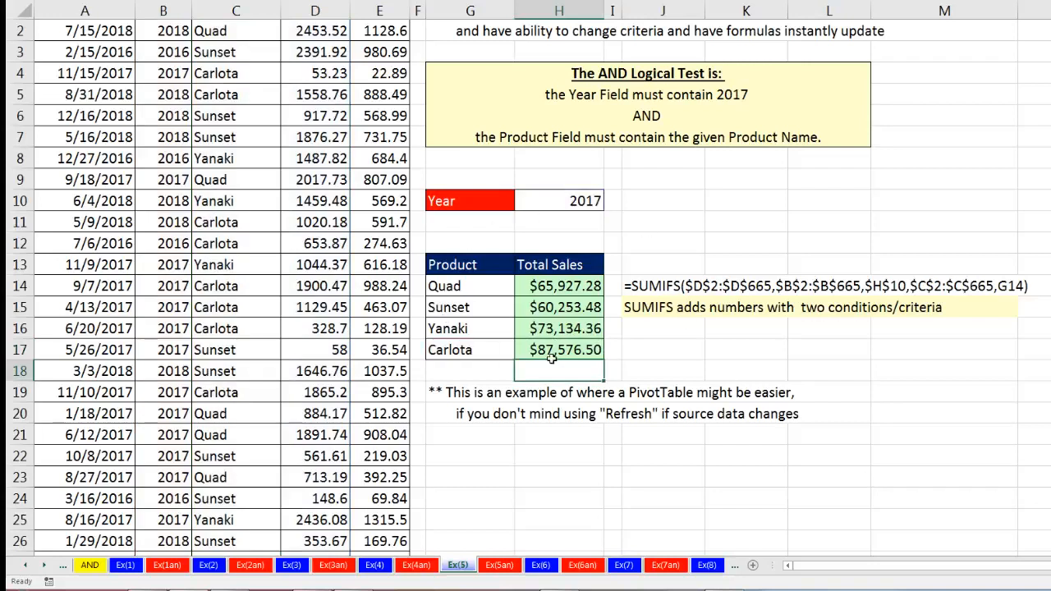
- Change the year in H10 to 2016 to test the product totals, and undo the change
{"action": "scroll", "coordinate": [496, 328], "scroll_direction": "up", "scroll_amount": 1}
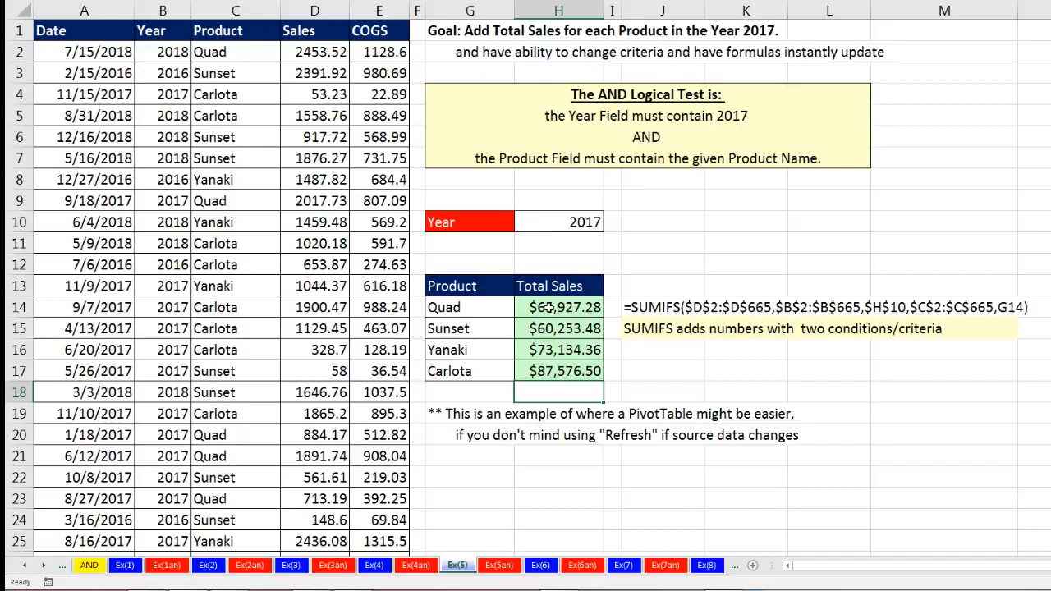
{"action": "left_click", "coordinate": [591, 226]}
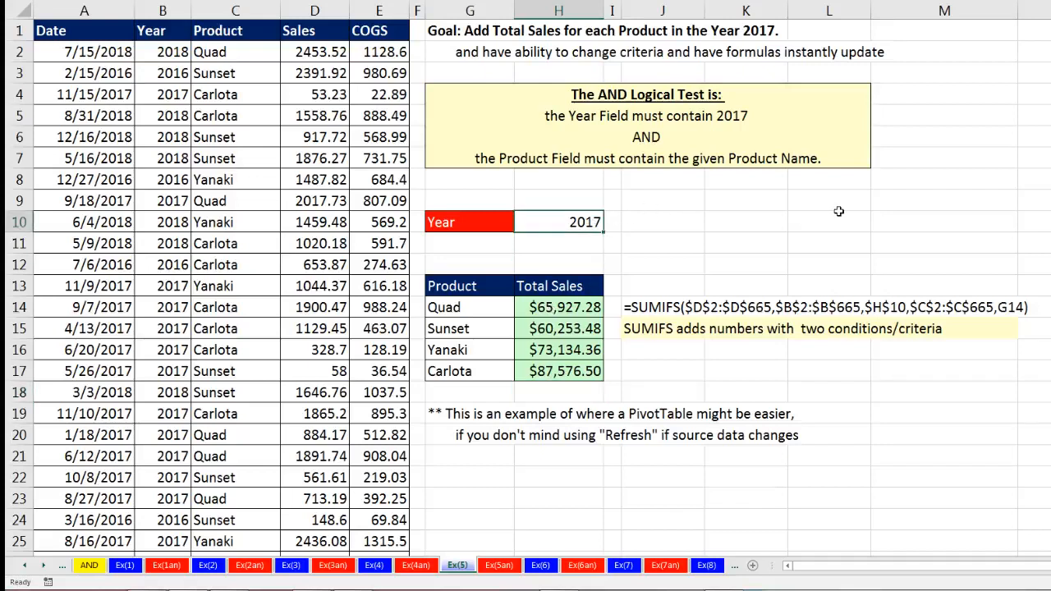
{"action": "type", "text": "2016"}
{"action": "key", "text": "ctrl+Return"}
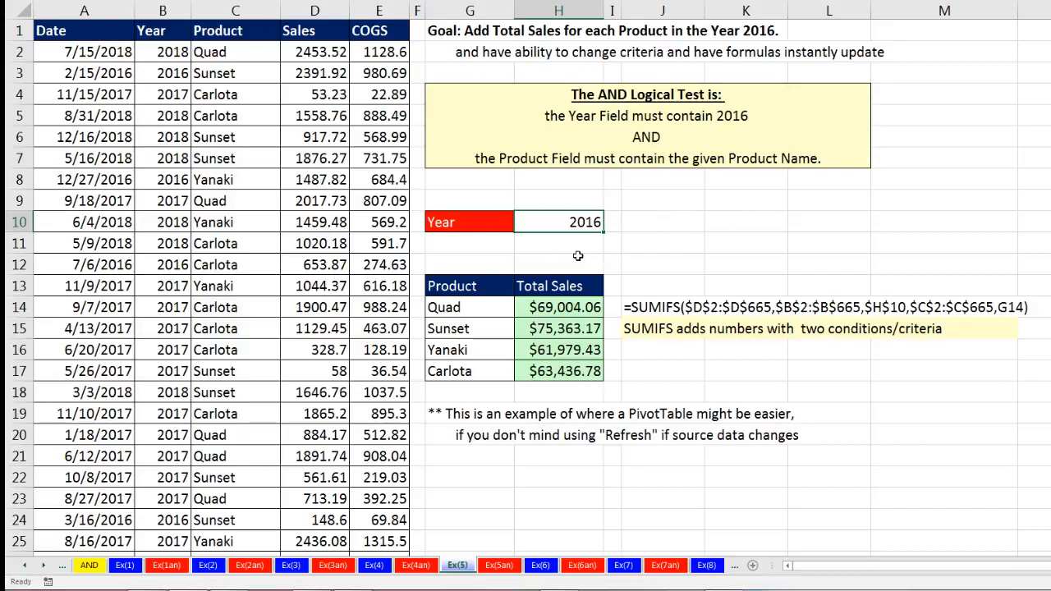
{"action": "key", "text": "ctrl+z"}
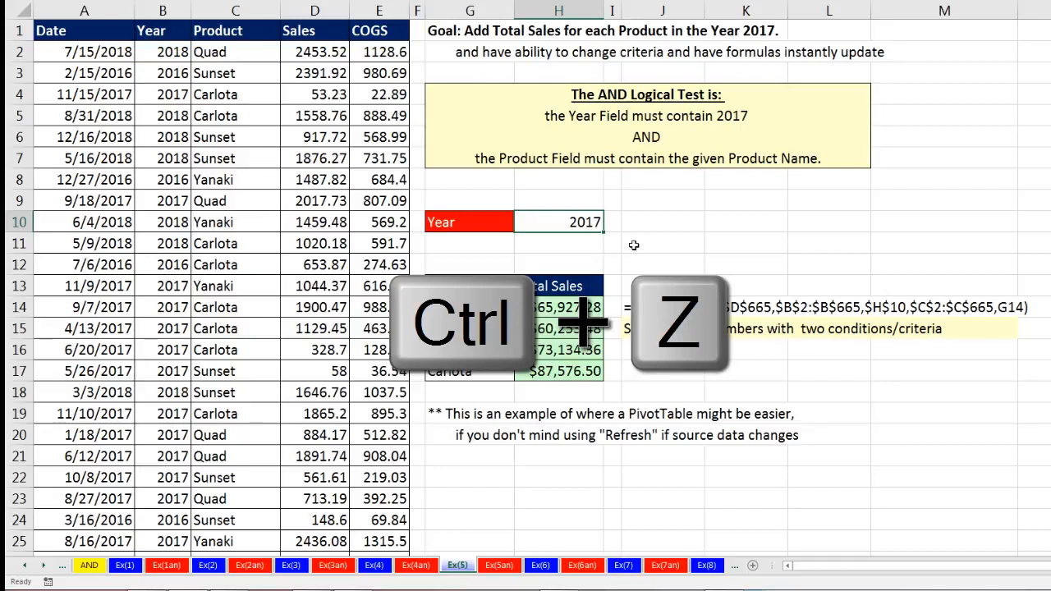
- Switch to the Ex(6) sheet and start a COUNTIFS formula in H18 for the Quad count
{"action": "left_click", "coordinate": [542, 566]}
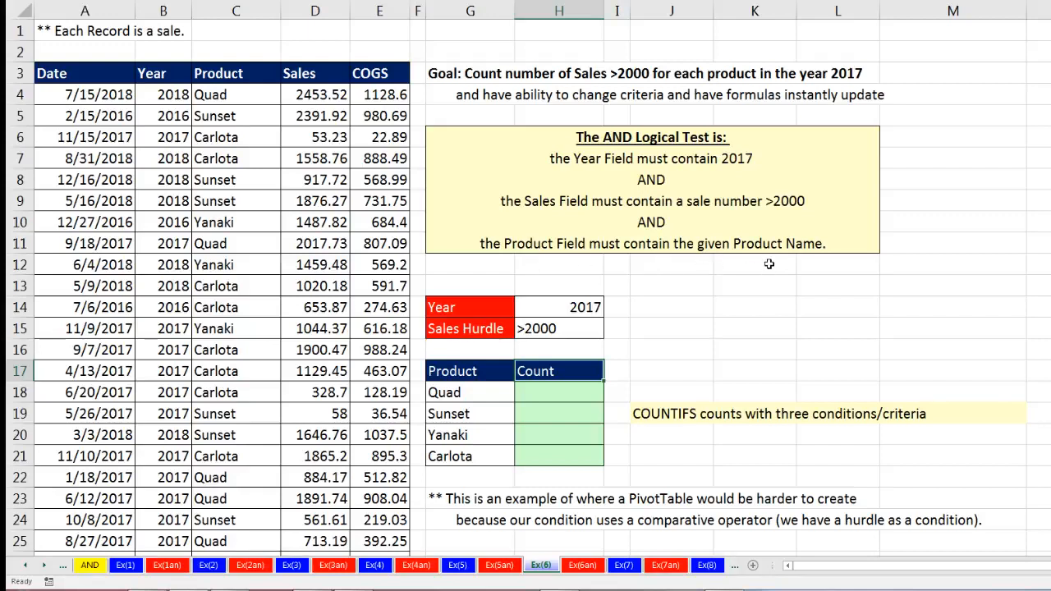
{"action": "left_click", "coordinate": [534, 392]}
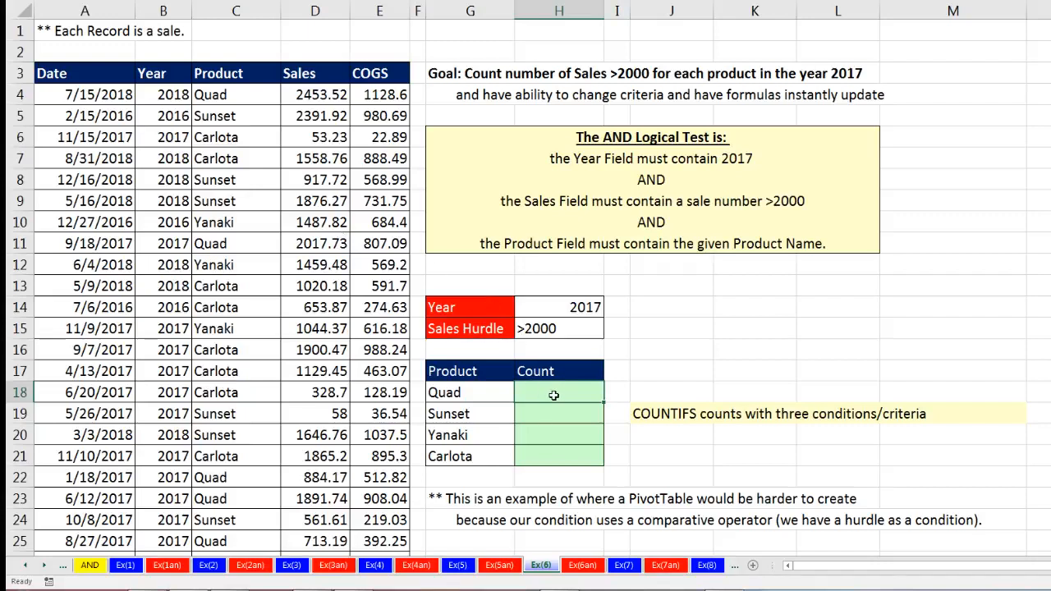
{"action": "type", "text": "countifs"}
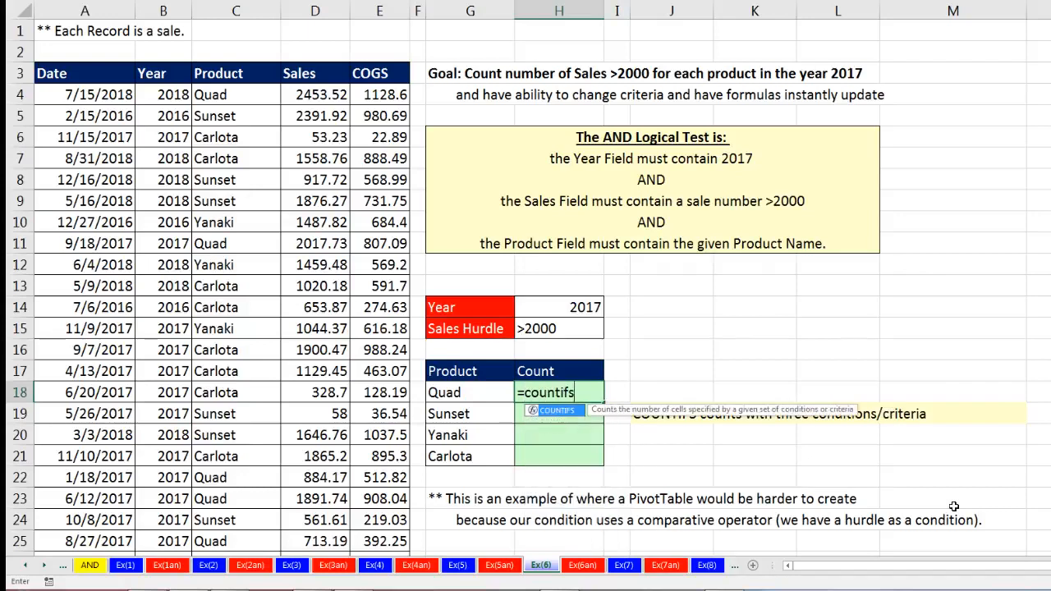
{"action": "key", "text": "Tab"}
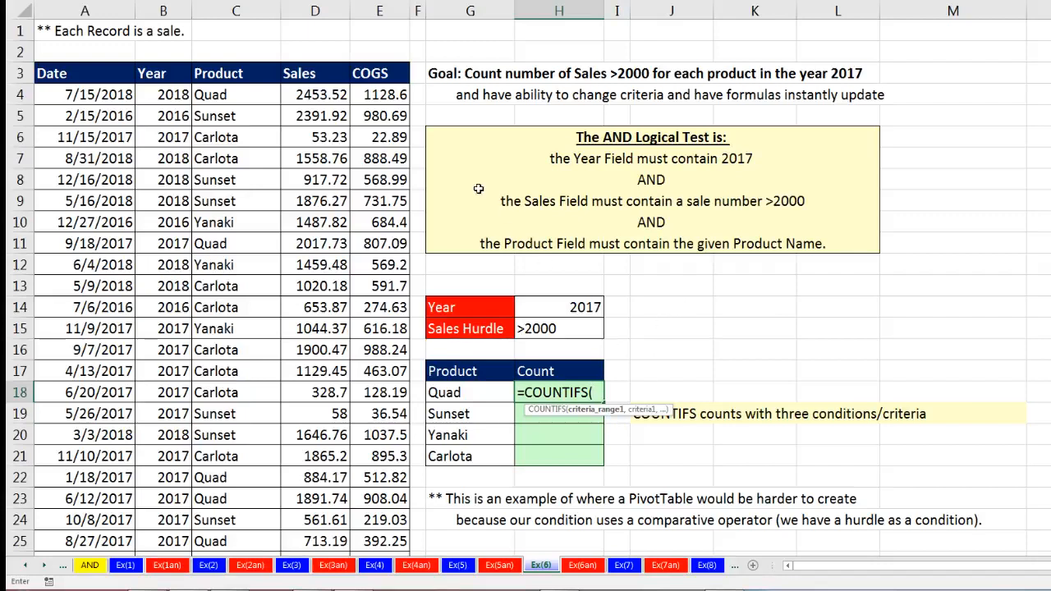
- Add the Sales values as the locked first criteria range $D$4:$D$667, with the locked sales hurdle cell $H$15 as its criterion
{"action": "left_click", "coordinate": [308, 96]}
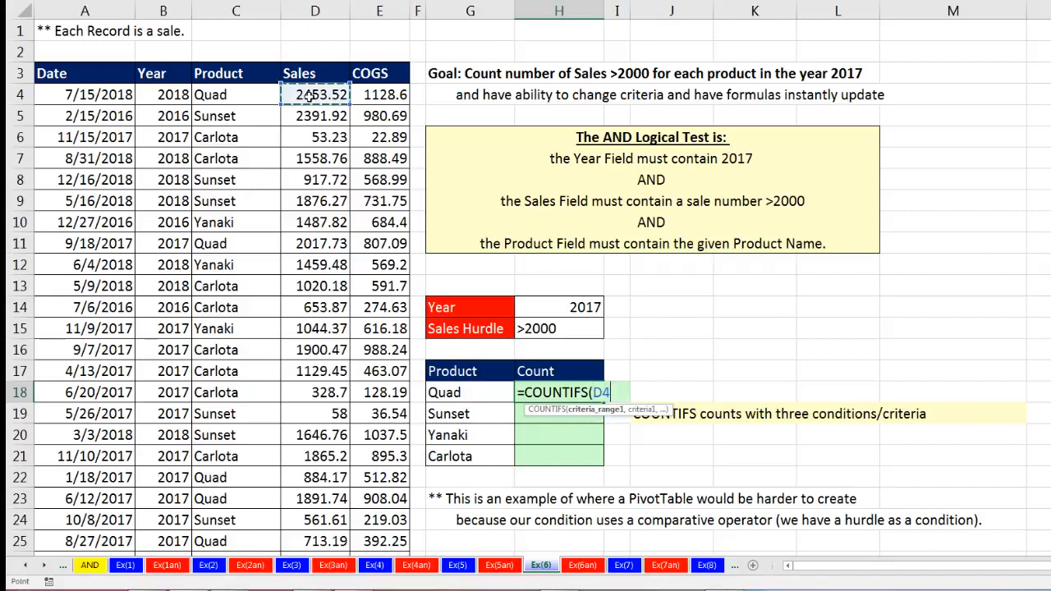
{"action": "key", "text": "ctrl+shift+Down"}
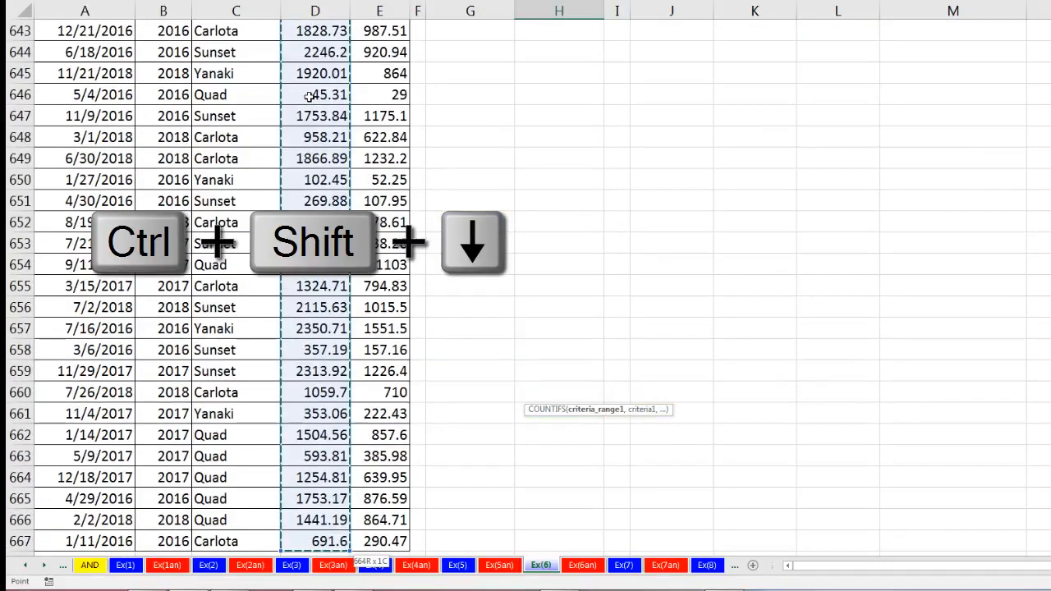
{"action": "key", "text": "F4"}
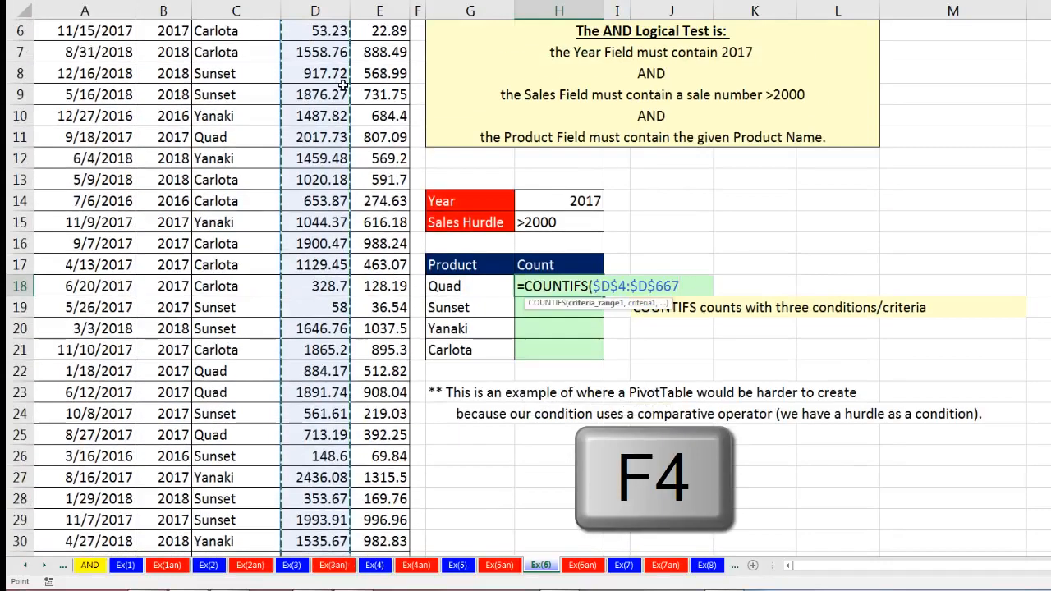
{"action": "type", "text": ","}
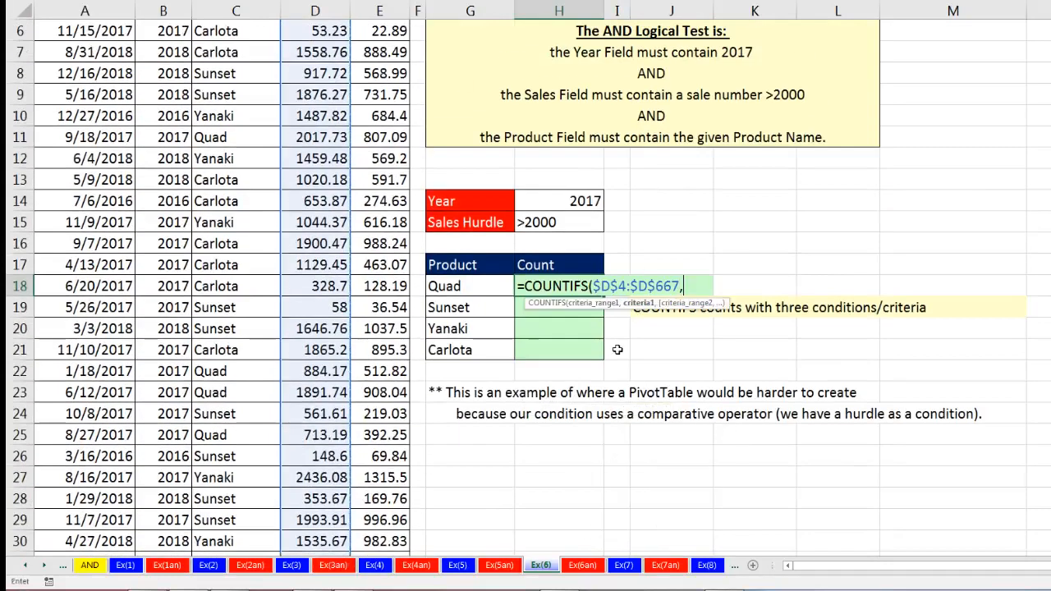
{"action": "left_click", "coordinate": [566, 223]}
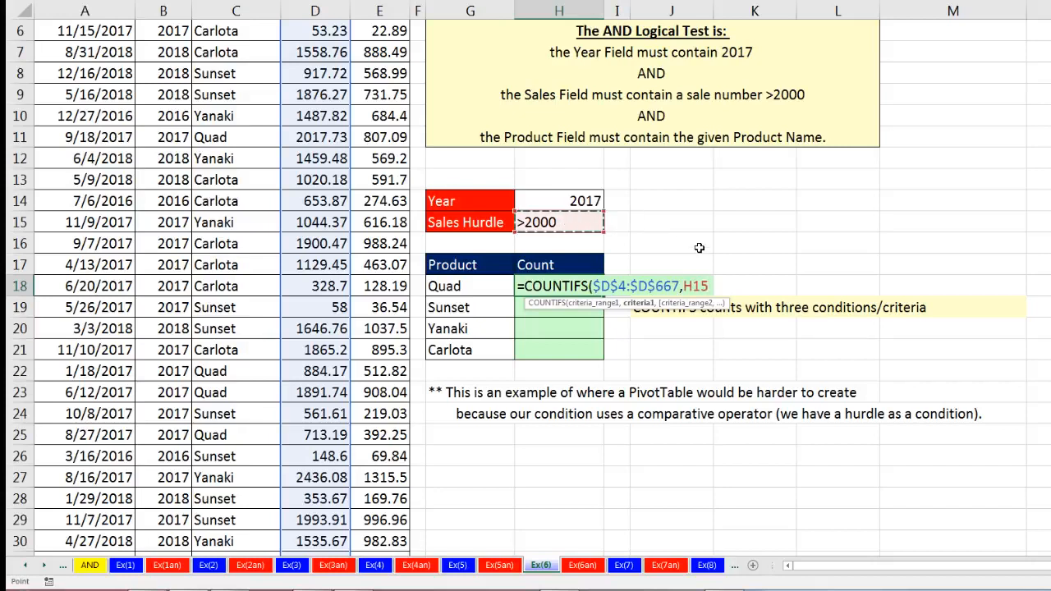
{"action": "key", "text": "F4"}
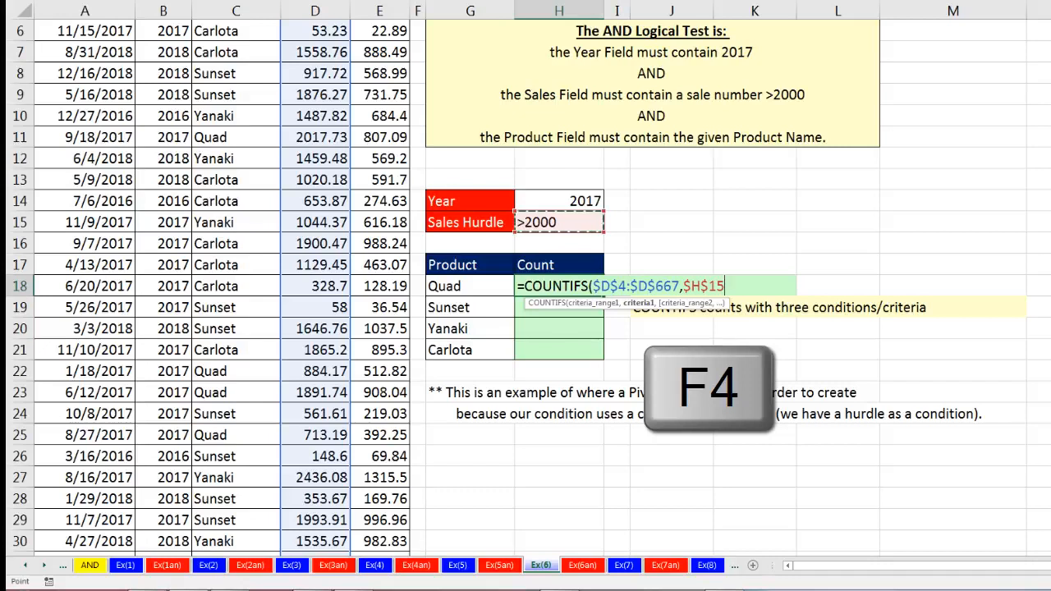
{"action": "type", "text": ","}
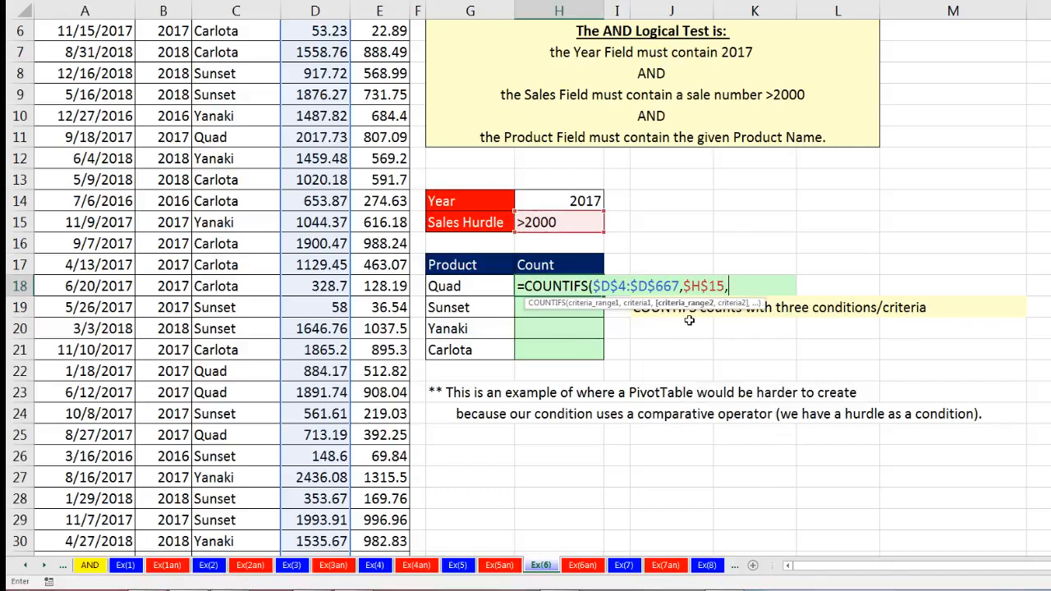
- Add the Year values as the locked second criteria range $B$4:$B$667, with the locked year cell $H$14 as its criterion
{"action": "scroll", "coordinate": [681, 319], "scroll_direction": "up", "scroll_amount": 3}
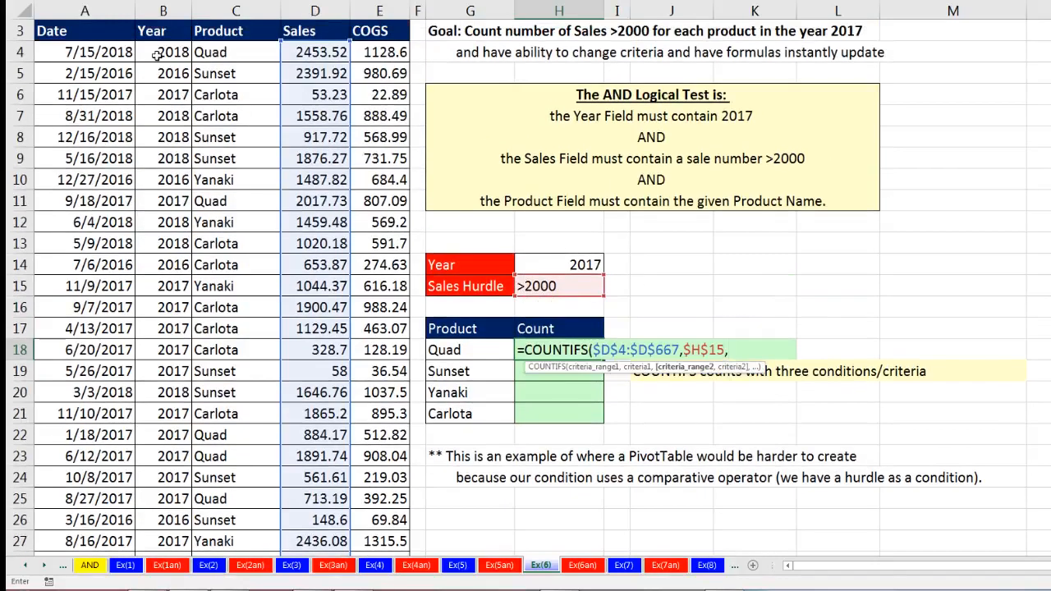
{"action": "left_click", "coordinate": [156, 53]}
{"action": "key", "text": "ctrl+shift+Down"}
{"action": "key", "text": "F4"}
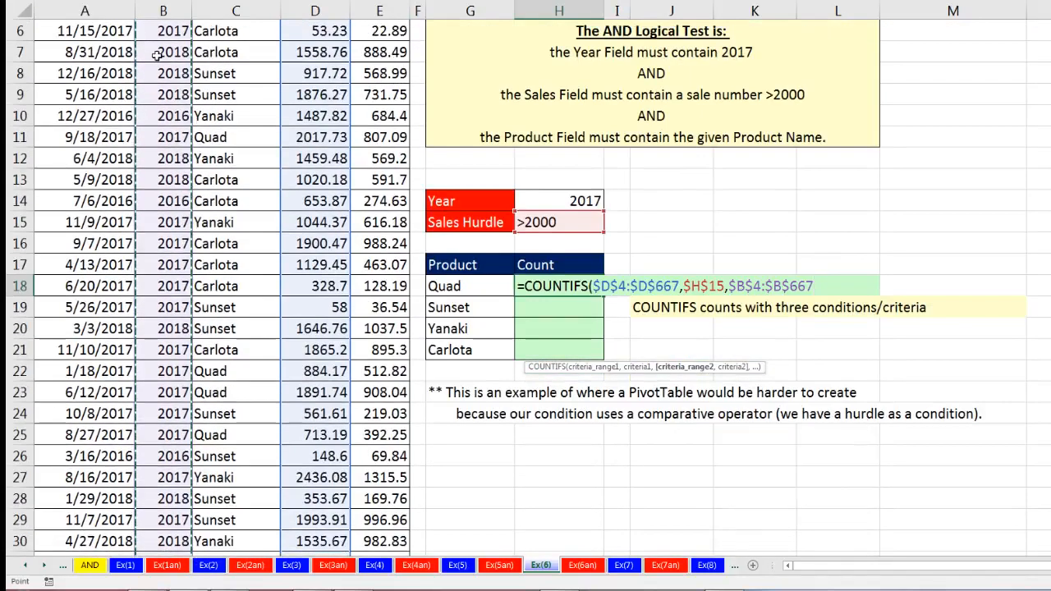
{"action": "type", "text": ","}
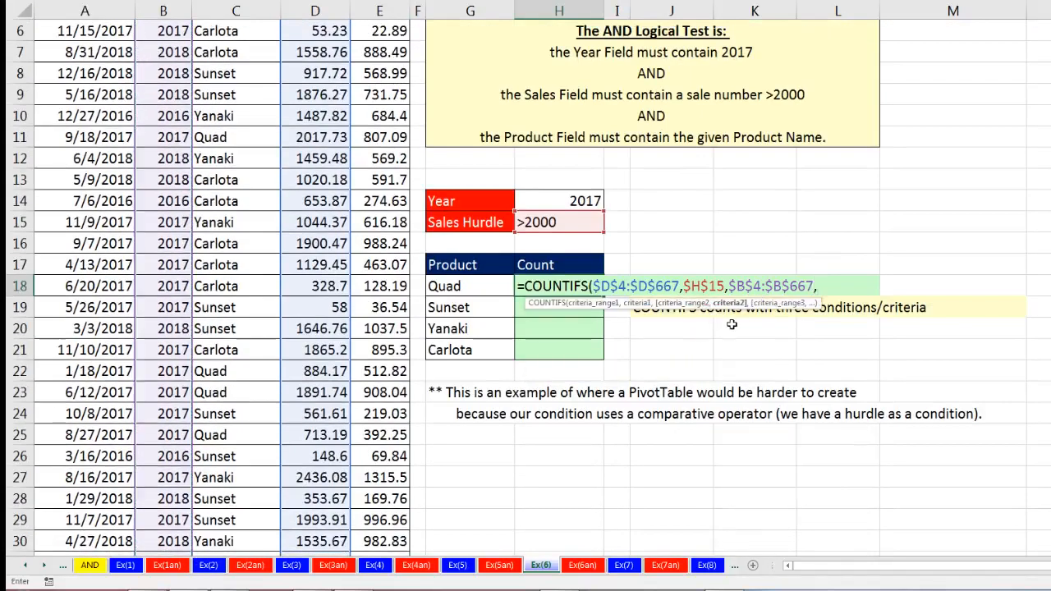
{"action": "left_click", "coordinate": [552, 202]}
{"action": "key", "text": "F4"}
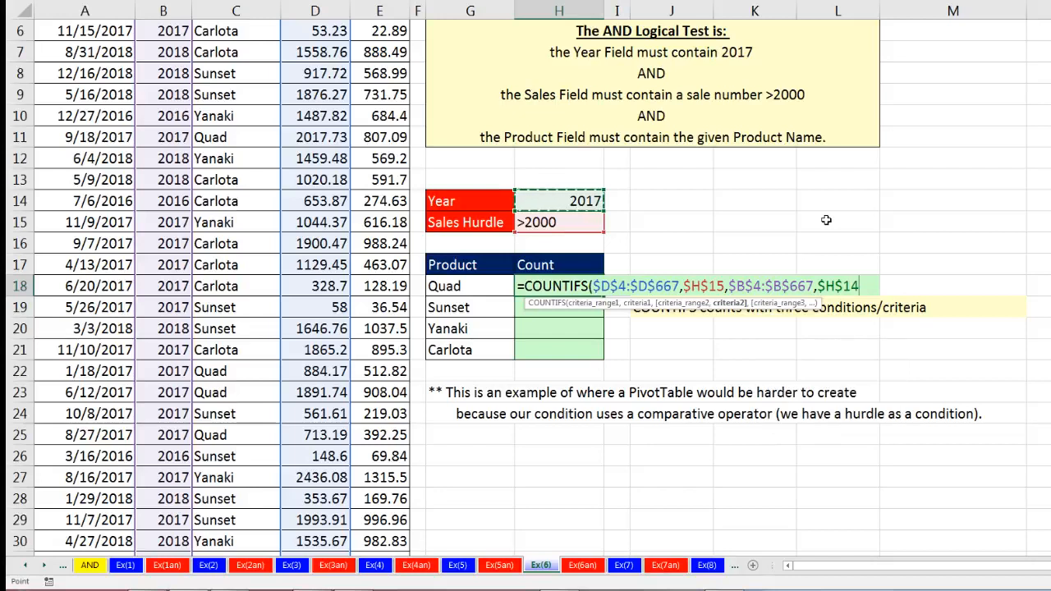
{"action": "type", "text": ","}
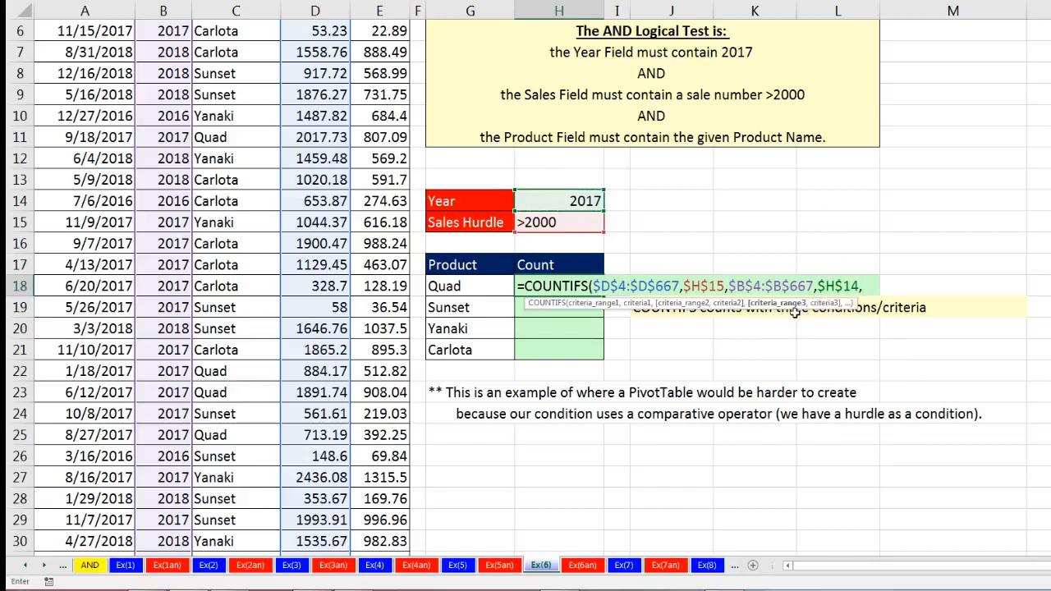
- Add the Product values as the locked third criteria range $C$4:$C$667 with the relative cell G18 as criterion, and close the COUNTIFS formula
{"action": "scroll", "coordinate": [574, 246], "scroll_direction": "up", "scroll_amount": 2}
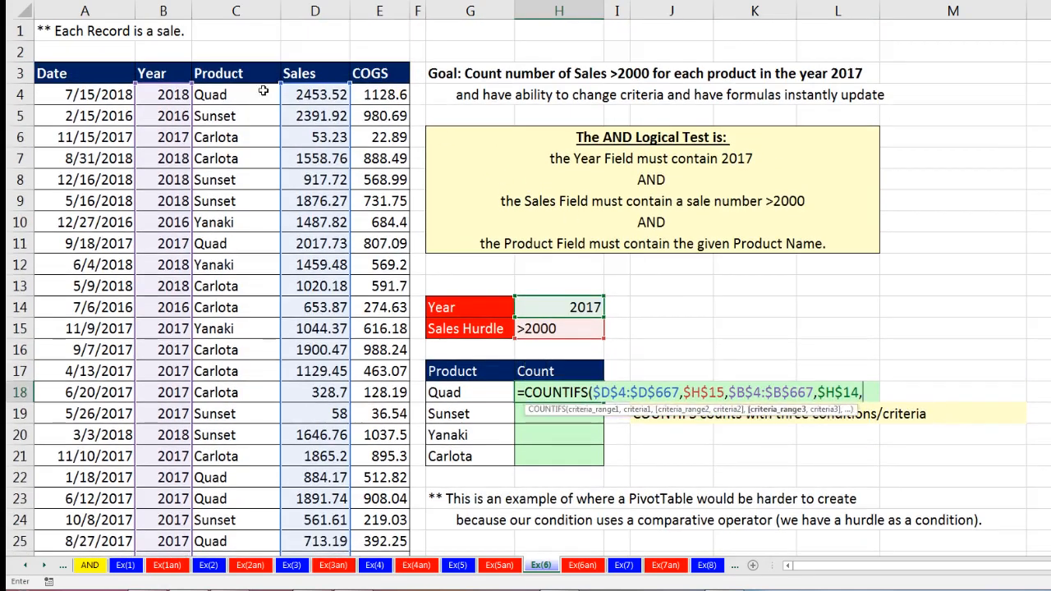
{"action": "left_click", "coordinate": [228, 95]}
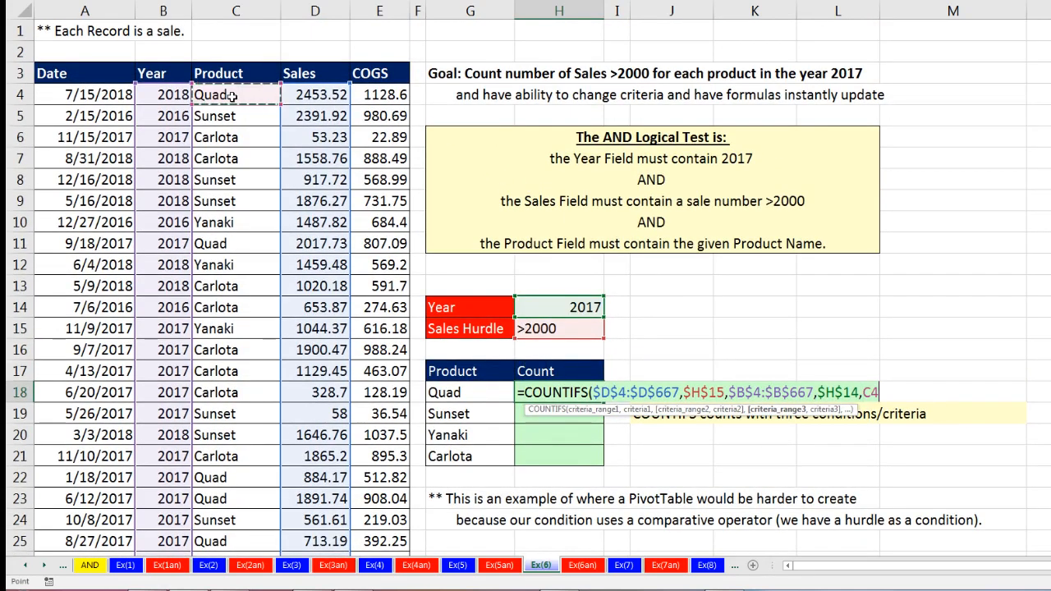
{"action": "key", "text": "ctrl+shift+Down"}
{"action": "key", "text": "F4"}
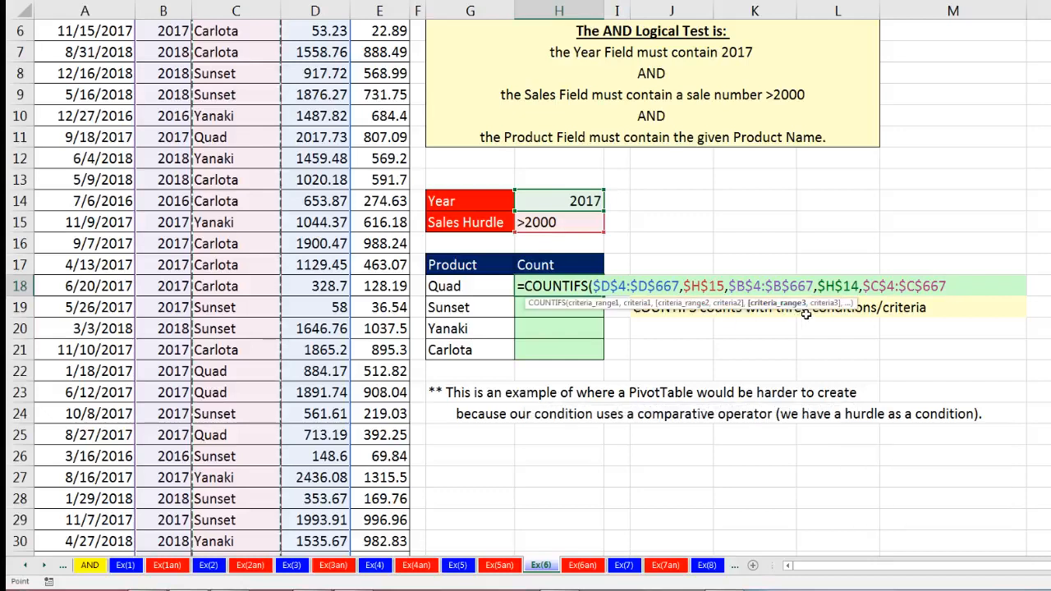
{"action": "type", "text": ","}
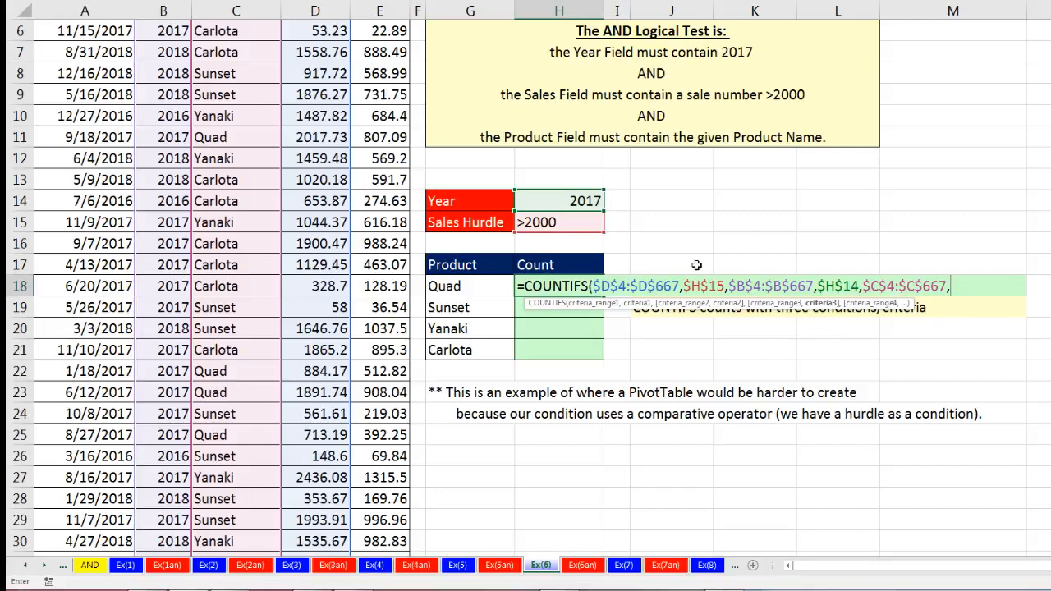
{"action": "key", "text": "Left"}
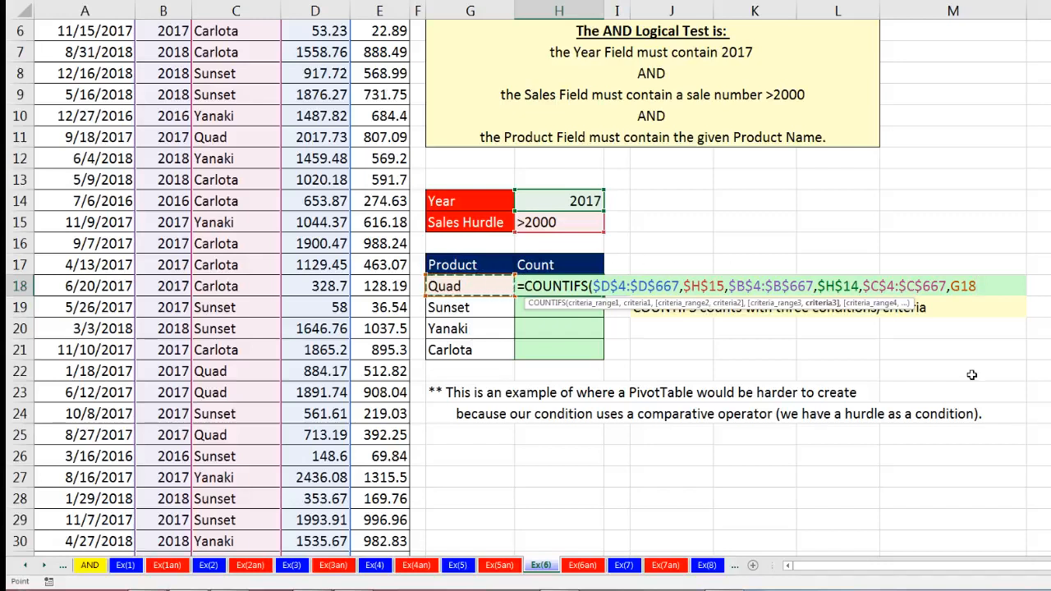
{"action": "type", "text": ")"}
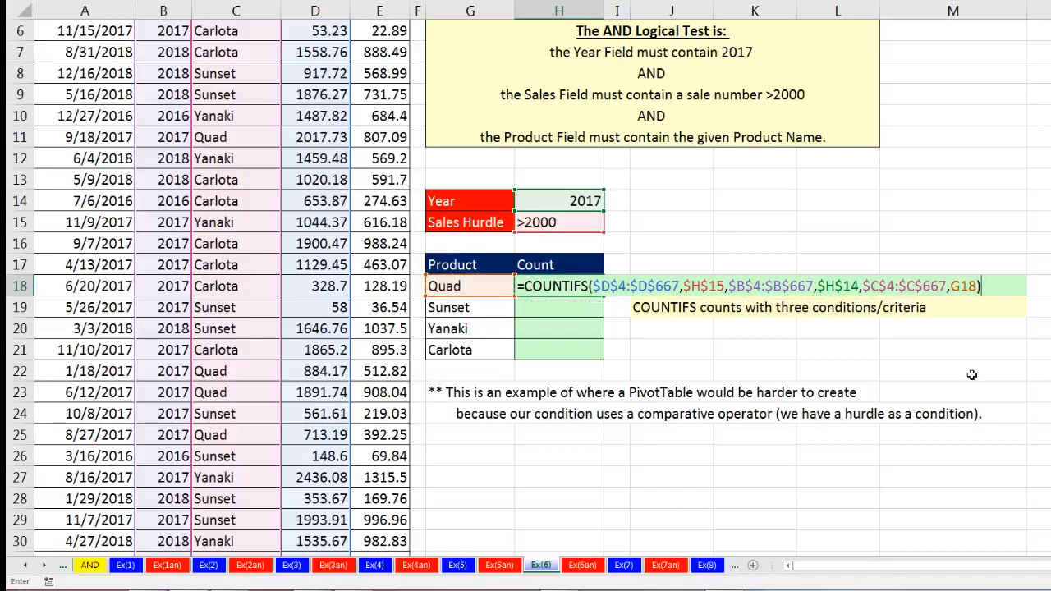
- Check each criteria range and criterion of the COUNTIFS formula in H18, one argument after another
{"action": "left_click", "coordinate": [630, 286]}
{"action": "double_click", "coordinate": [631, 285]}
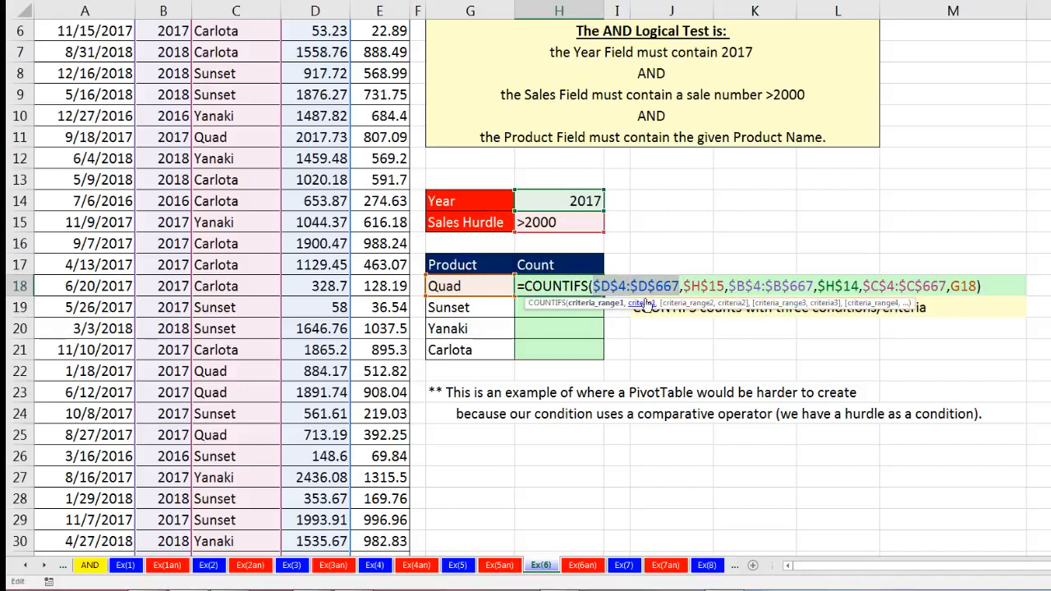
{"action": "left_click", "coordinate": [645, 303]}
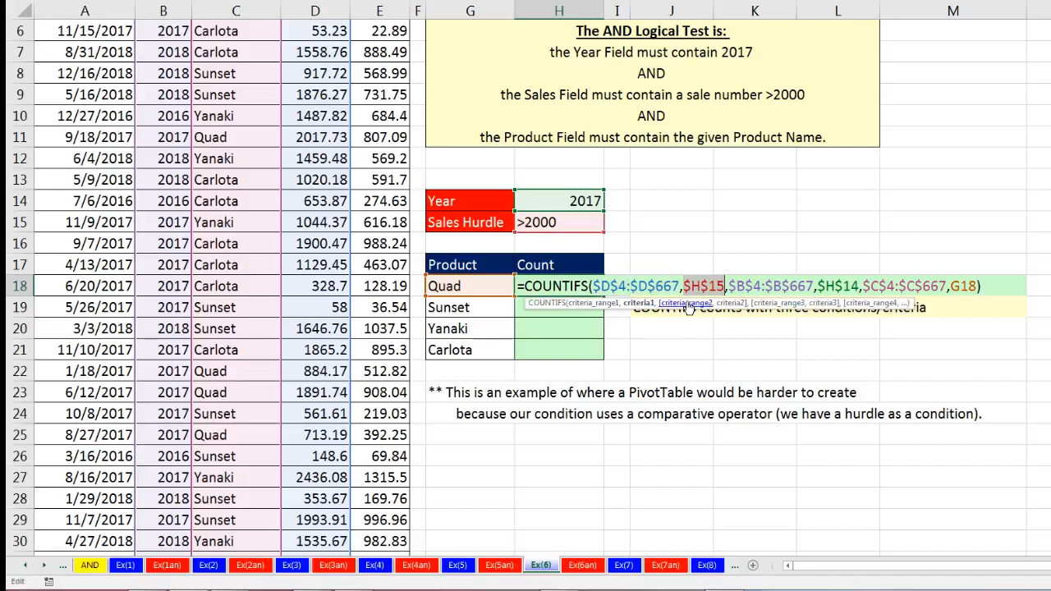
{"action": "left_click", "coordinate": [688, 304]}
{"action": "left_click", "coordinate": [730, 303]}
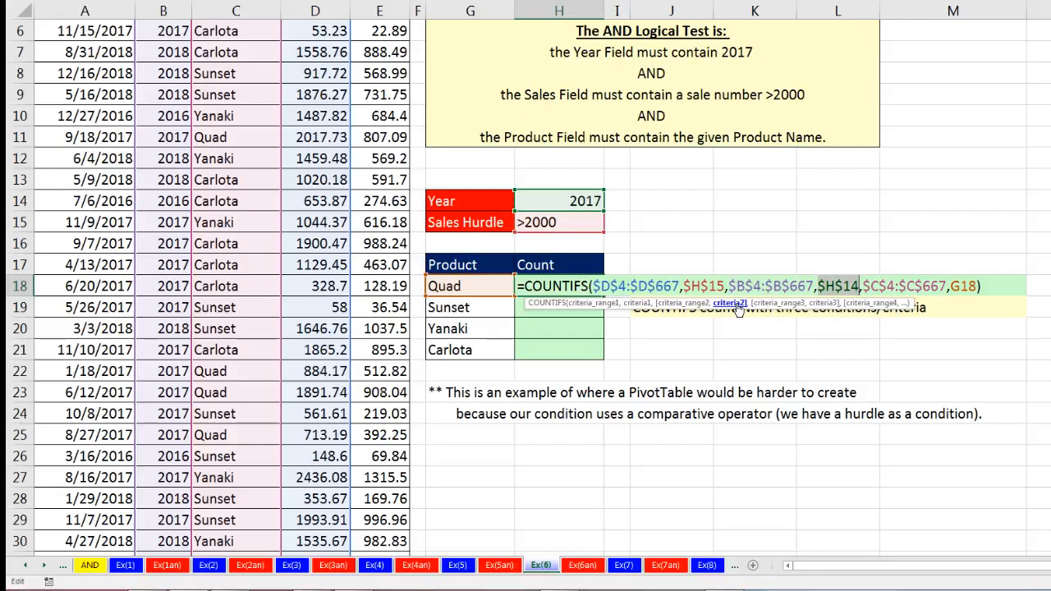
{"action": "left_click", "coordinate": [776, 303]}
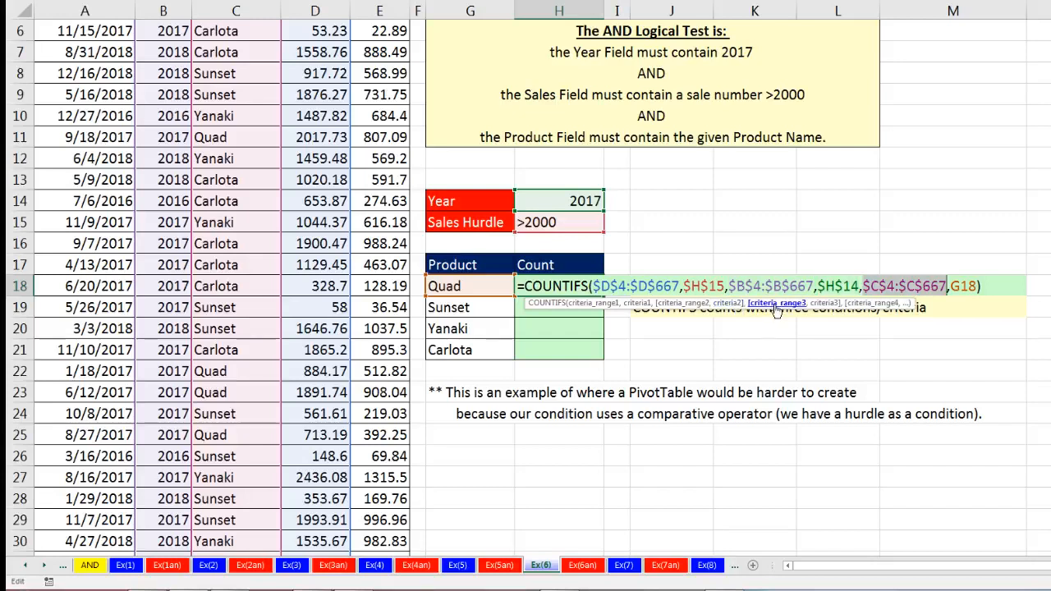
{"action": "left_click", "coordinate": [819, 303]}
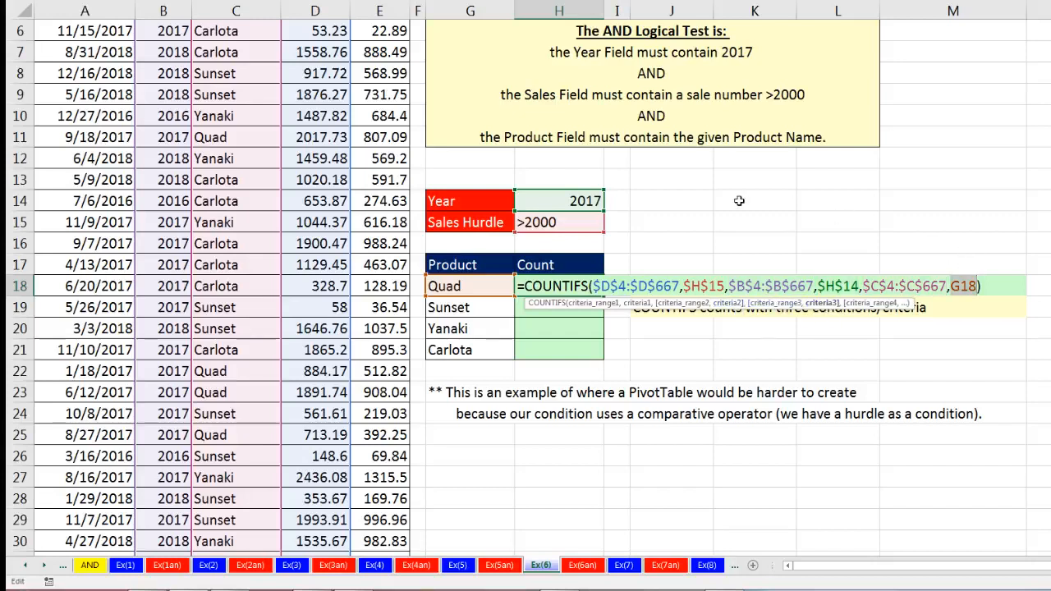
- Enter the COUNTIFS formula in H18, copy it down to H21, and check the cell references in the last copy
{"action": "key", "text": "ctrl+Return"}
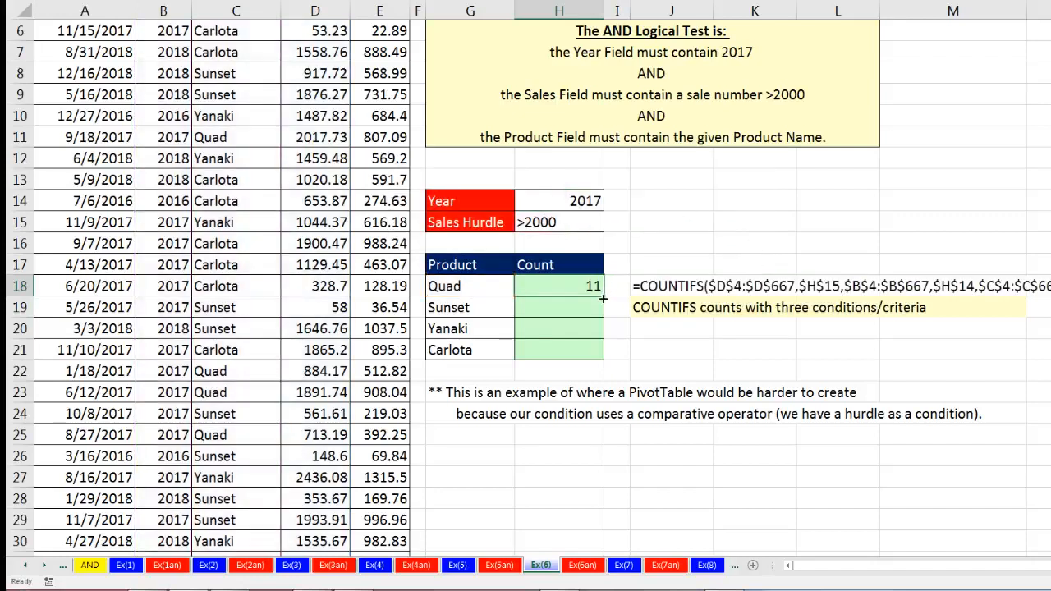
{"action": "left_click_drag", "start_coordinate": [602, 299], "coordinate": [603, 359]}
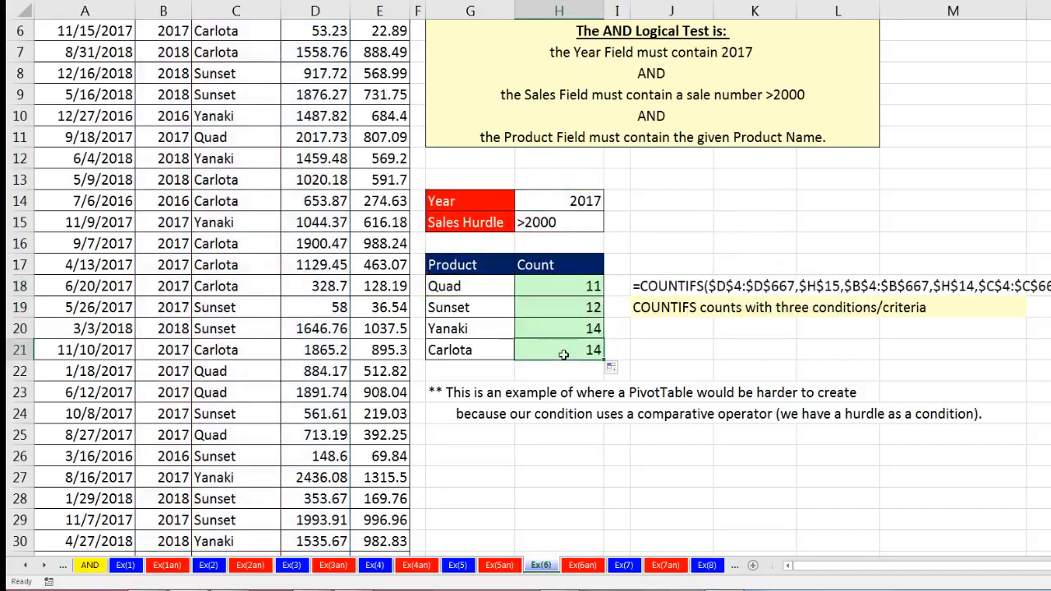
{"action": "key", "text": "F2"}
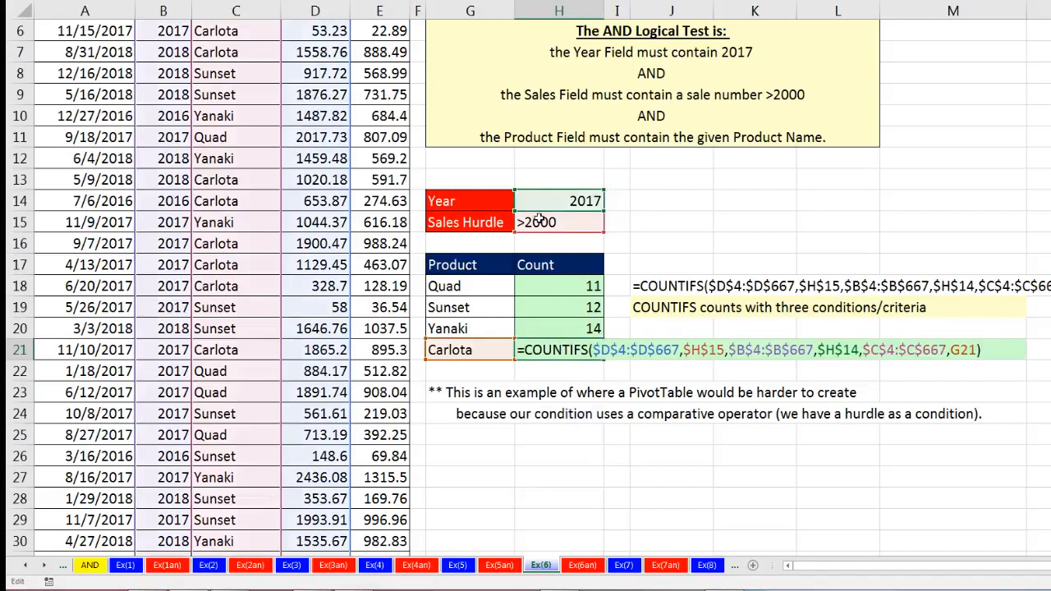
{"action": "key", "text": "Escape"}
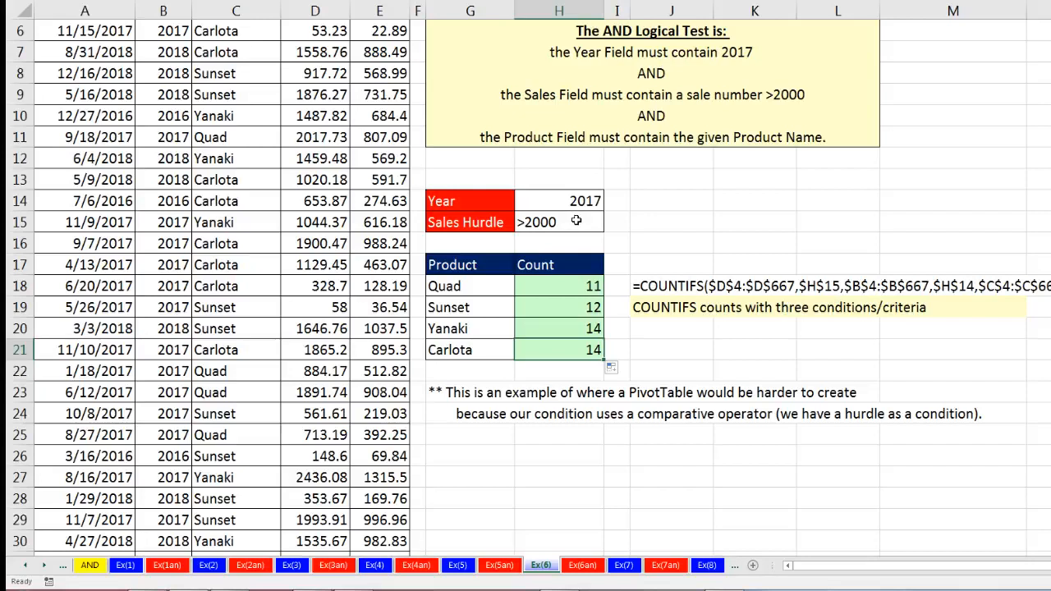
- Change the sales hurdle in H15 to >2200 to test the product counts
{"action": "left_click", "coordinate": [539, 222]}
{"action": "left_click_drag", "start_coordinate": [535, 222], "coordinate": [541, 226]}
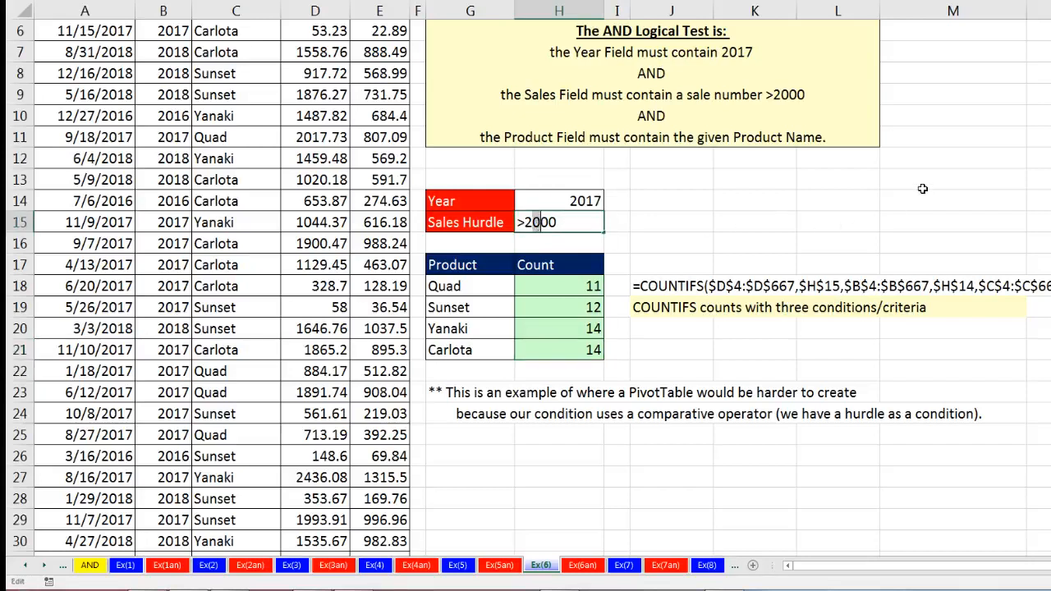
{"action": "type", "text": "2"}
{"action": "key", "text": "ctrl+Return"}
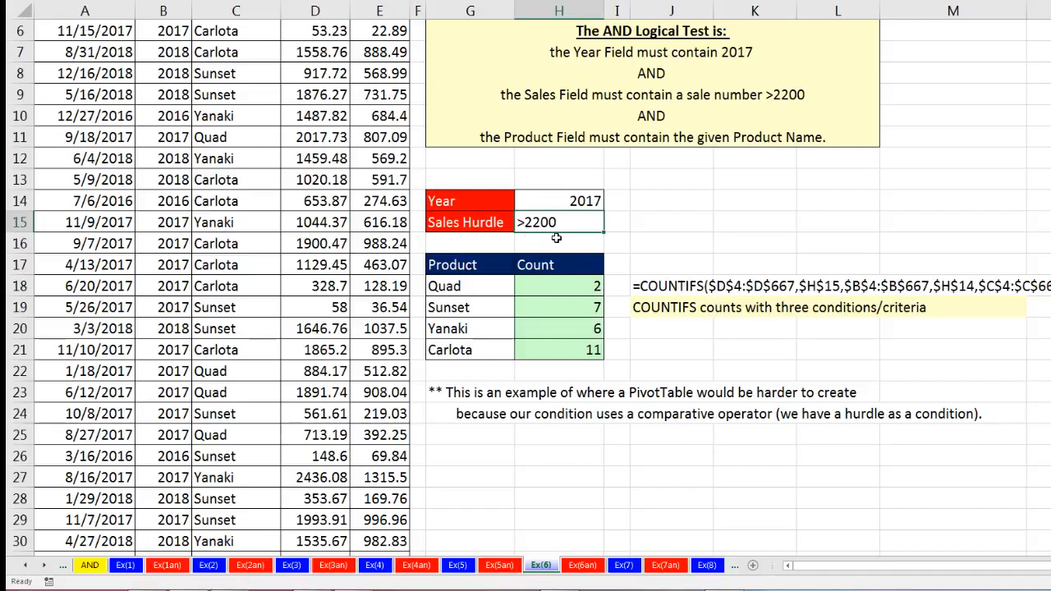
- Set the year in H14 to 2016 and review the COUNTIFS formula in H18 without altering it
{"action": "double_click", "coordinate": [596, 198]}
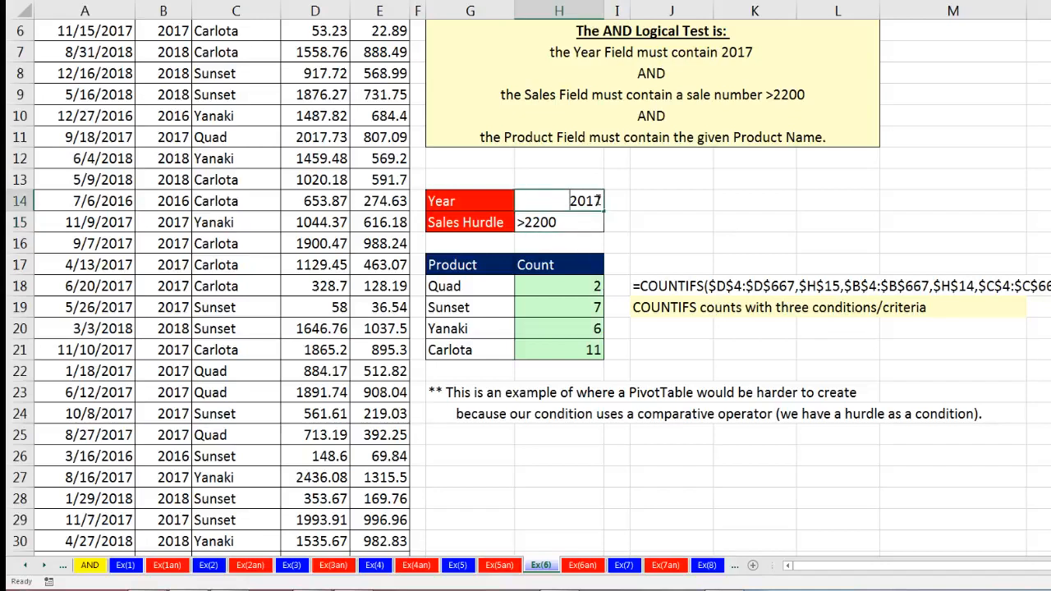
{"action": "key", "text": "BackSpace"}
{"action": "type", "text": "6"}
{"action": "key", "text": "Return"}
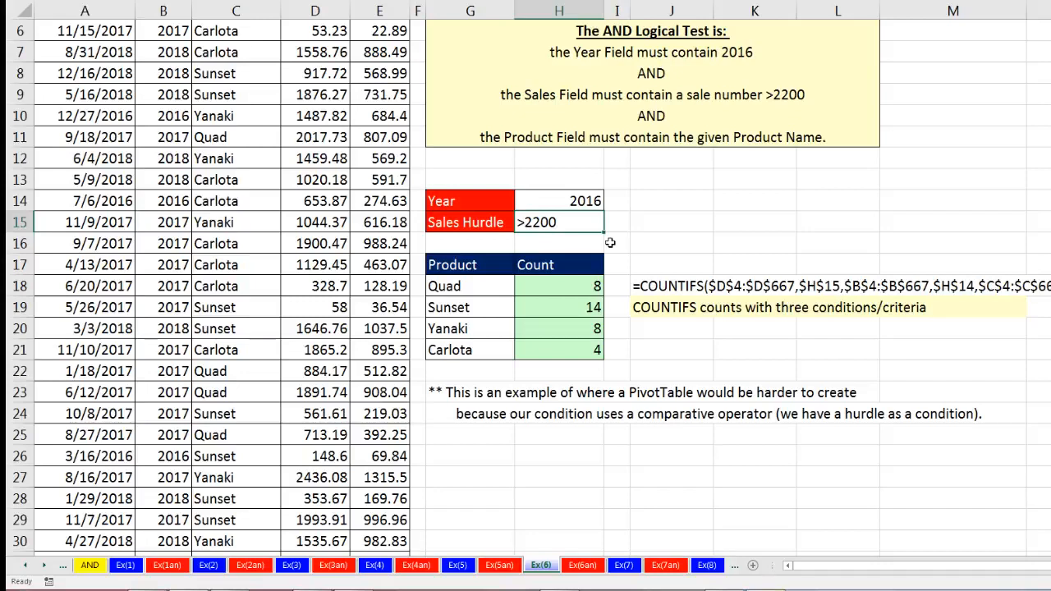
{"action": "double_click", "coordinate": [589, 286]}
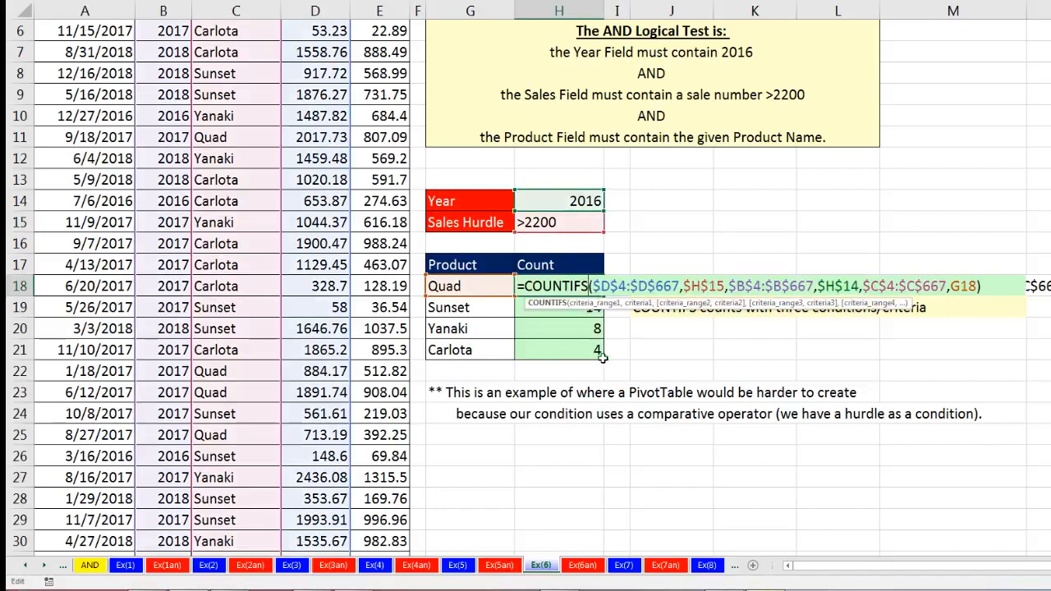
{"action": "key", "text": "Escape"}
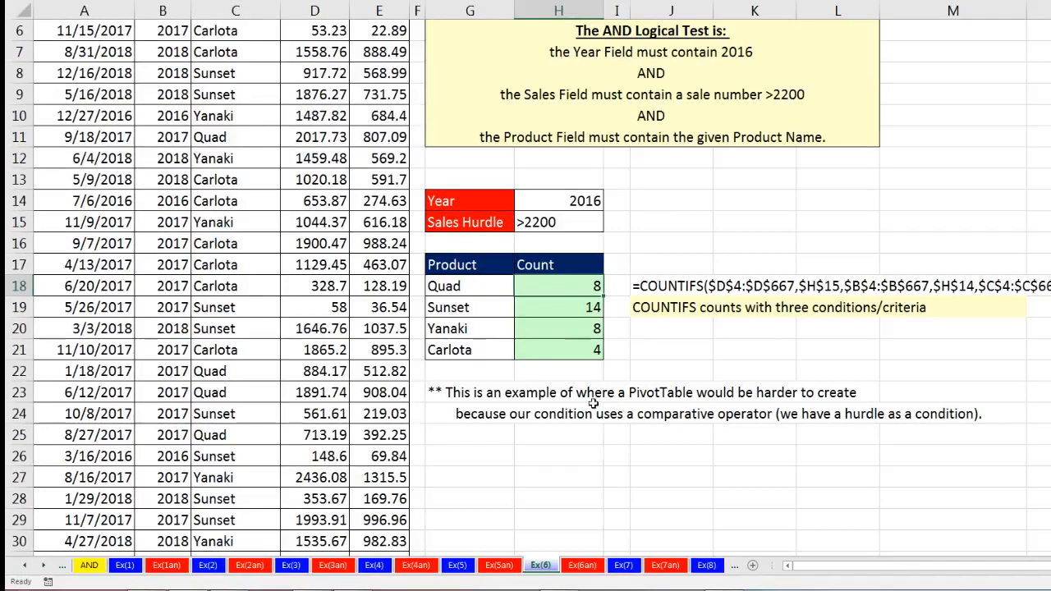
- Switch to the Ex(7) sheet and highlight the 11/13/2017 records and the 11/14/2017 records of the sales table
{"action": "left_click", "coordinate": [623, 565]}
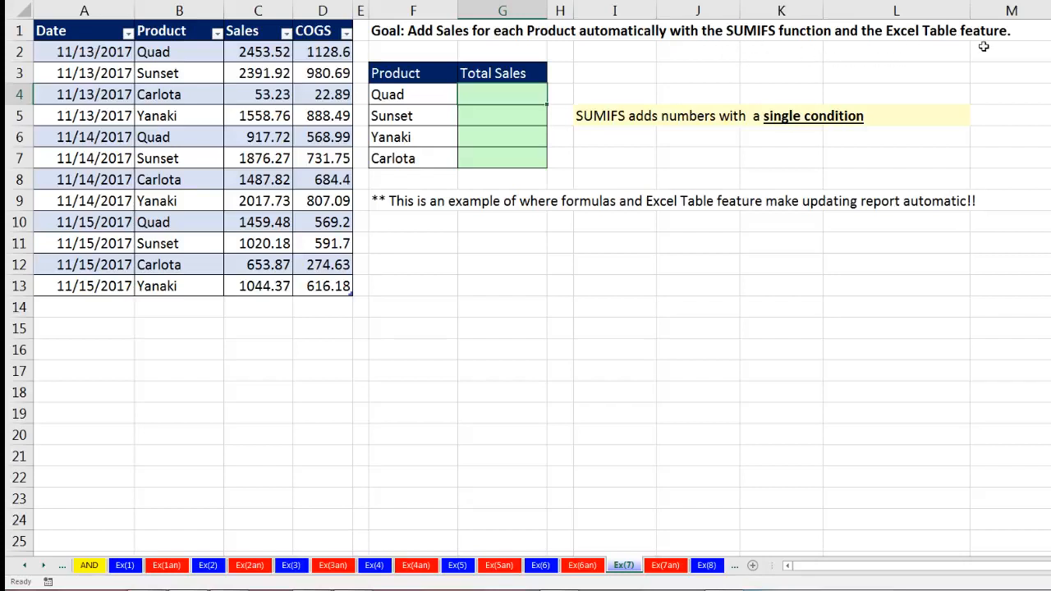
{"action": "left_click_drag", "start_coordinate": [72, 51], "coordinate": [314, 116]}
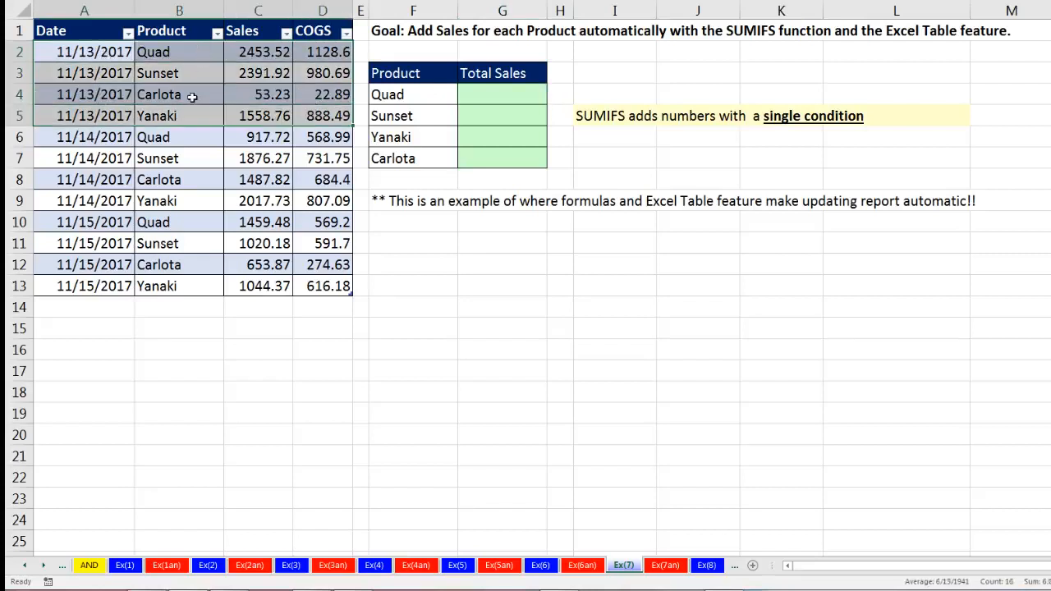
{"action": "left_click_drag", "start_coordinate": [123, 136], "coordinate": [326, 192]}
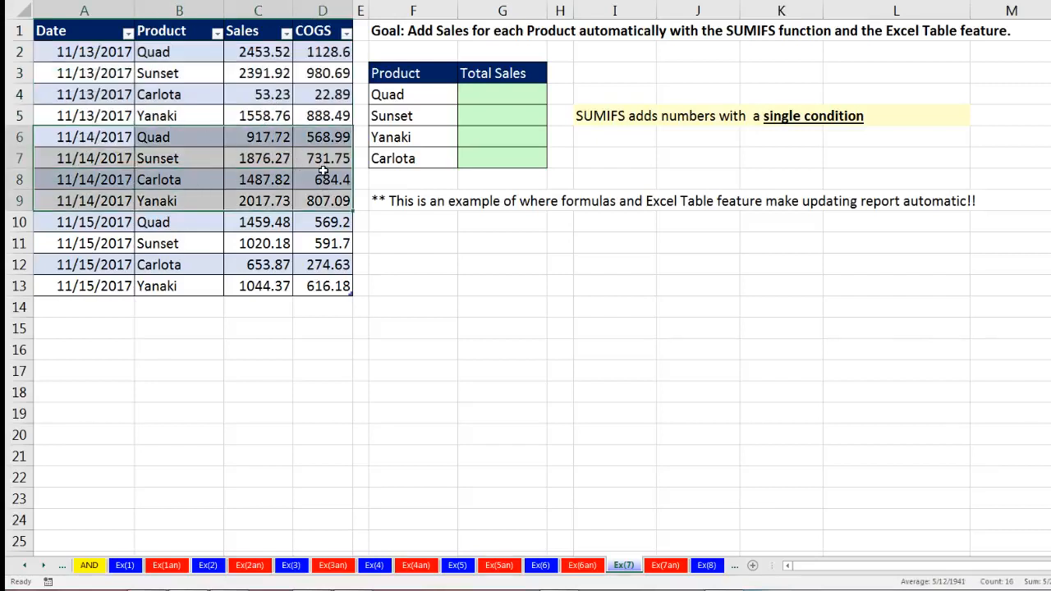
- Start a SUMIFS formula in G4 for the Quad total, with the table column MySales[Sales] as the sum range
{"action": "left_click", "coordinate": [468, 95]}
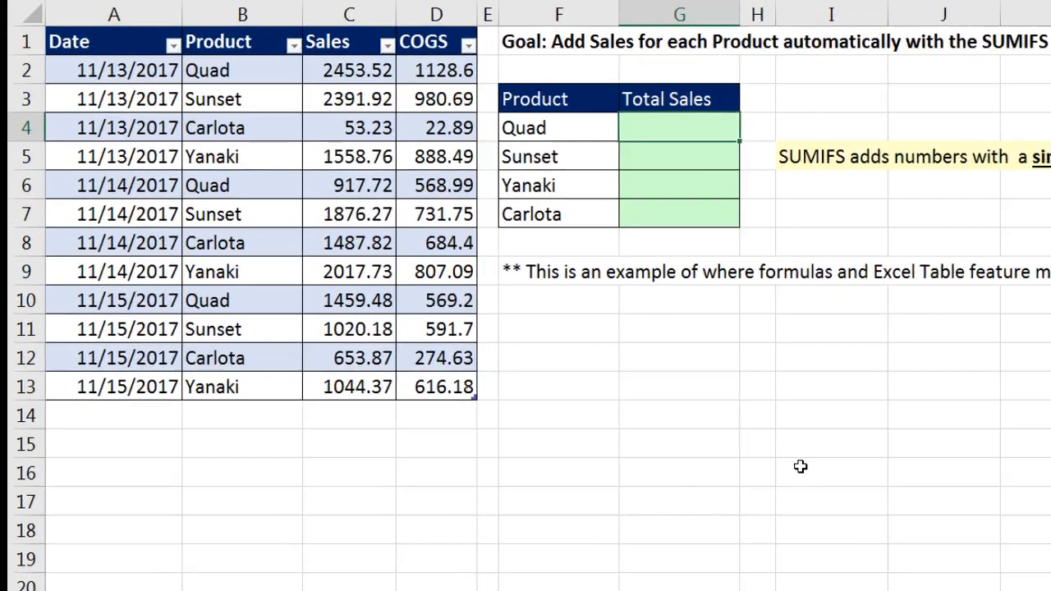
{"action": "type", "text": "=sumifs"}
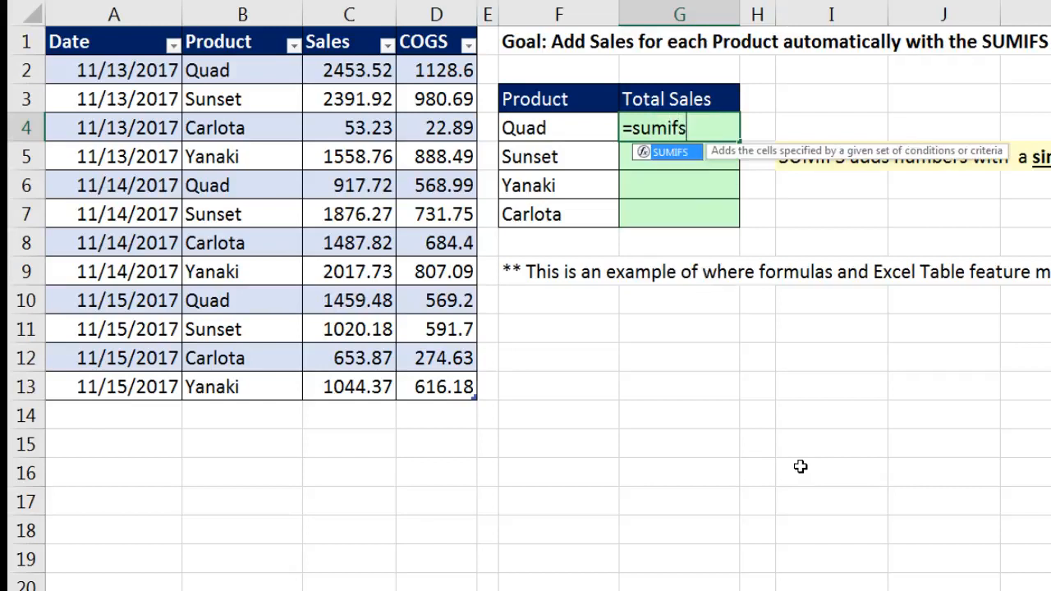
{"action": "key", "text": "Tab"}
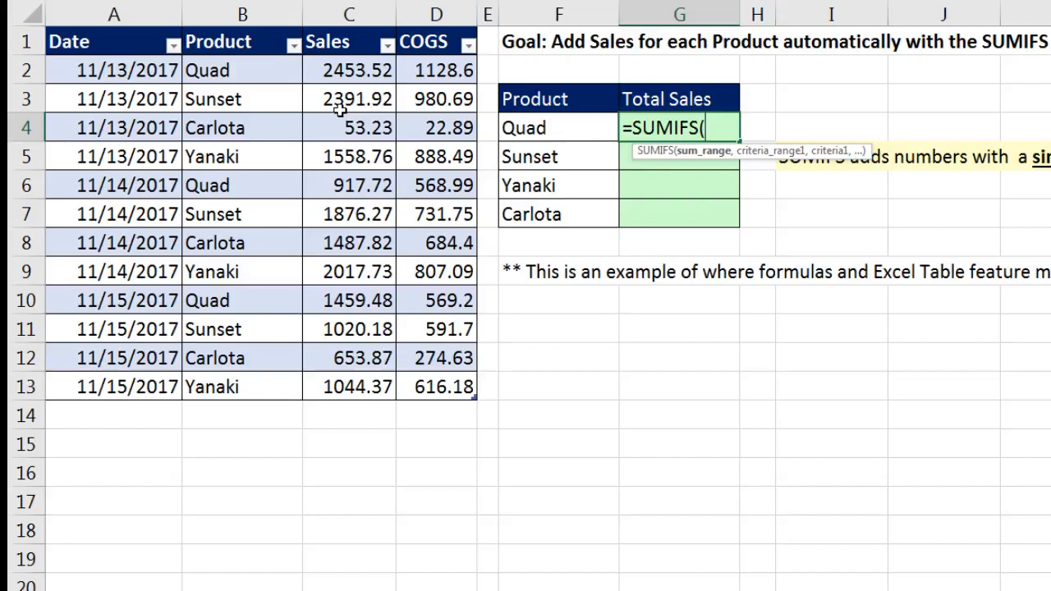
{"action": "left_click", "coordinate": [355, 27]}
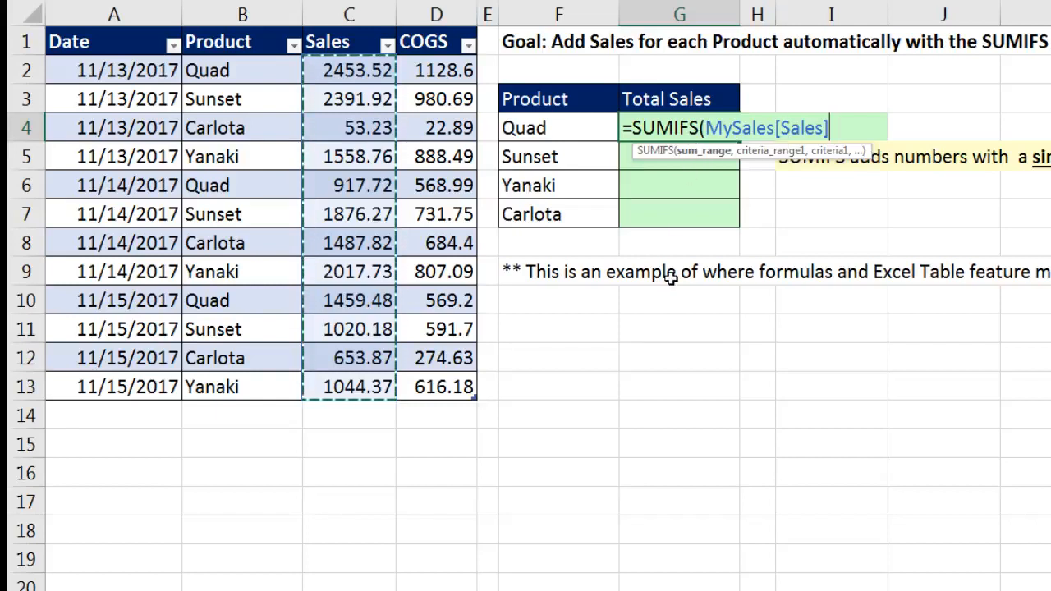
{"action": "type", "text": ","}
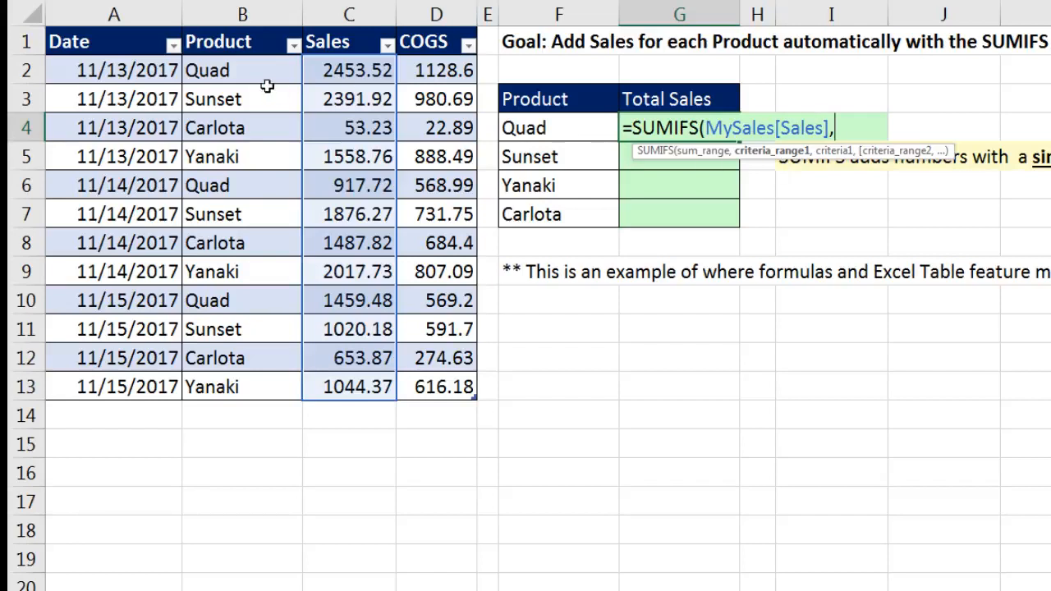
- Add MySales[Product] as the criteria range with the relative cell F4 as criterion, and enter the SUMIFS formula
{"action": "left_click", "coordinate": [254, 30]}
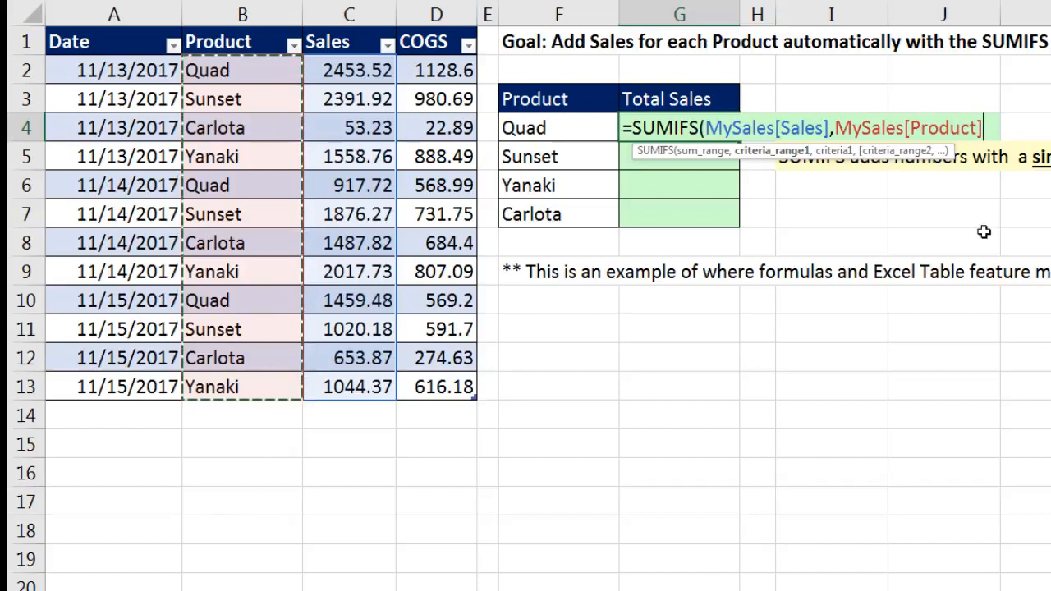
{"action": "type", "text": ","}
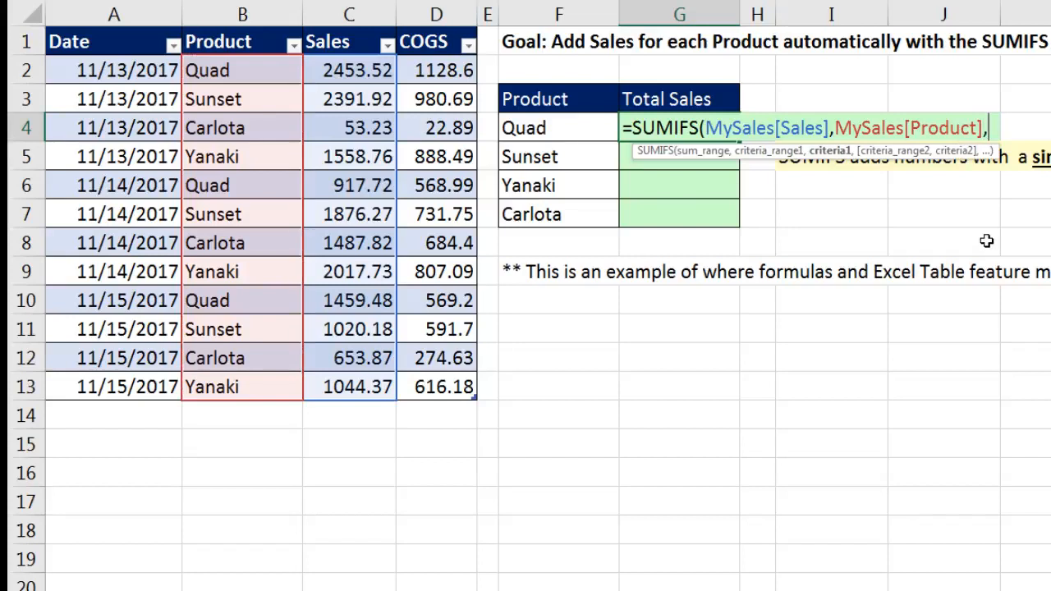
{"action": "key", "text": "Left"}
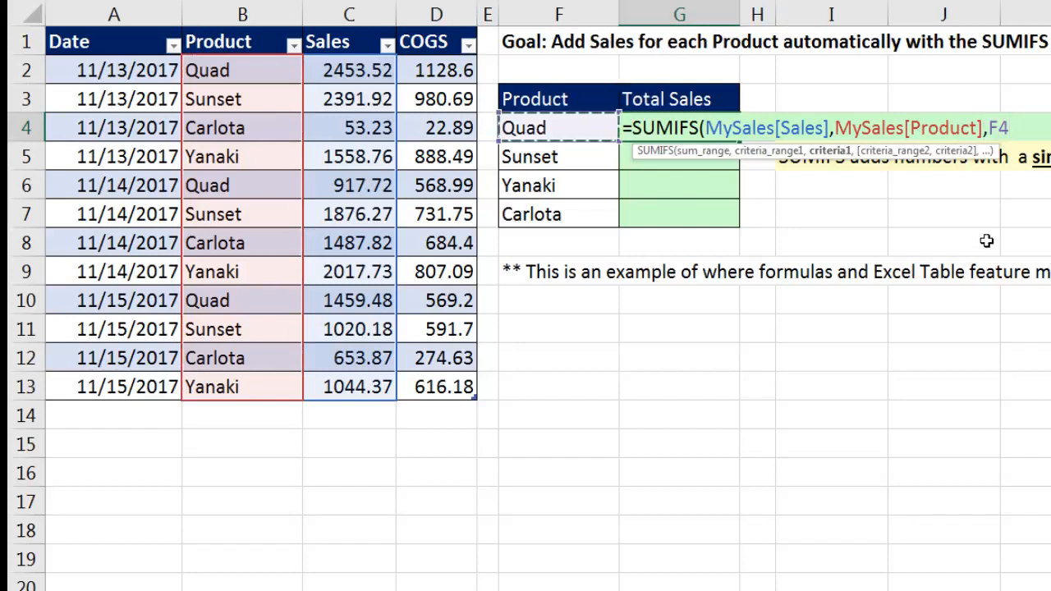
{"action": "type", "text": ")"}
{"action": "key", "text": "ctrl+Return"}
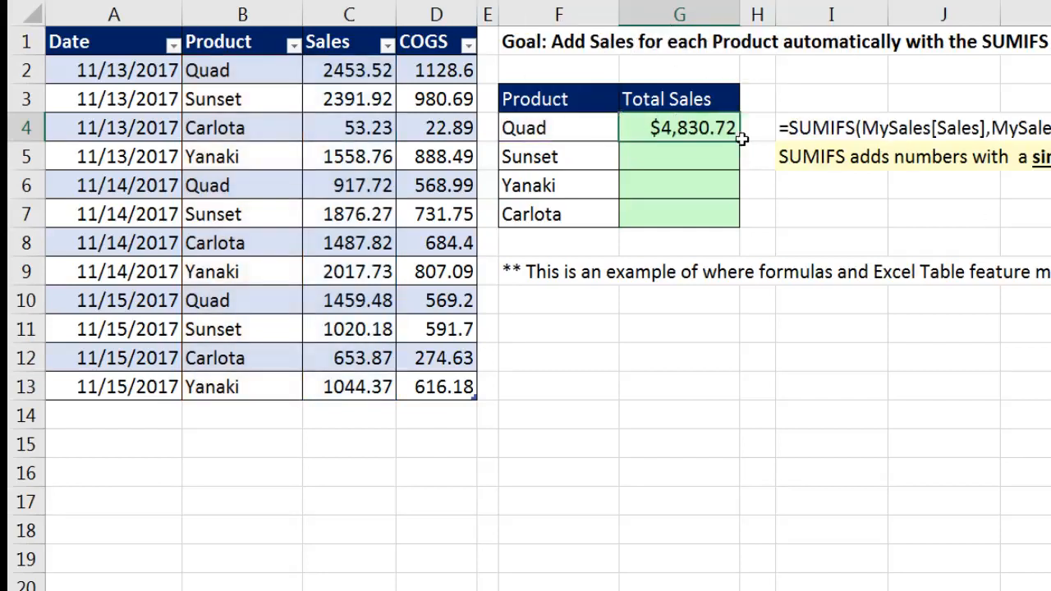
- Copy the SUMIFS formula from G4 down to G7 and open the last formula to check its references
{"action": "double_click", "coordinate": [741, 143]}
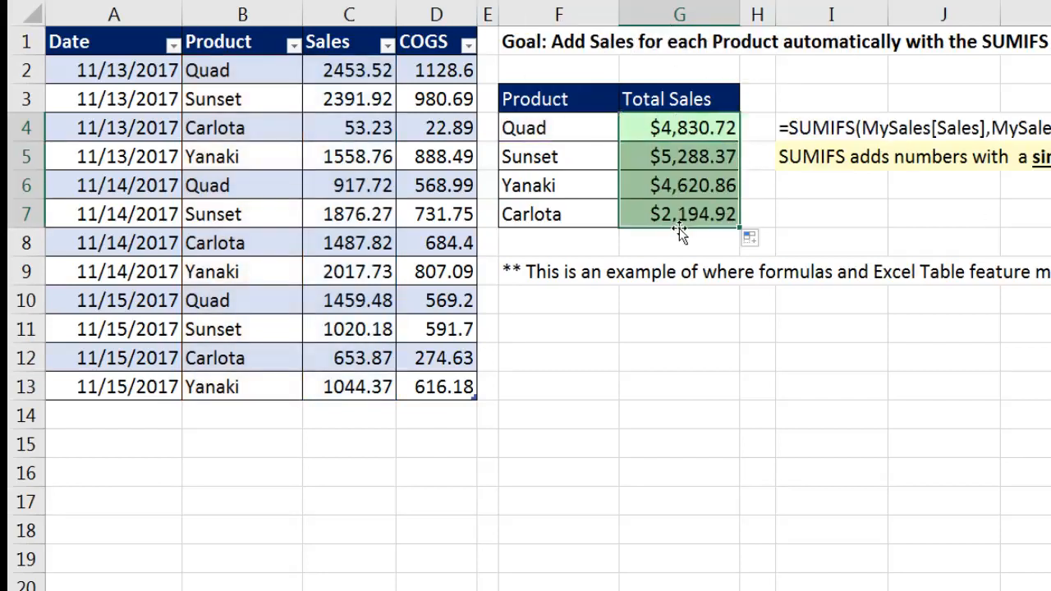
{"action": "left_click", "coordinate": [671, 215]}
{"action": "key", "text": "F2"}
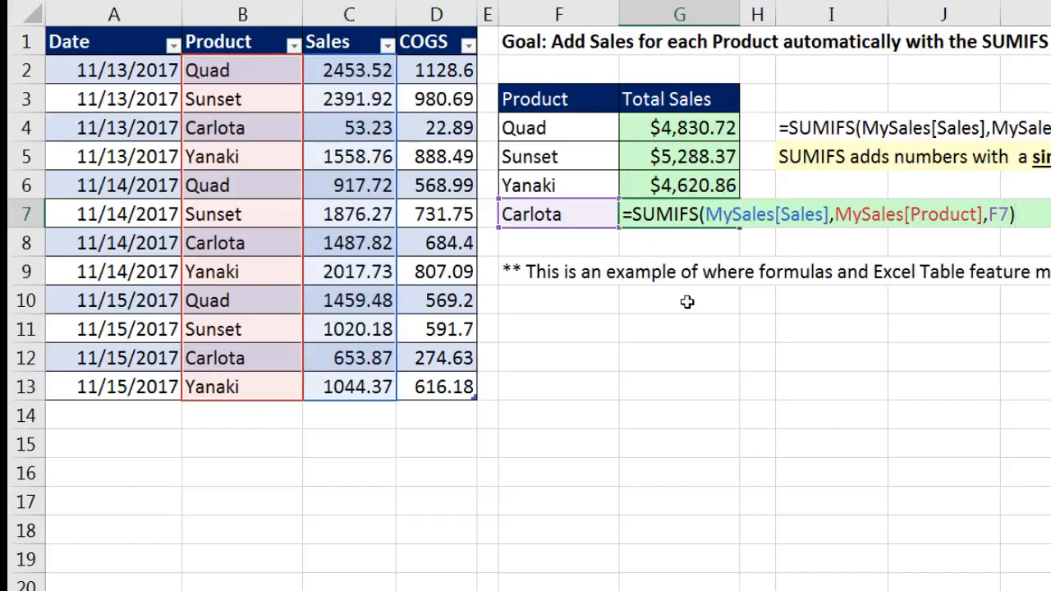
- Close the G7 formula and fill A14:A17 below the sales table with the date 11/16/2017
{"action": "key", "text": "ctrl+Return"}
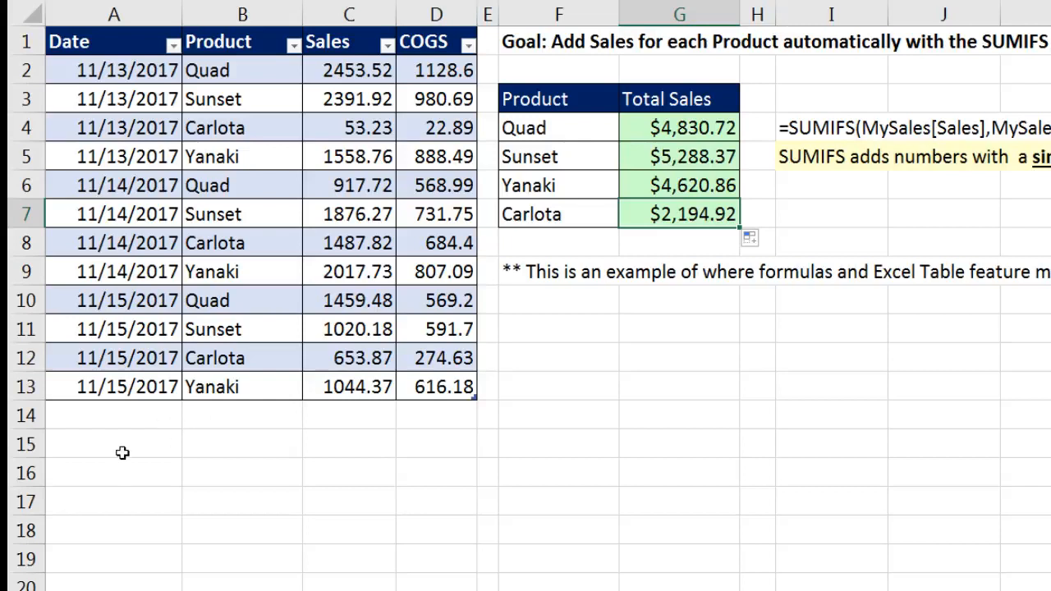
{"action": "left_click_drag", "start_coordinate": [121, 414], "coordinate": [125, 495]}
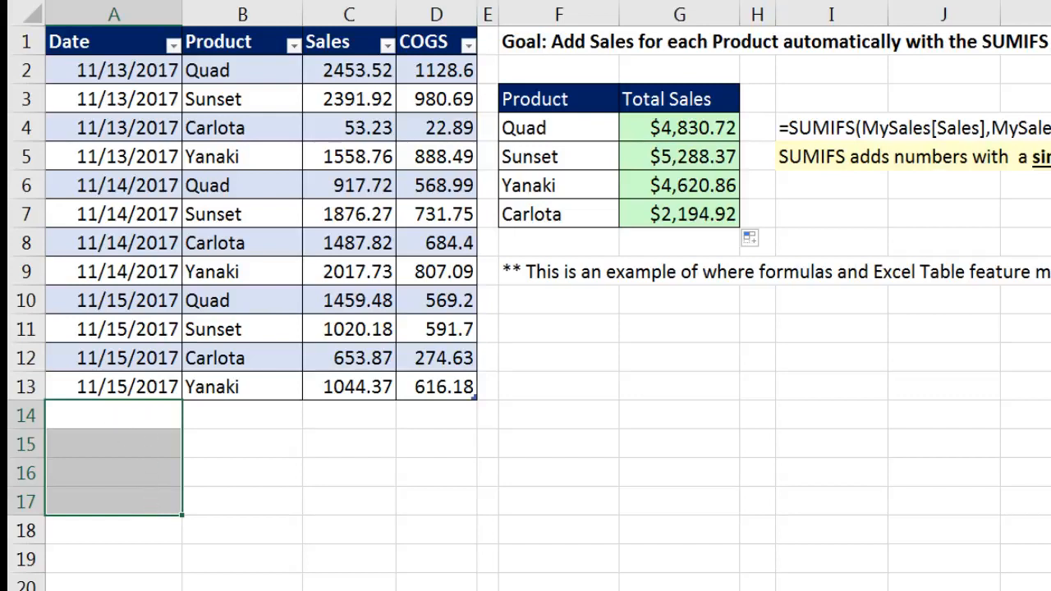
{"action": "type", "text": "11/16/2017"}
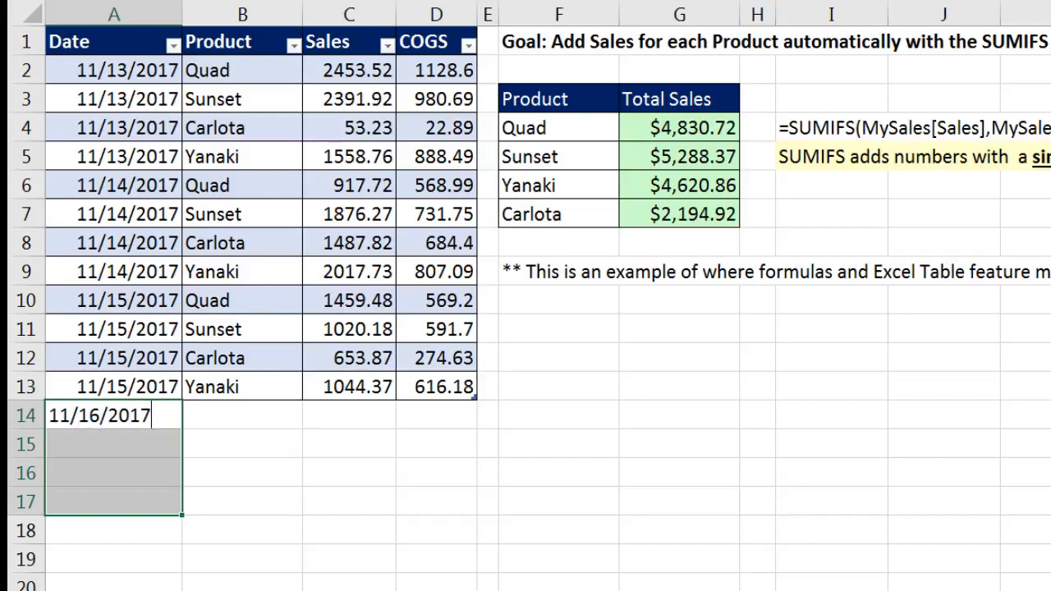
{"action": "key", "text": "ctrl+Return"}
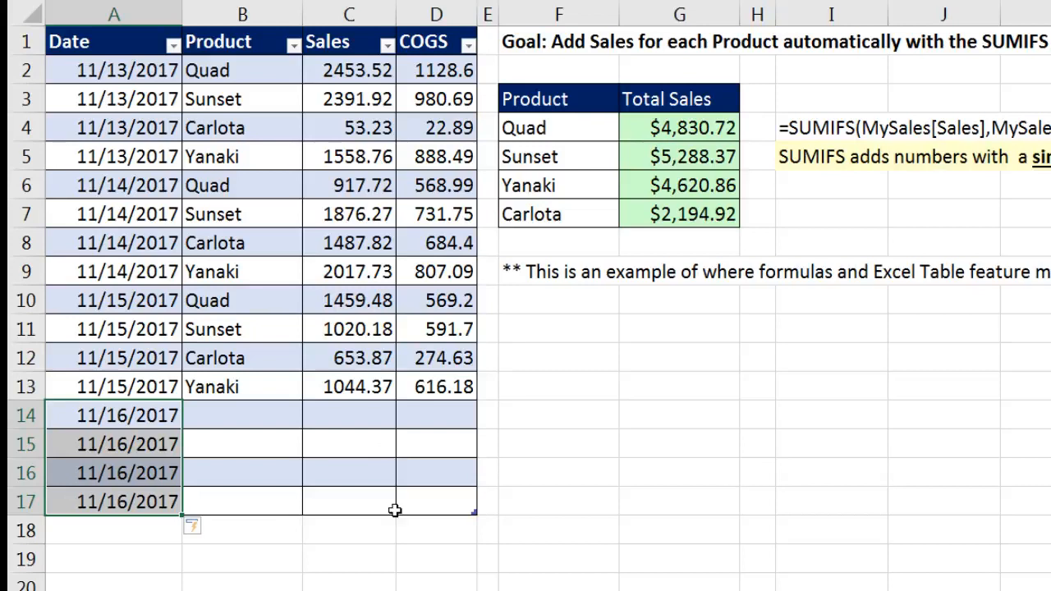
- Copy the four product names from B10:B13 into B14:B17 for the 11/16/2017 records
{"action": "left_click_drag", "start_coordinate": [246, 301], "coordinate": [244, 383]}
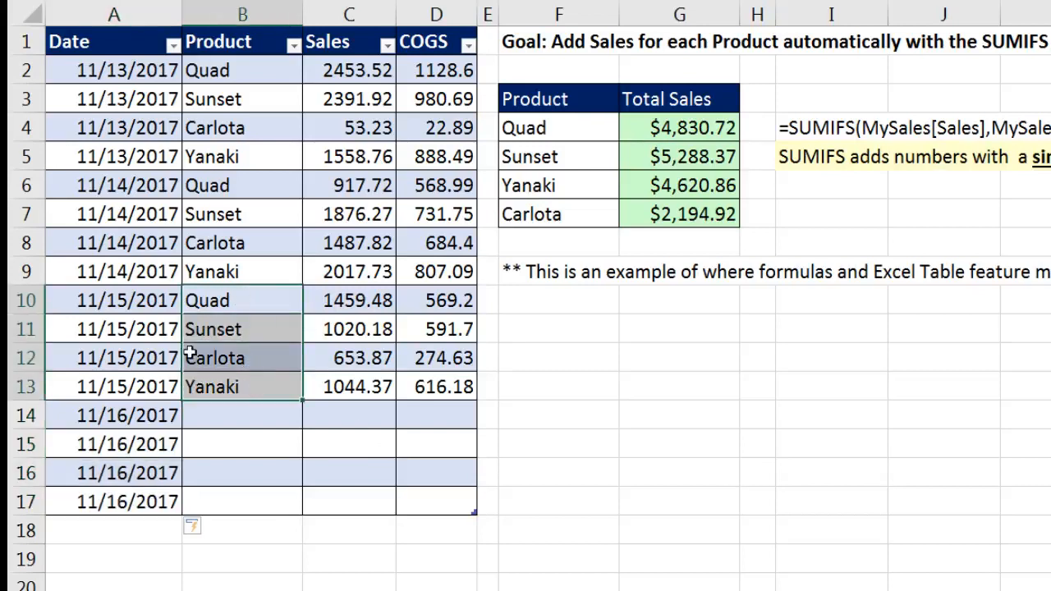
{"action": "key", "text": "ctrl+c"}
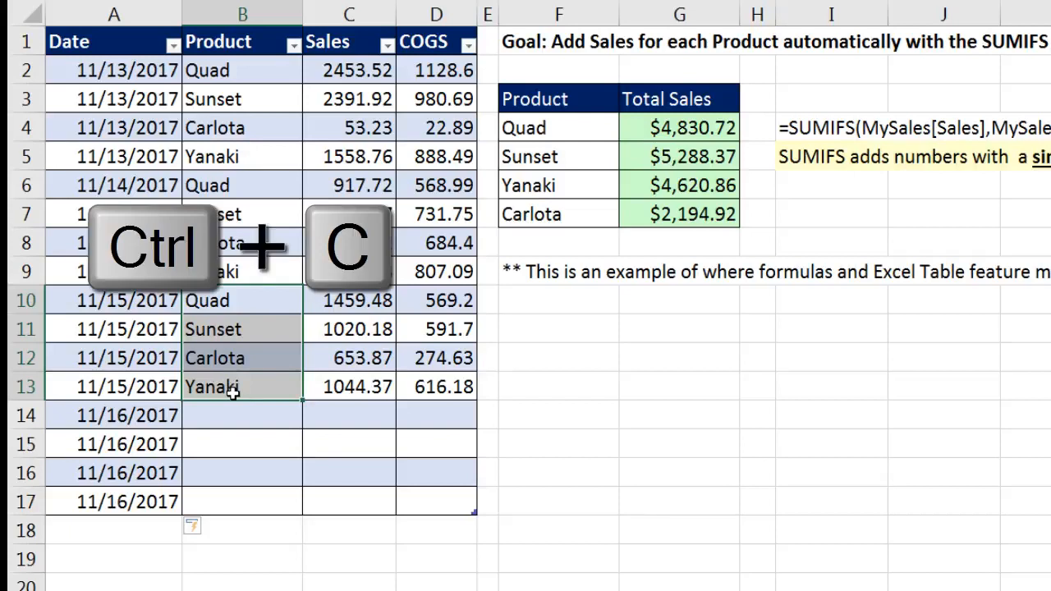
{"action": "left_click", "coordinate": [245, 417]}
{"action": "key", "text": "ctrl+v"}
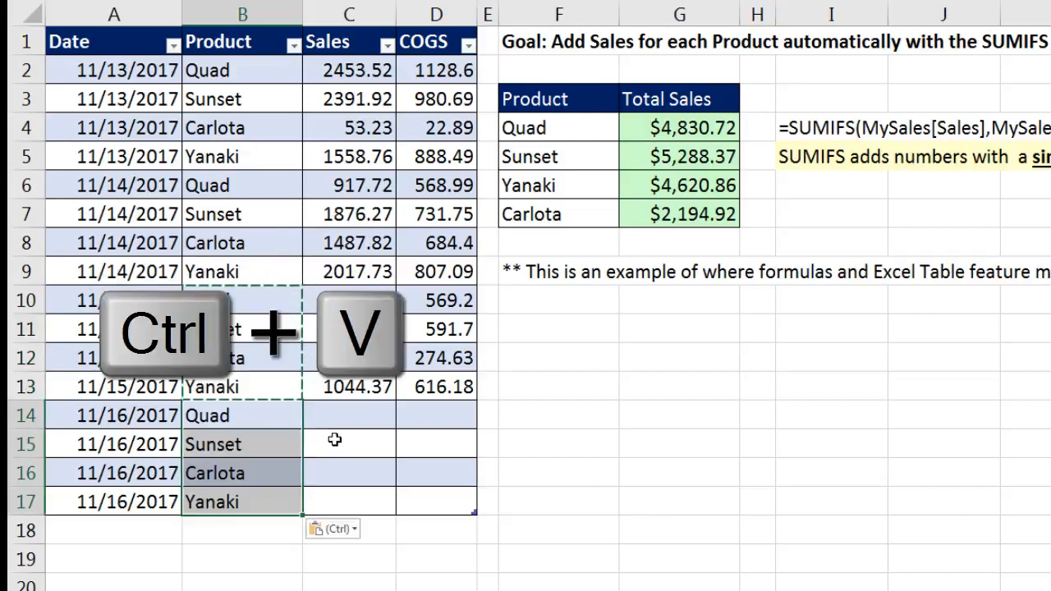
- Enter Sales and COGS for the 11/16/2017 rows: Quad 2156.35 and 1127.1, Sunset 687.24 and 349.87, Carlota 500.12 and 241.45, Yanaki 658.98 and 325.15
{"action": "left_click", "coordinate": [359, 411]}
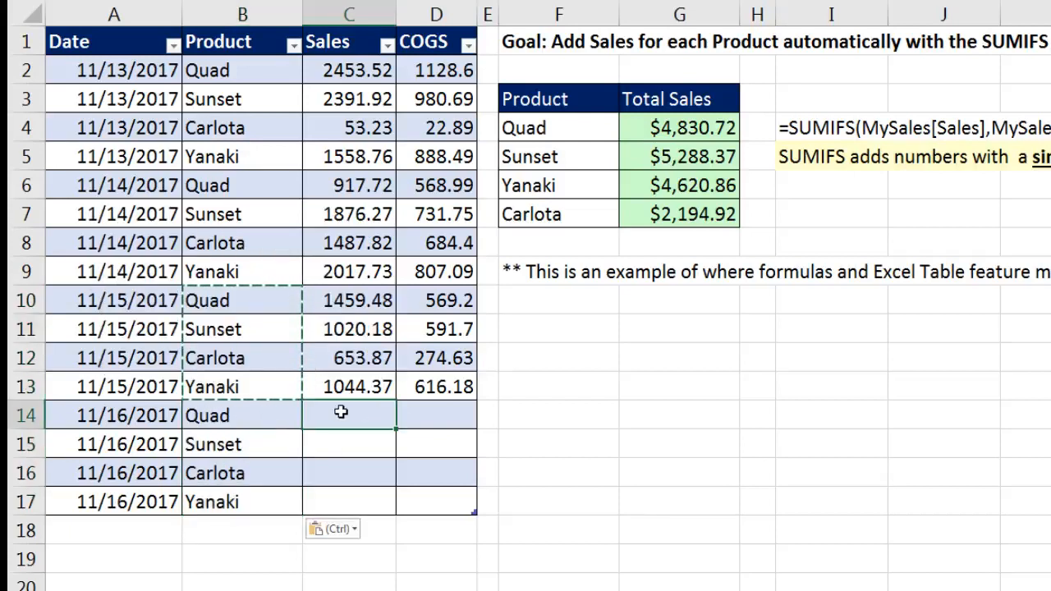
{"action": "type", "text": "2156.35"}
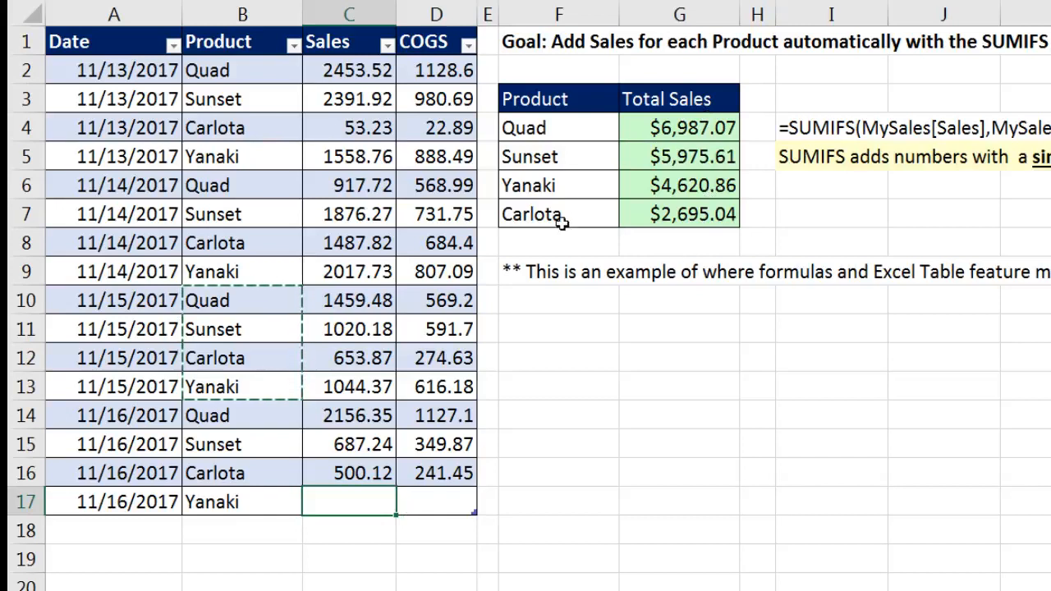
{"action": "type", "text": "658.98"}
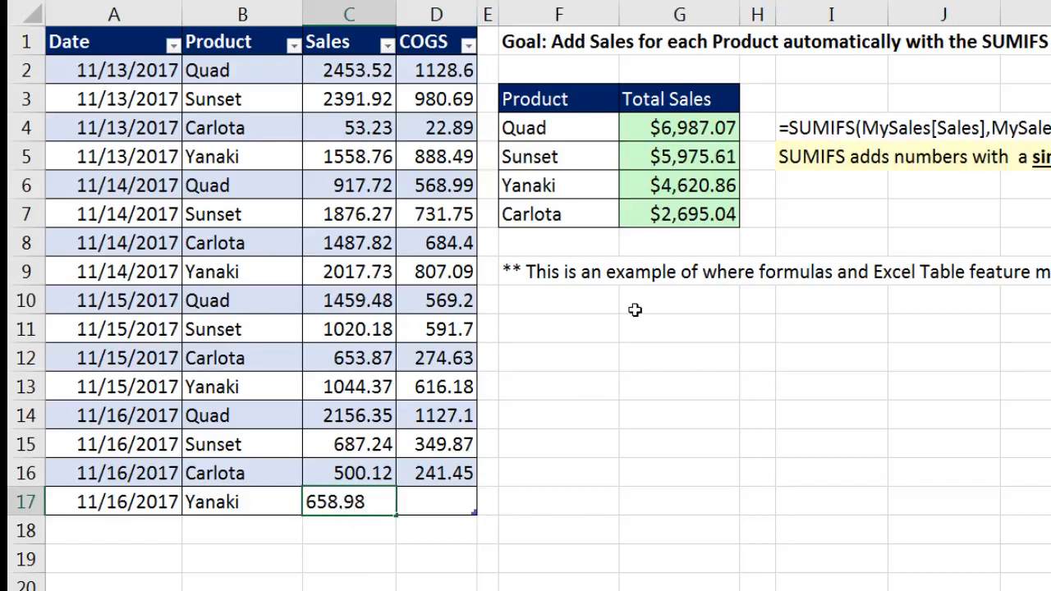
{"action": "key", "text": "Tab"}
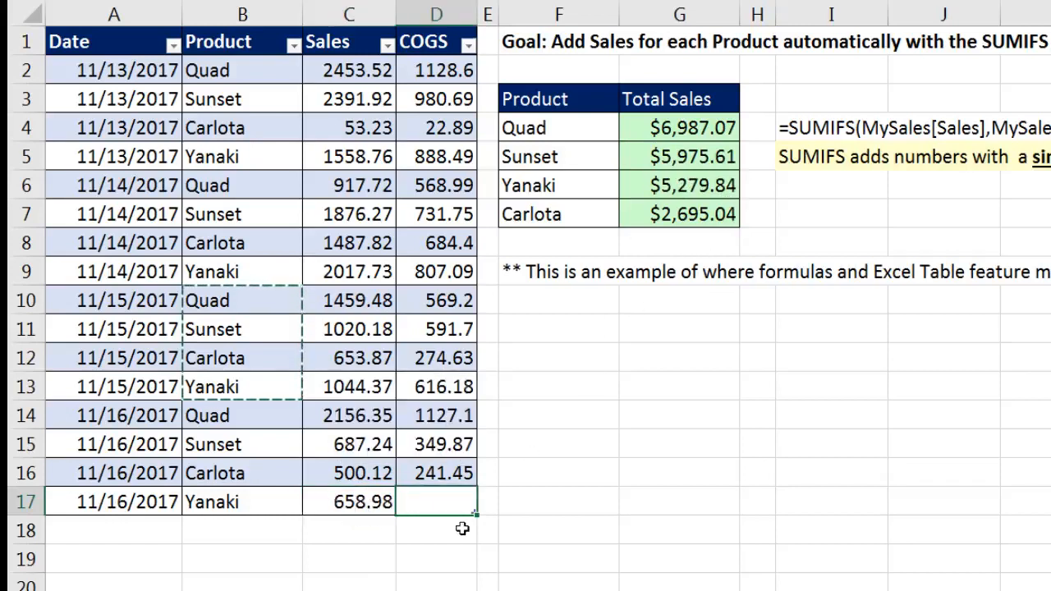
{"action": "type", "text": "325.15"}
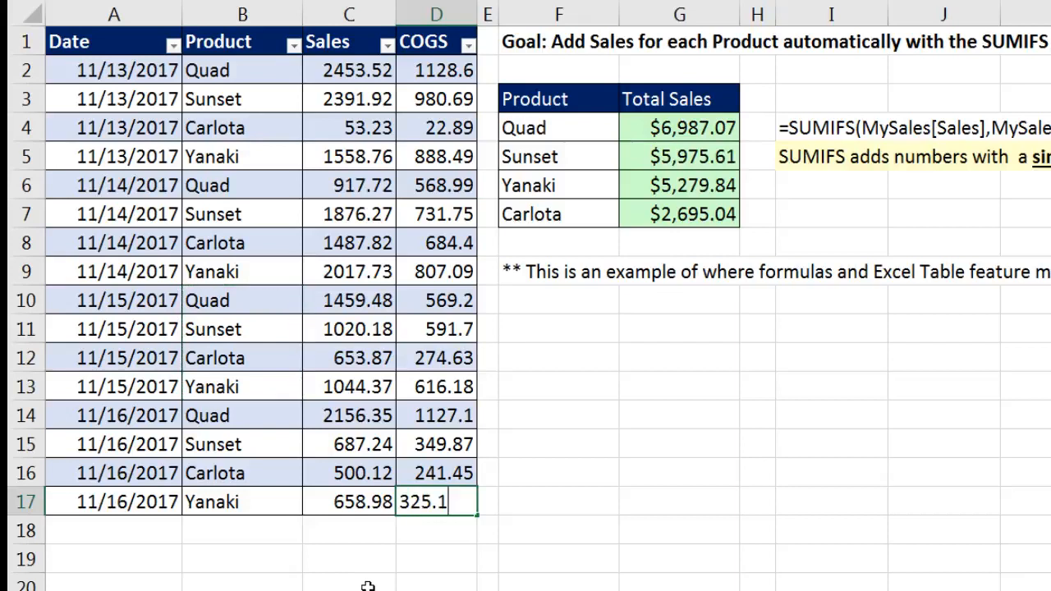
{"action": "key", "text": "Return"}
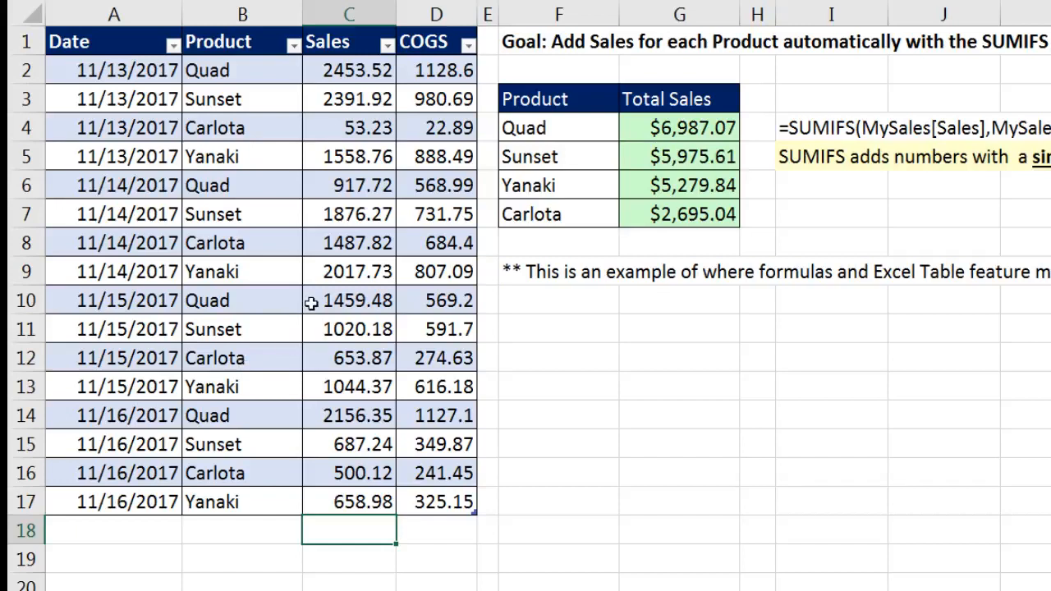
- Check which table ranges the SUMIFS formula in G4 references, leaving the formula unedited
{"action": "left_click", "coordinate": [686, 136]}
{"action": "key", "text": "F2"}
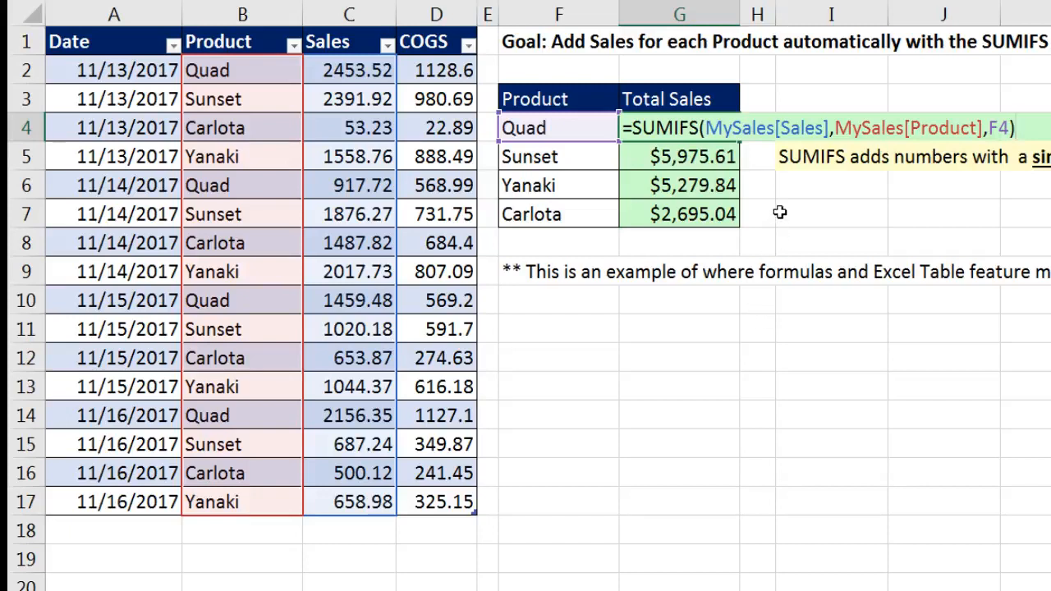
{"action": "key", "text": "ctrl+Return"}
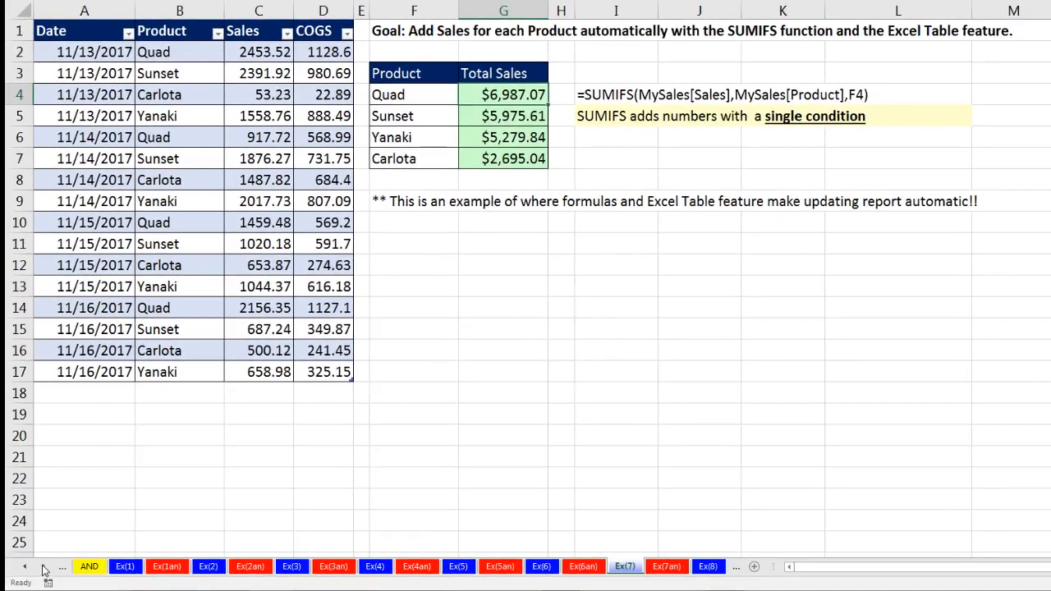
- Switch to the Ex(8) sheet with the assembly line post times
{"action": "left_click", "coordinate": [44, 567]}
{"action": "left_click", "coordinate": [44, 567]}
{"action": "left_click", "coordinate": [43, 567]}
{"action": "left_click", "coordinate": [43, 567]}
{"action": "left_click", "coordinate": [43, 566]}
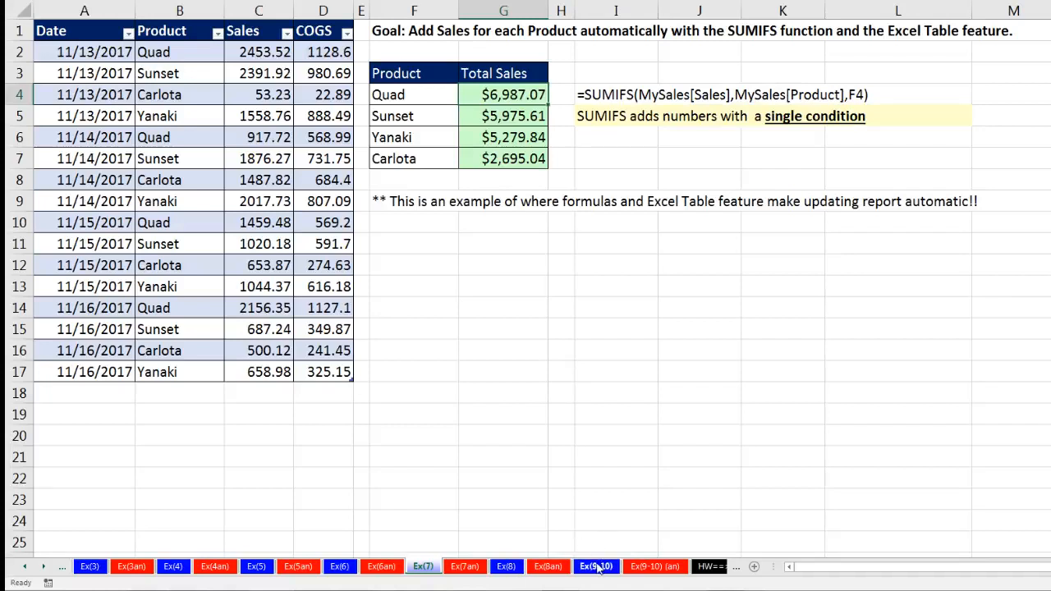
{"action": "left_click", "coordinate": [507, 566]}
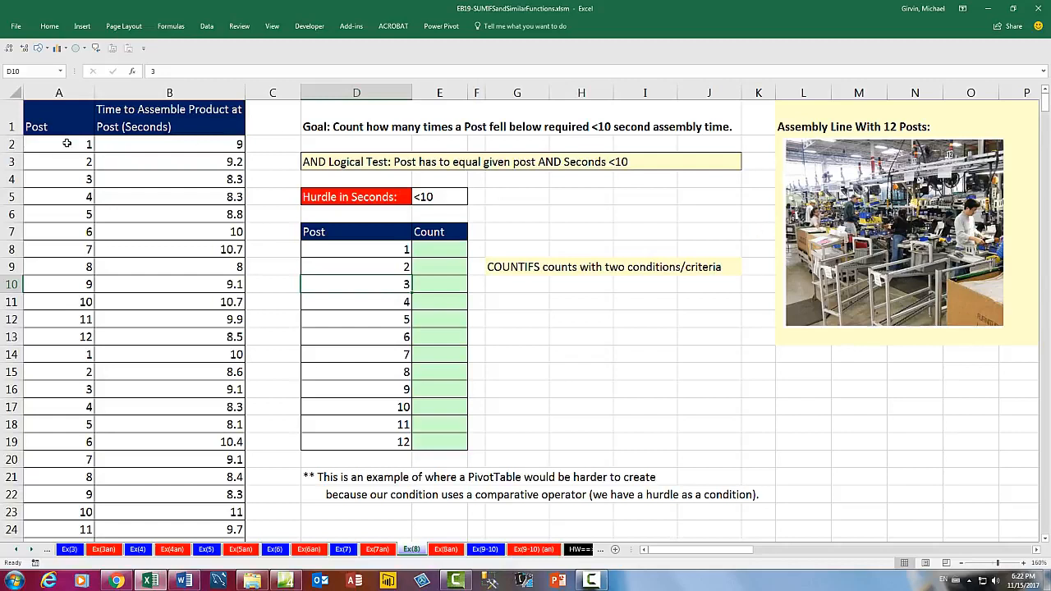
- Examine the post numbers and assembly times down to the last record, and the report cells for posts 1 to 3
{"action": "left_click_drag", "start_coordinate": [65, 143], "coordinate": [73, 333]}
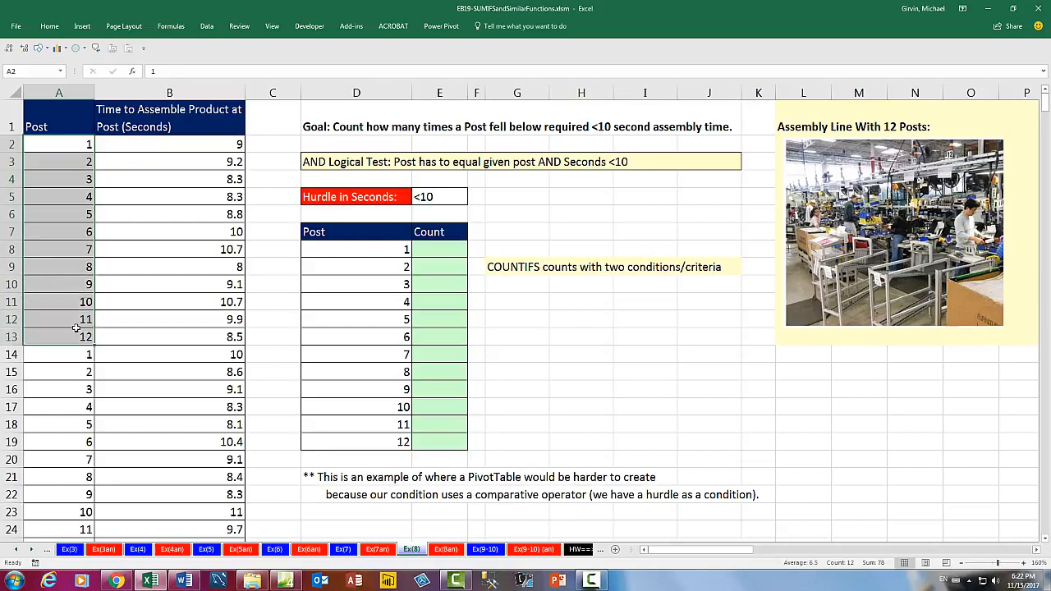
{"action": "left_click_drag", "start_coordinate": [153, 144], "coordinate": [147, 335]}
{"action": "left_click", "coordinate": [73, 356]}
{"action": "left_click_drag", "start_coordinate": [72, 380], "coordinate": [71, 458]}
{"action": "left_click_drag", "start_coordinate": [138, 267], "coordinate": [124, 457]}
{"action": "left_click", "coordinate": [150, 441]}
{"action": "key", "text": "ctrl+Down"}
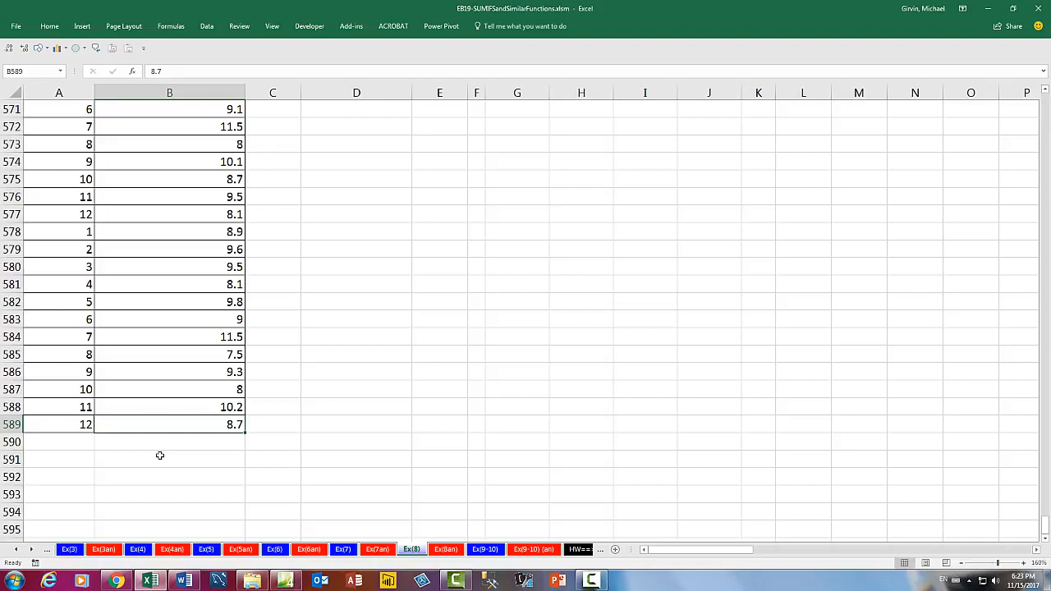
{"action": "key", "text": "ctrl+Home"}
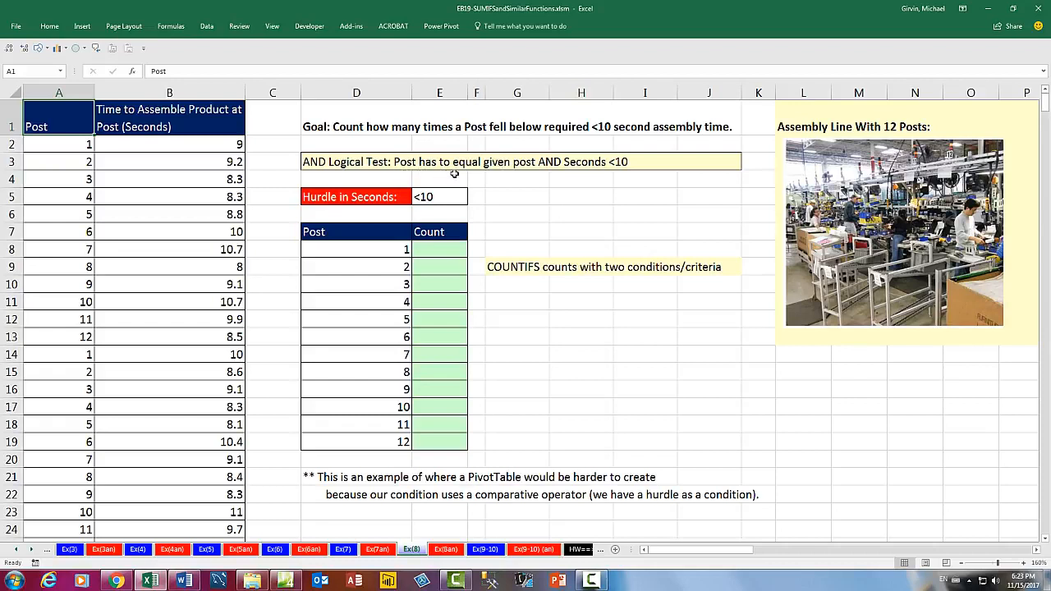
{"action": "left_click", "coordinate": [429, 250]}
{"action": "left_click", "coordinate": [432, 268]}
{"action": "left_click", "coordinate": [425, 285]}
{"action": "left_click", "coordinate": [377, 284]}
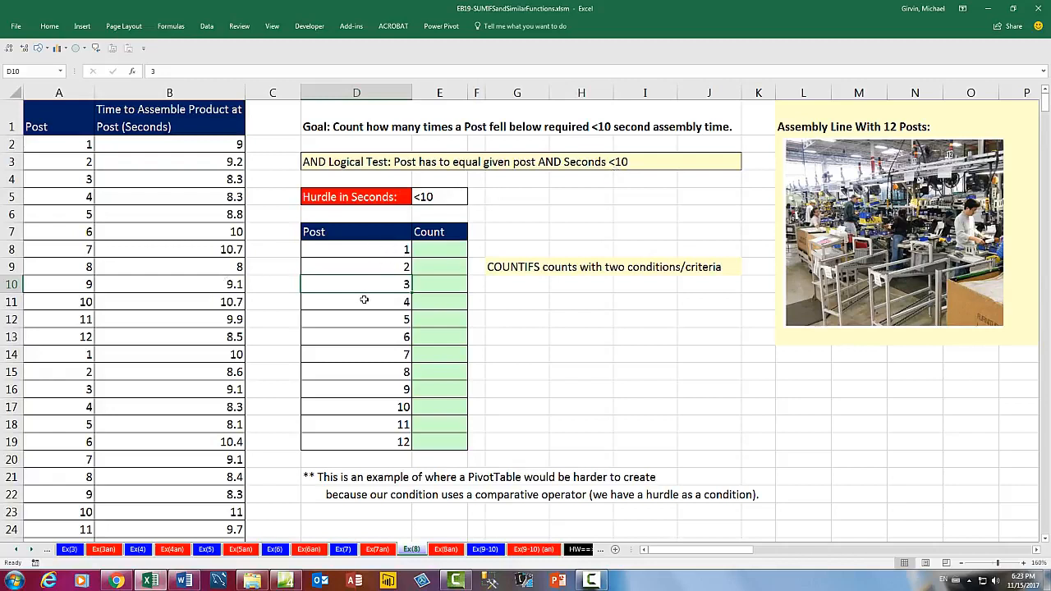
- Start a COUNTIFS formula in E8 with the absolute post range $A$2:$A$589 and the relative cell D8 as its criterion
{"action": "left_click", "coordinate": [430, 252]}
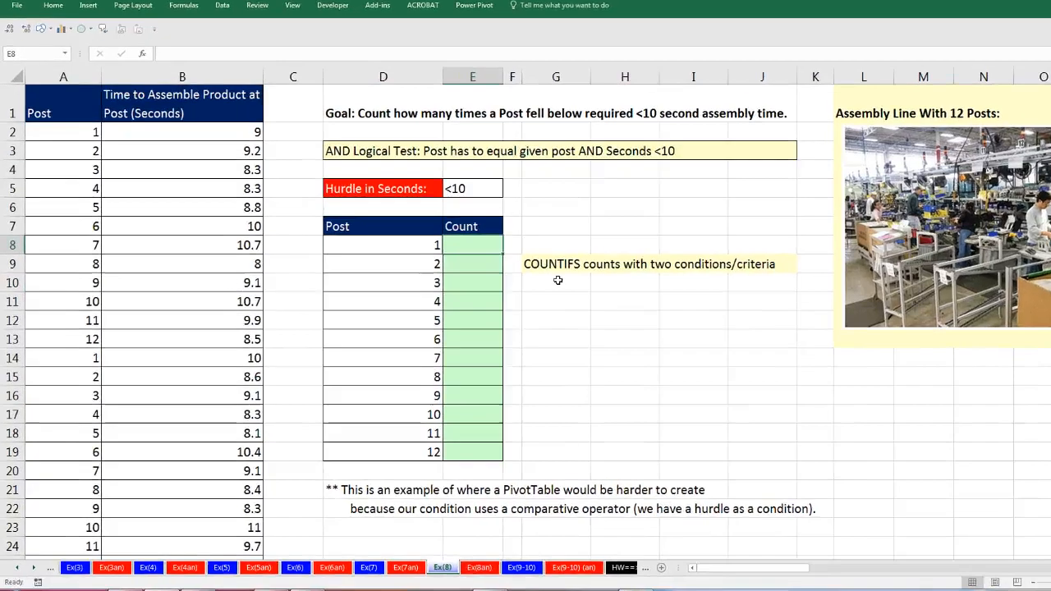
{"action": "type", "text": "=countifs"}
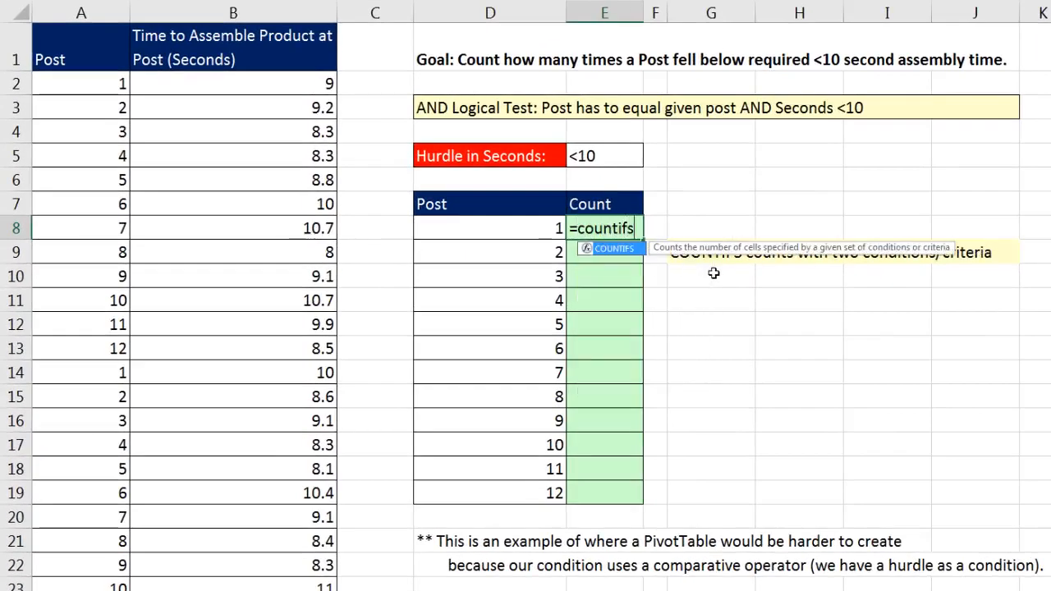
{"action": "key", "text": "Tab"}
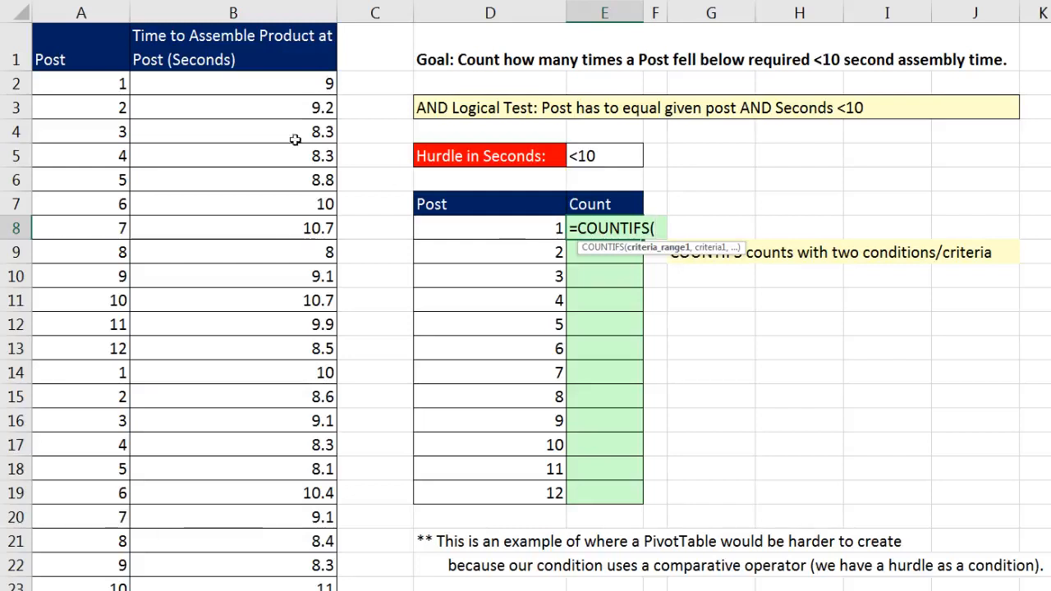
{"action": "left_click", "coordinate": [80, 84]}
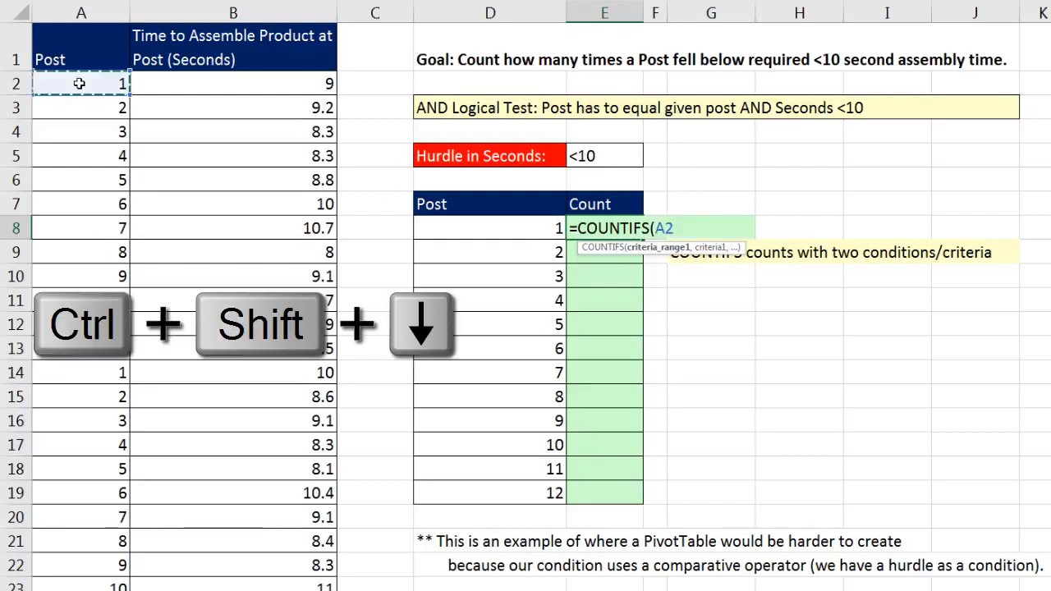
{"action": "key", "text": "ctrl+shift+Down"}
{"action": "key", "text": "F4"}
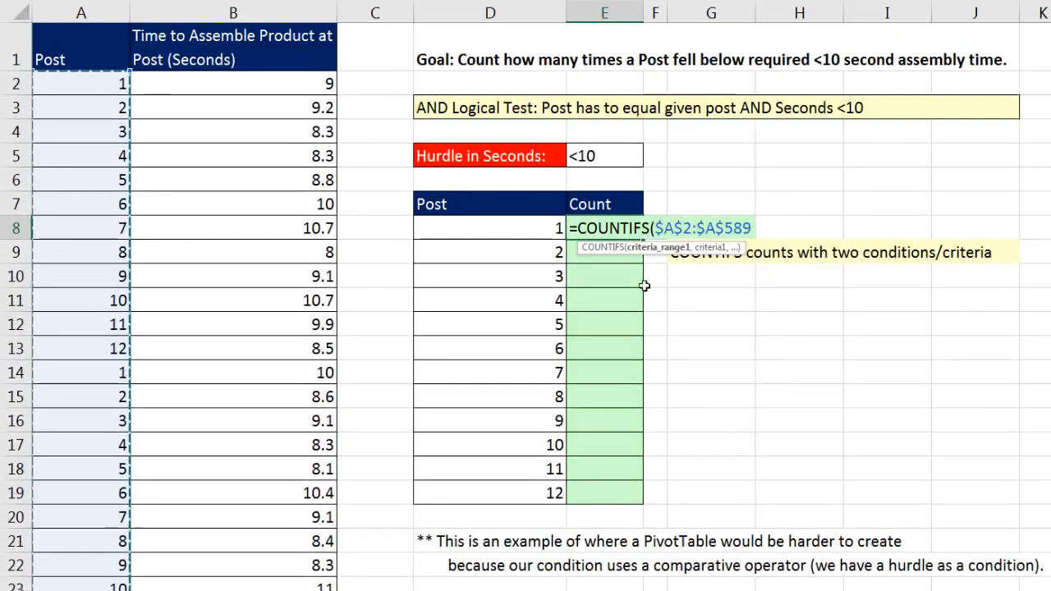
{"action": "type", "text": ","}
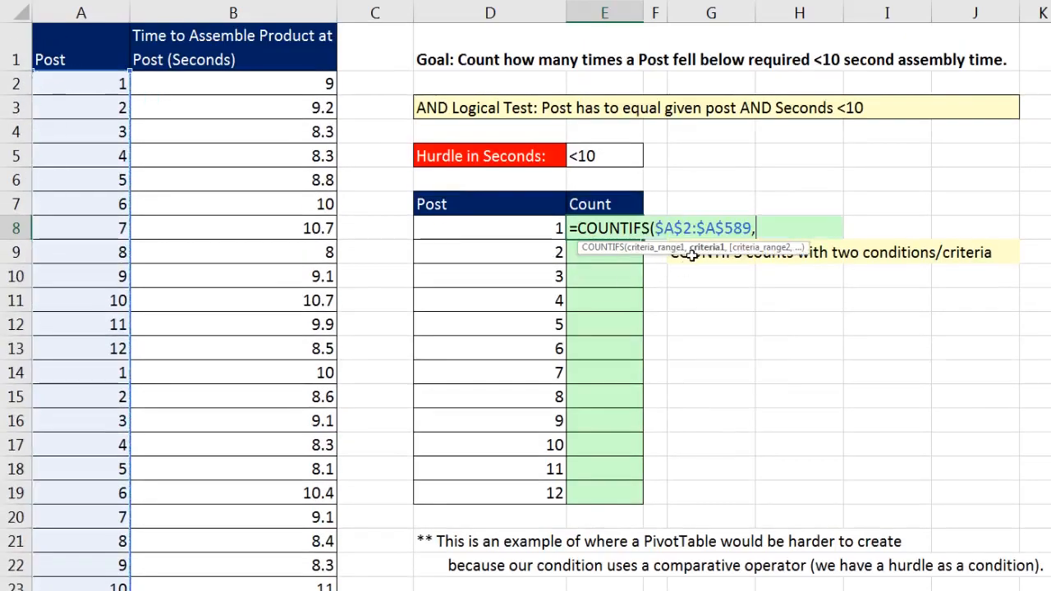
{"action": "left_click", "coordinate": [530, 228]}
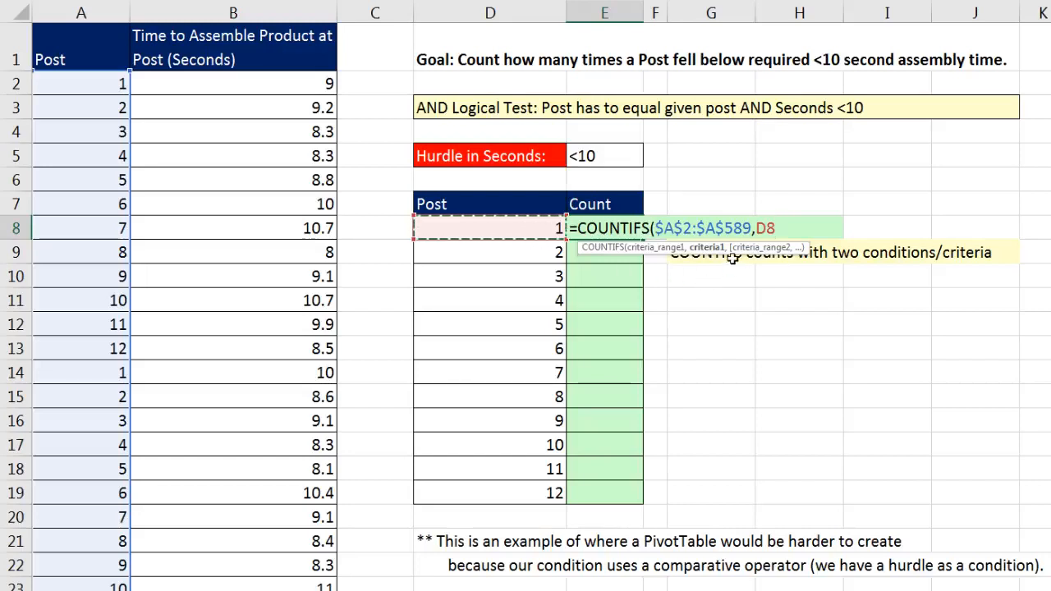
{"action": "type", "text": ","}
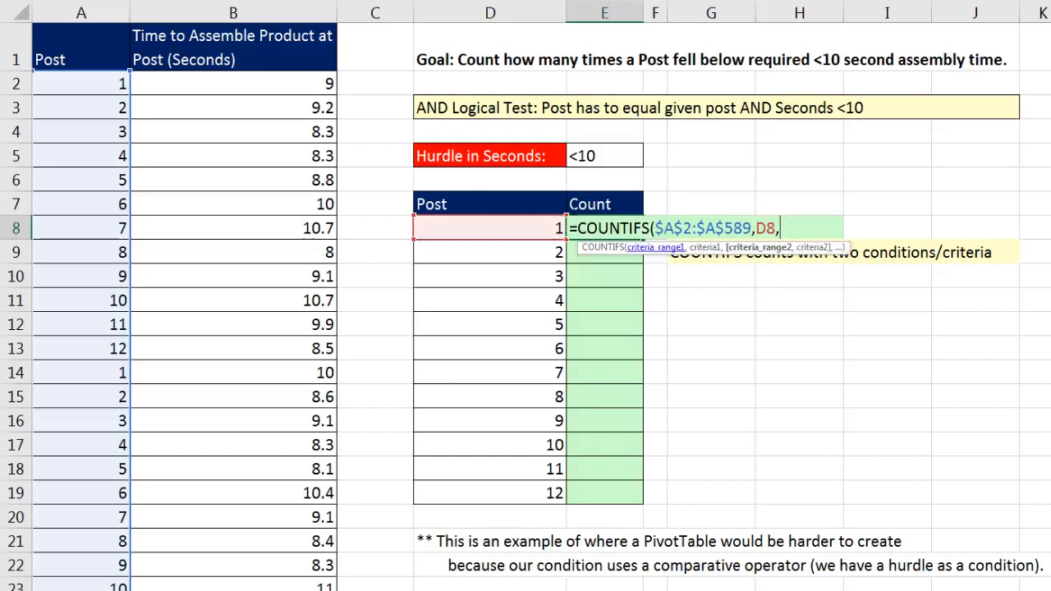
- Add the absolute time range $B$2:$B$589 with the locked hurdle cell $E$5 as second criterion, and enter the COUNTIFS formula
{"action": "left_click", "coordinate": [282, 83]}
{"action": "key", "text": "ctrl+shift+Down"}
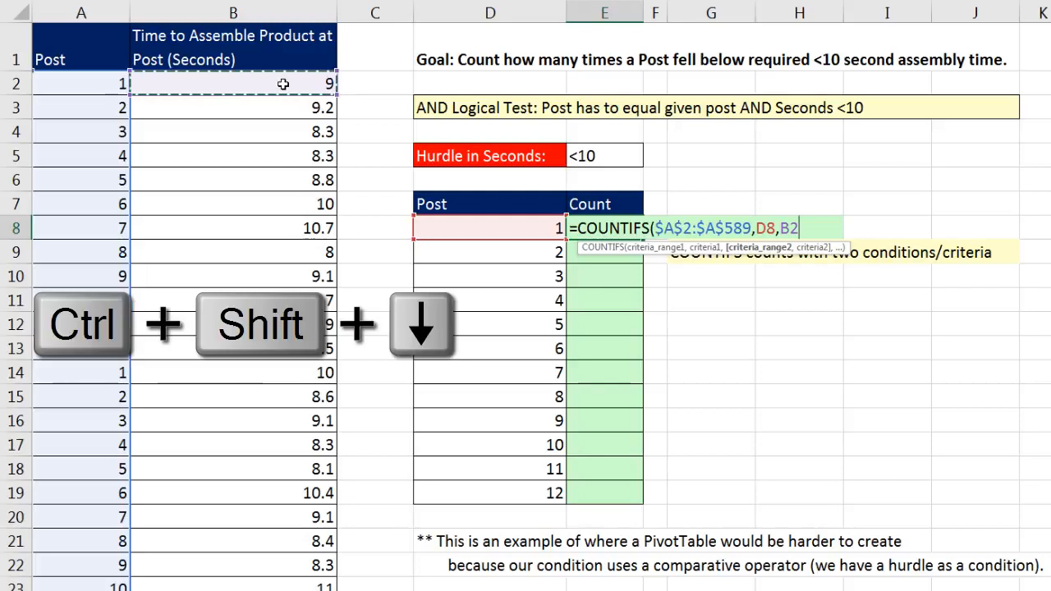
{"action": "key", "text": "F4"}
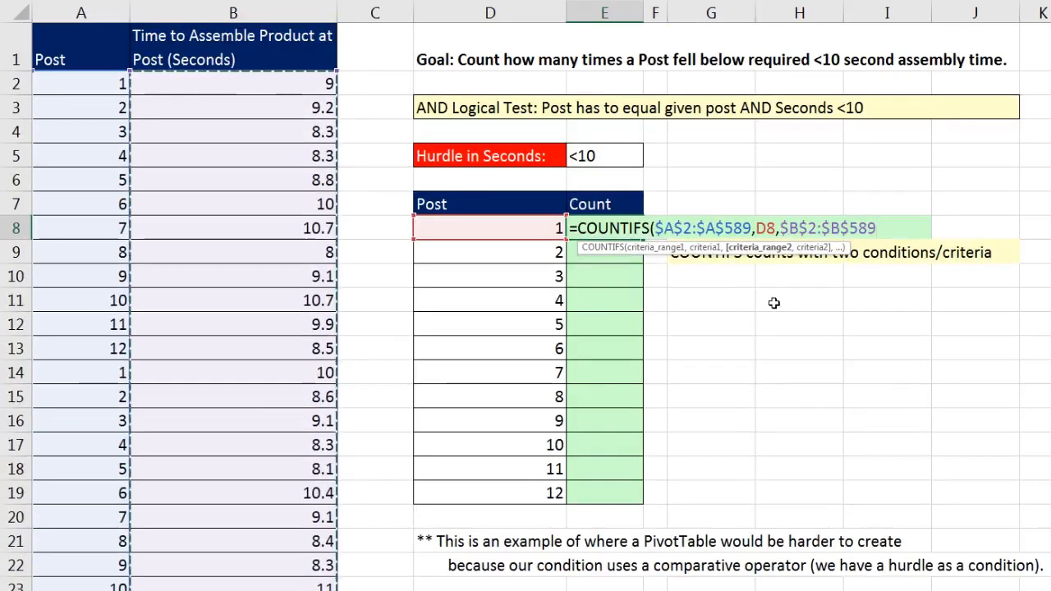
{"action": "type", "text": ","}
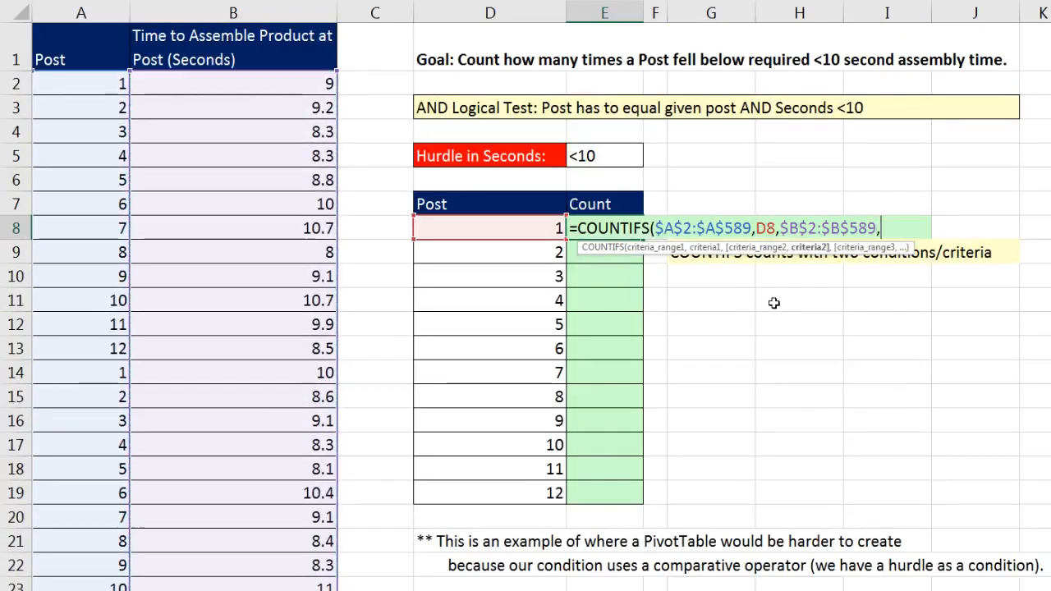
{"action": "left_click", "coordinate": [599, 155]}
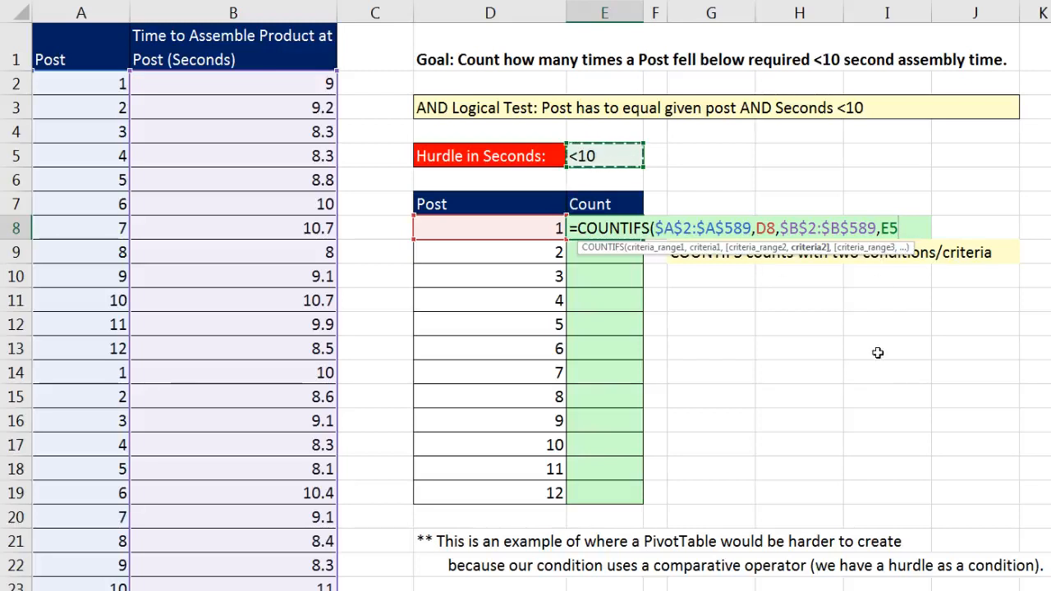
{"action": "key", "text": "F4"}
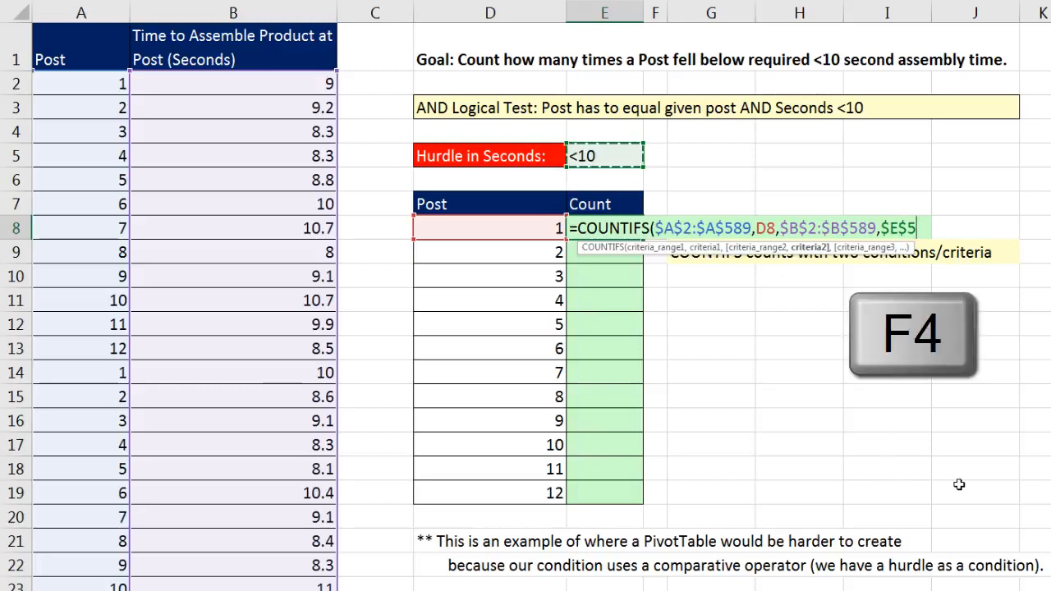
{"action": "type", "text": ")"}
{"action": "key", "text": "ctrl+Return"}
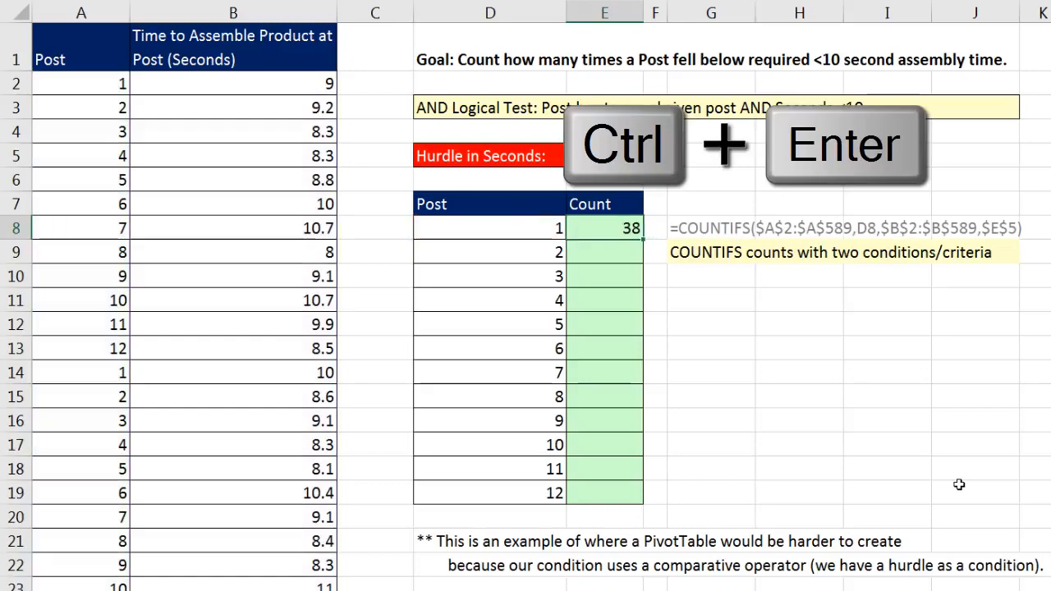
- Copy the COUNTIFS formula from E8 down to E19 and check the cell references in the last copy
{"action": "double_click", "coordinate": [644, 238]}
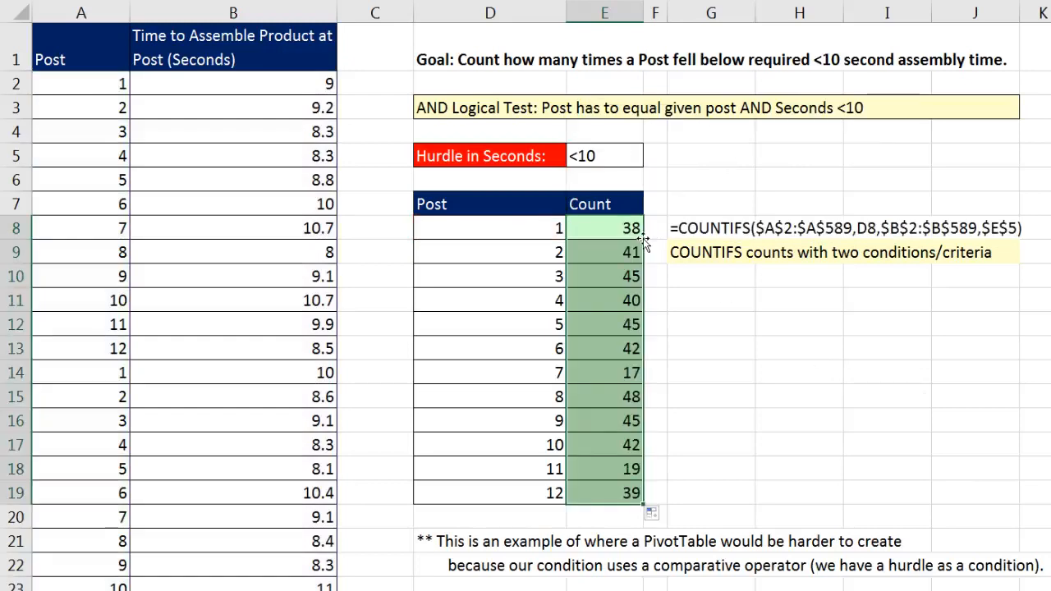
{"action": "left_click", "coordinate": [615, 380]}
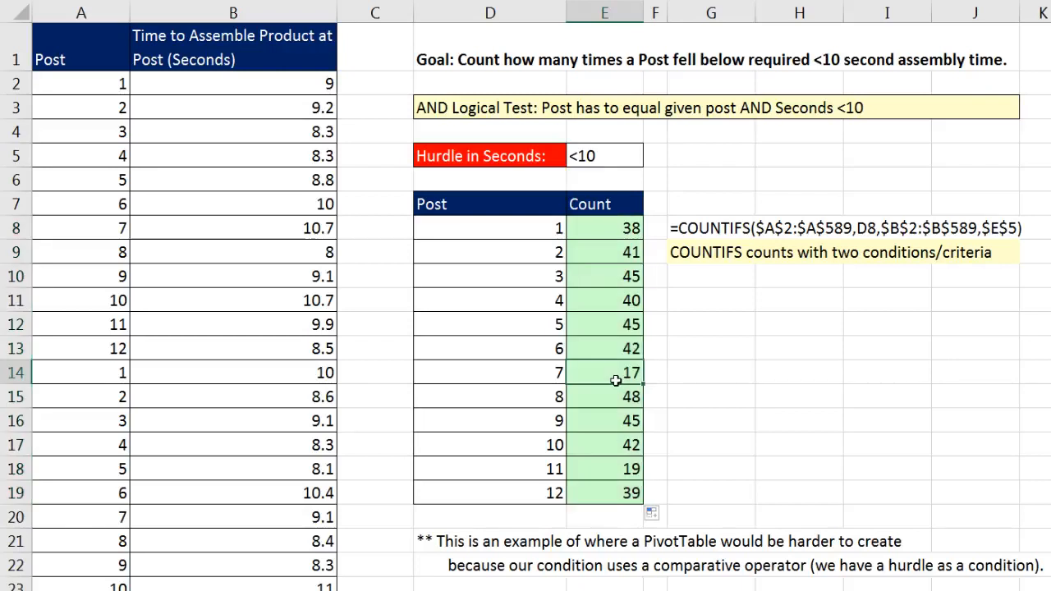
{"action": "left_click", "coordinate": [624, 469]}
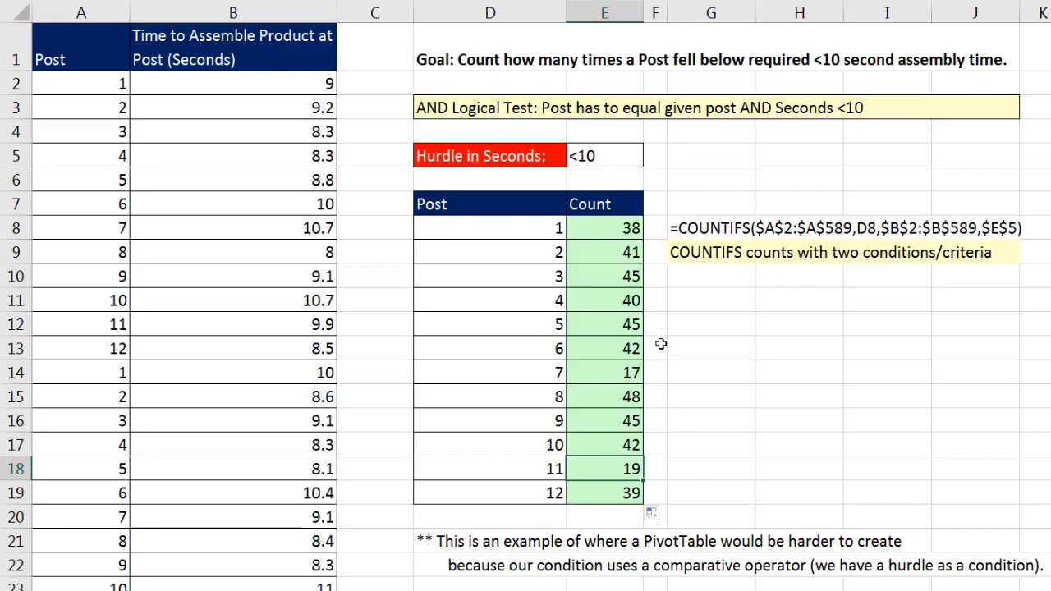
{"action": "left_click", "coordinate": [627, 276]}
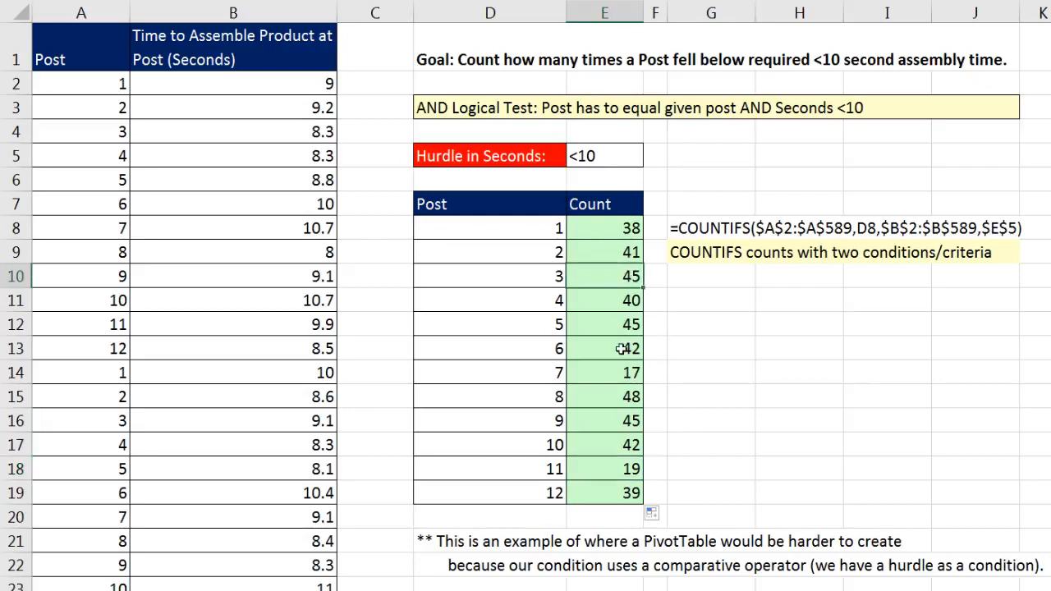
{"action": "left_click", "coordinate": [622, 403]}
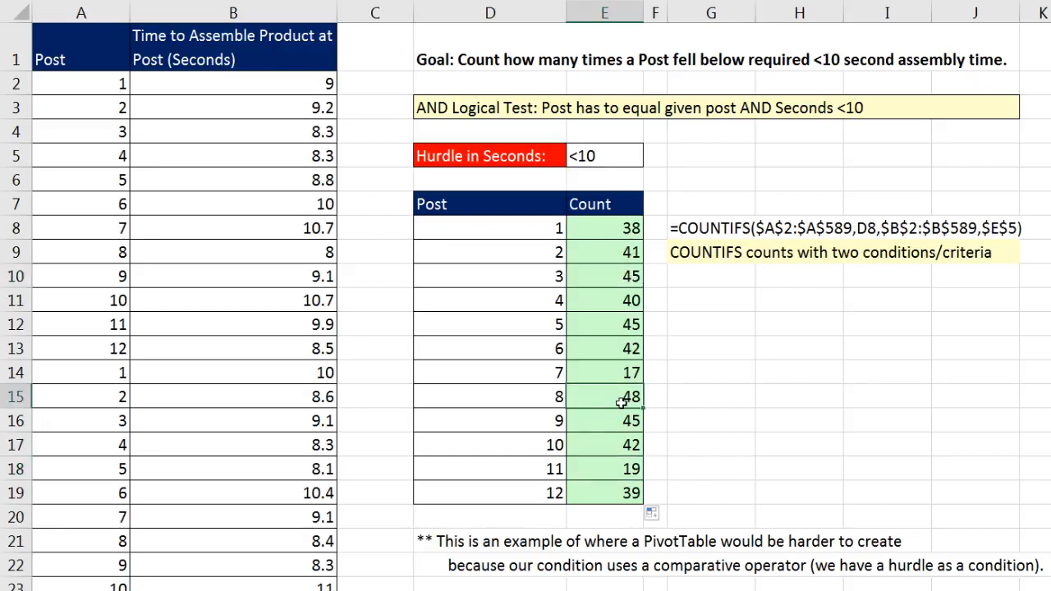
{"action": "left_click", "coordinate": [625, 495]}
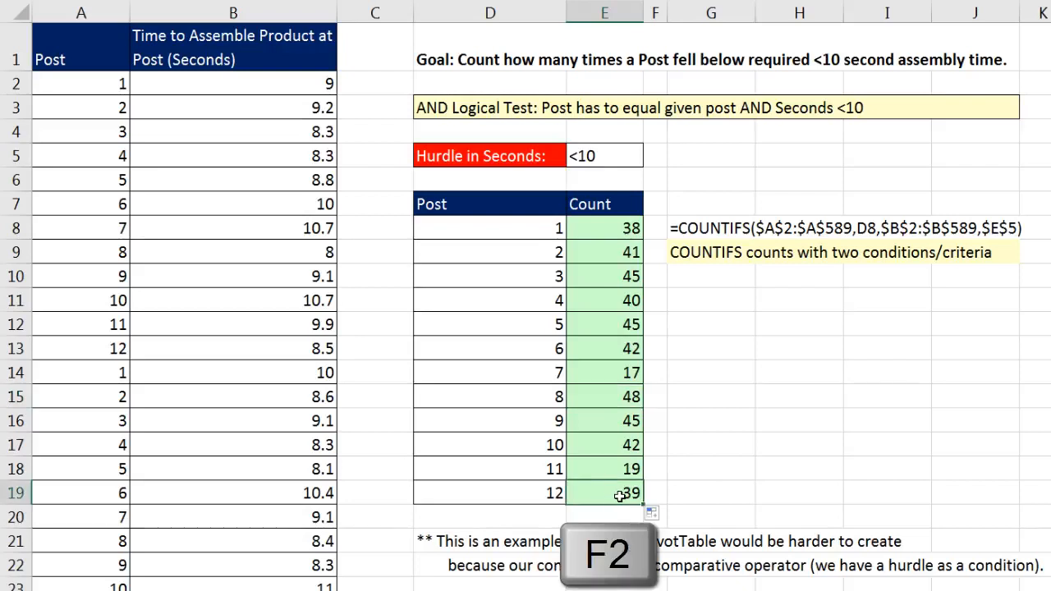
{"action": "key", "text": "F2"}
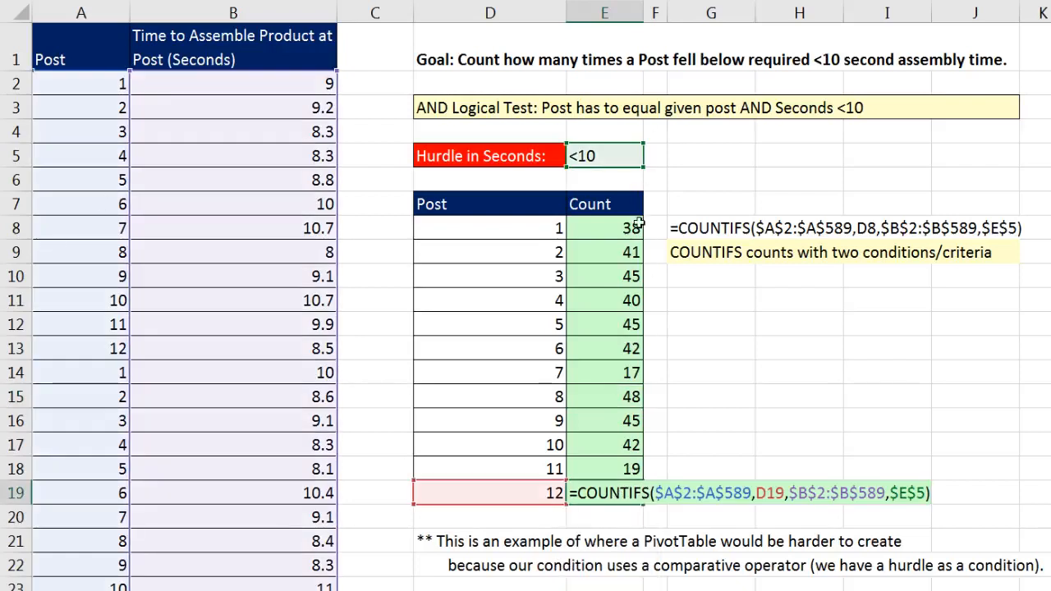
{"action": "key", "text": "Escape"}
- Compare the counts of posts 7 and 11 with those of the other posts in the report
{"action": "left_click_drag", "start_coordinate": [538, 373], "coordinate": [627, 382]}
{"action": "left_click_drag", "start_coordinate": [520, 470], "coordinate": [614, 465], "text": "ctrl"}
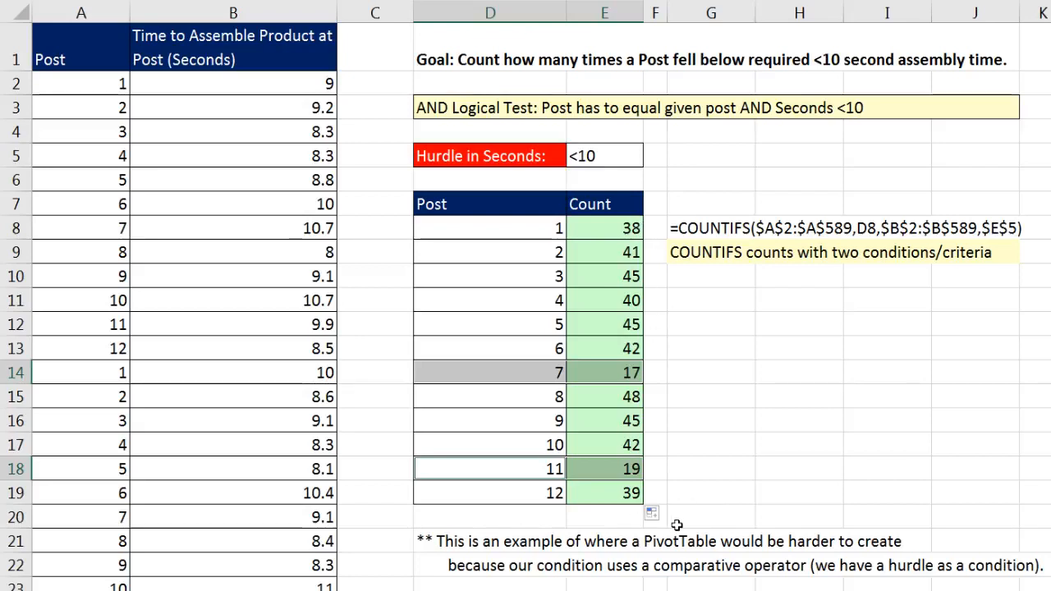
{"action": "left_click", "coordinate": [555, 230]}
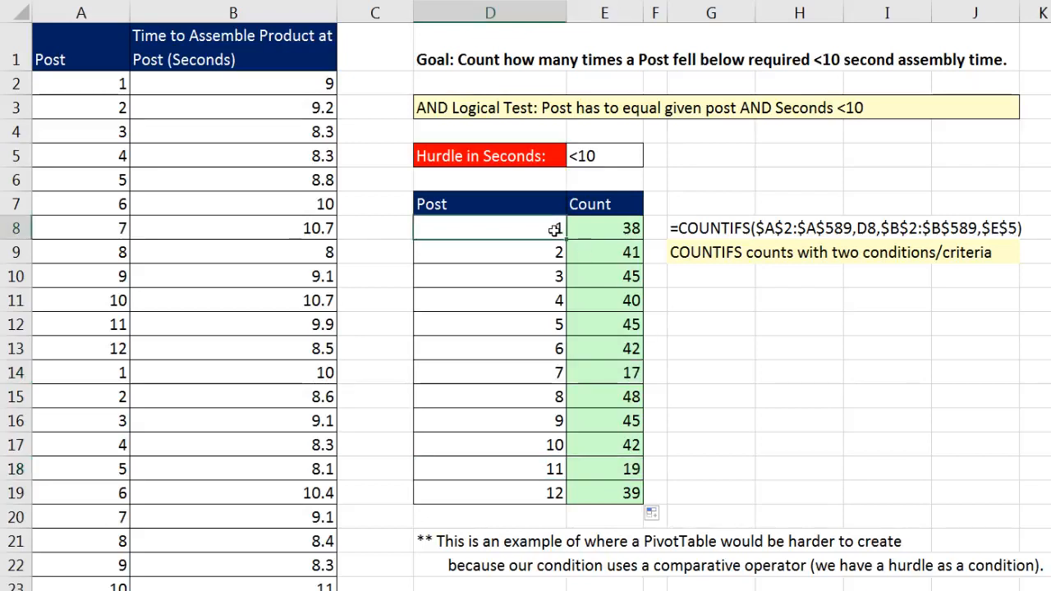
{"action": "left_click", "coordinate": [553, 254]}
{"action": "left_click", "coordinate": [547, 281]}
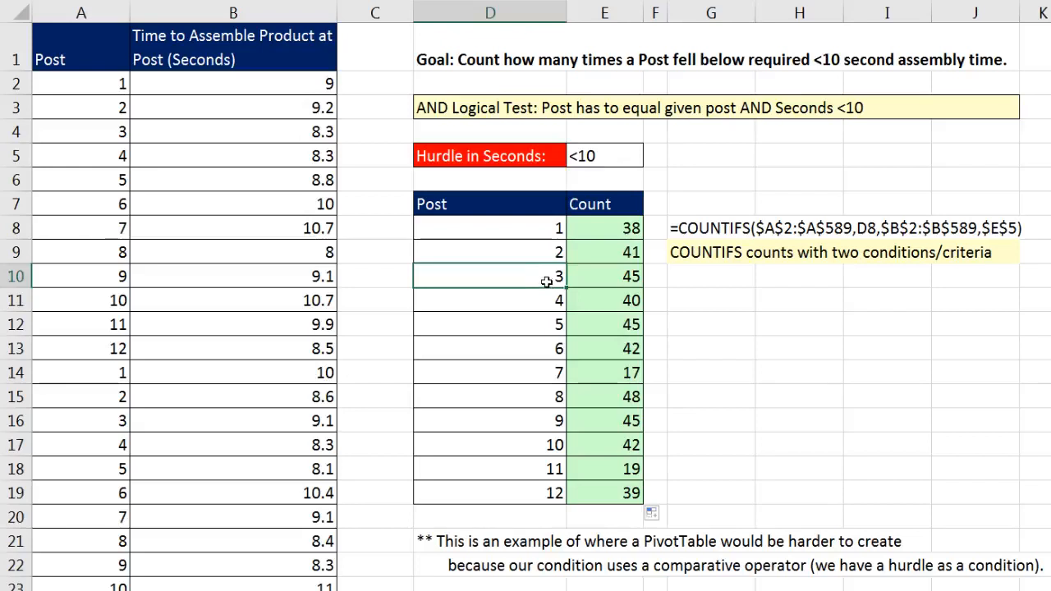
{"action": "left_click_drag", "start_coordinate": [547, 373], "coordinate": [605, 375]}
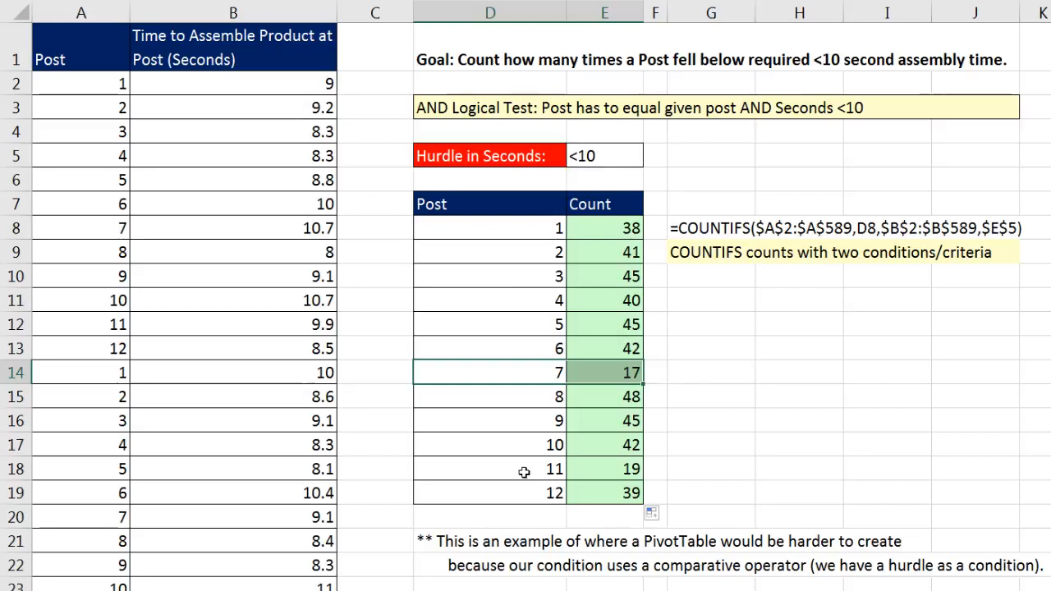
{"action": "left_click_drag", "start_coordinate": [546, 470], "coordinate": [588, 472]}
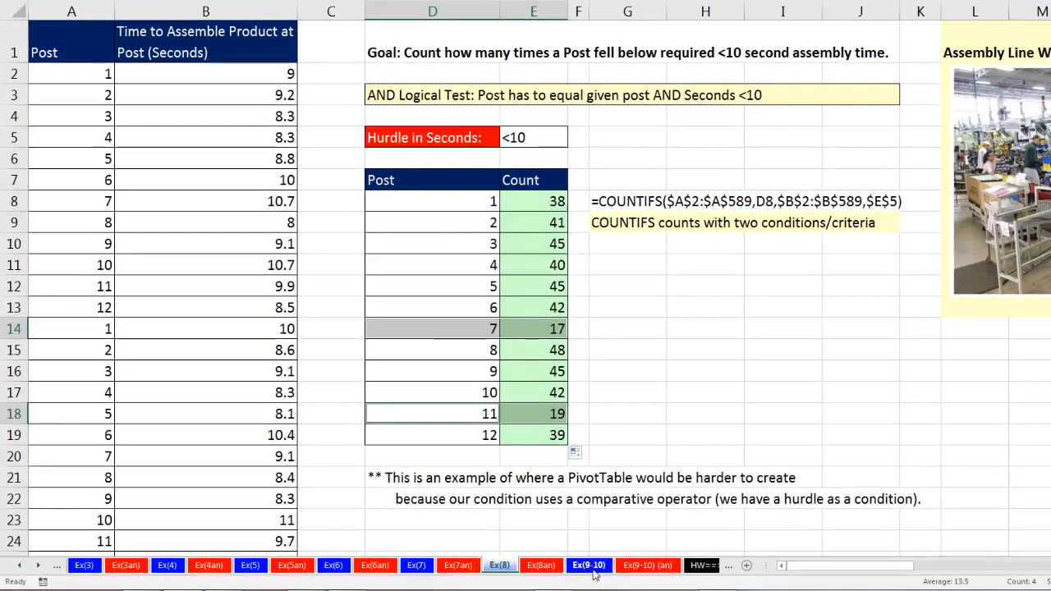
- On the Ex(9-10) sheet, start a MINIFS formula in E8 with AssemblyTimes[Seconds] as the minimum range
{"action": "left_click", "coordinate": [589, 565]}
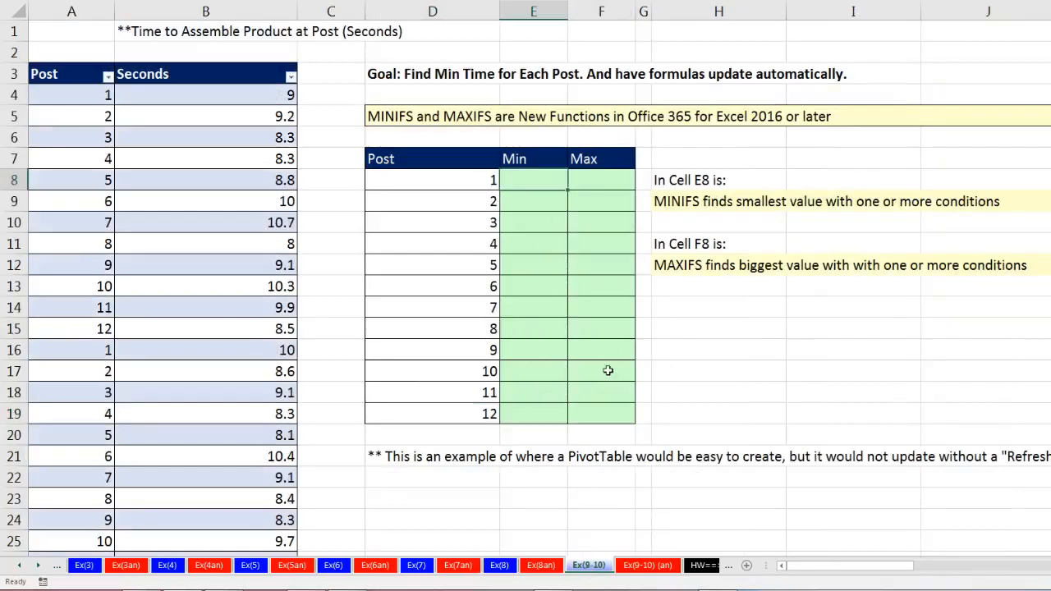
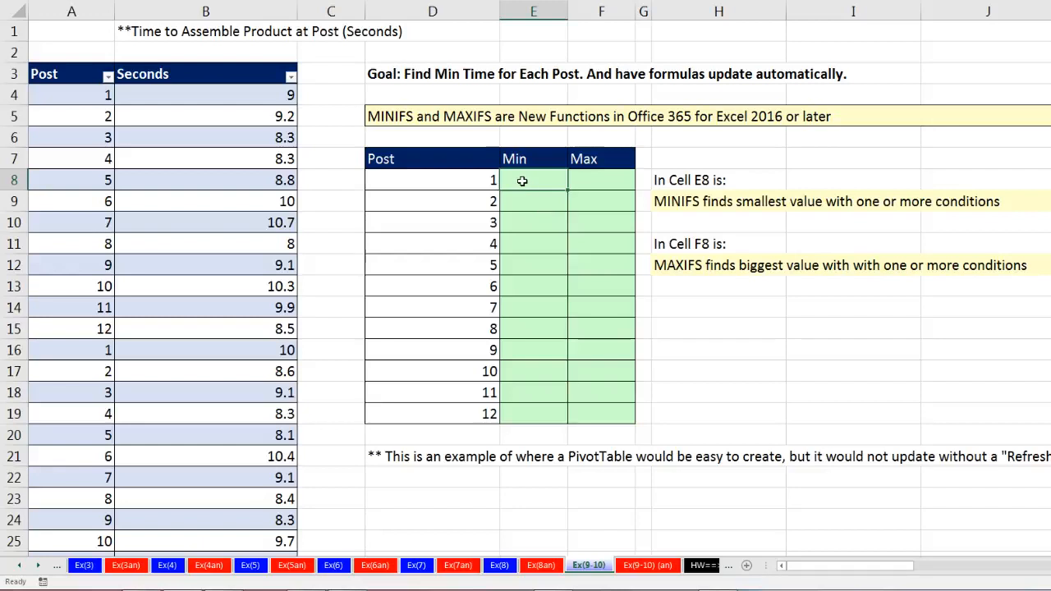
{"action": "type", "text": "=min"}
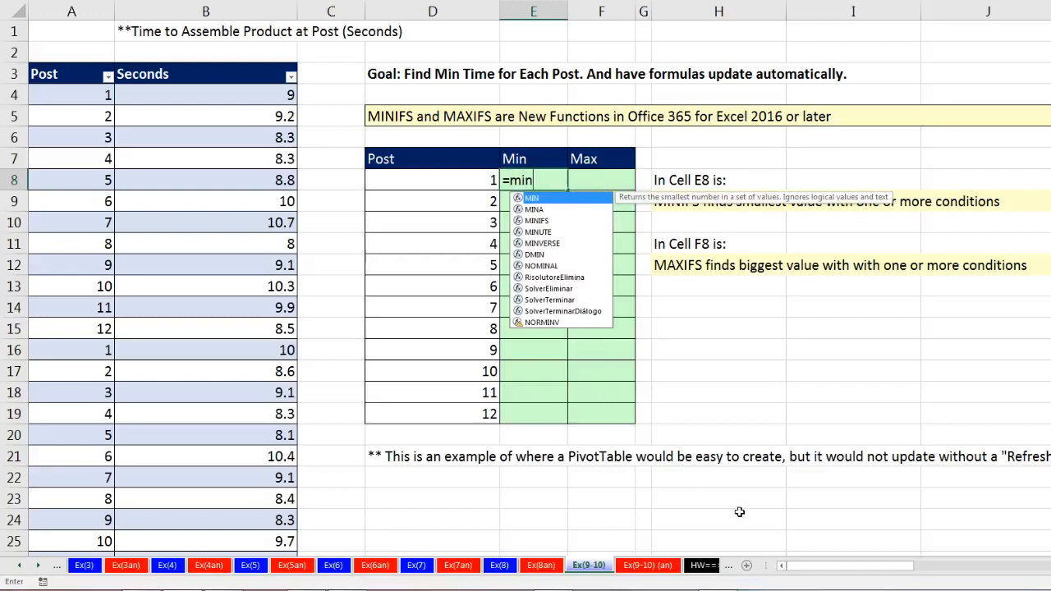
{"action": "key", "text": "Down"}
{"action": "key", "text": "Down"}
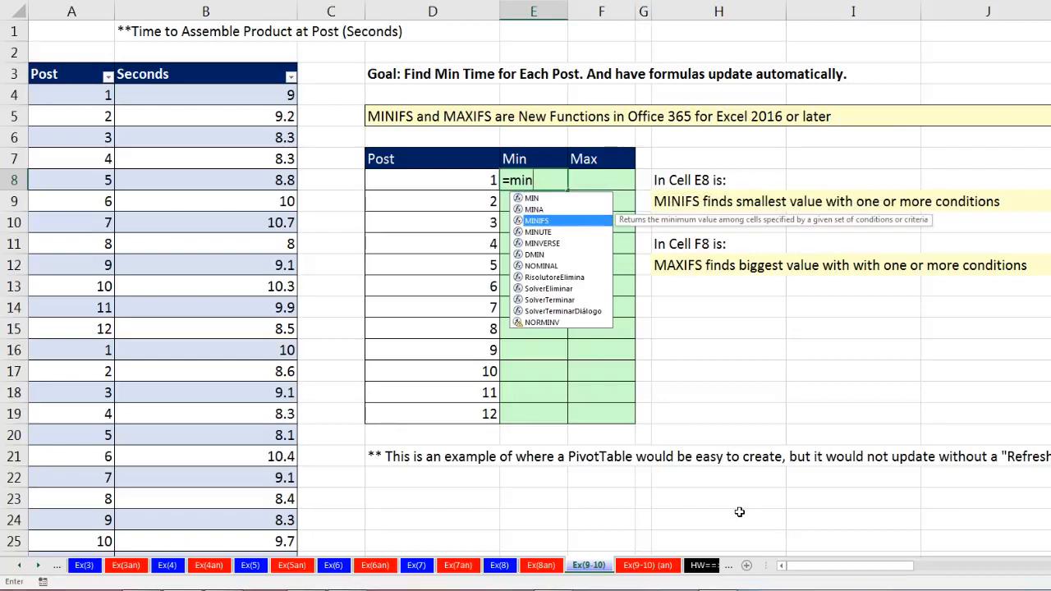
{"action": "key", "text": "Tab"}
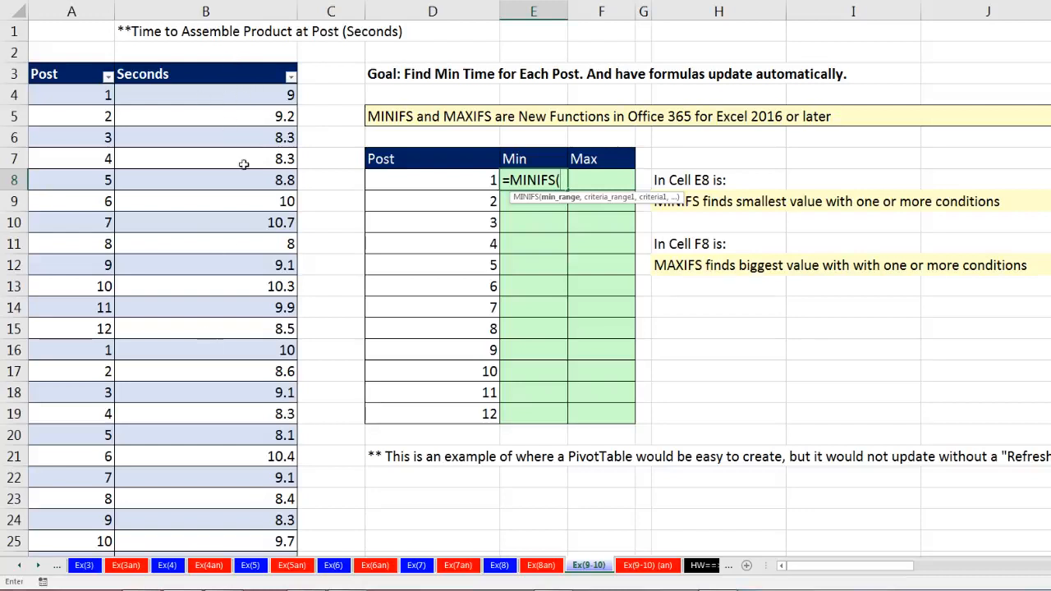
{"action": "left_click", "coordinate": [214, 62]}
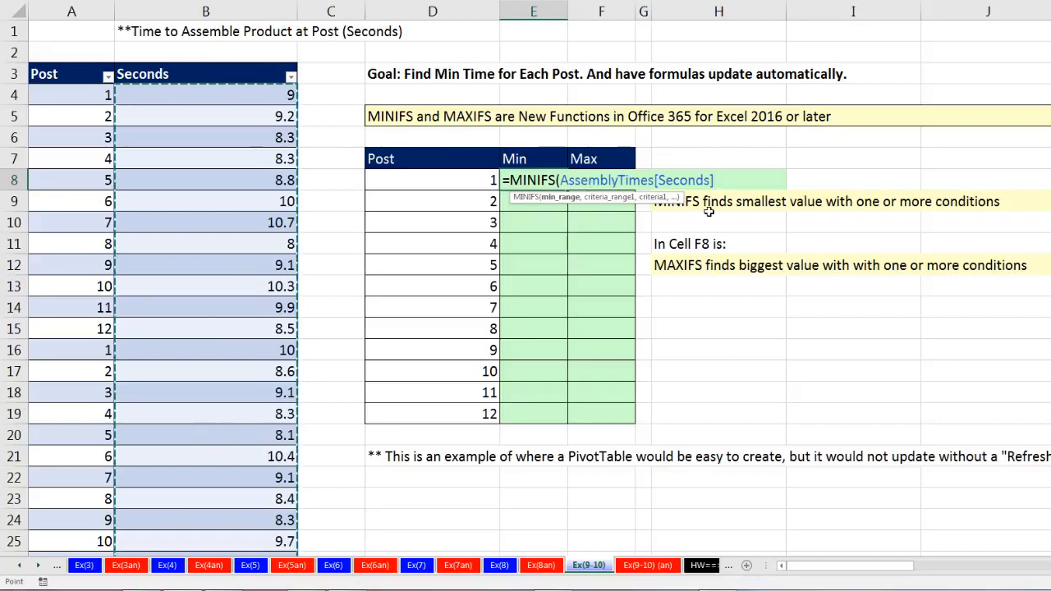
{"action": "type", "text": ","}
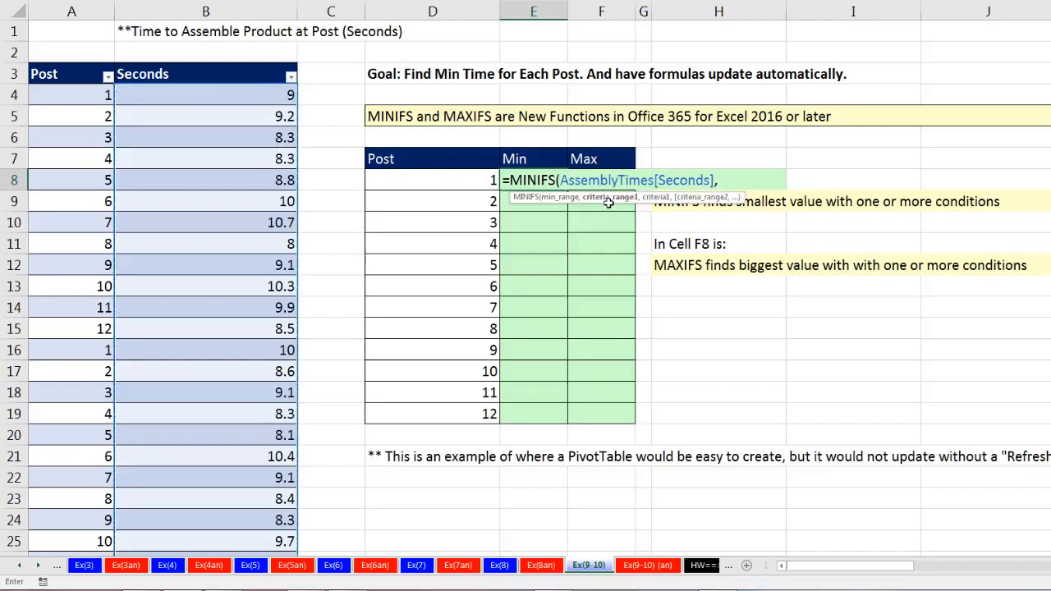
- Add AssemblyTimes[Post] as the criteria range with the relative cell D8 as criterion, and enter the MINIFS formula
{"action": "left_click", "coordinate": [72, 64]}
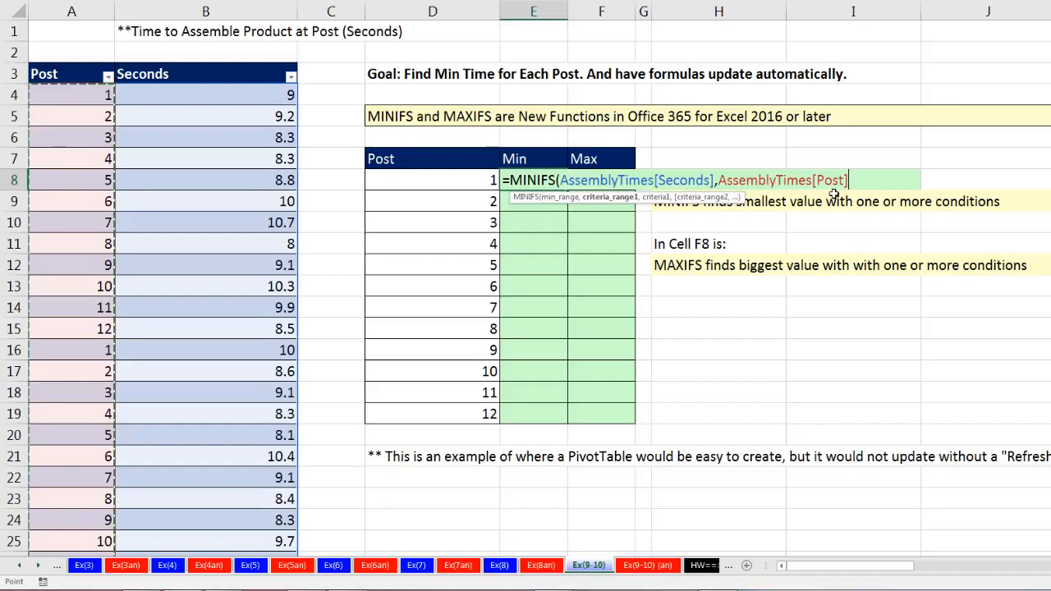
{"action": "type", "text": ","}
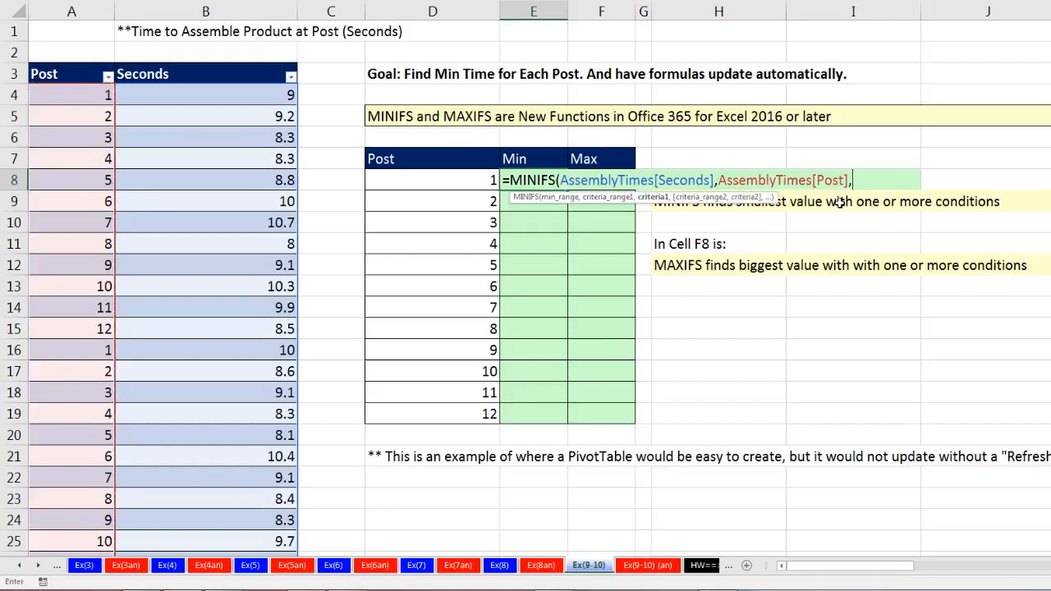
{"action": "left_click", "coordinate": [463, 183]}
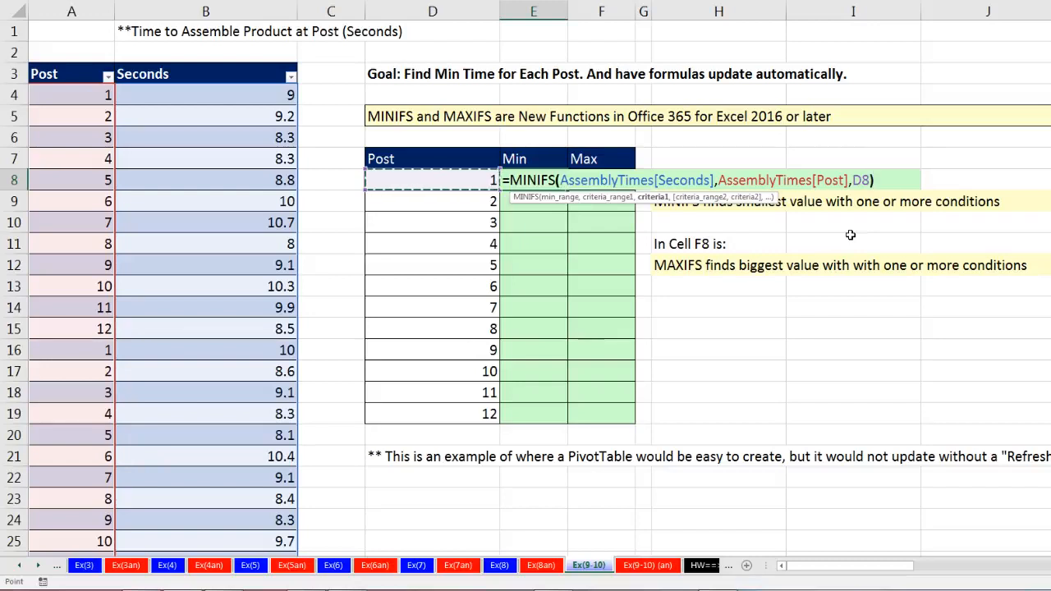
{"action": "type", "text": ")"}
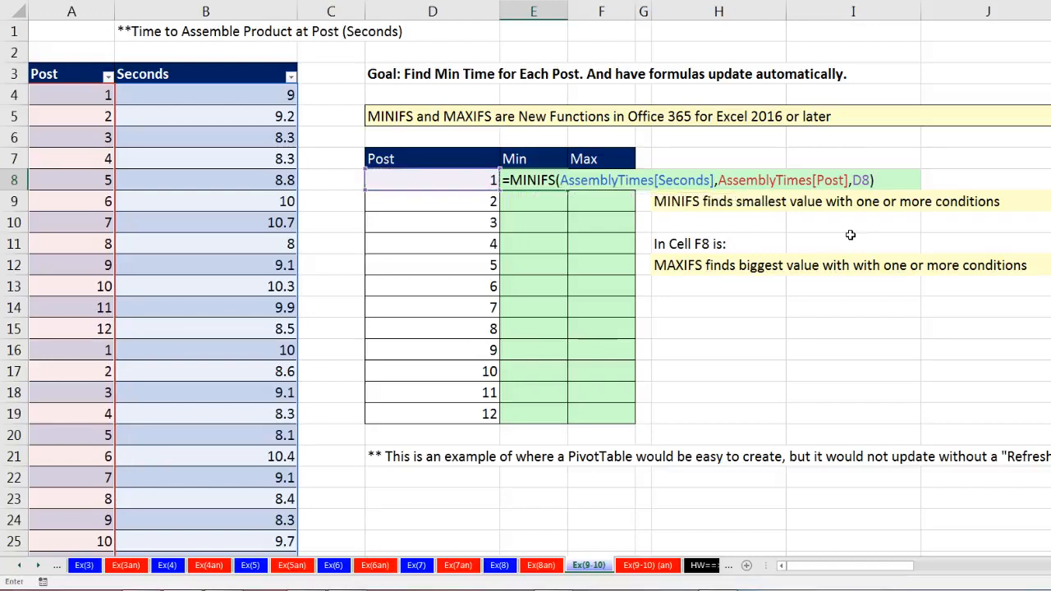
{"action": "key", "text": "ctrl+Return"}
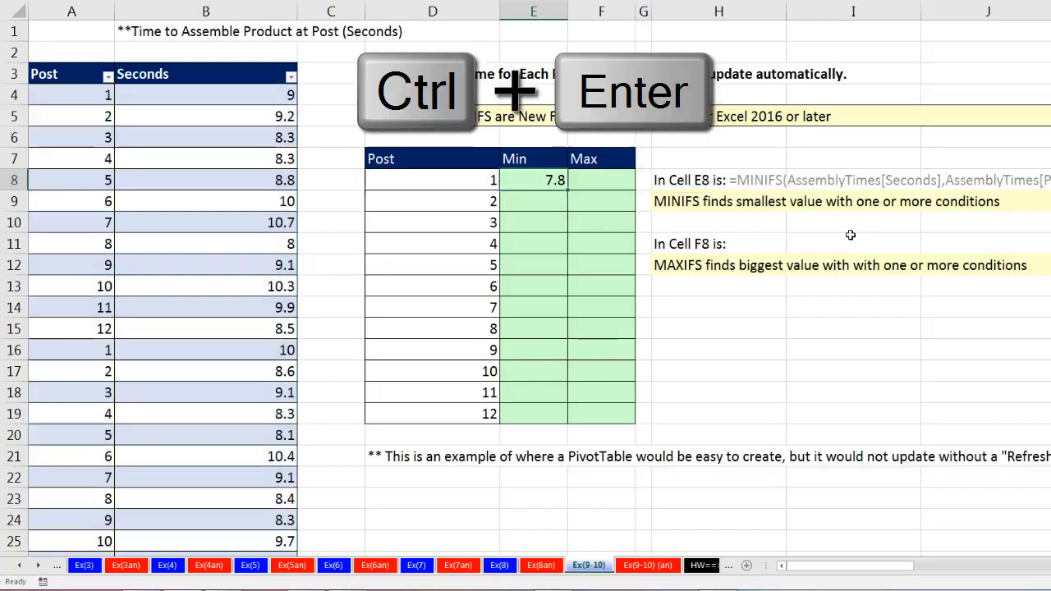
- Copy the MINIFS formula down to E19, checking the last copy and the minimum times of posts 7 and 11
{"action": "double_click", "coordinate": [568, 190]}
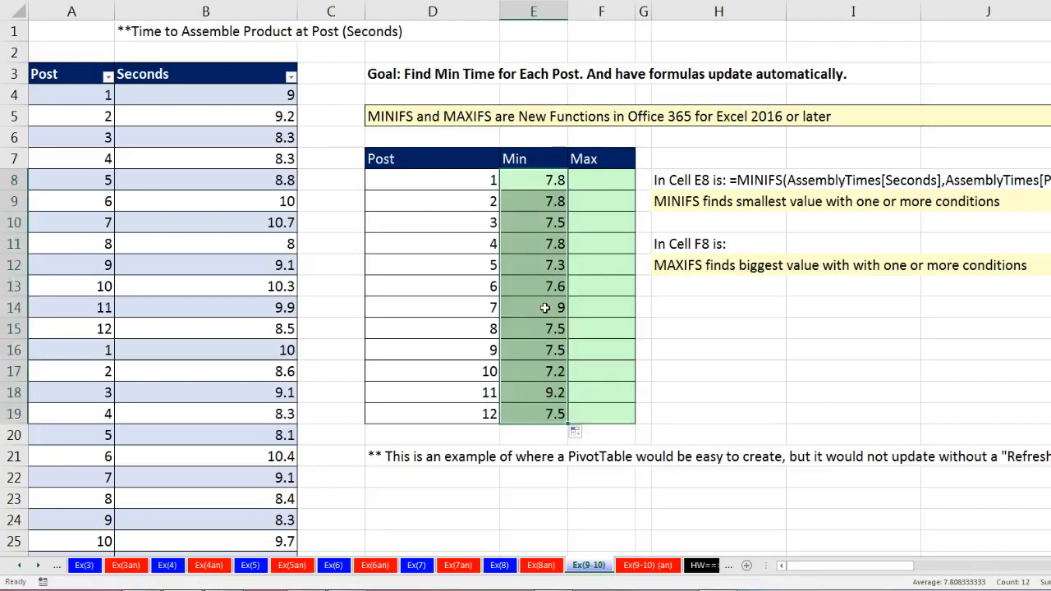
{"action": "left_click", "coordinate": [542, 418]}
{"action": "key", "text": "F2"}
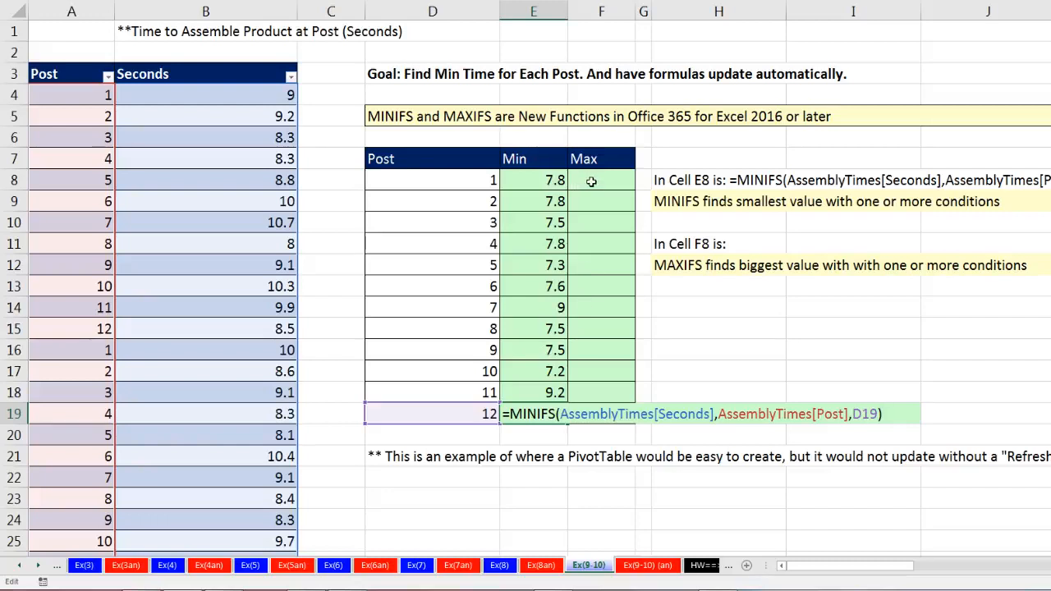
{"action": "key", "text": "ctrl+Return"}
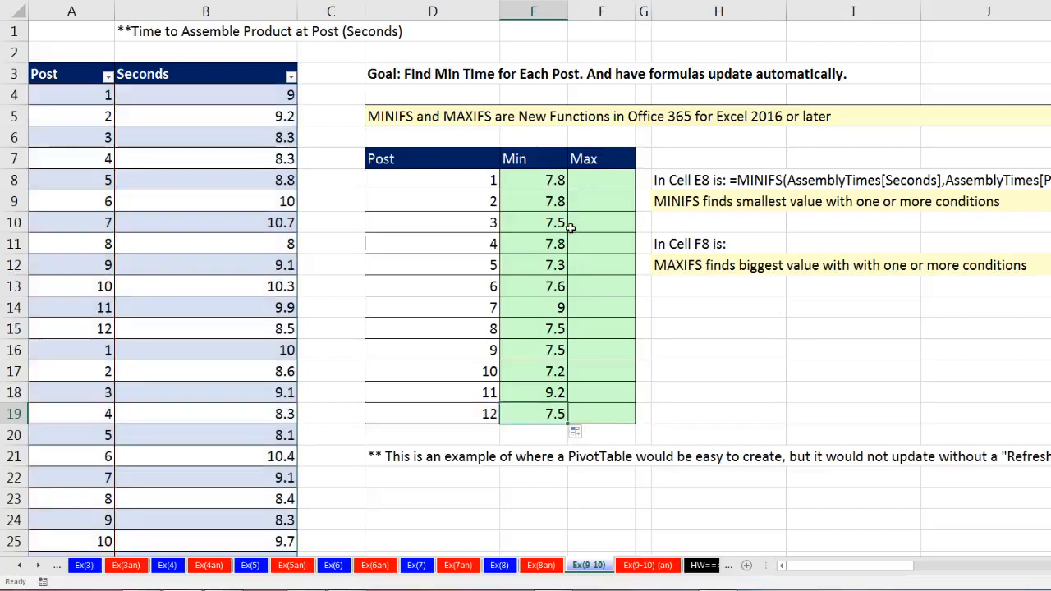
{"action": "left_click_drag", "start_coordinate": [459, 313], "coordinate": [512, 314]}
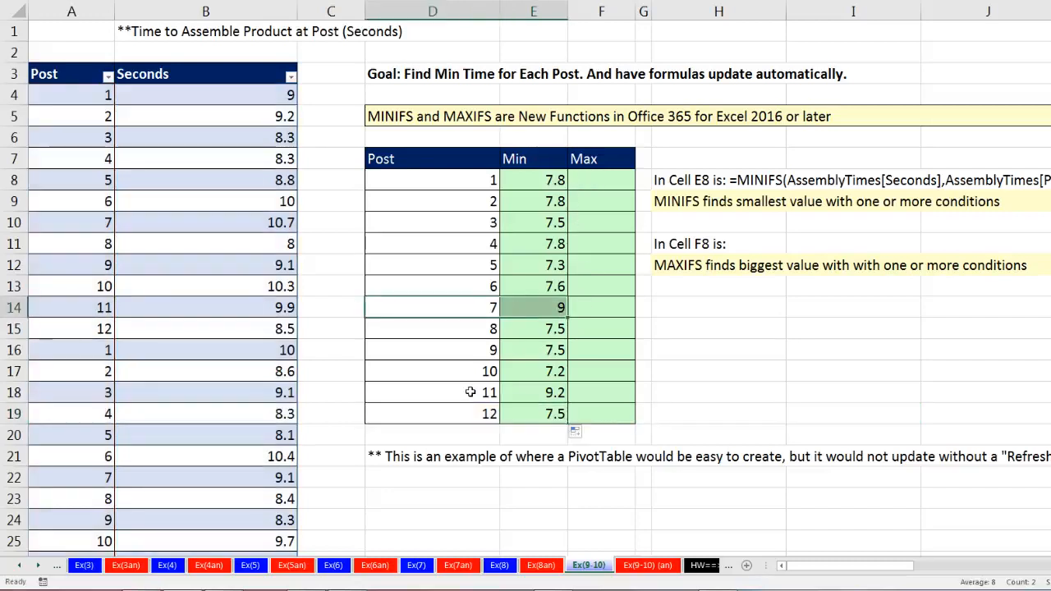
{"action": "left_click_drag", "start_coordinate": [480, 394], "coordinate": [523, 393]}
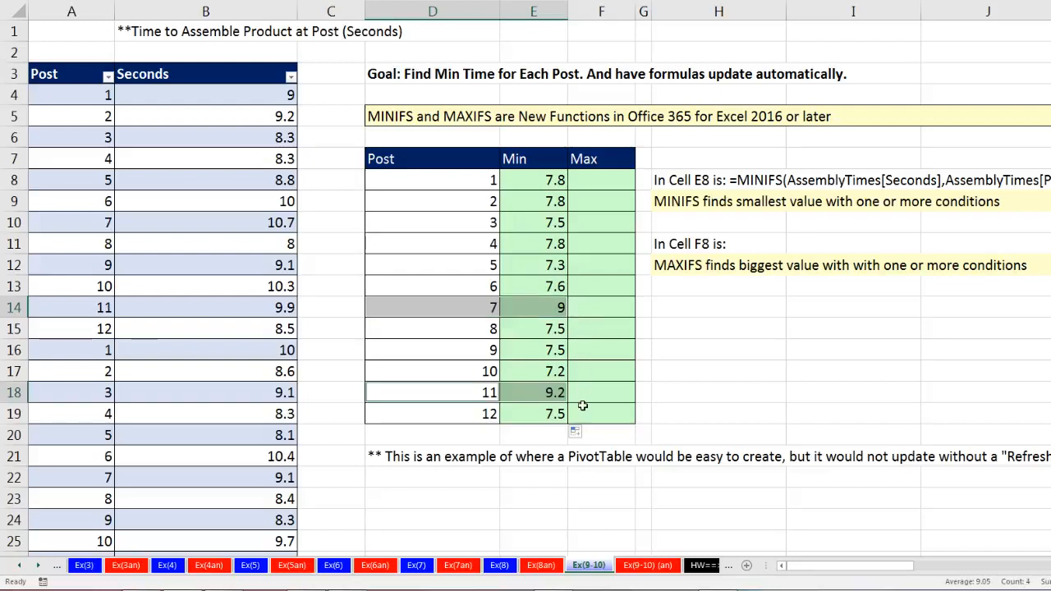
- Start a MAXIFS formula in F8 with AssemblyTimes[Seconds] as the maximum range
{"action": "left_click", "coordinate": [584, 179]}
{"action": "type", "text": "=maxi"}
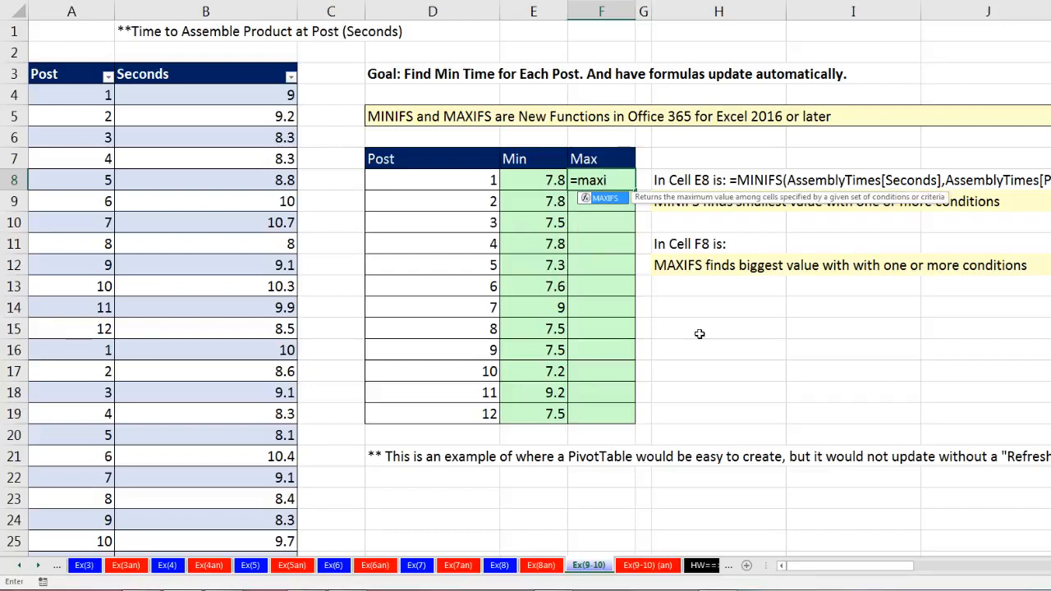
{"action": "key", "text": "Tab"}
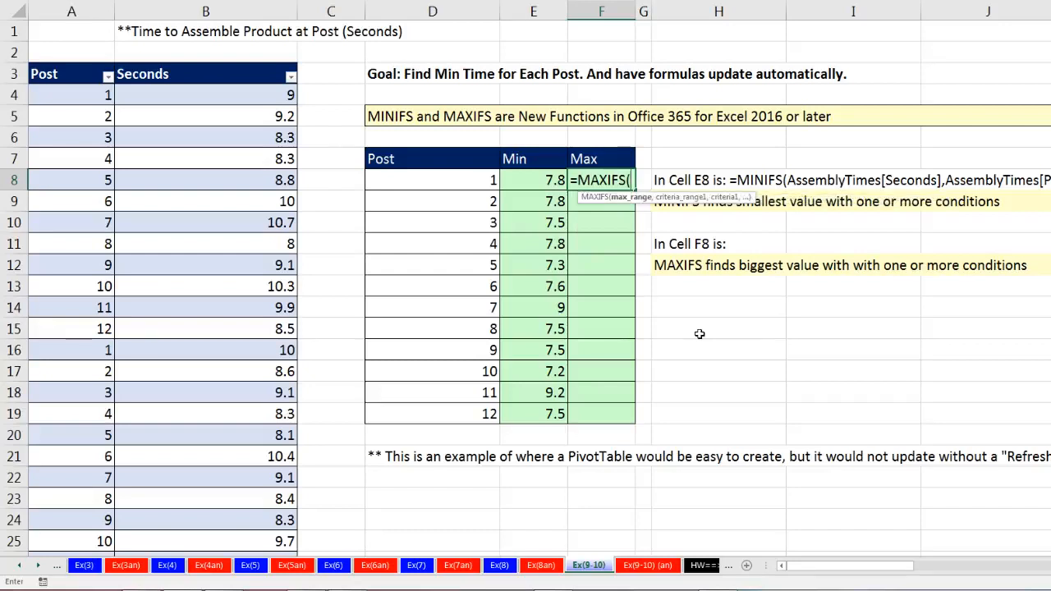
{"action": "left_click", "coordinate": [266, 63]}
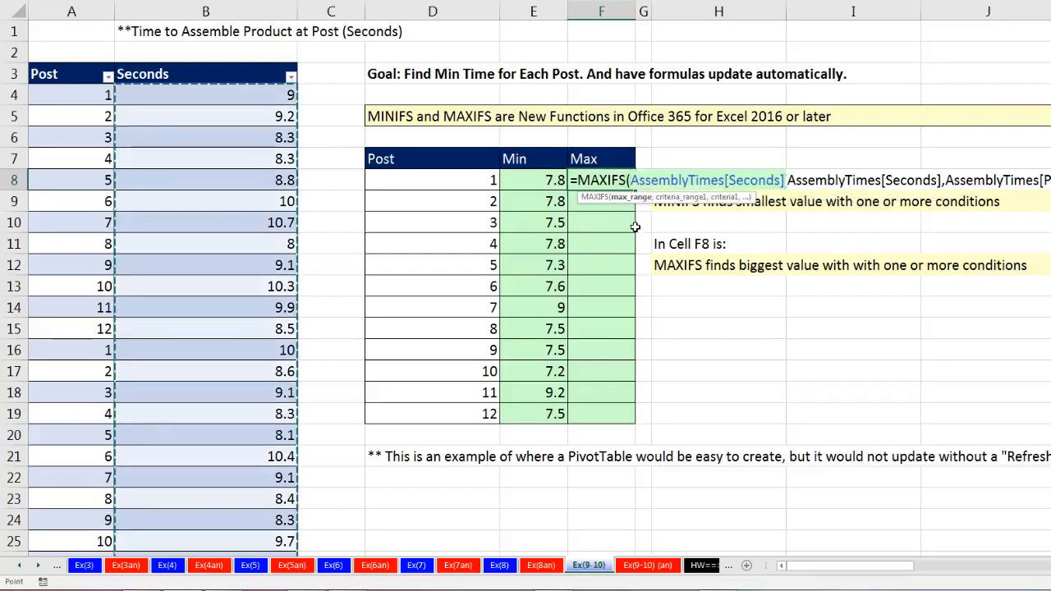
{"action": "type", "text": ","}
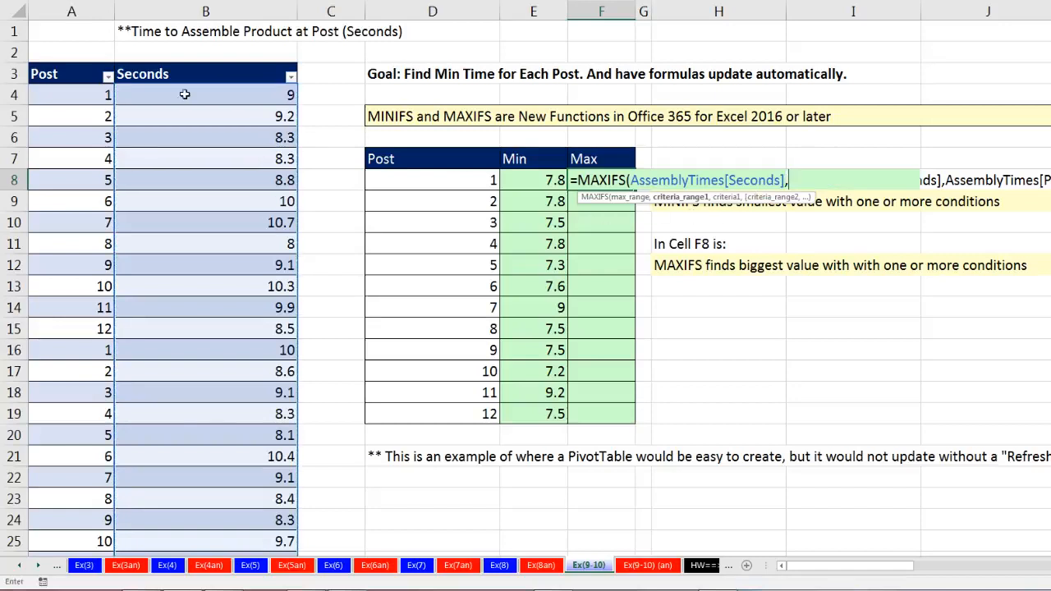
- Add AssemblyTimes[Post] as the criteria range with the relative cell D8 as criterion, and enter the MAXIFS formula
{"action": "left_click", "coordinate": [76, 61]}
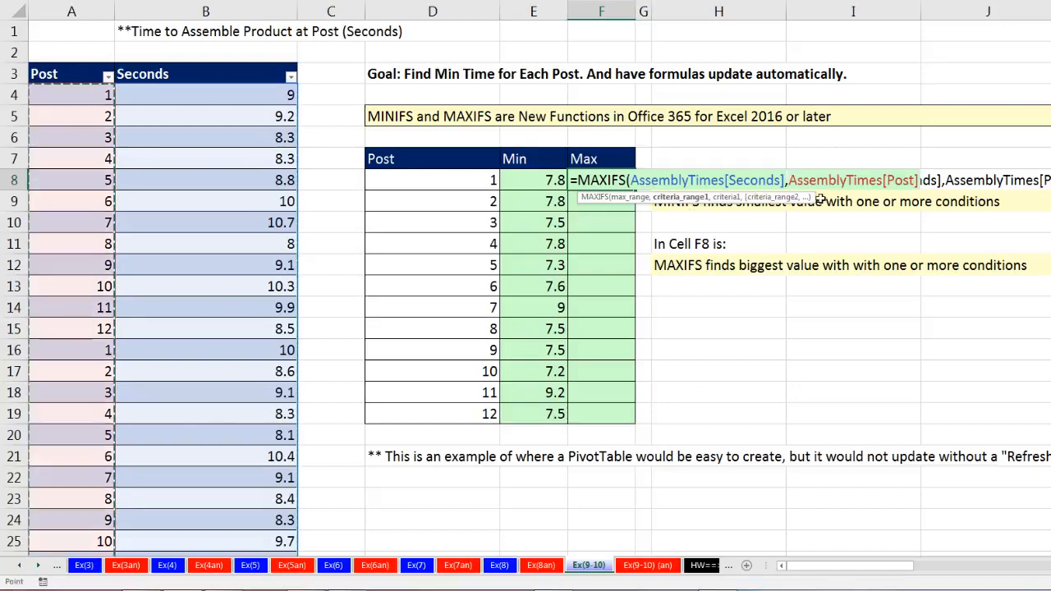
{"action": "type", "text": ","}
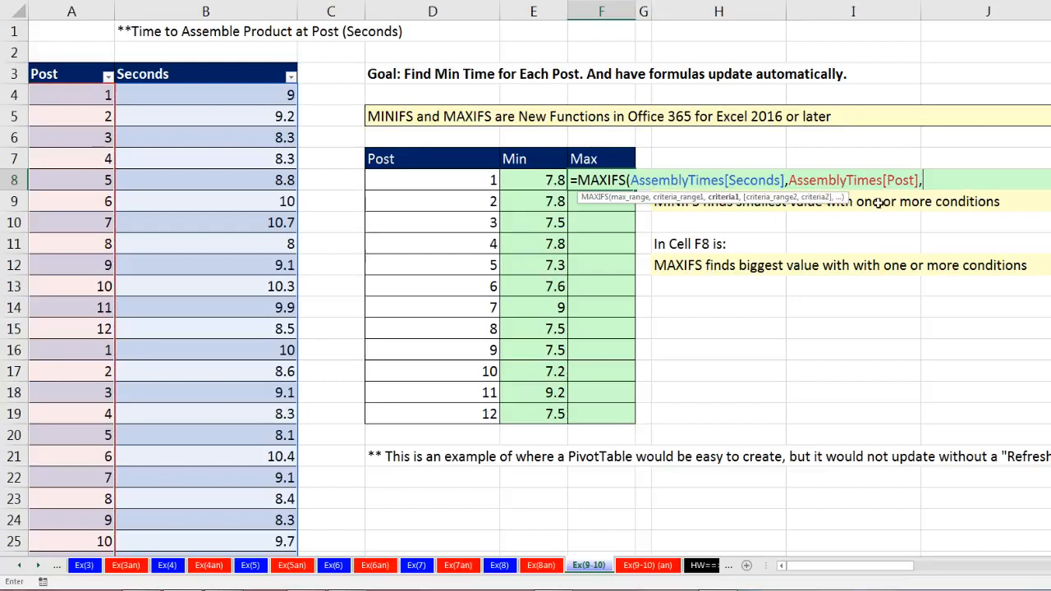
{"action": "left_click", "coordinate": [483, 178]}
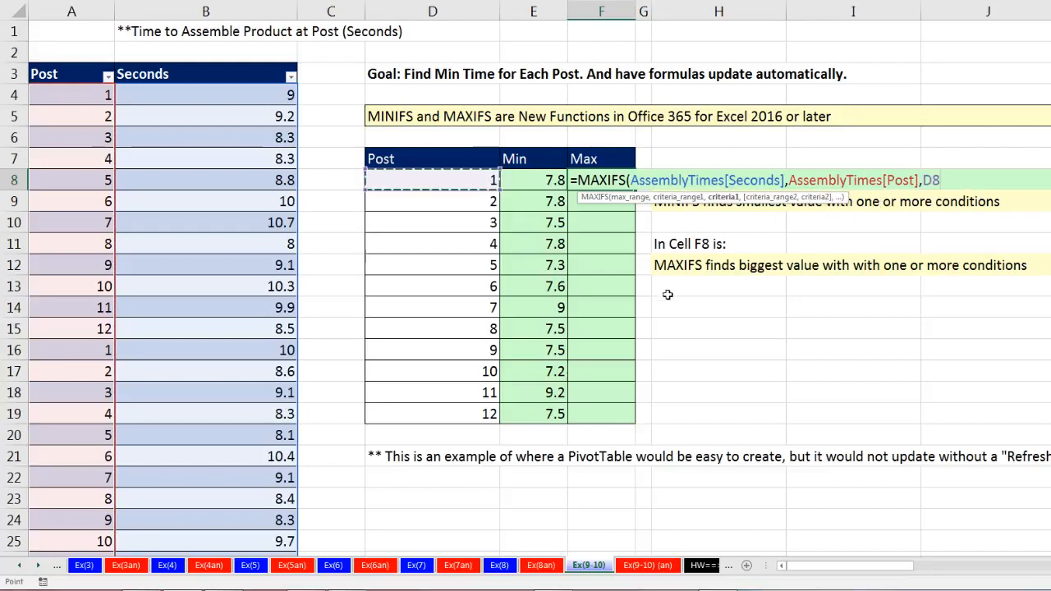
{"action": "key", "text": "ctrl+Return"}
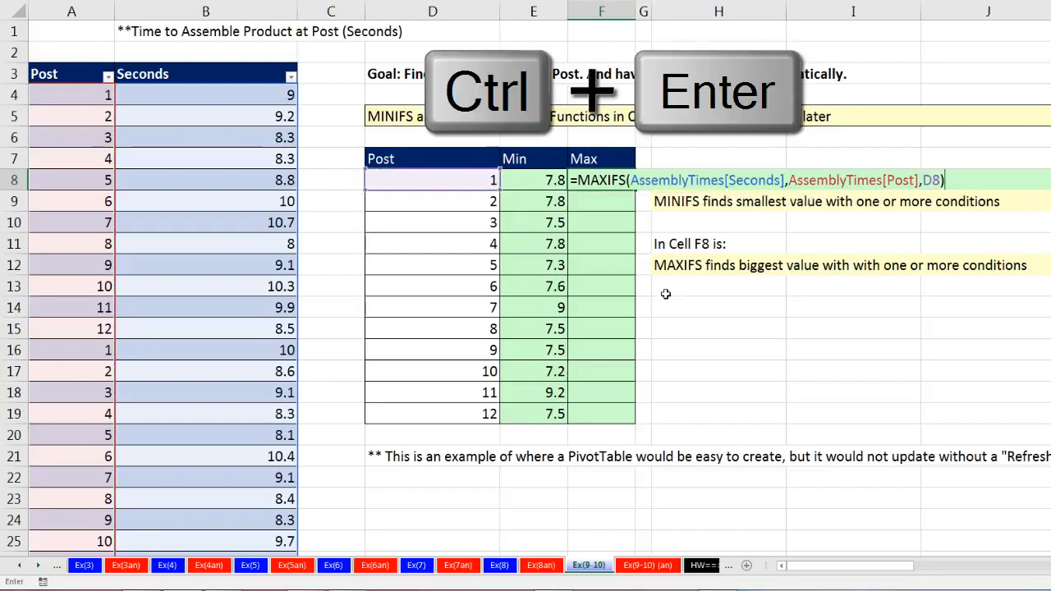
- Copy the MAXIFS formula down to F19 and check the cell references in the last copy
{"action": "left_click_drag", "start_coordinate": [634, 190], "coordinate": [628, 417]}
{"action": "left_click", "coordinate": [606, 412]}
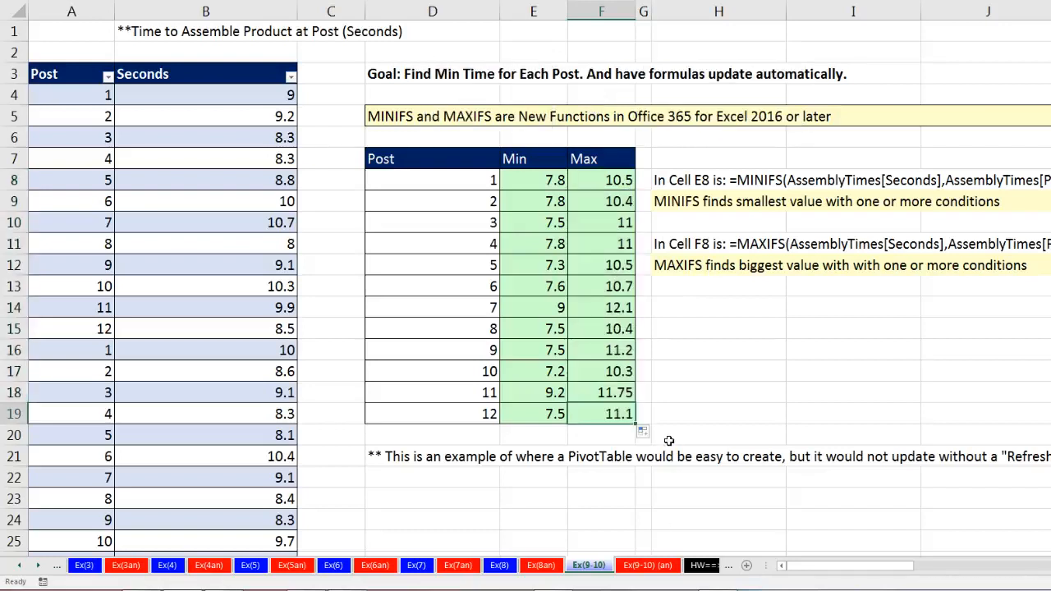
{"action": "key", "text": "F2"}
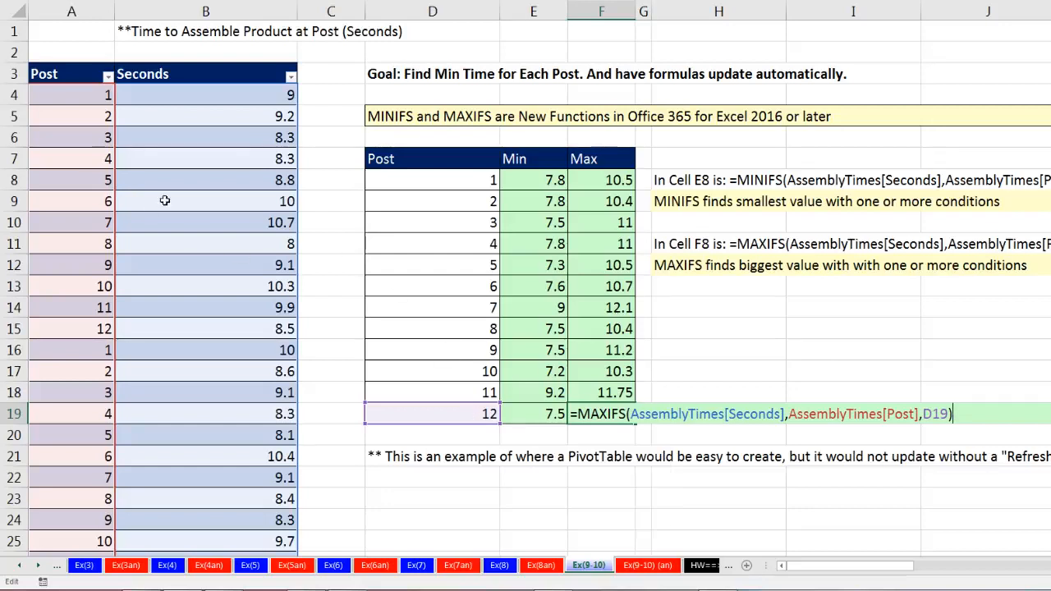
{"action": "key", "text": "Escape"}
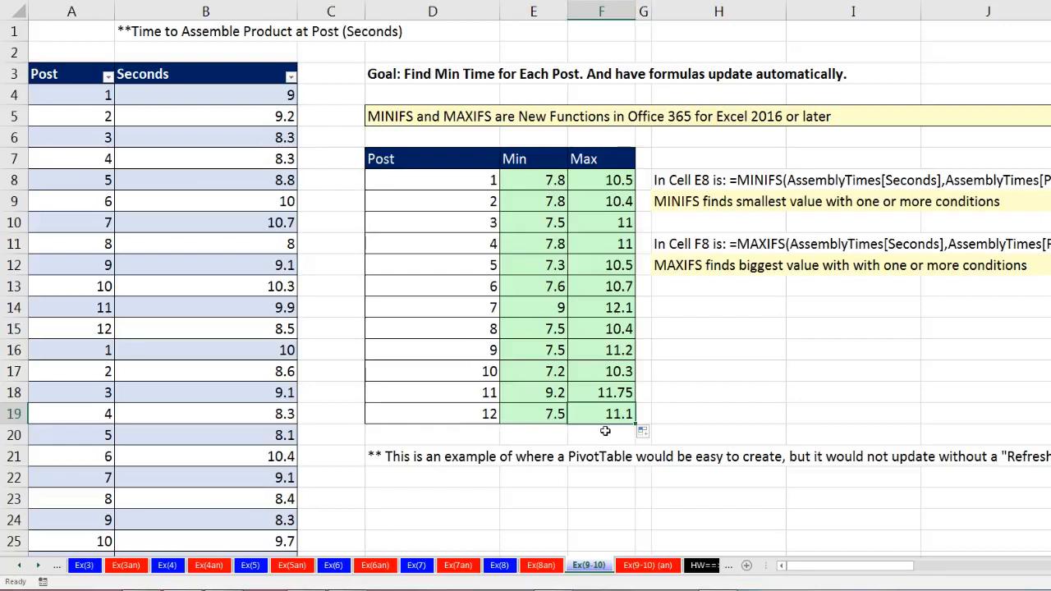
- Compare the minimum and maximum times of posts 7 and 11 with those of the other posts
{"action": "left_click_drag", "start_coordinate": [465, 394], "coordinate": [604, 396]}
{"action": "left_click_drag", "start_coordinate": [441, 305], "coordinate": [614, 317], "text": "ctrl"}
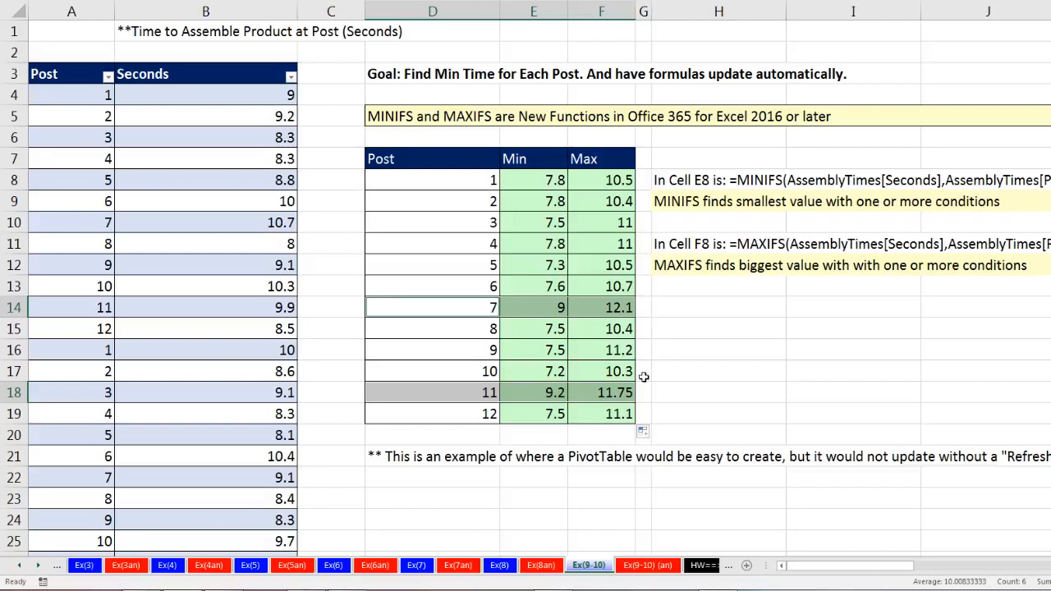
{"action": "left_click", "coordinate": [630, 419]}
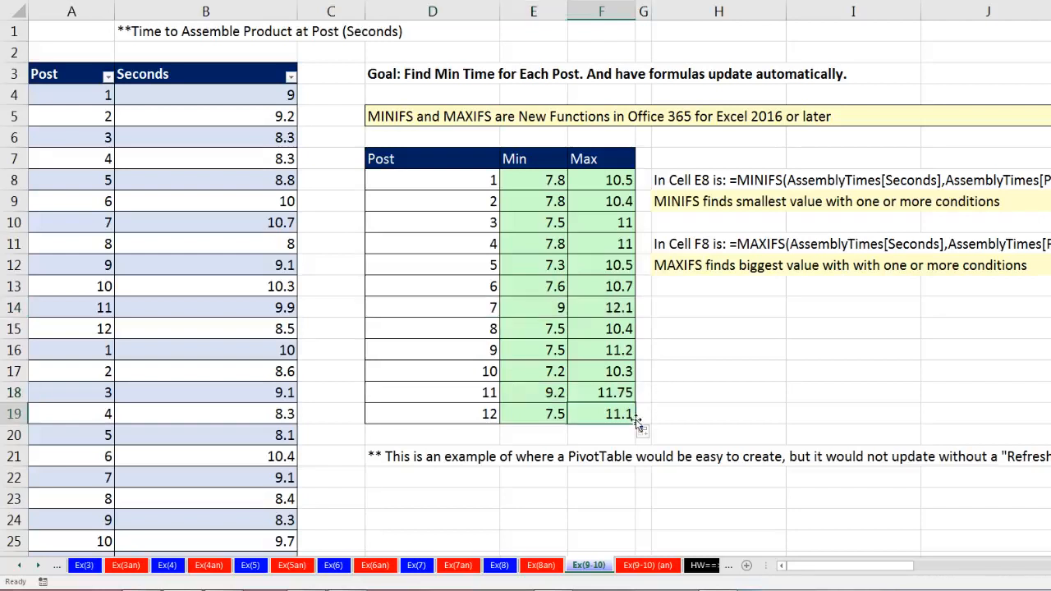
- Look over the names of the homework sheets that follow the examples, and return to the example sheet names
{"action": "left_click", "coordinate": [37, 565]}
{"action": "left_click", "coordinate": [37, 565]}
{"action": "left_click", "coordinate": [38, 566]}
{"action": "left_click", "coordinate": [38, 565]}
{"action": "left_click", "coordinate": [38, 565]}
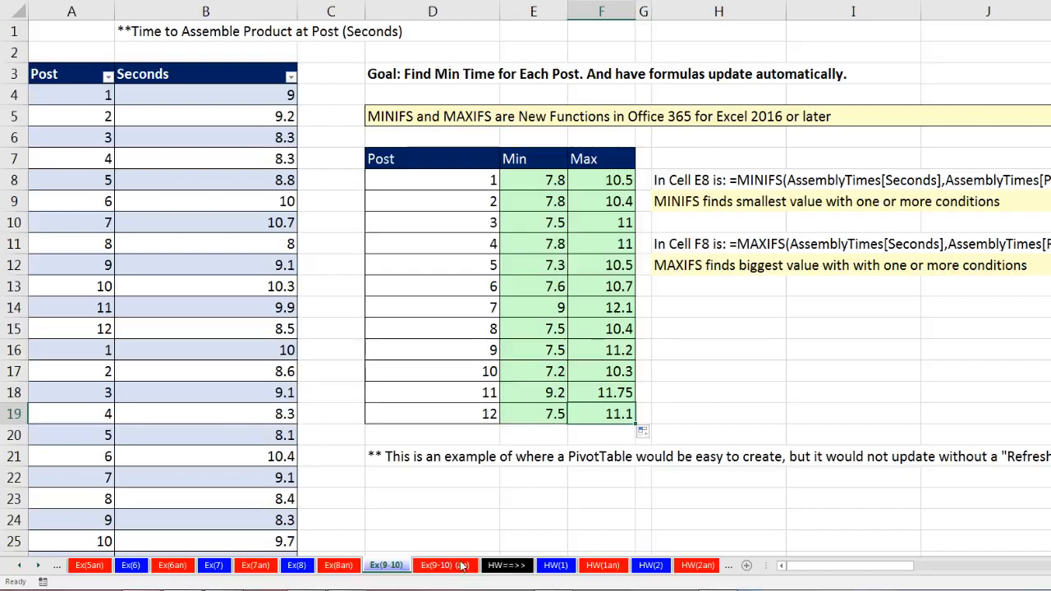
{"action": "left_click", "coordinate": [19, 565]}
{"action": "left_click", "coordinate": [19, 566]}
{"action": "left_click", "coordinate": [19, 566]}
{"action": "left_click", "coordinate": [19, 566]}
{"action": "left_click", "coordinate": [19, 565]}
{"action": "left_click", "coordinate": [18, 566]}
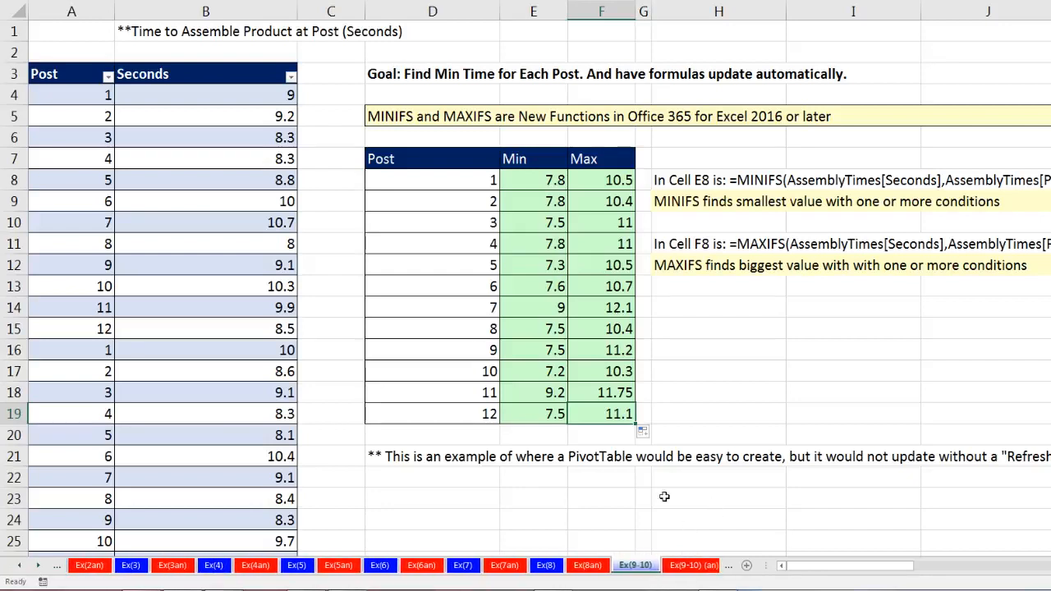
- Review the MAXIFS formula in F8 and the MINIFS formula in E8 without changing them
{"action": "double_click", "coordinate": [607, 181]}
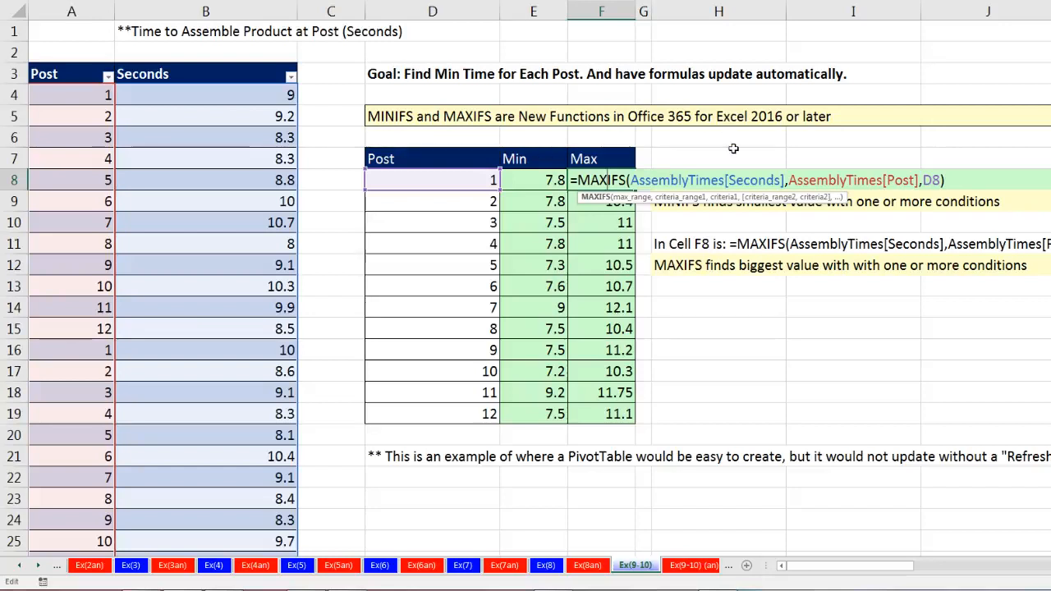
{"action": "key", "text": "Escape"}
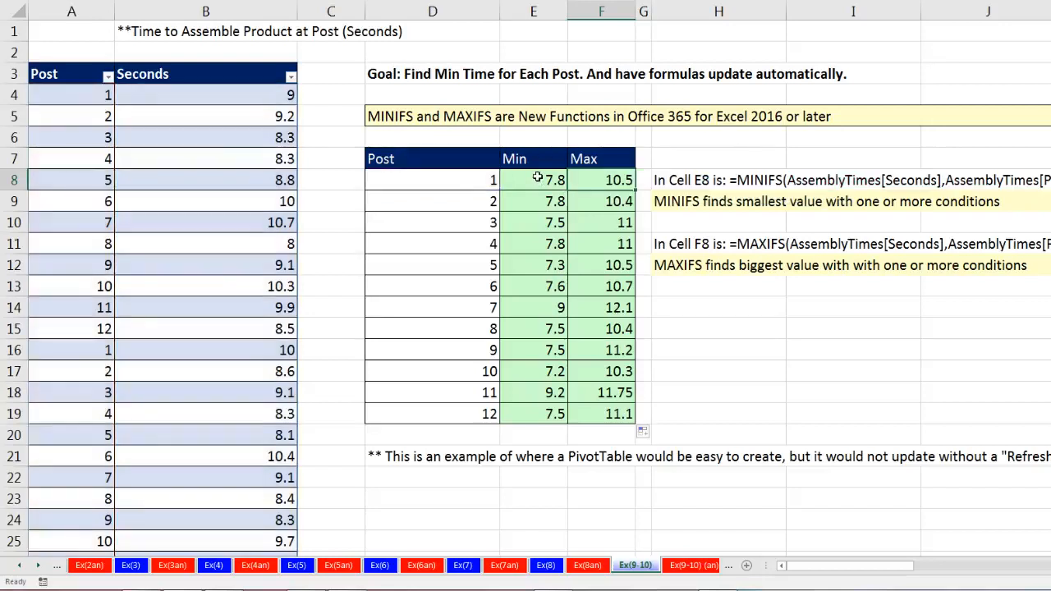
{"action": "double_click", "coordinate": [538, 179]}
{"action": "key", "text": "Escape"}
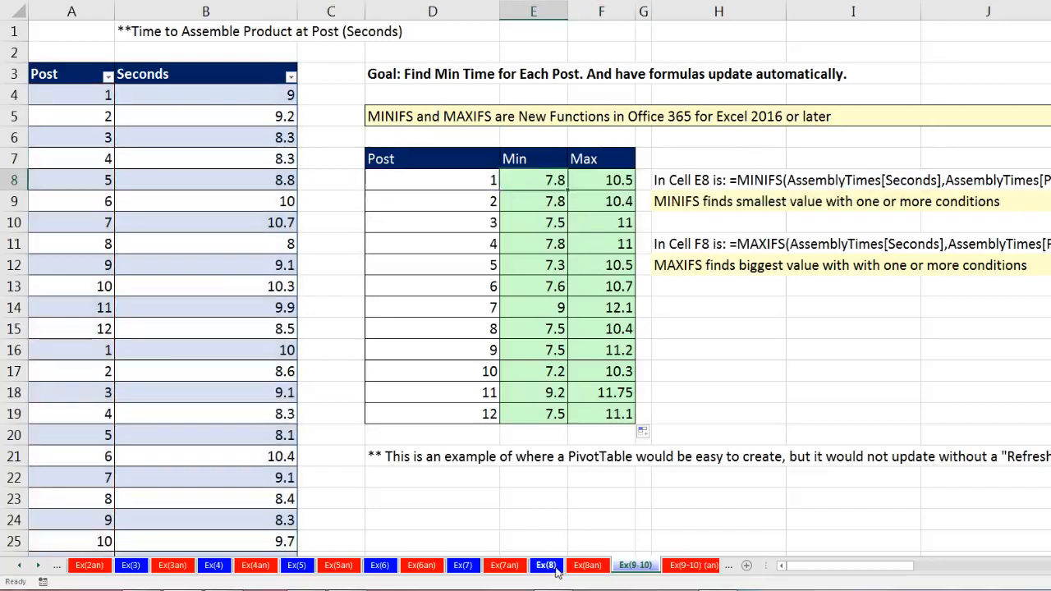
- Review the two-condition COUNTIFS formula in E8 of sheet Ex(8), and bring up the SUMIFS report on Ex(7)
{"action": "left_click", "coordinate": [545, 565]}
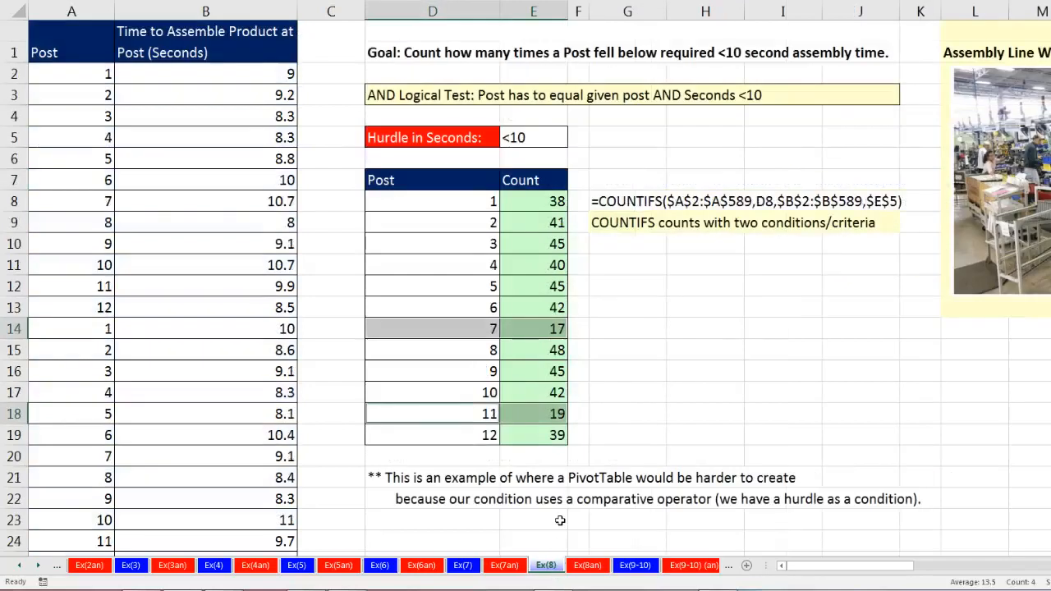
{"action": "double_click", "coordinate": [532, 199]}
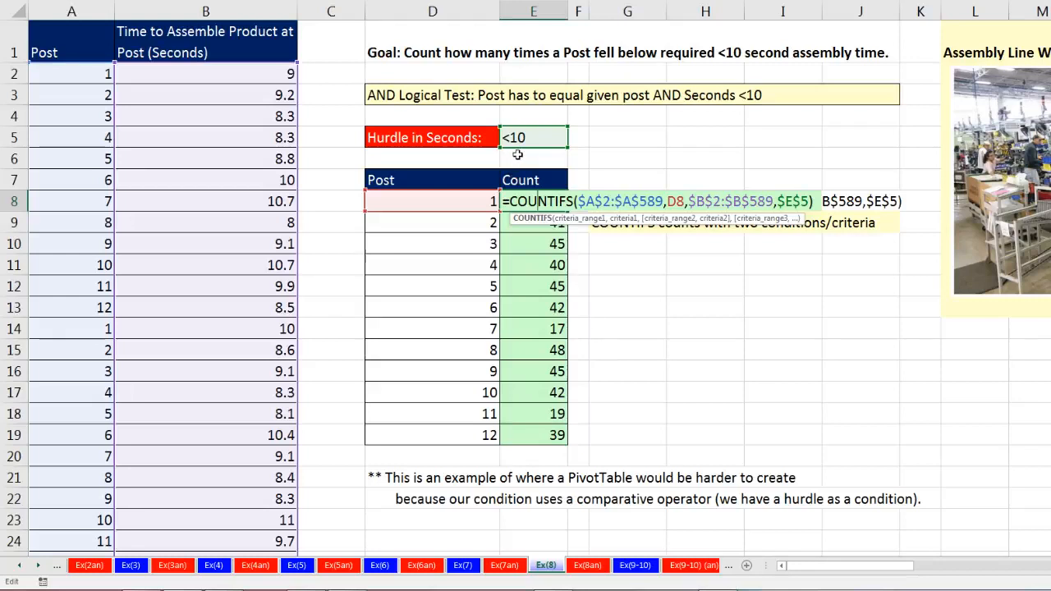
{"action": "key", "text": "Escape"}
{"action": "left_click", "coordinate": [462, 565]}
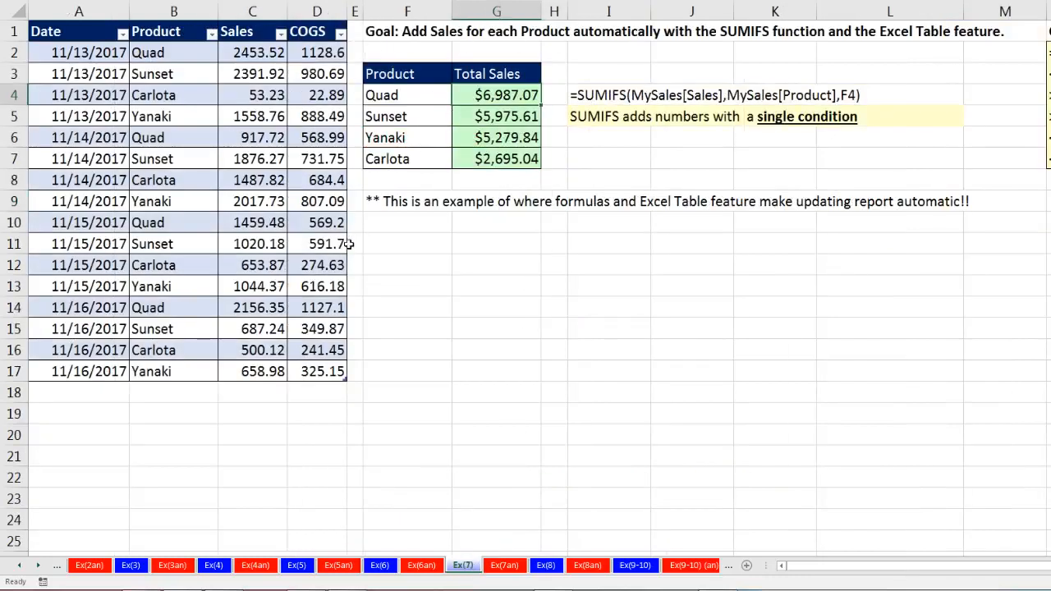
- Review the three-condition COUNTIFS formula for Quad in H18 of sheet Ex(6)
{"action": "left_click", "coordinate": [389, 568]}
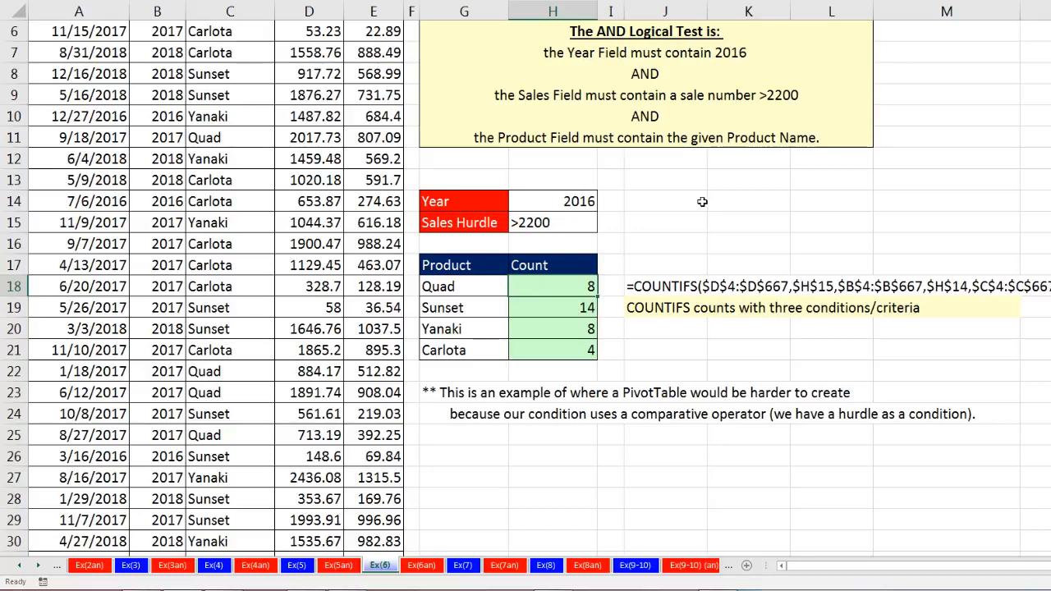
{"action": "key", "text": "F2"}
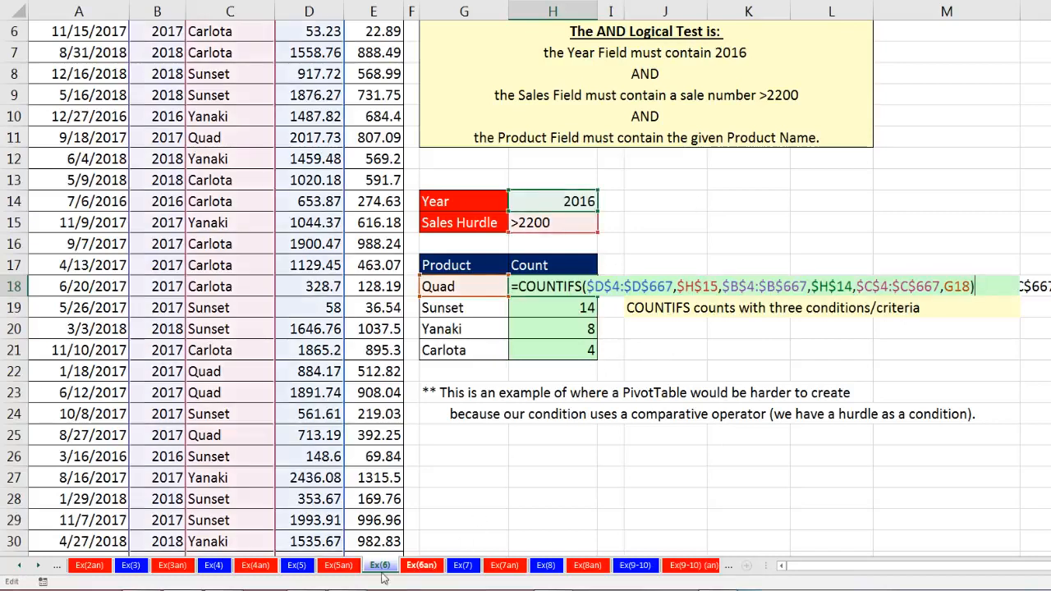
{"action": "key", "text": "Escape"}
- Review the two-condition SUMIFS formula in H14 of sheet Ex(5), and view the Total COGS example on Ex(4)
{"action": "left_click", "coordinate": [299, 565]}
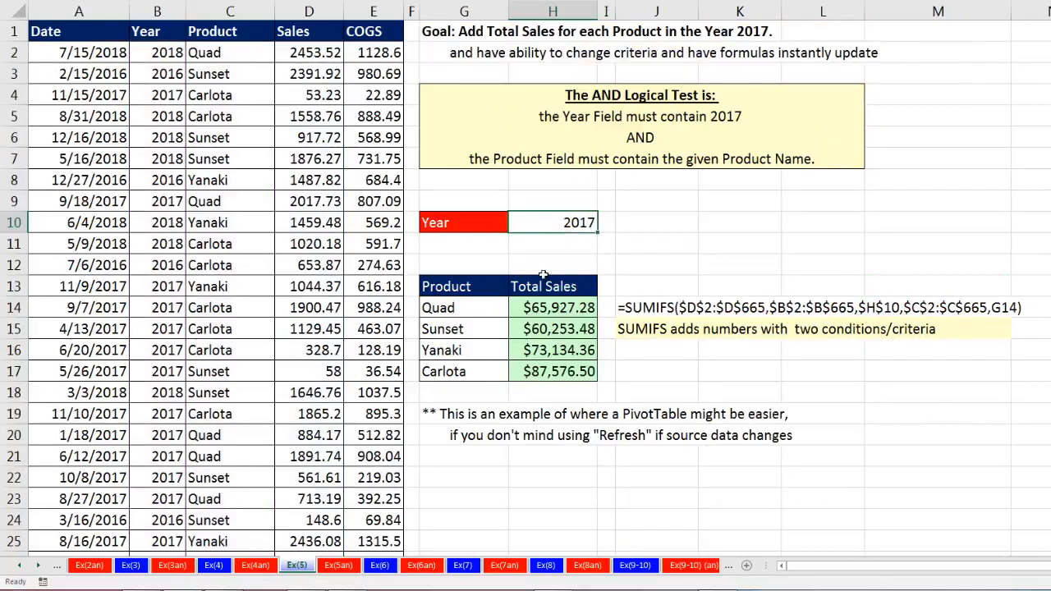
{"action": "left_click", "coordinate": [568, 311]}
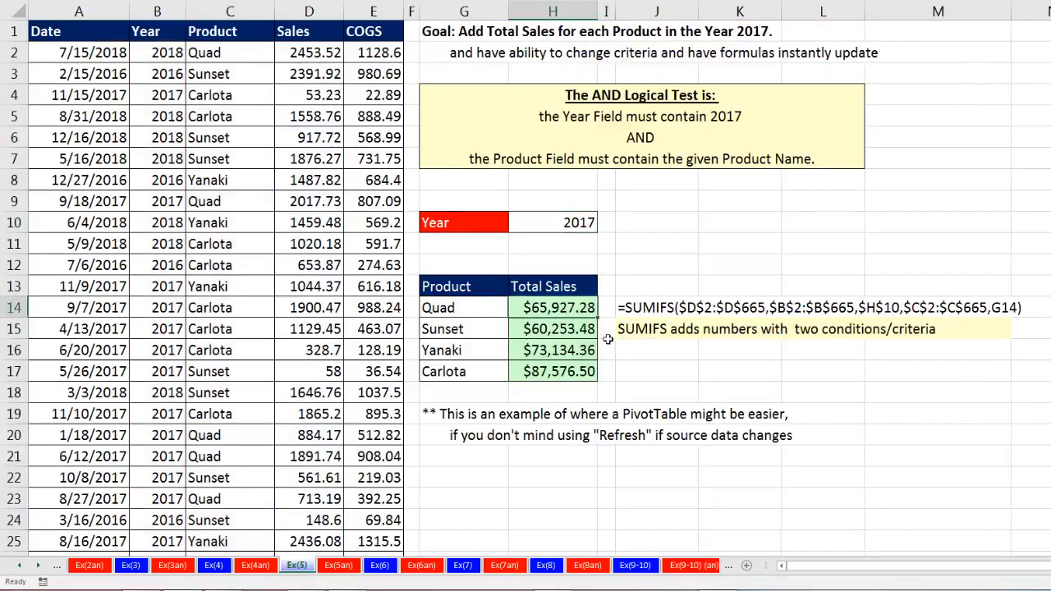
{"action": "key", "text": "F2"}
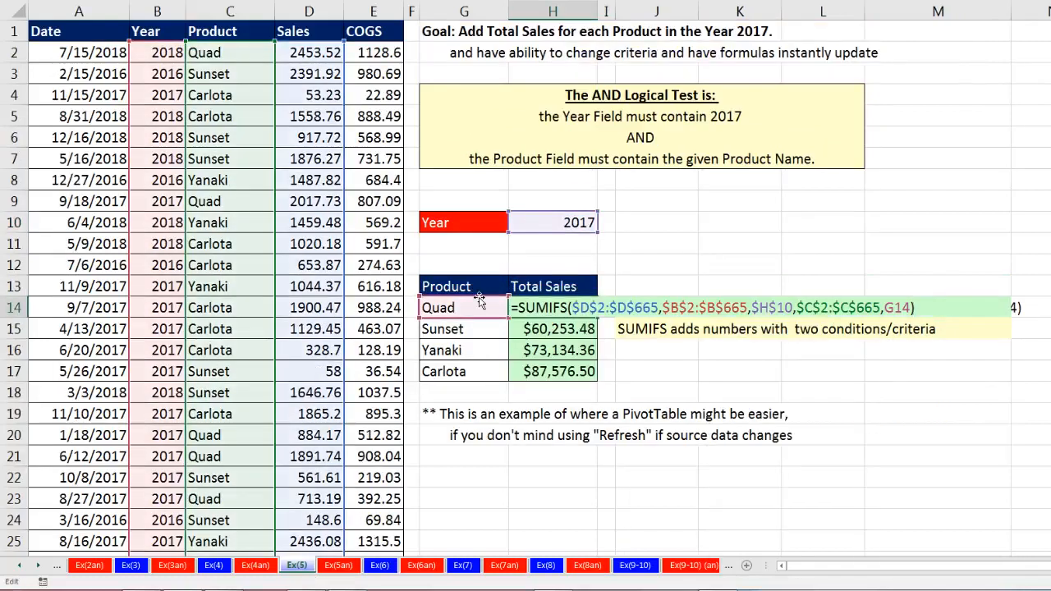
{"action": "key", "text": "Escape"}
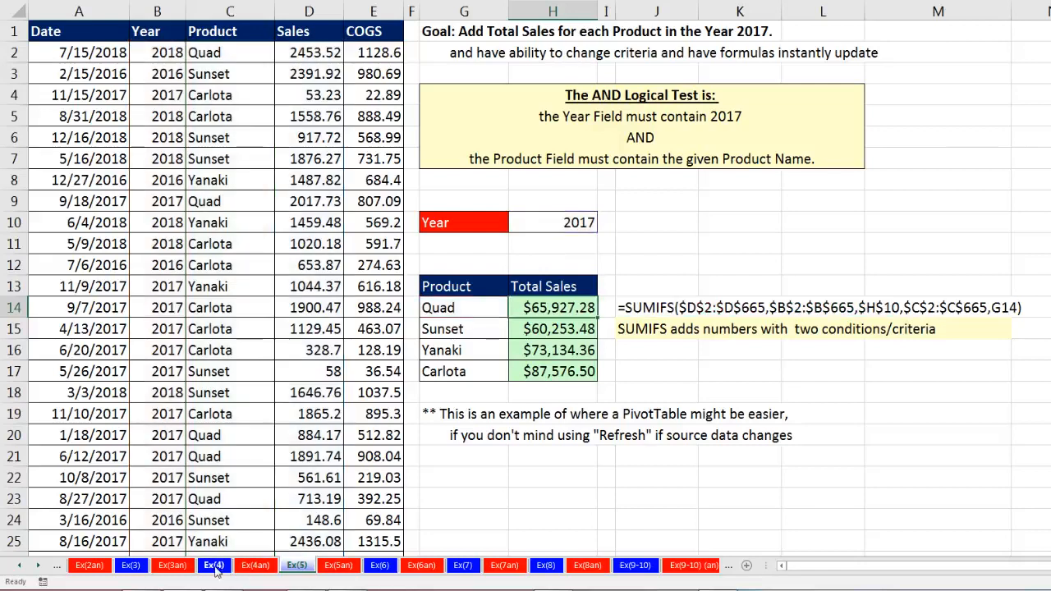
{"action": "left_click", "coordinate": [213, 565]}
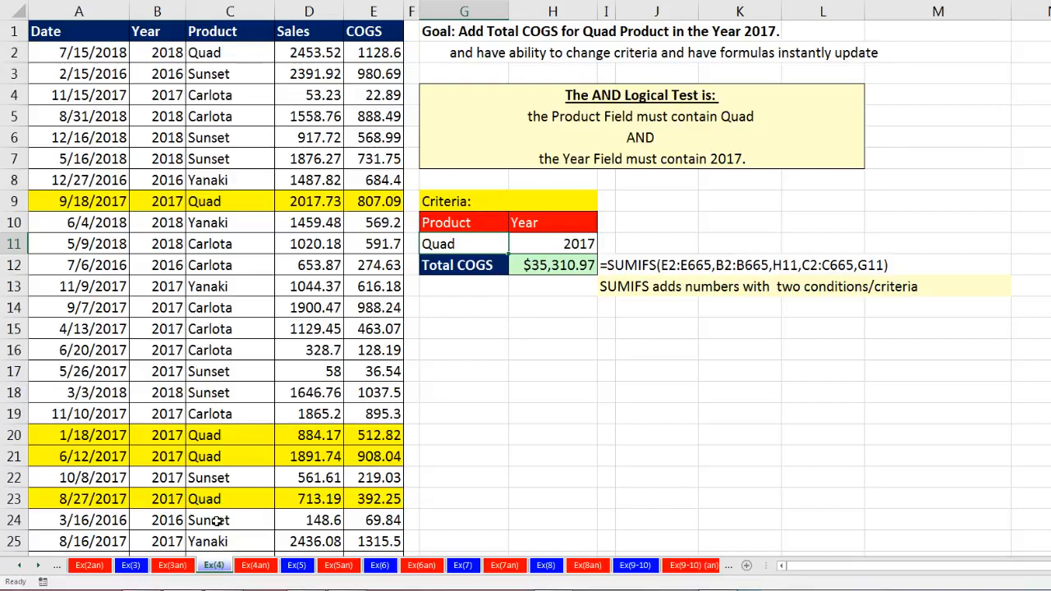
- Review the AVERAGEIFS formula in I12 of sheet Ex(3) that averages grades by department and year
{"action": "left_click", "coordinate": [130, 566]}
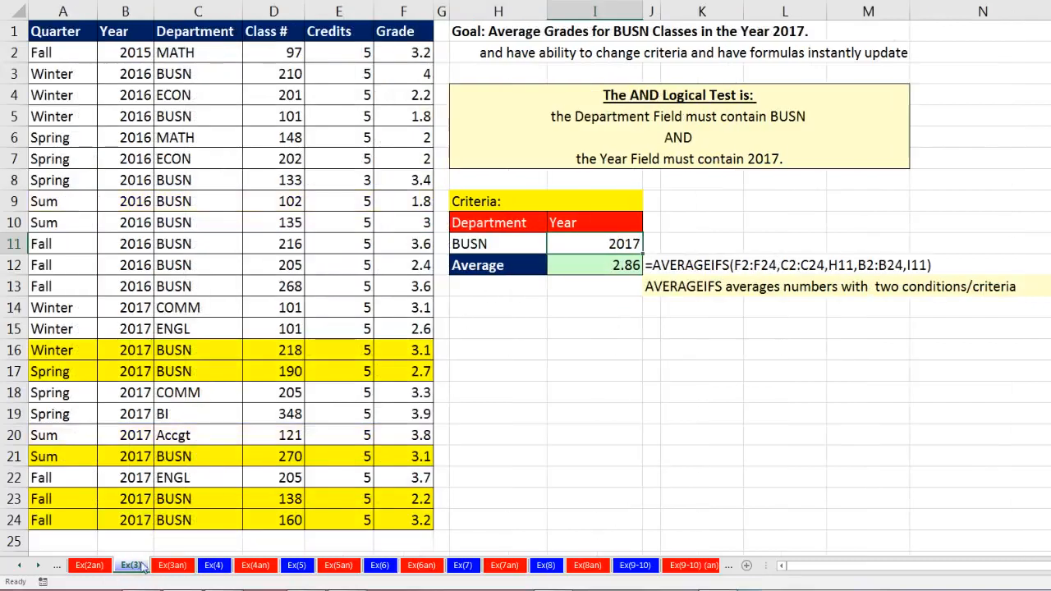
{"action": "double_click", "coordinate": [597, 265]}
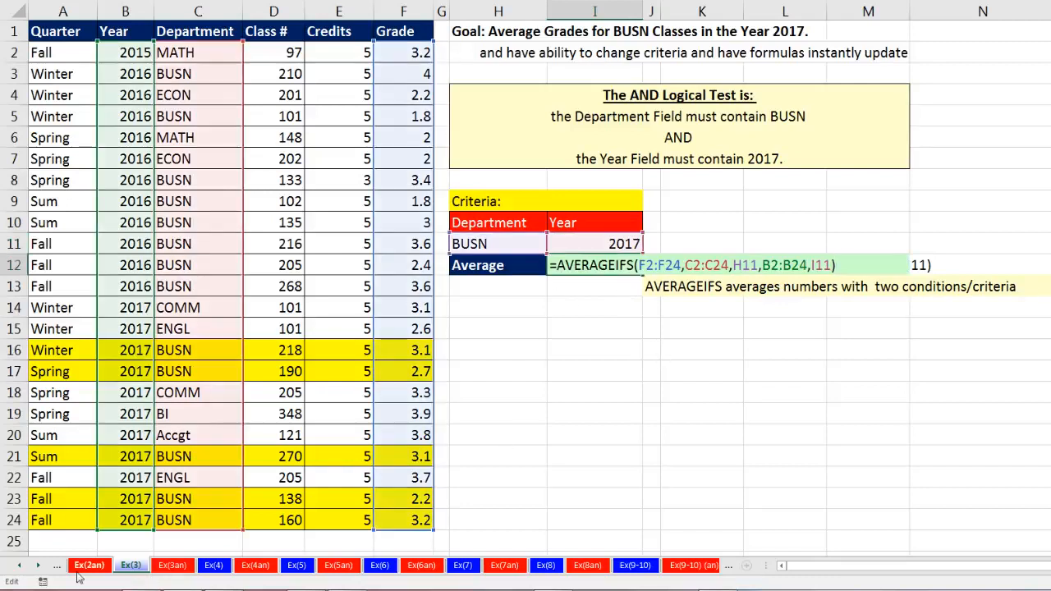
{"action": "key", "text": "Escape"}
- Review the SUMIFS formula in I12 of sheet Ex(2) that totals credits by year and department
{"action": "left_click", "coordinate": [21, 567]}
{"action": "left_click", "coordinate": [21, 568]}
{"action": "left_click", "coordinate": [22, 567]}
{"action": "left_click", "coordinate": [22, 567]}
{"action": "left_click", "coordinate": [206, 566]}
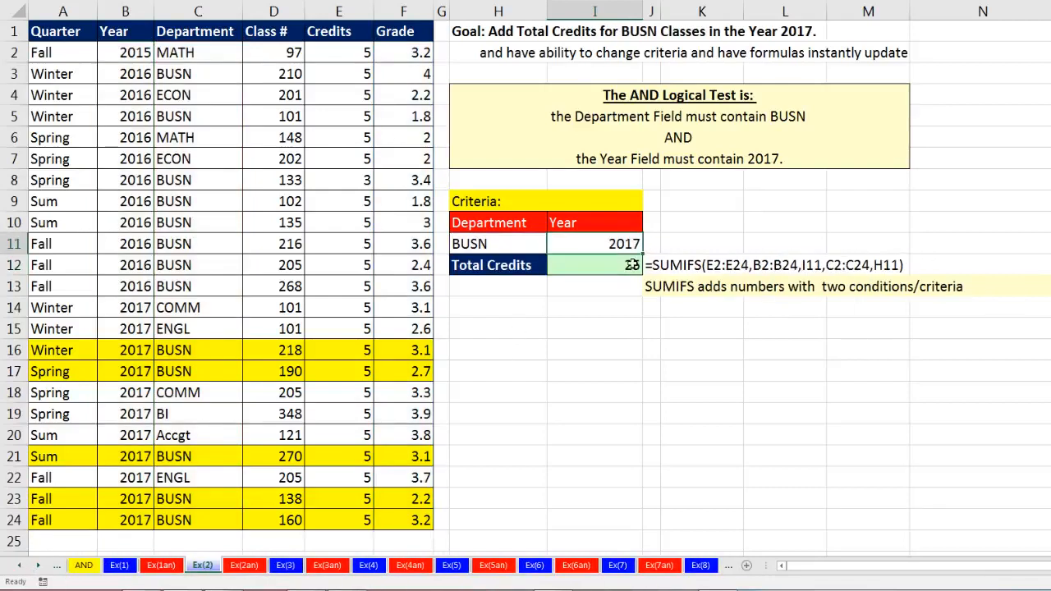
{"action": "left_click", "coordinate": [619, 267]}
{"action": "key", "text": "F2"}
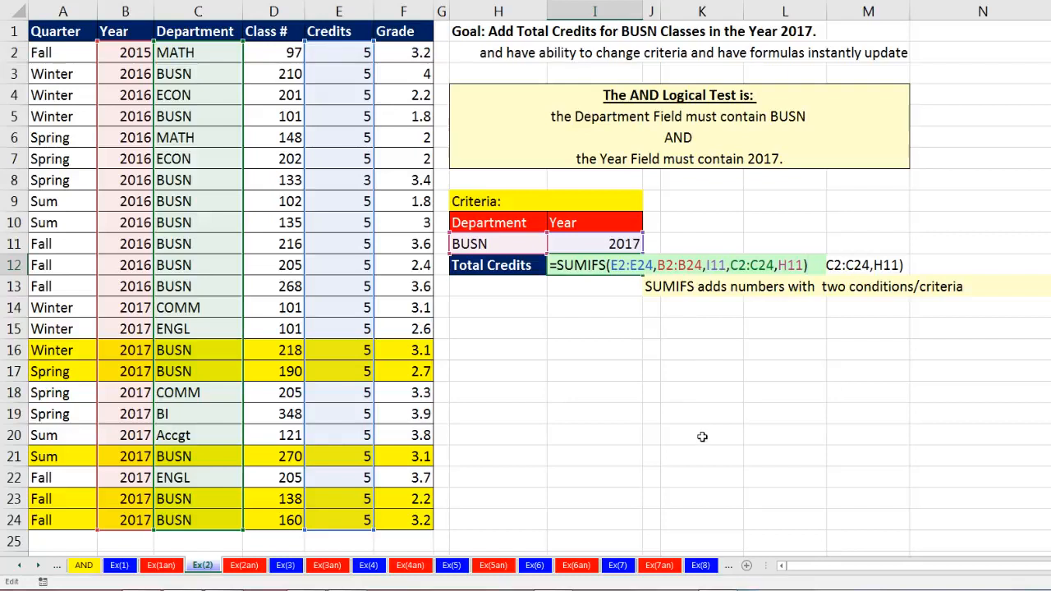
{"action": "key", "text": "Escape"}
- Review the COUNTIFS formula in I12 of the answer sheet Ex(1an)
{"action": "left_click", "coordinate": [161, 565]}
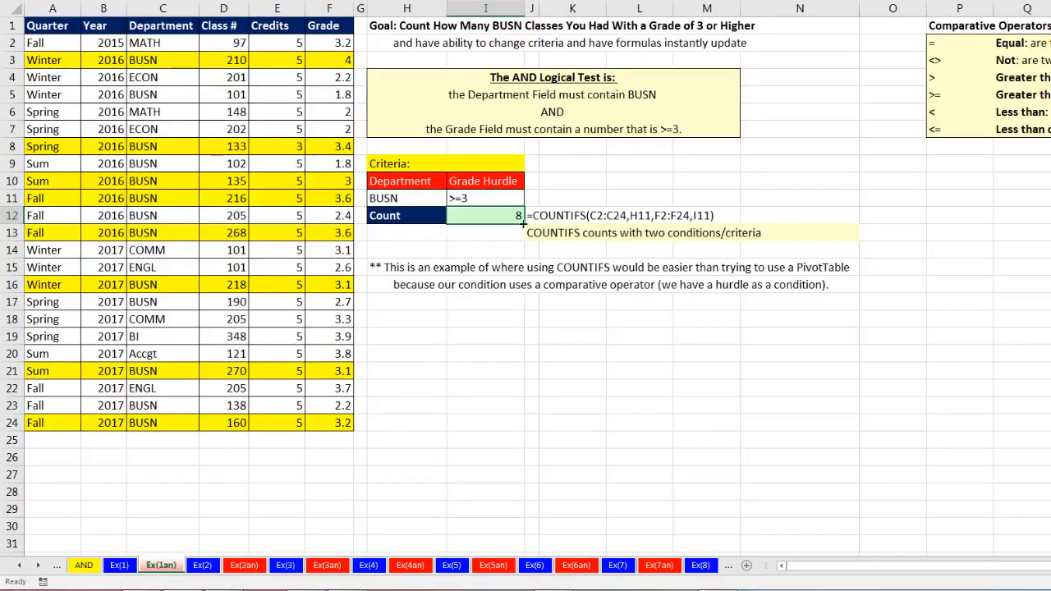
{"action": "double_click", "coordinate": [508, 215]}
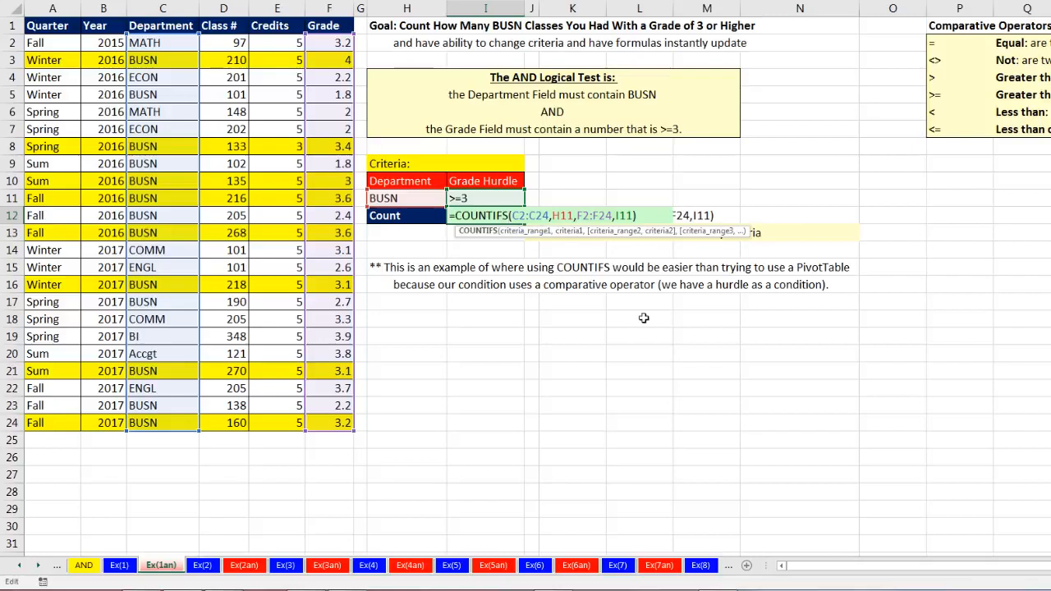
{"action": "key", "text": "Escape"}
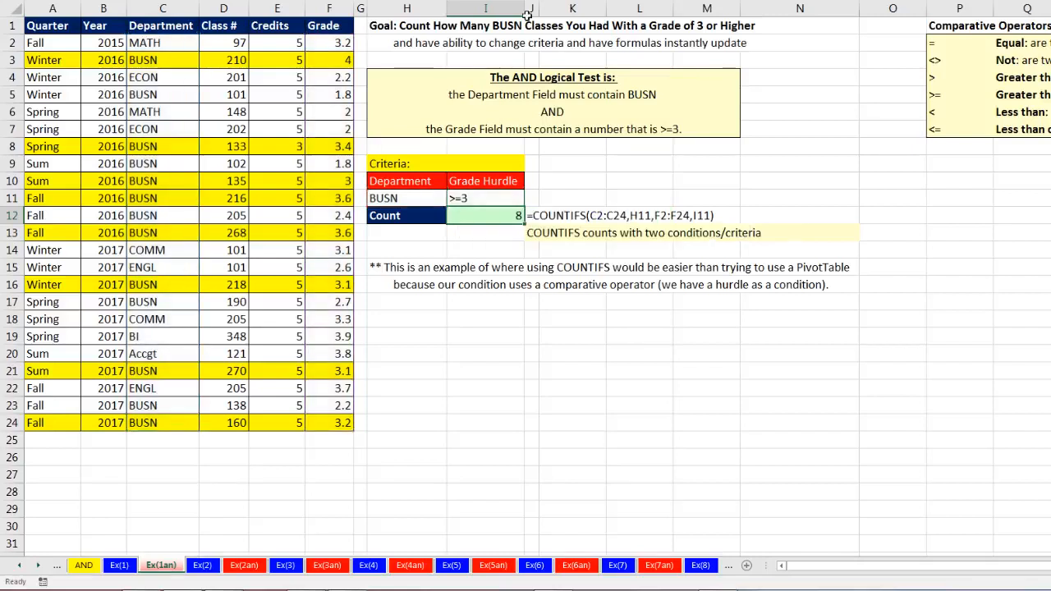